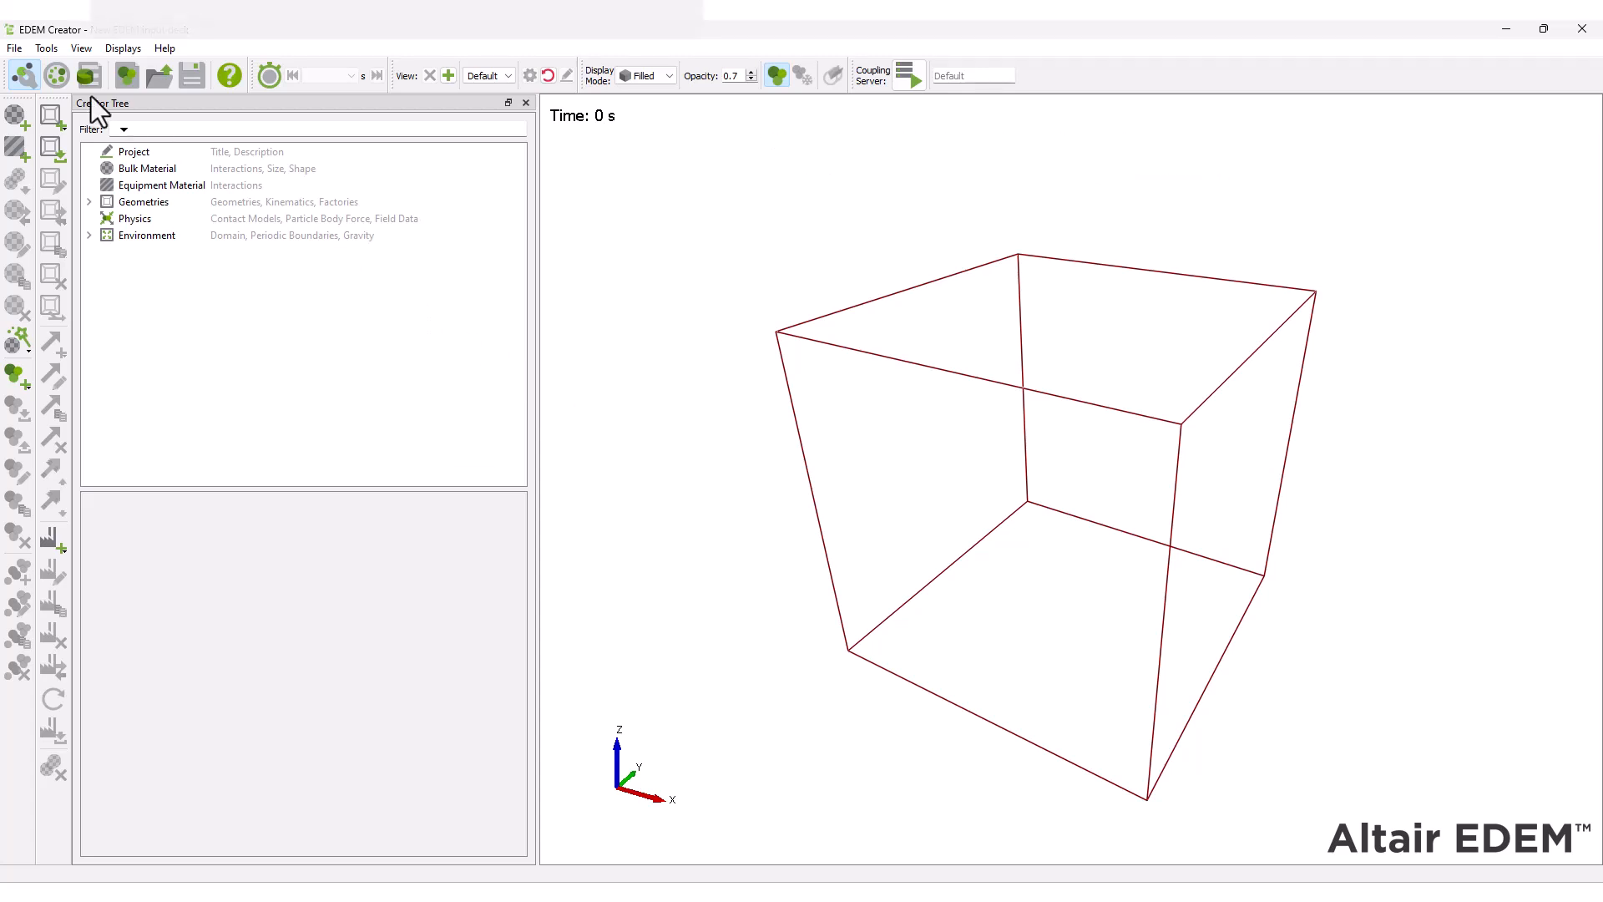
Save the new simulation deck in the breakage tutorial folder as "Breakage Model Tutorial".
click(14, 47)
click(72, 124)
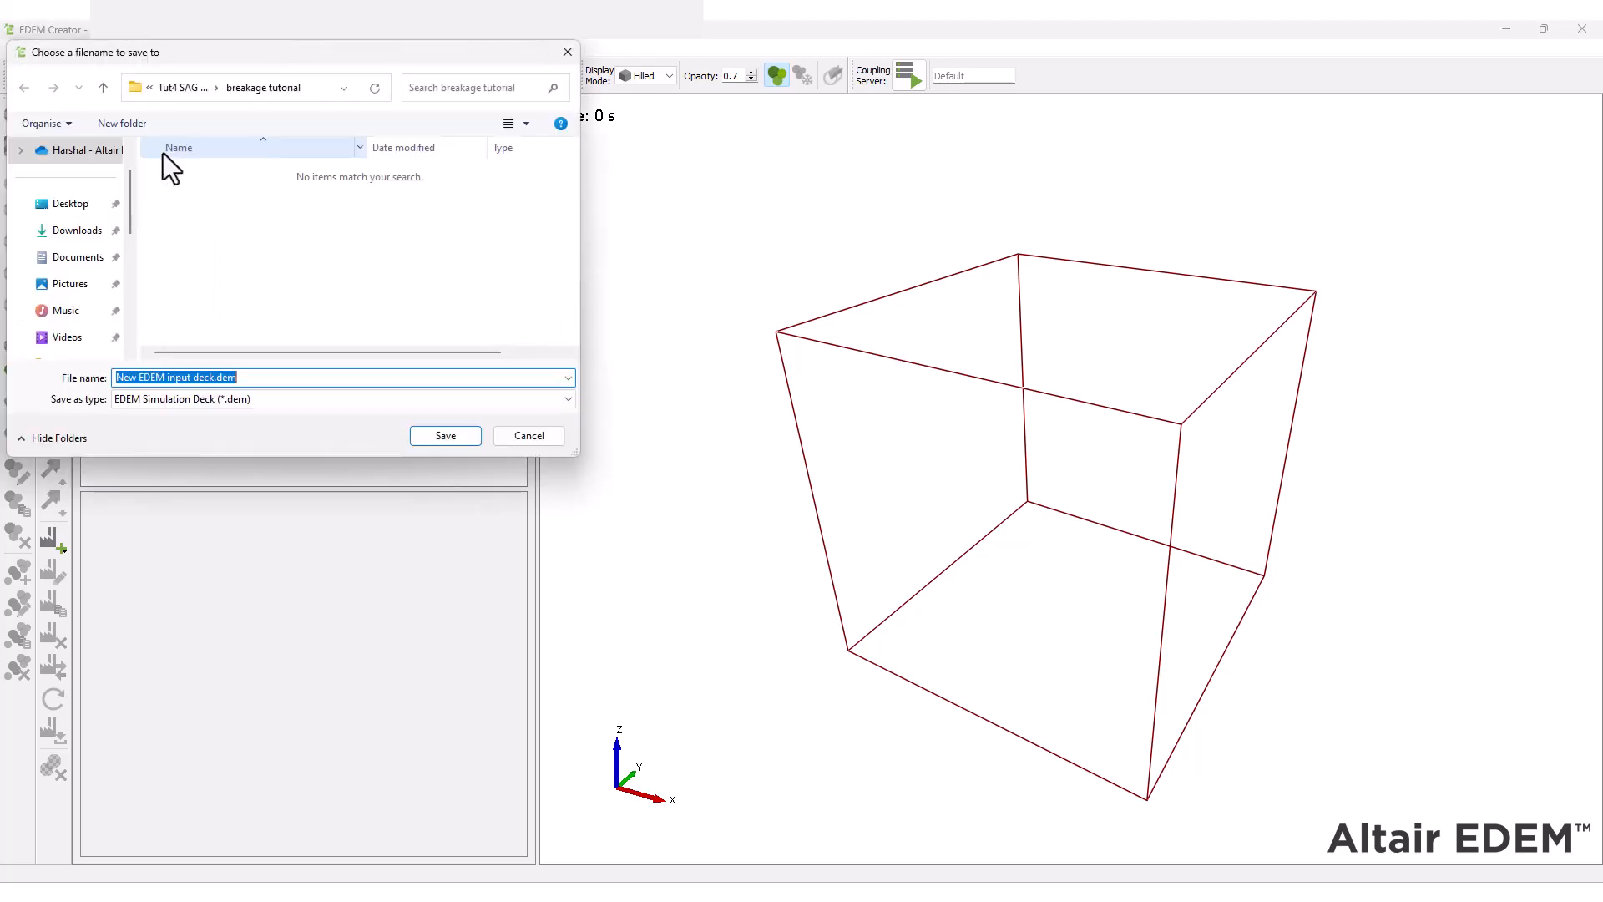
text(Breakage)
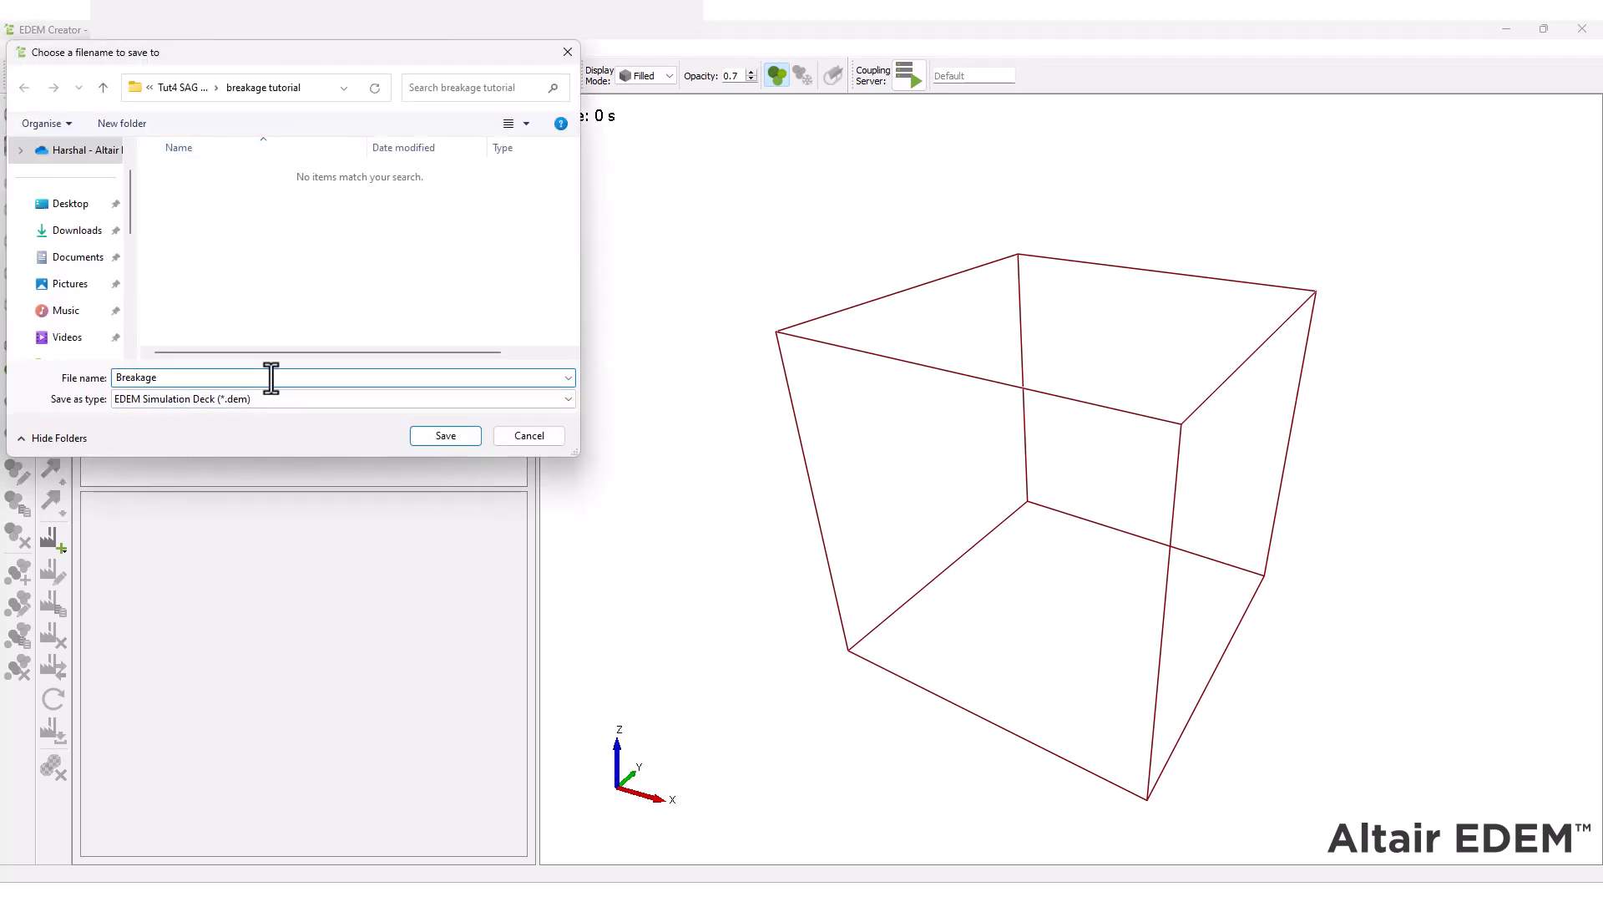
text( Model Tutorial)
key(Return)
Set the angular velocity unit to rpm and the length unit to mm in the program's unit options.
click(54, 47)
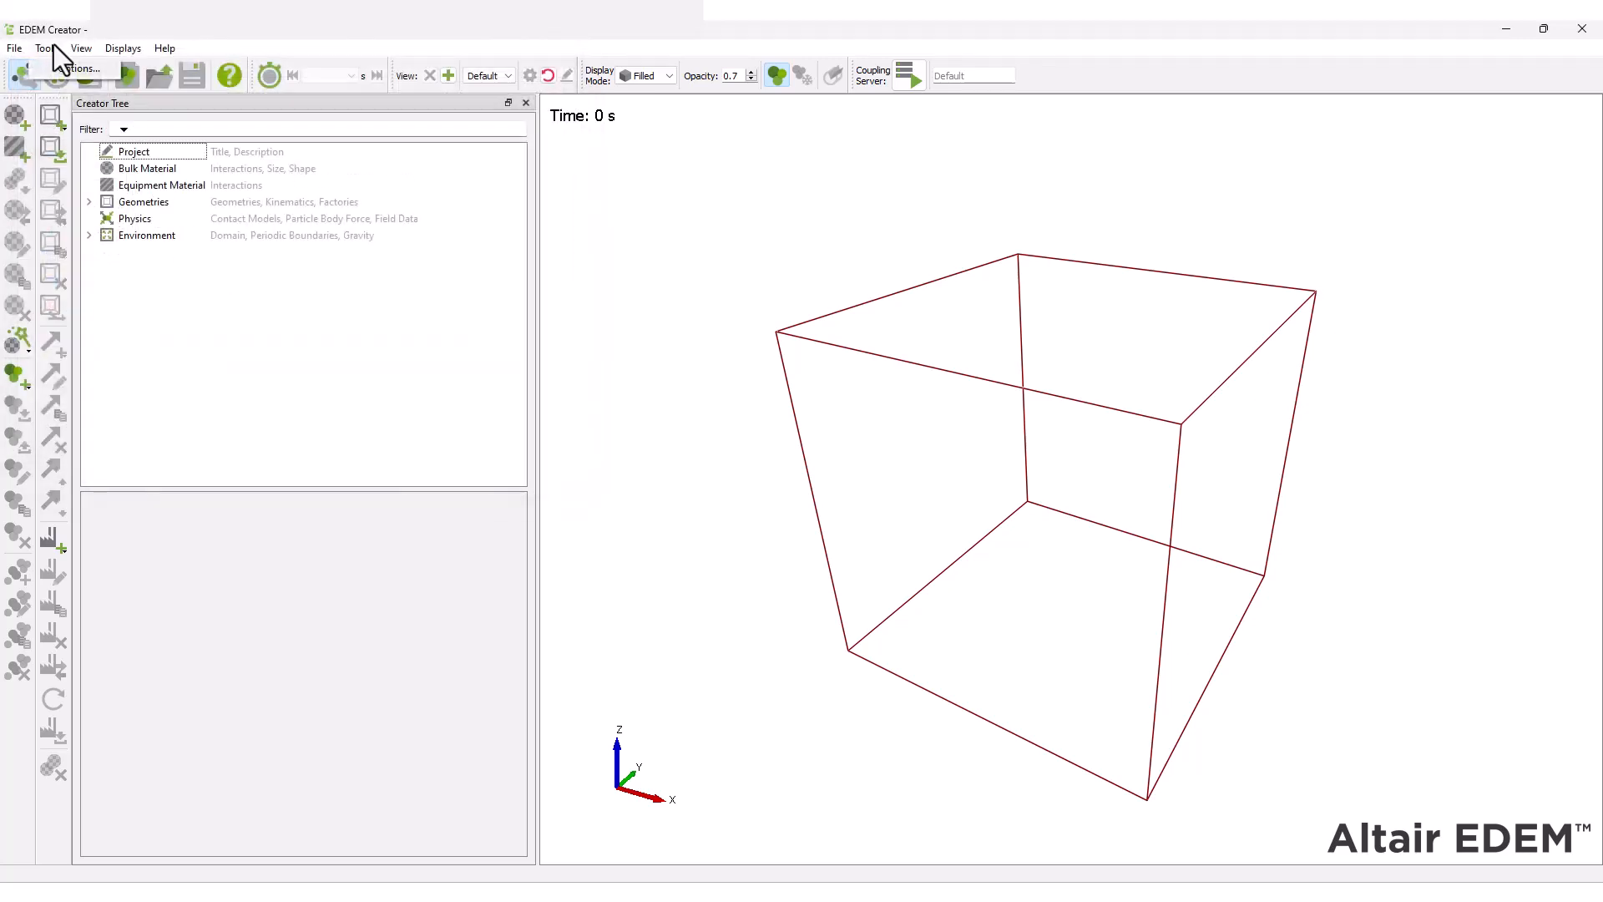
click(70, 68)
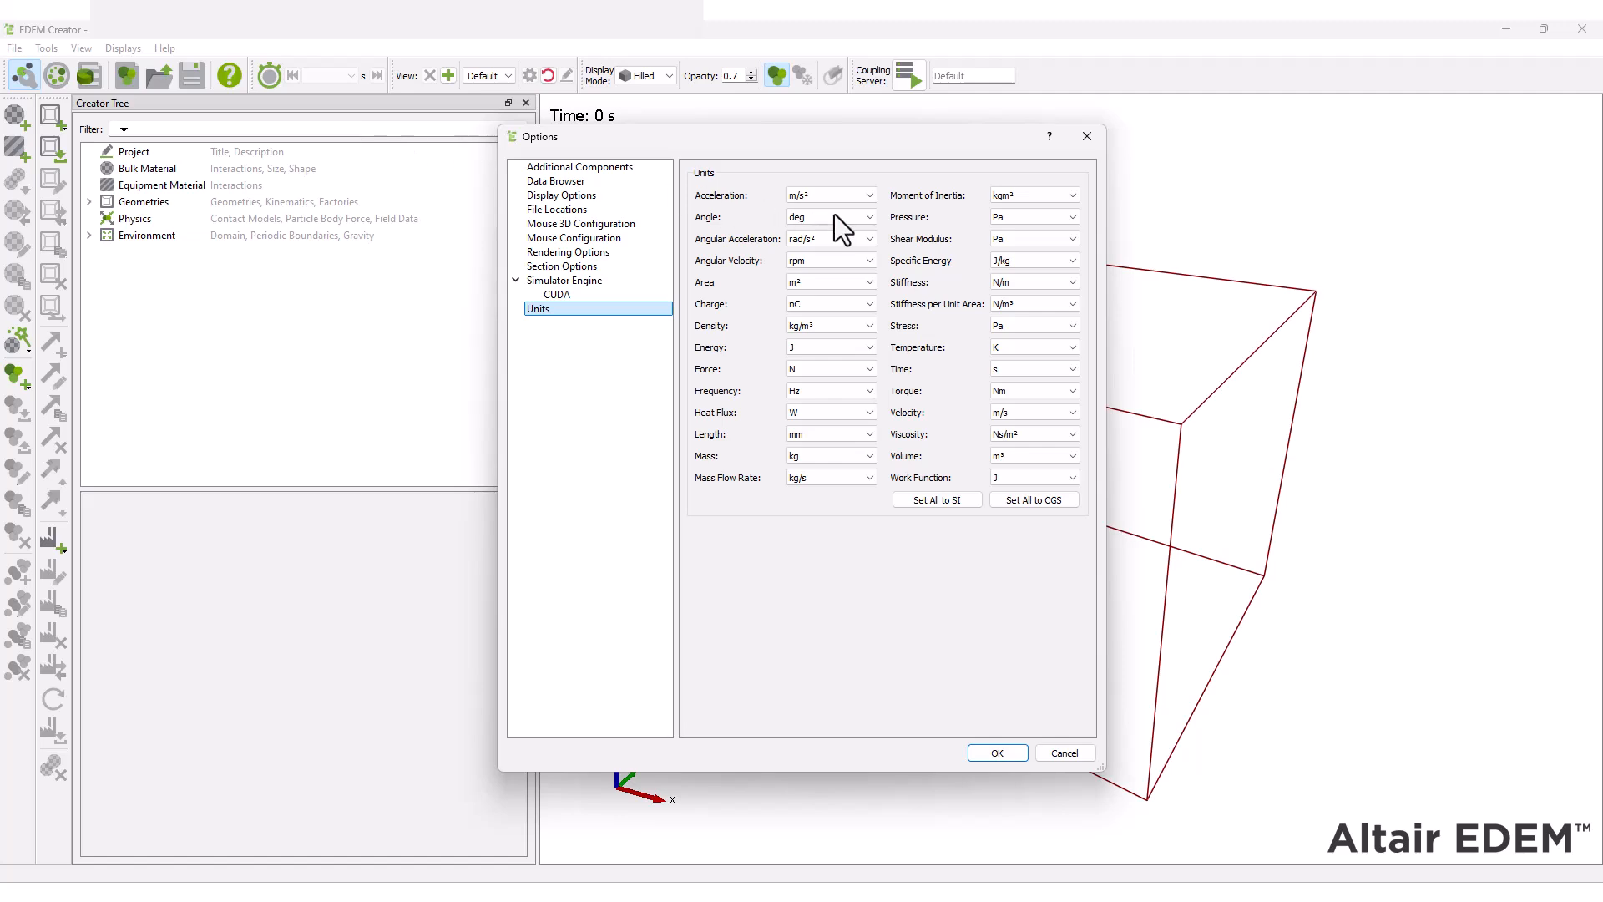
click(844, 259)
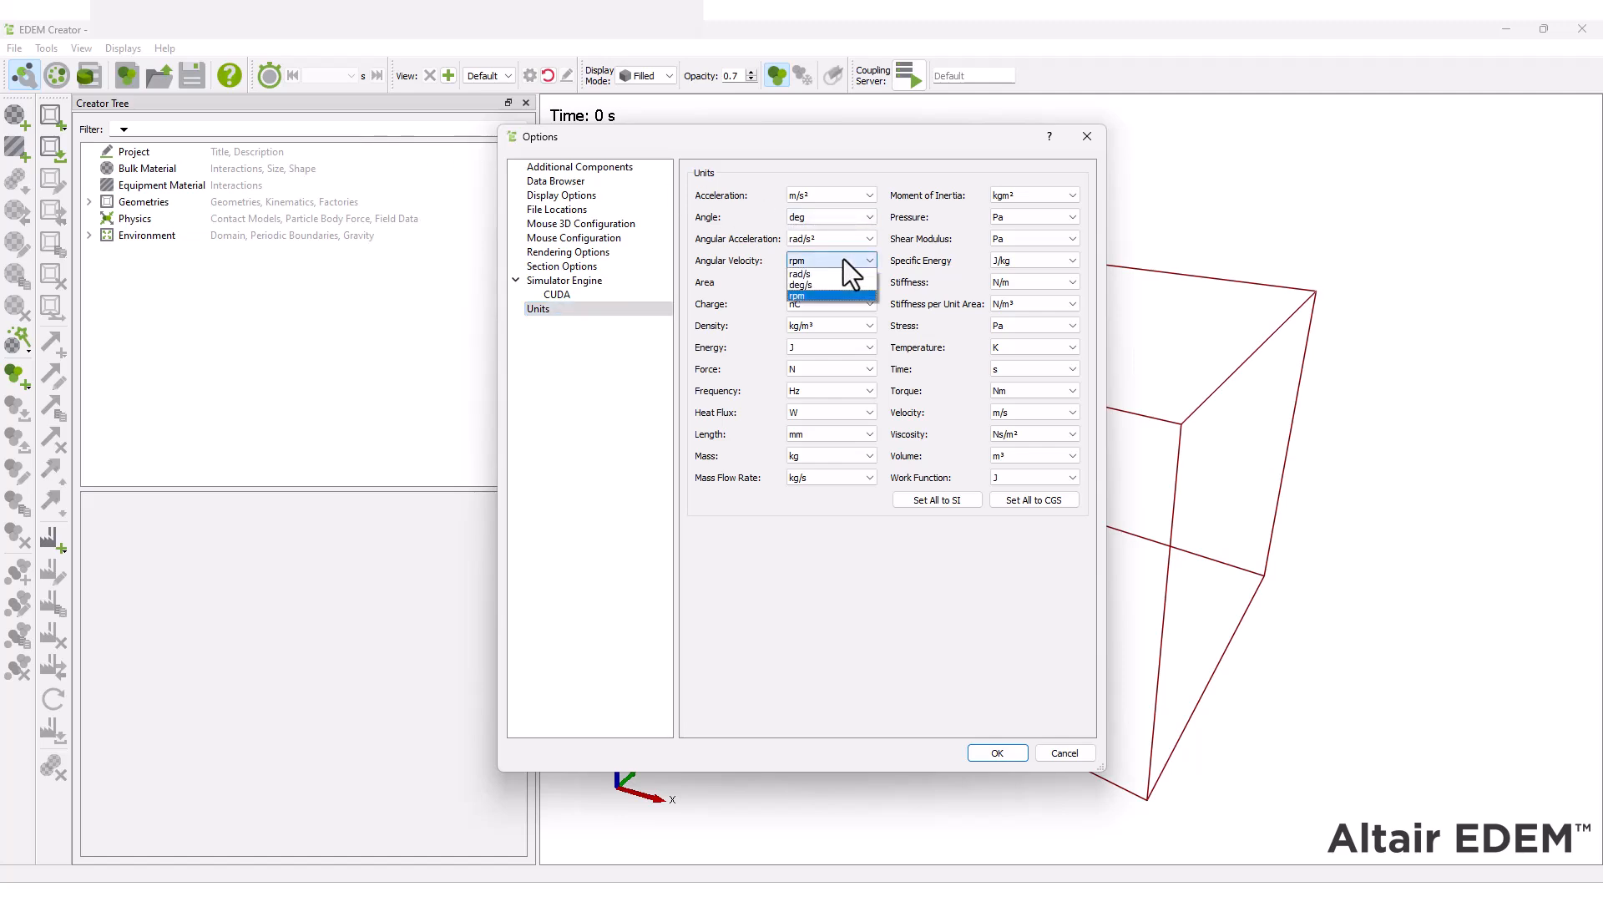
click(843, 261)
click(865, 433)
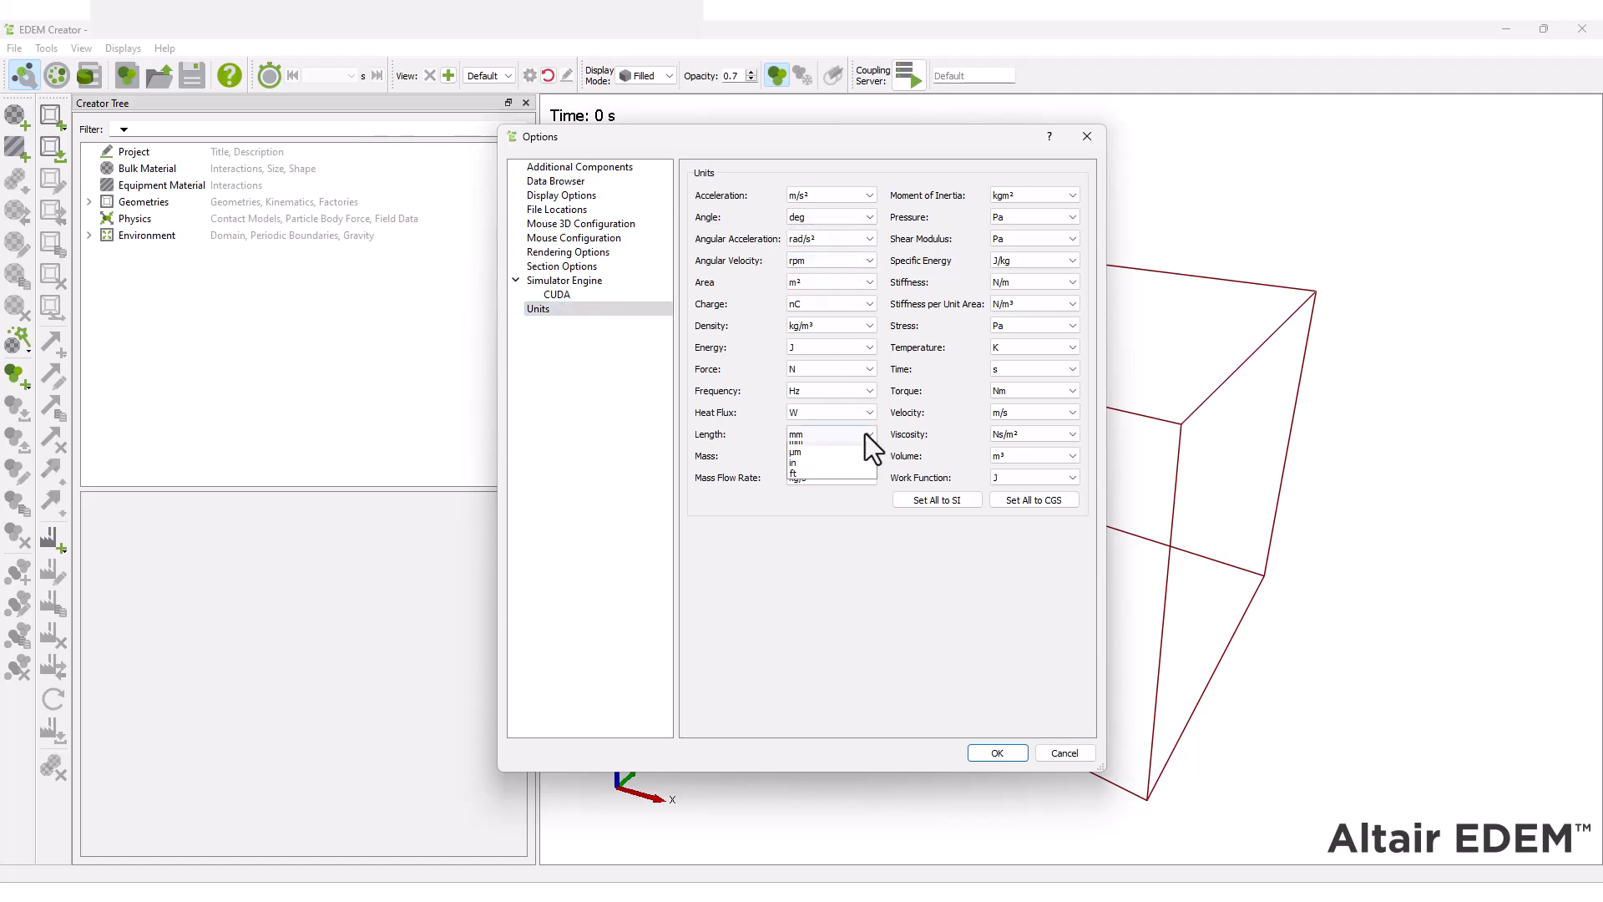
click(871, 442)
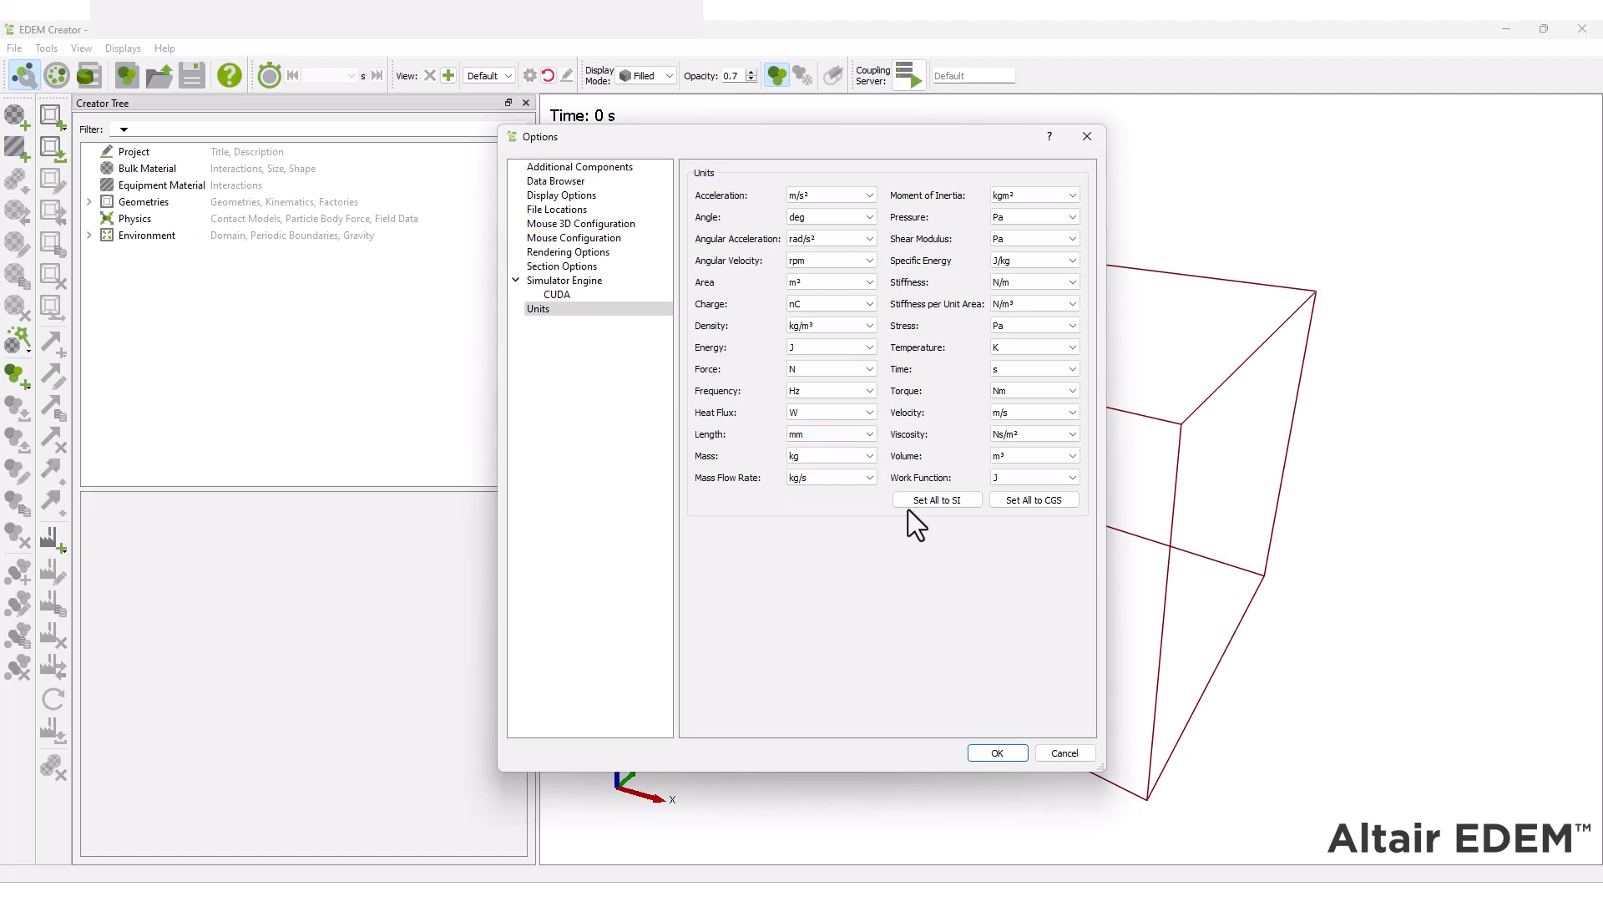
click(997, 753)
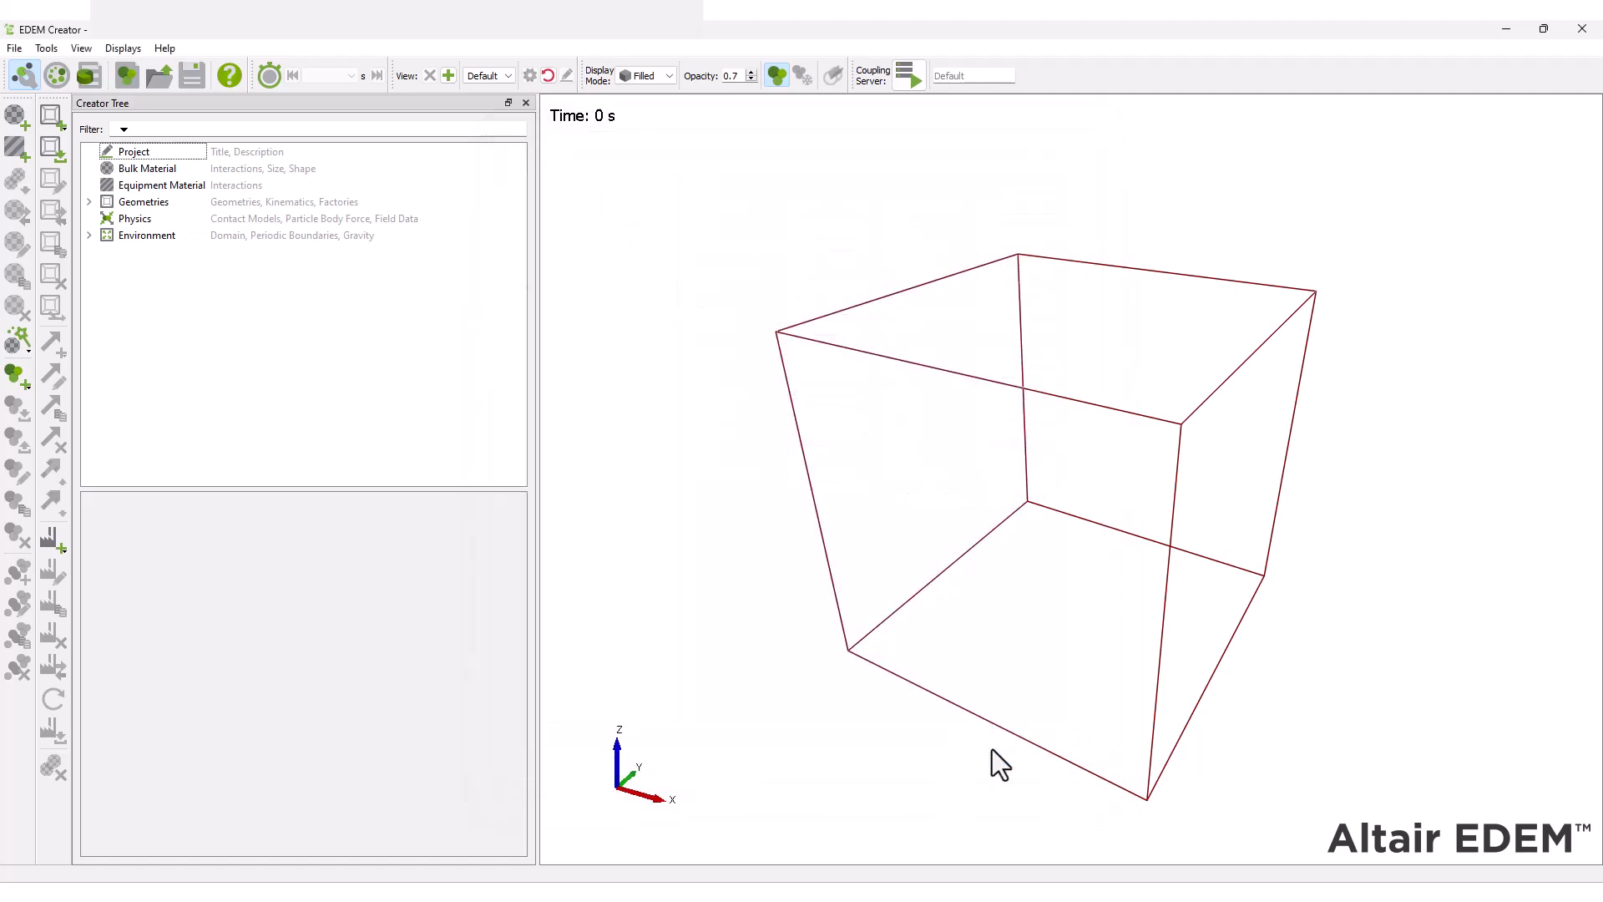
Add a bulk material named Ore.
right_click(174, 172)
click(212, 195)
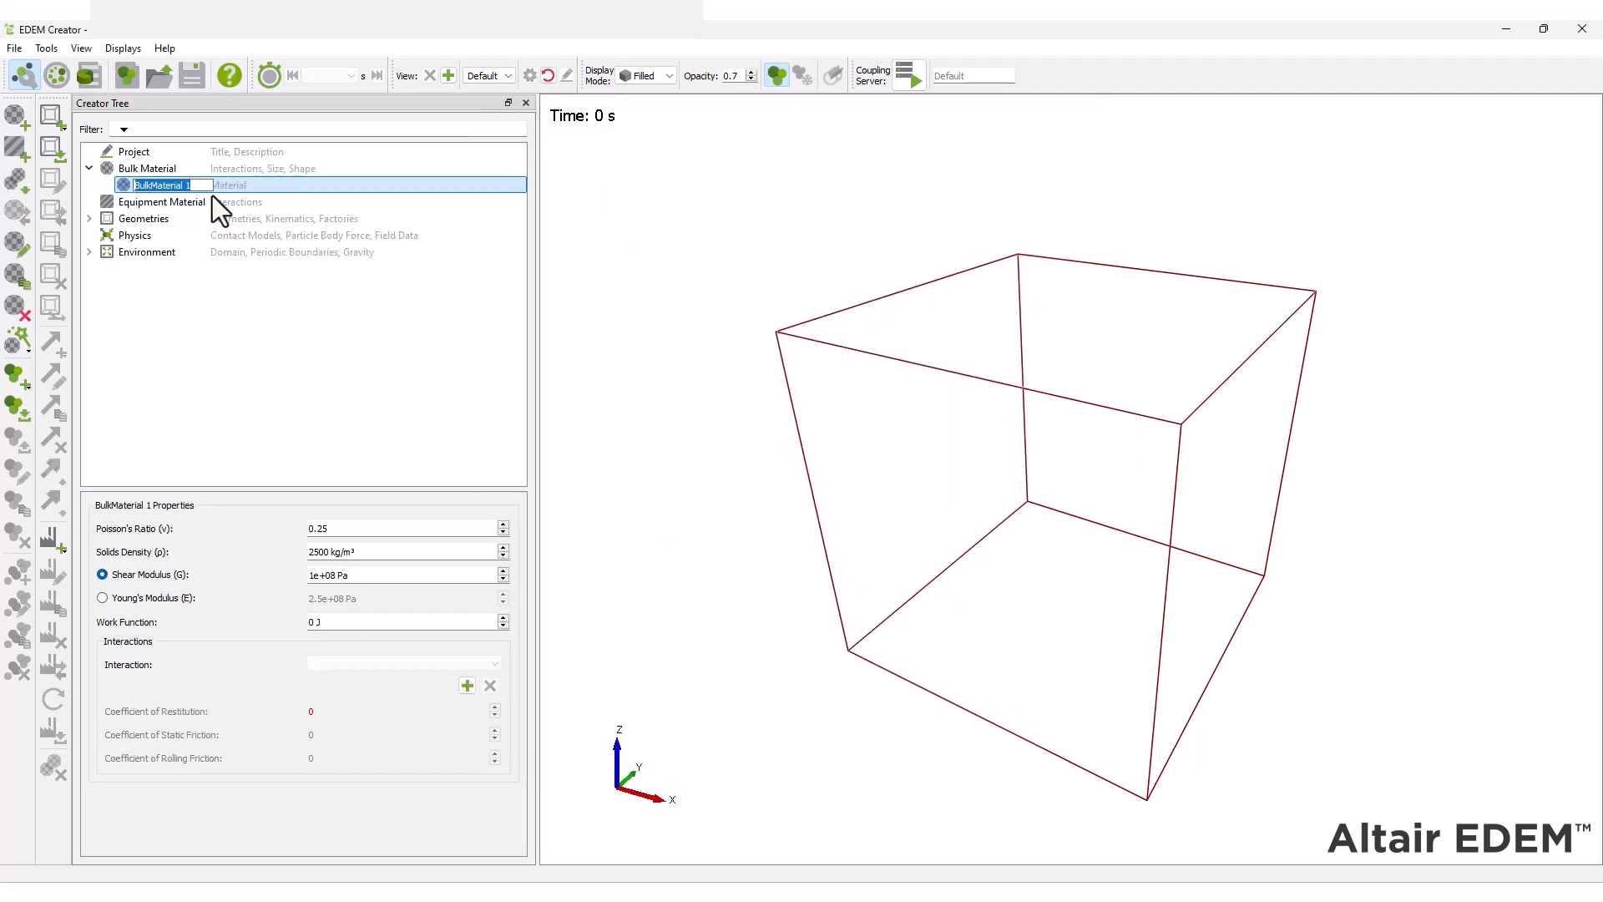
text(Ore)
key(Return)
Add a second bulk material named Steel.
right_click(184, 169)
click(203, 195)
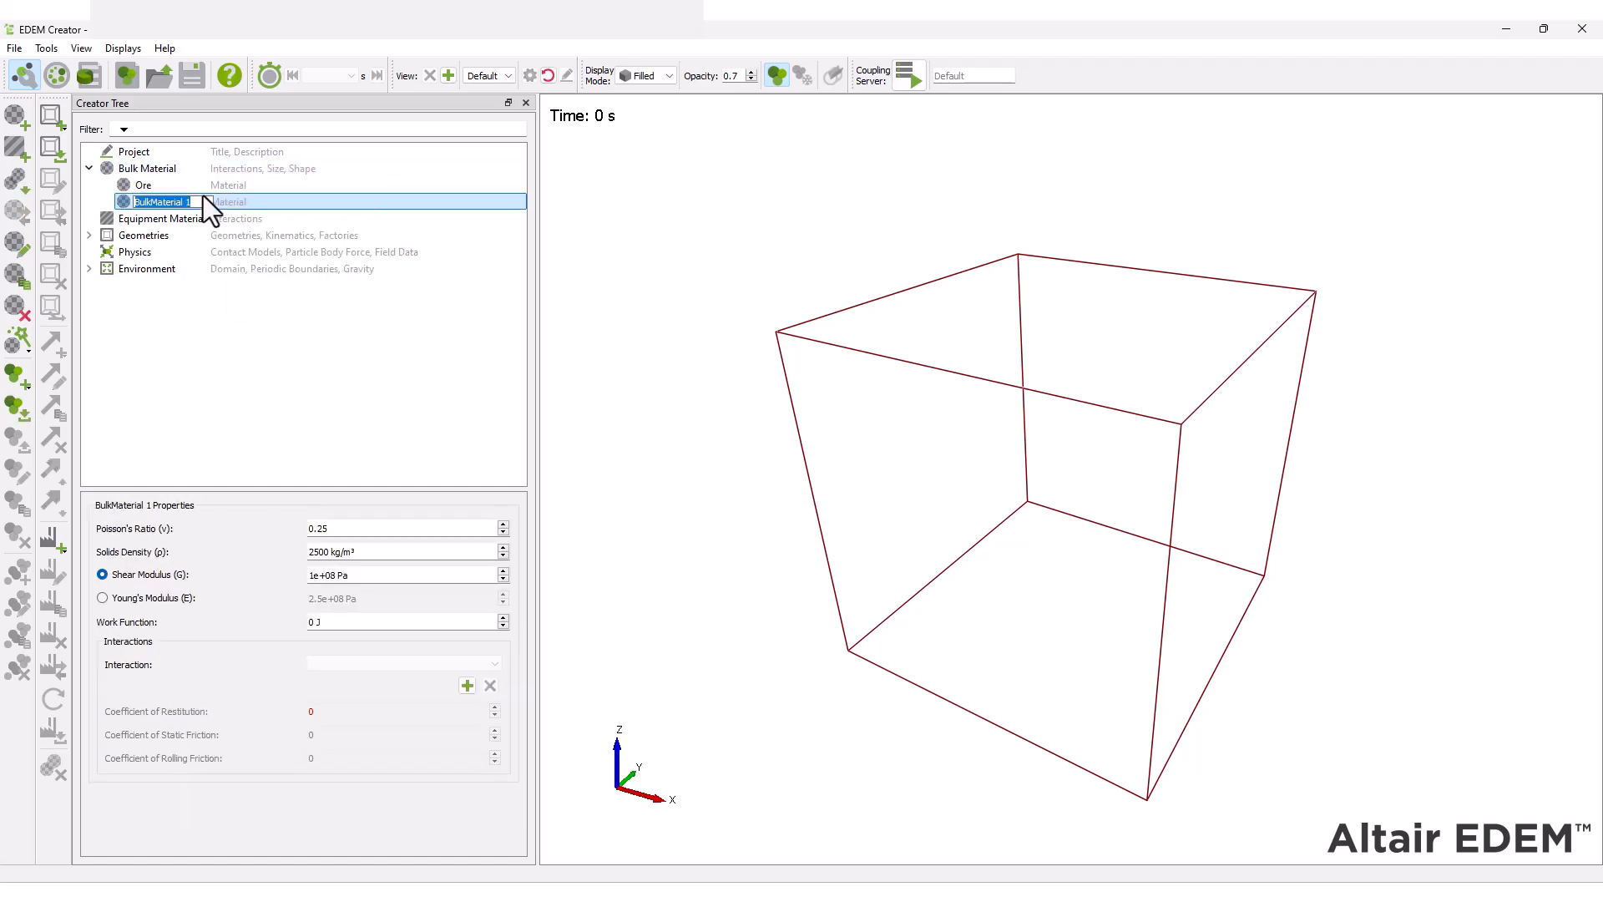
text(Steel)
key(Return)
Set the Ore material's solids density to 2071 kg/m³ and its shear modulus to 1e+7 Pa.
click(178, 188)
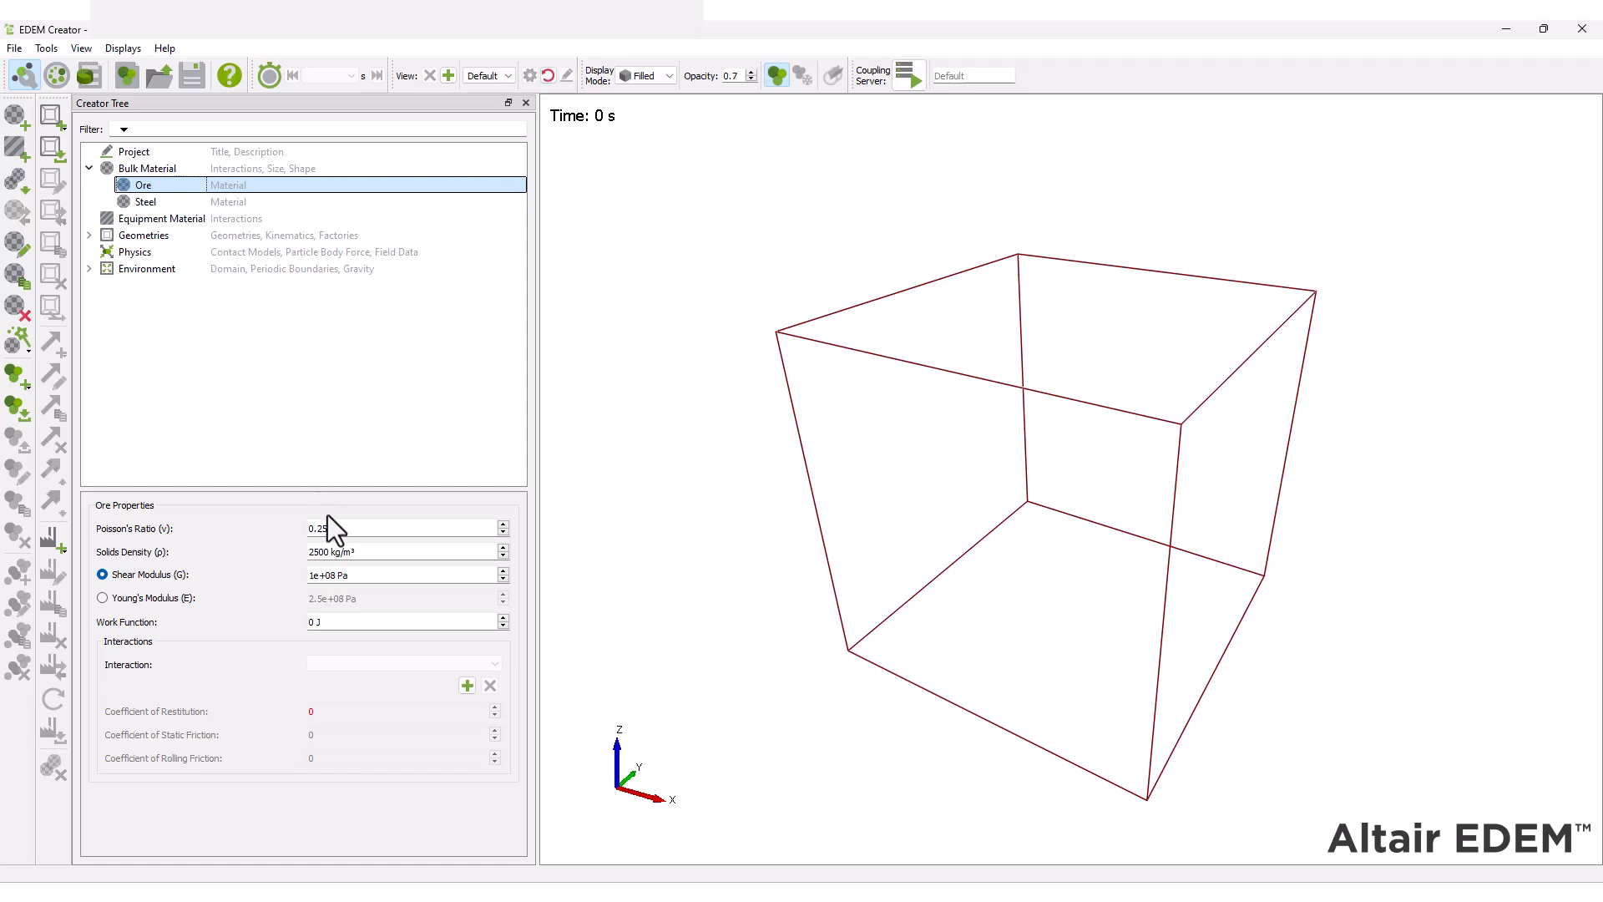
click(312, 529)
key(Tab)
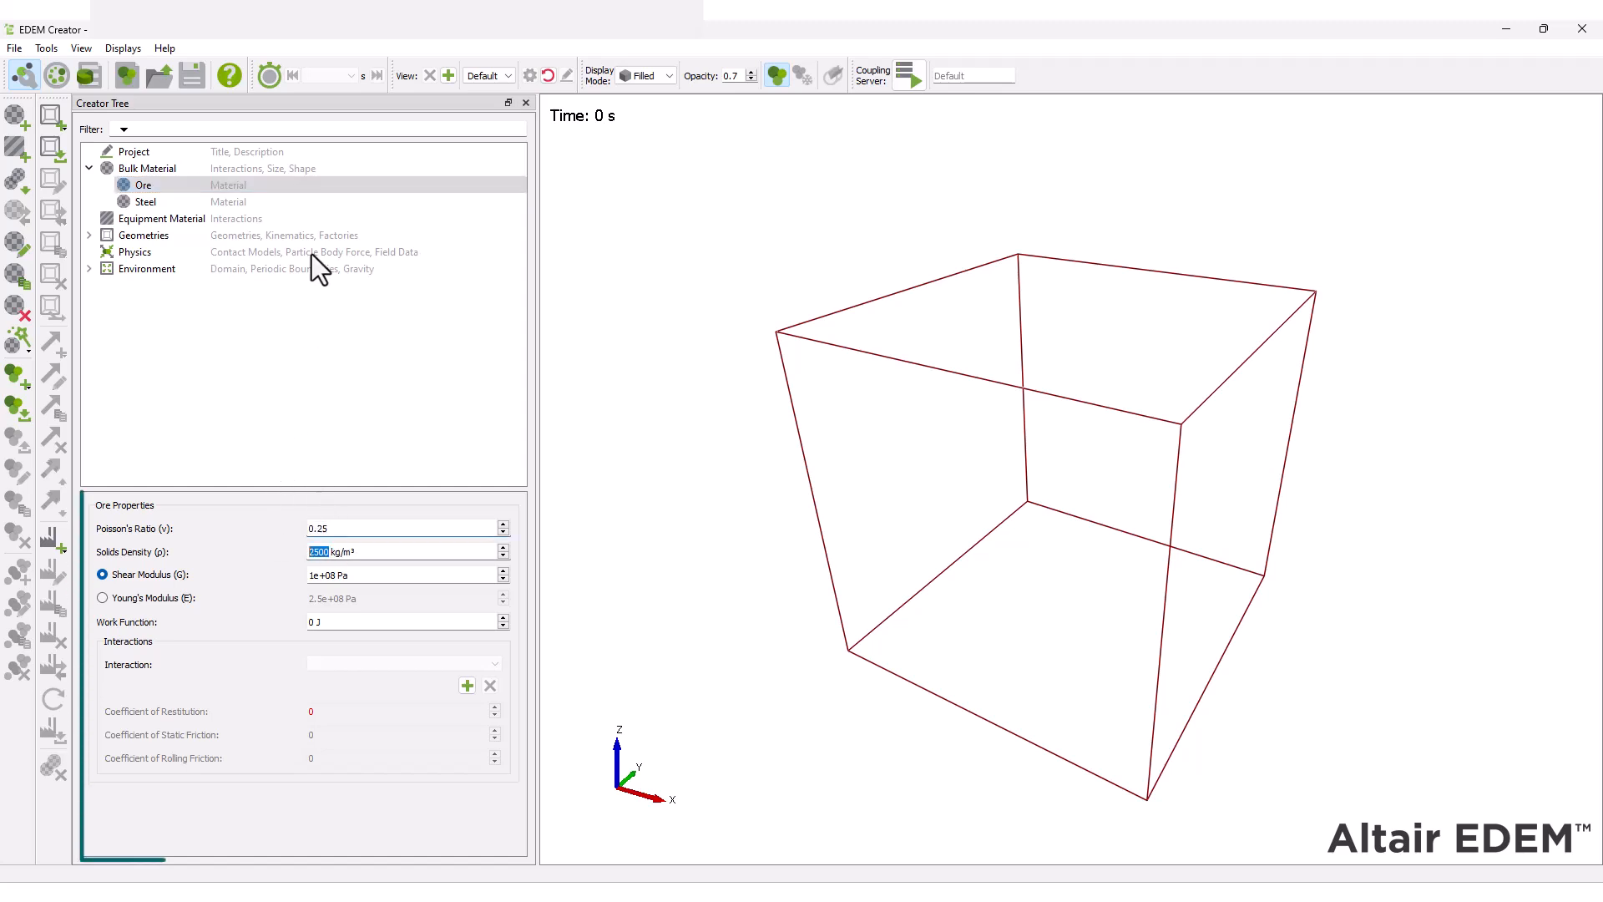
text(2071)
key(Tab)
text(1e+7)
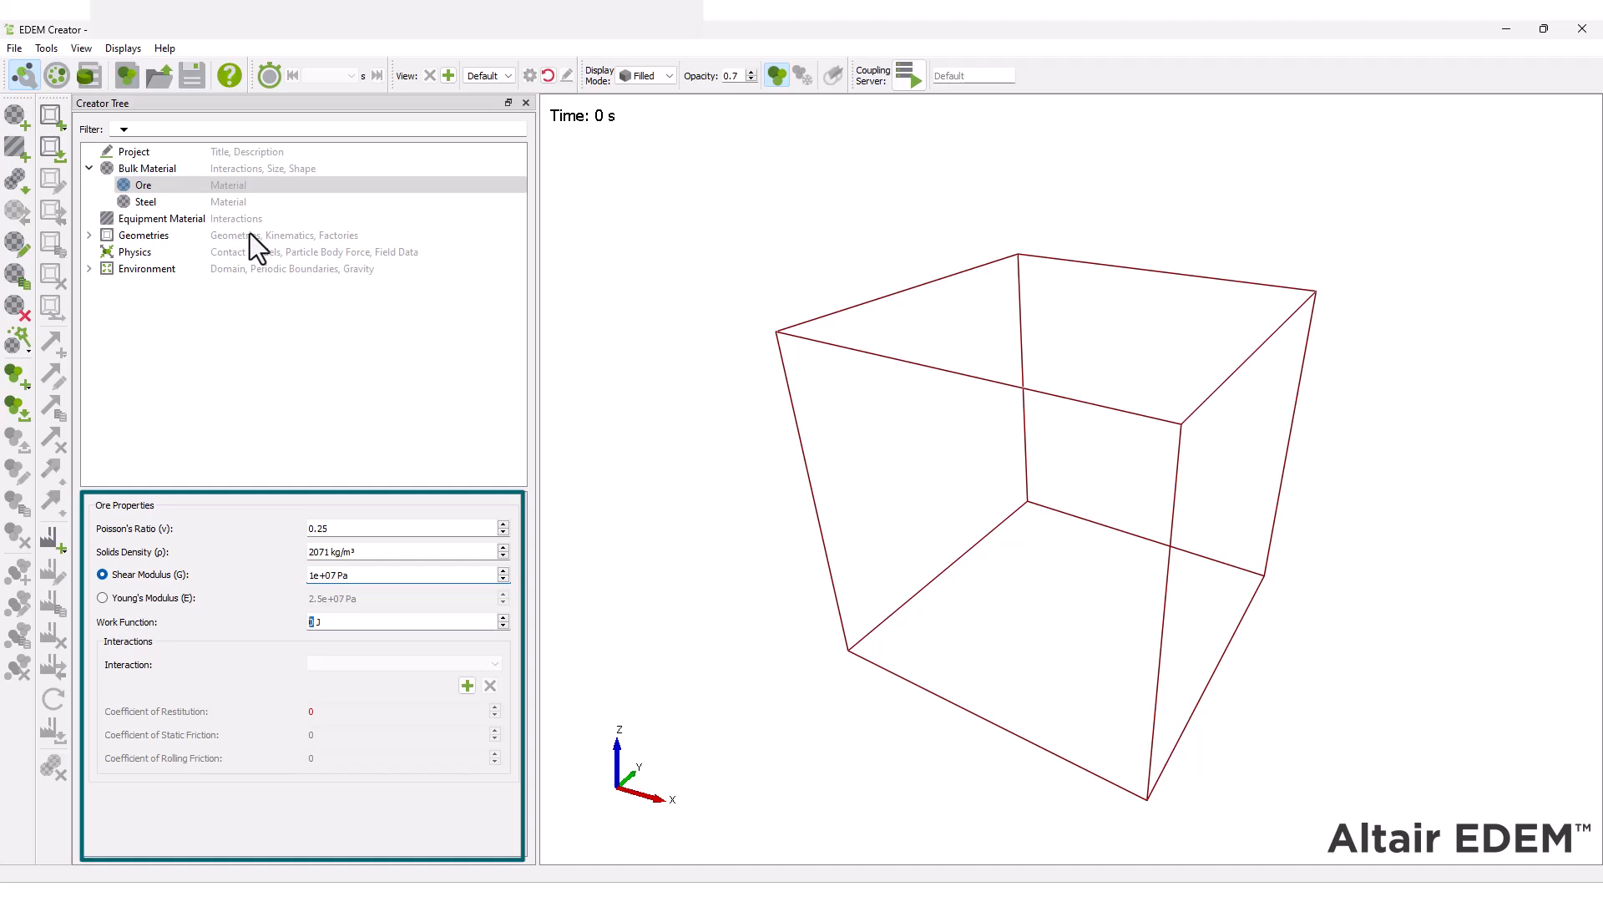
Give the Steel material a Poisson's ratio of 0.25, a solids density of 7800 kg/m³ and a shear modulus of 1e+9 Pa.
click(183, 205)
key(Tab)
text(0.25)
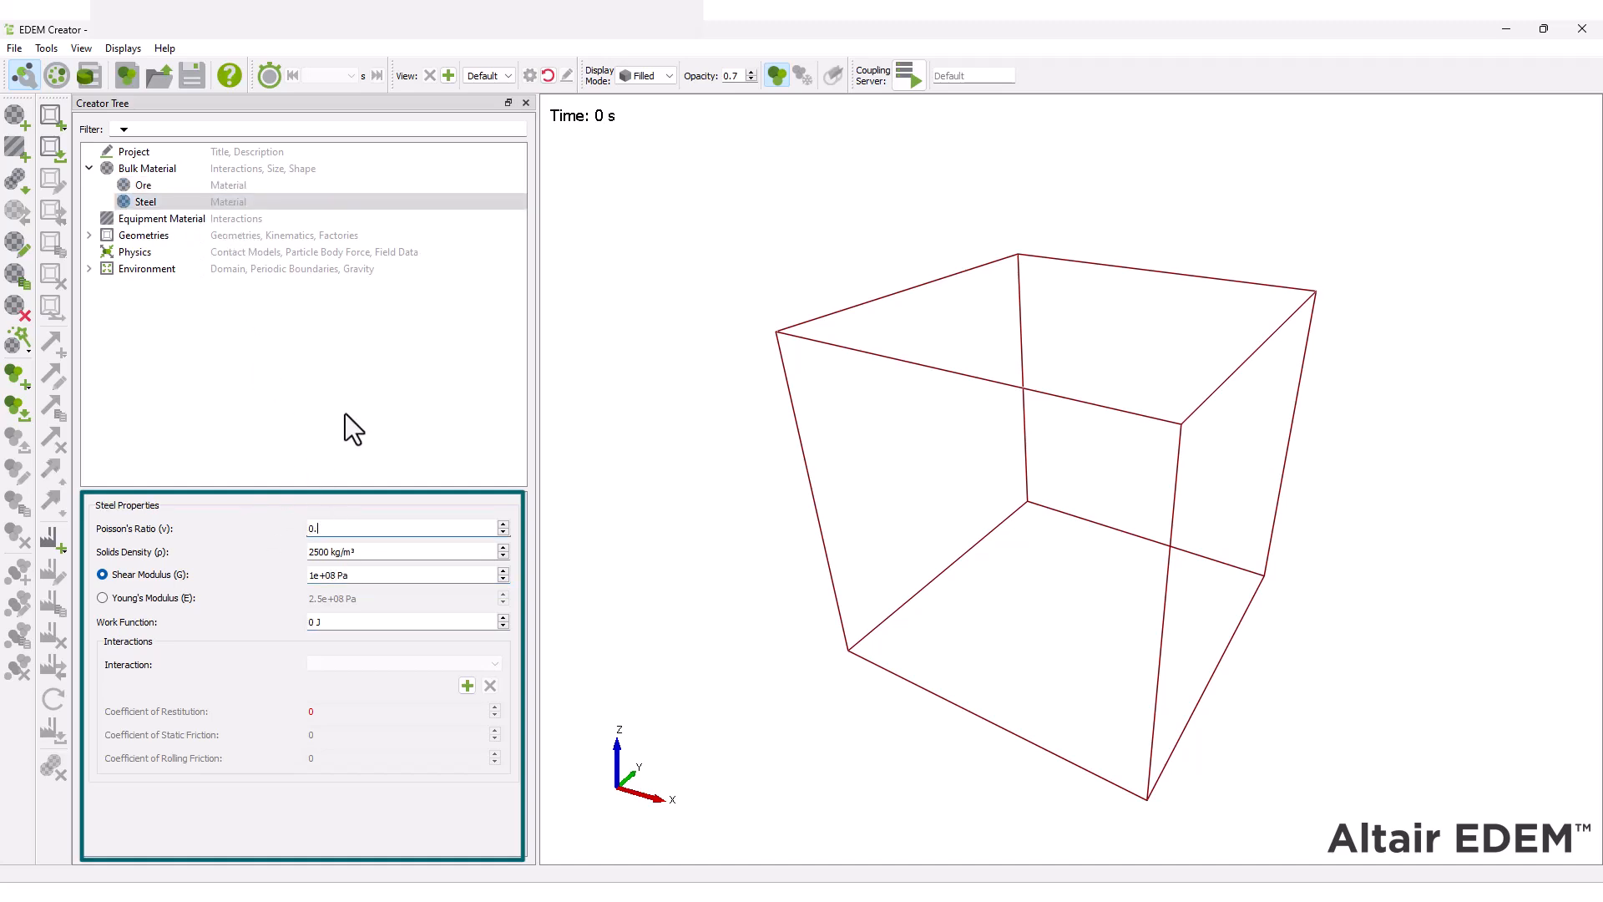
key(Tab)
text(7800)
key(Tab)
text(1e+9)
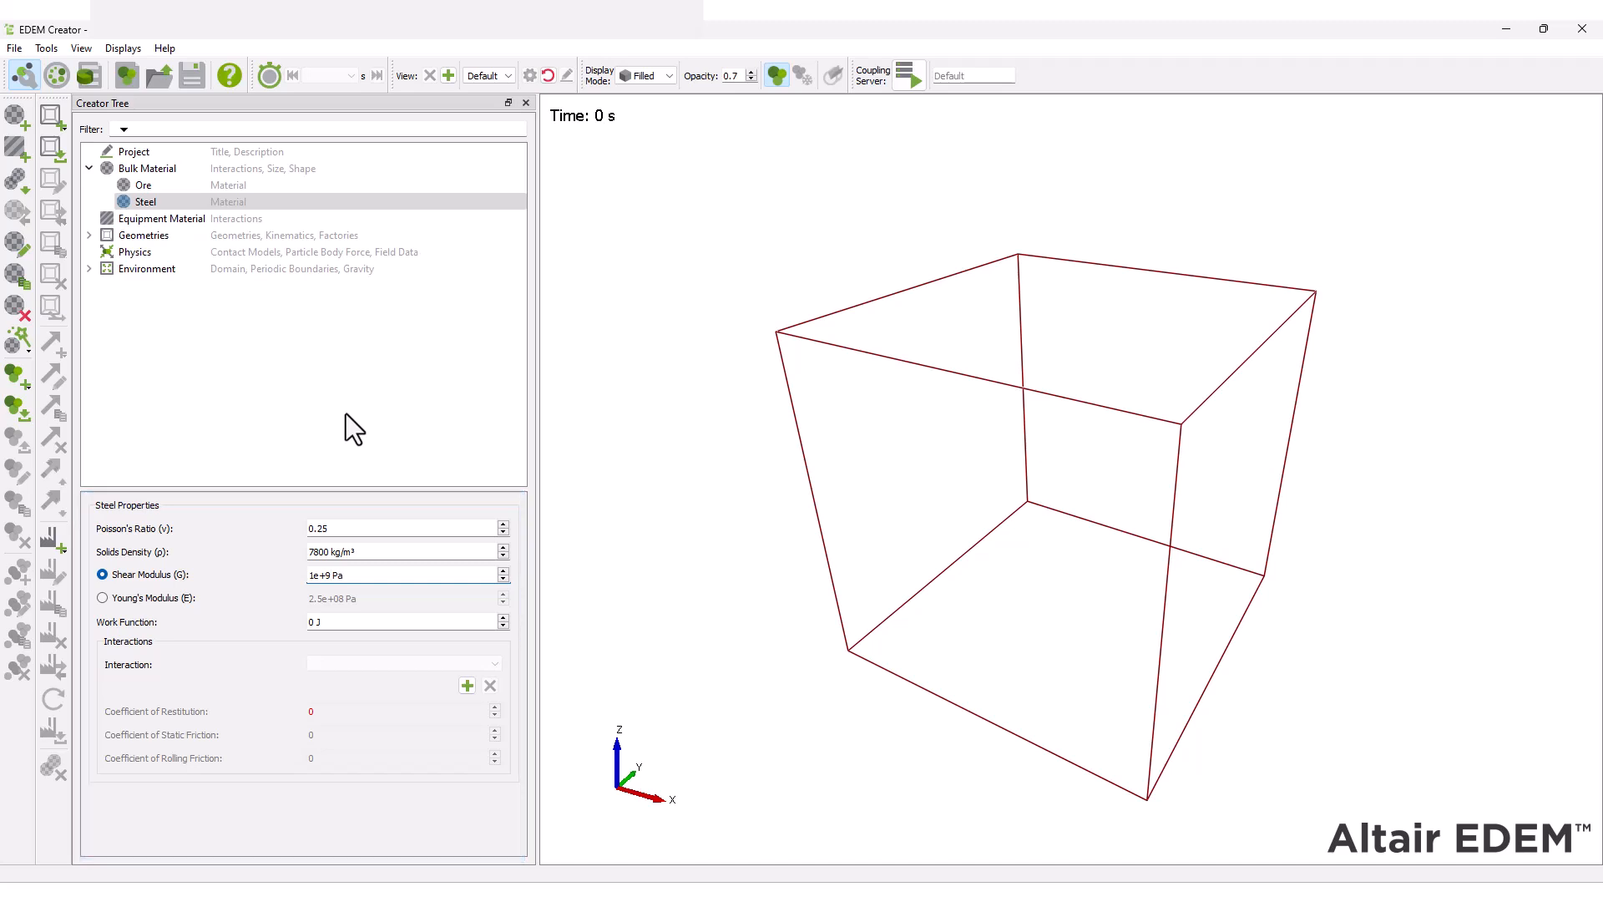
click(347, 414)
Add an Ore–Ore interaction with restitution 0.35, static friction 0.34 and rolling friction 0.2.
click(167, 182)
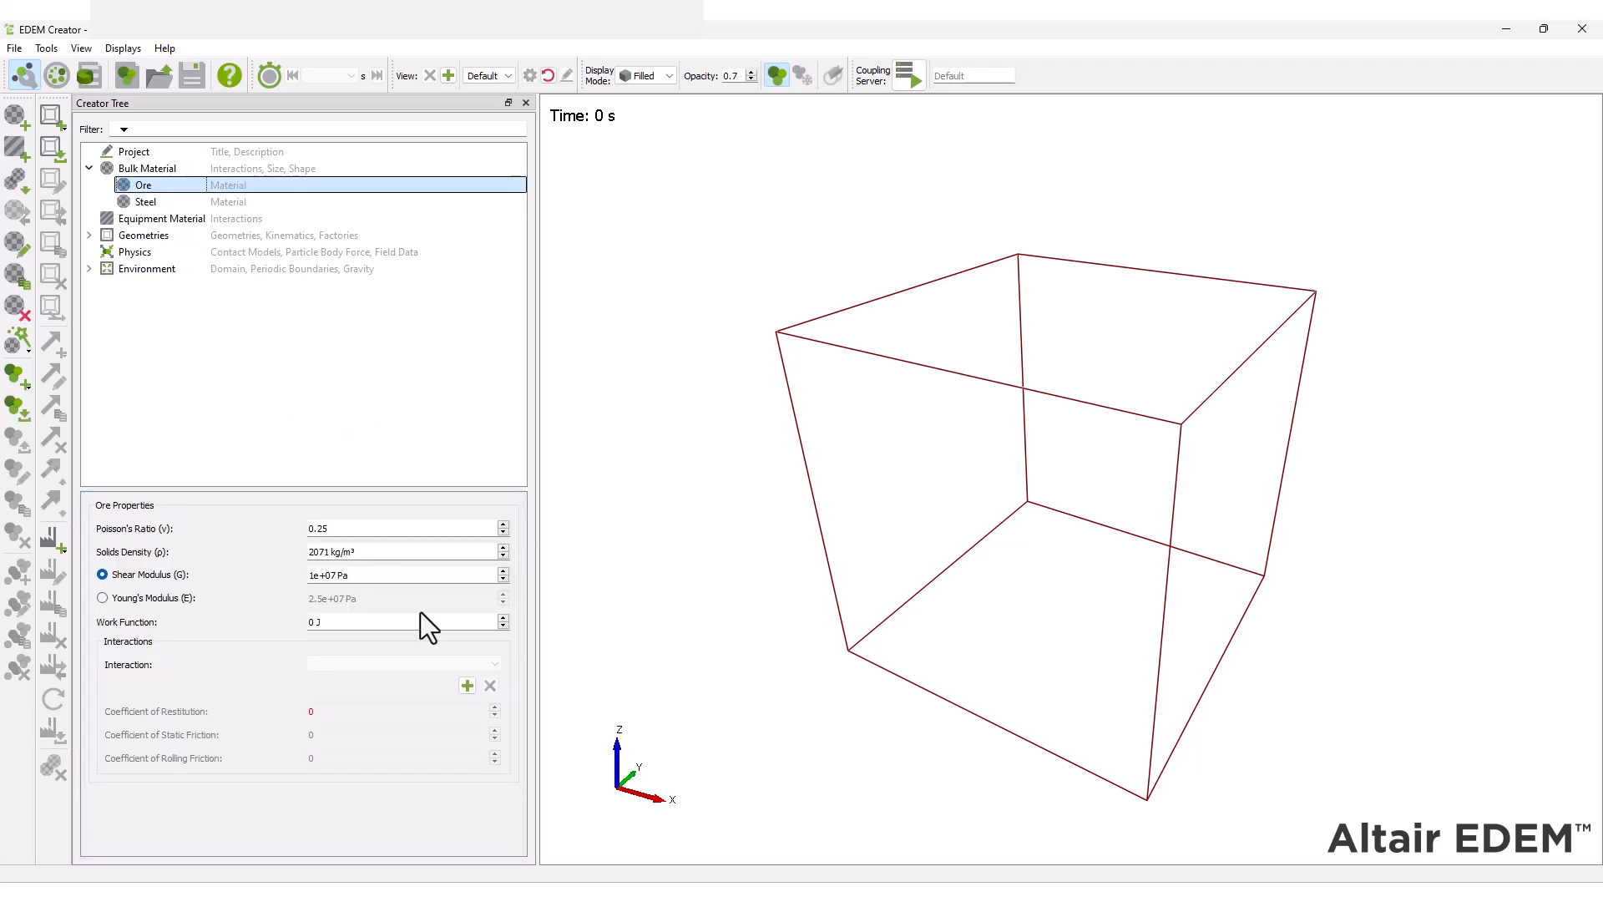
click(466, 685)
click(777, 472)
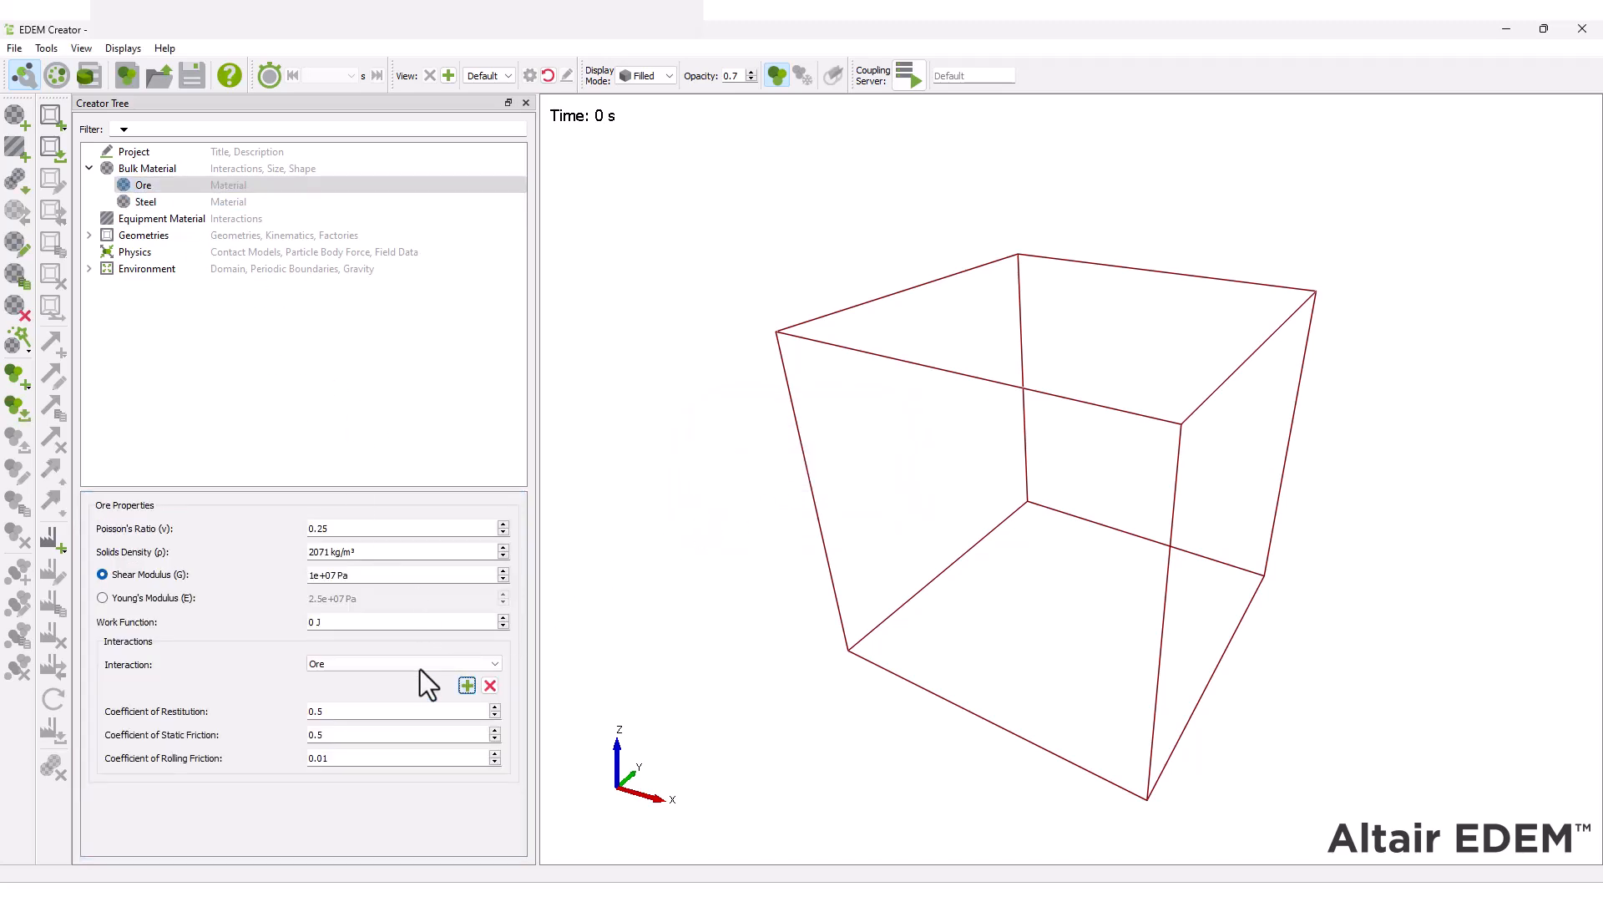
drag(344, 712, 284, 710)
text(0.35)
key(Tab)
text(0.34)
key(Tab)
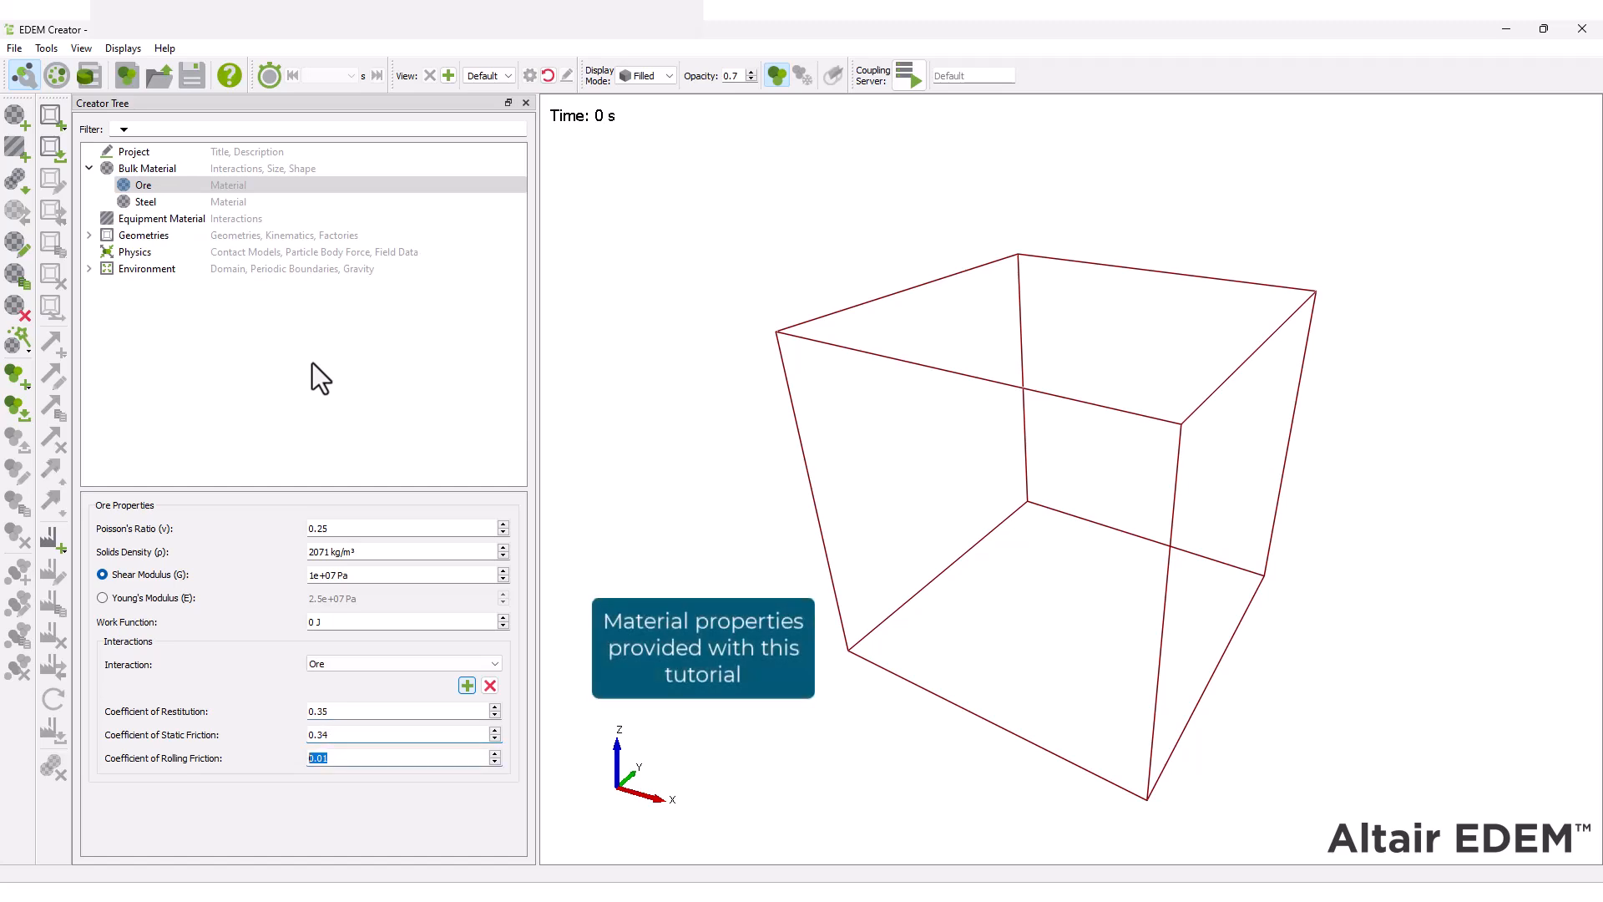
text(0.2)
Add an interaction between Ore and Steel with restitution 0.3, static friction 0.27 and rolling friction 0.15.
click(467, 686)
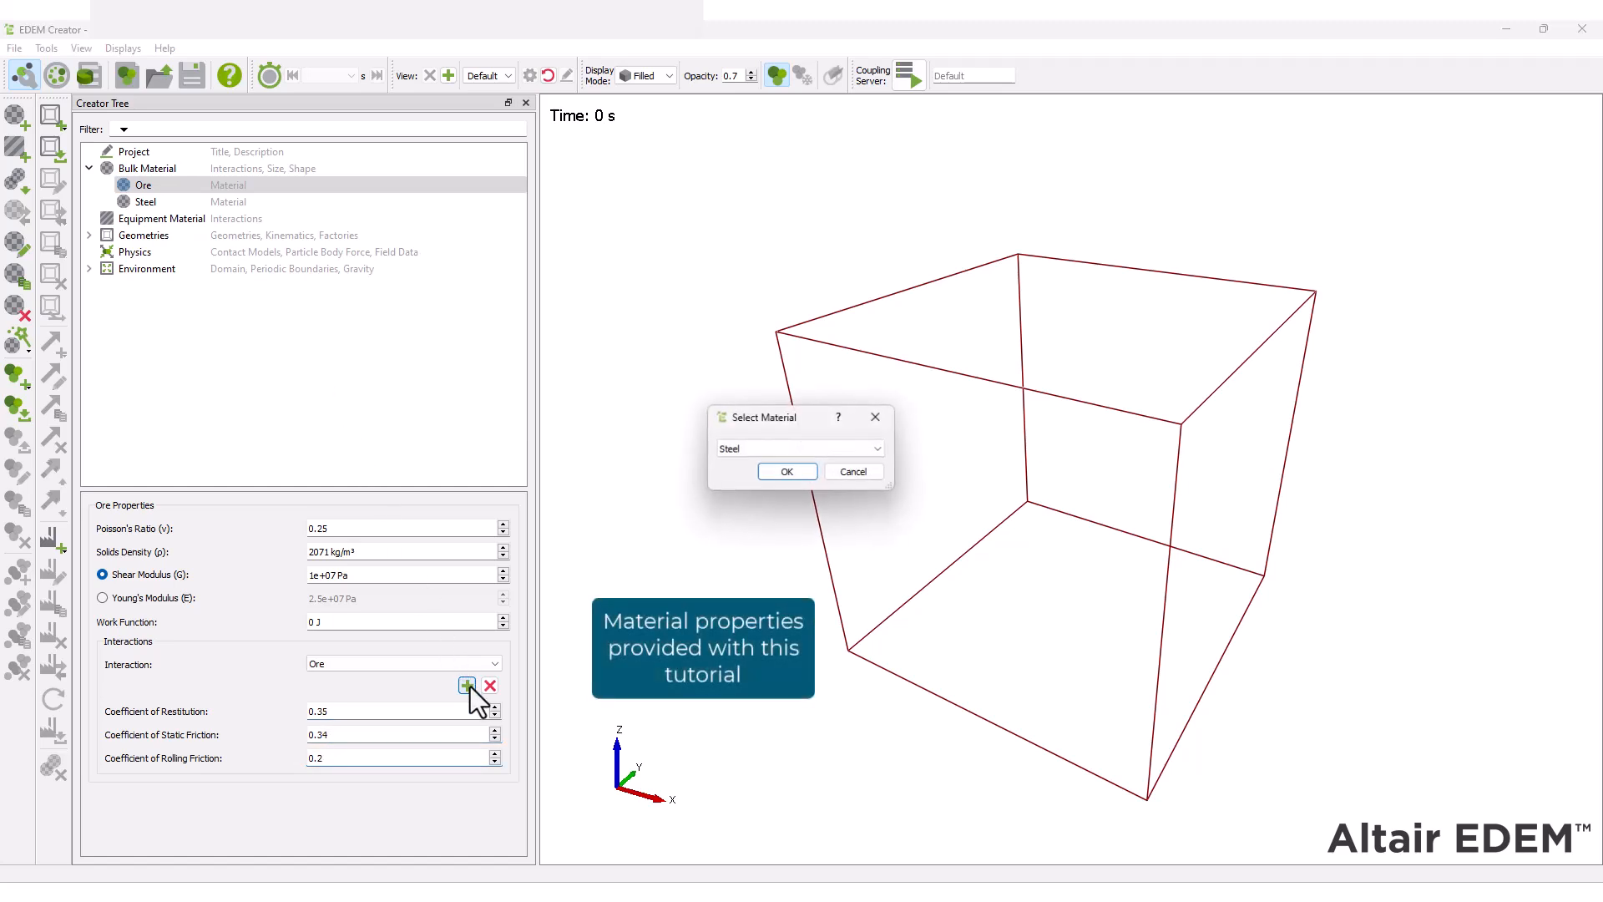
click(787, 472)
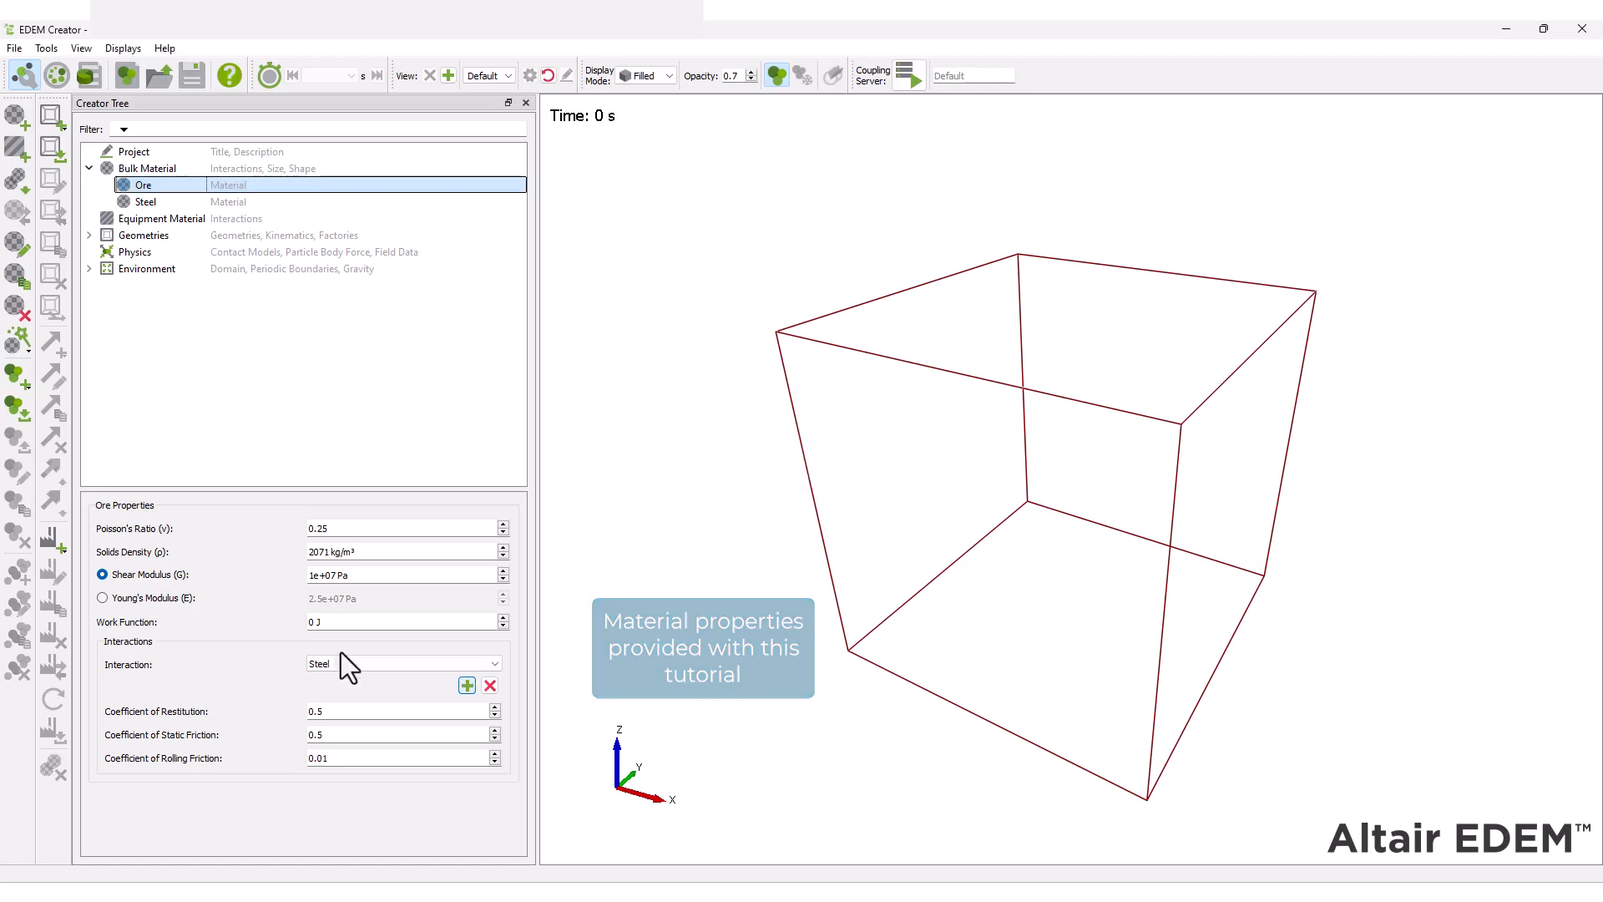
text(0.3)
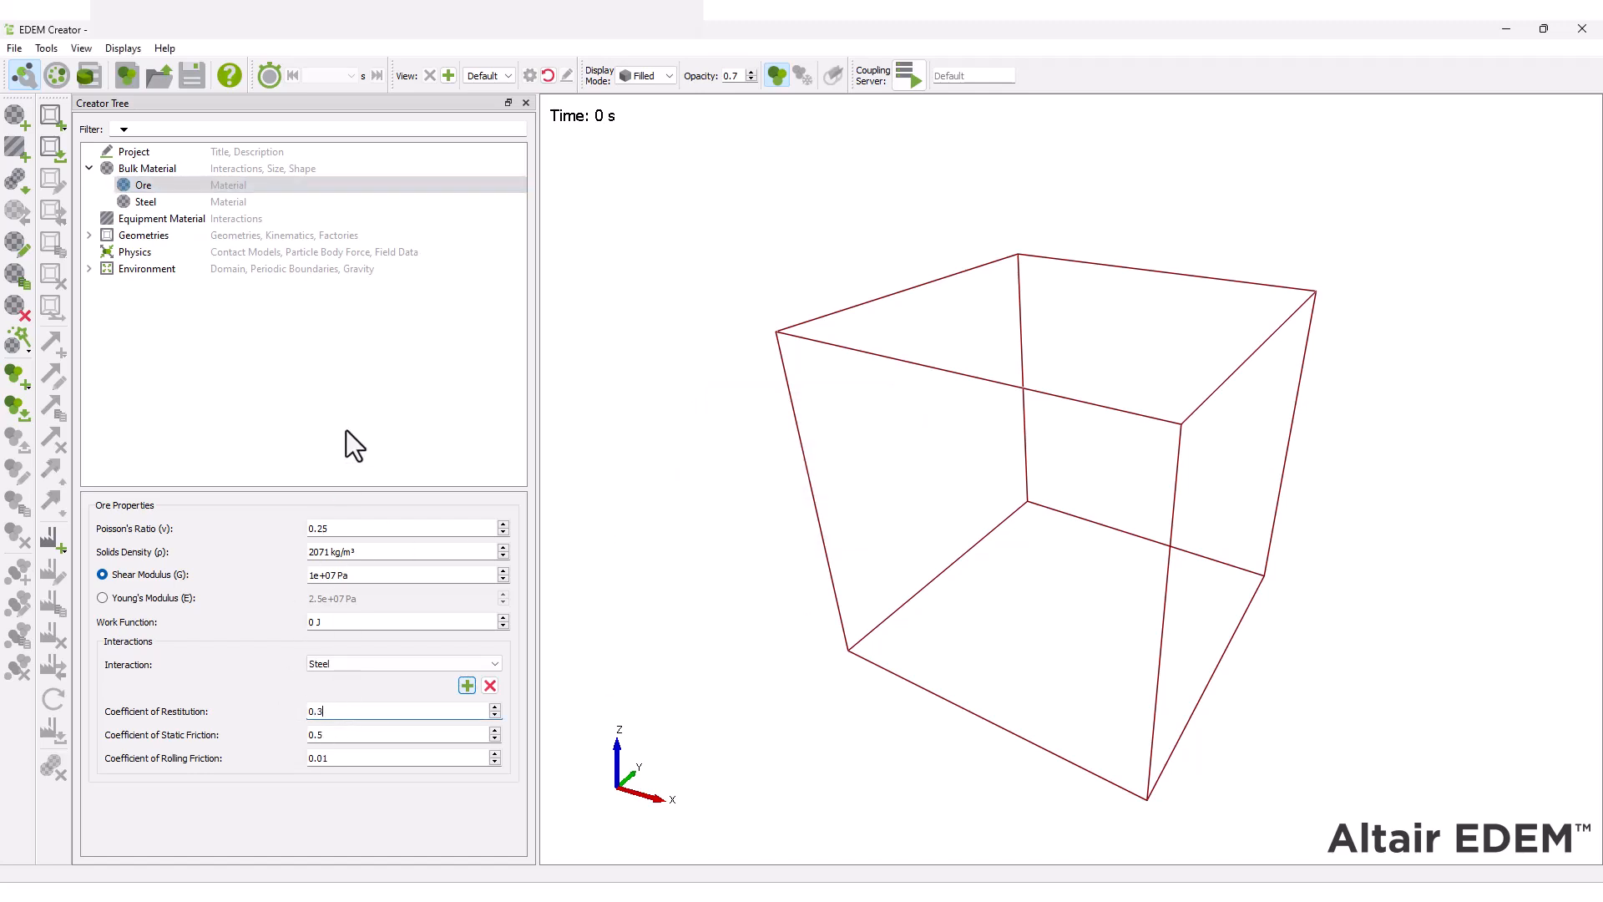
key(Tab)
text(0.27)
key(Tab)
text(0.15)
Add a Steel–Steel interaction with restitution 0.7, static friction 0.35 and rolling friction 0.1.
click(208, 200)
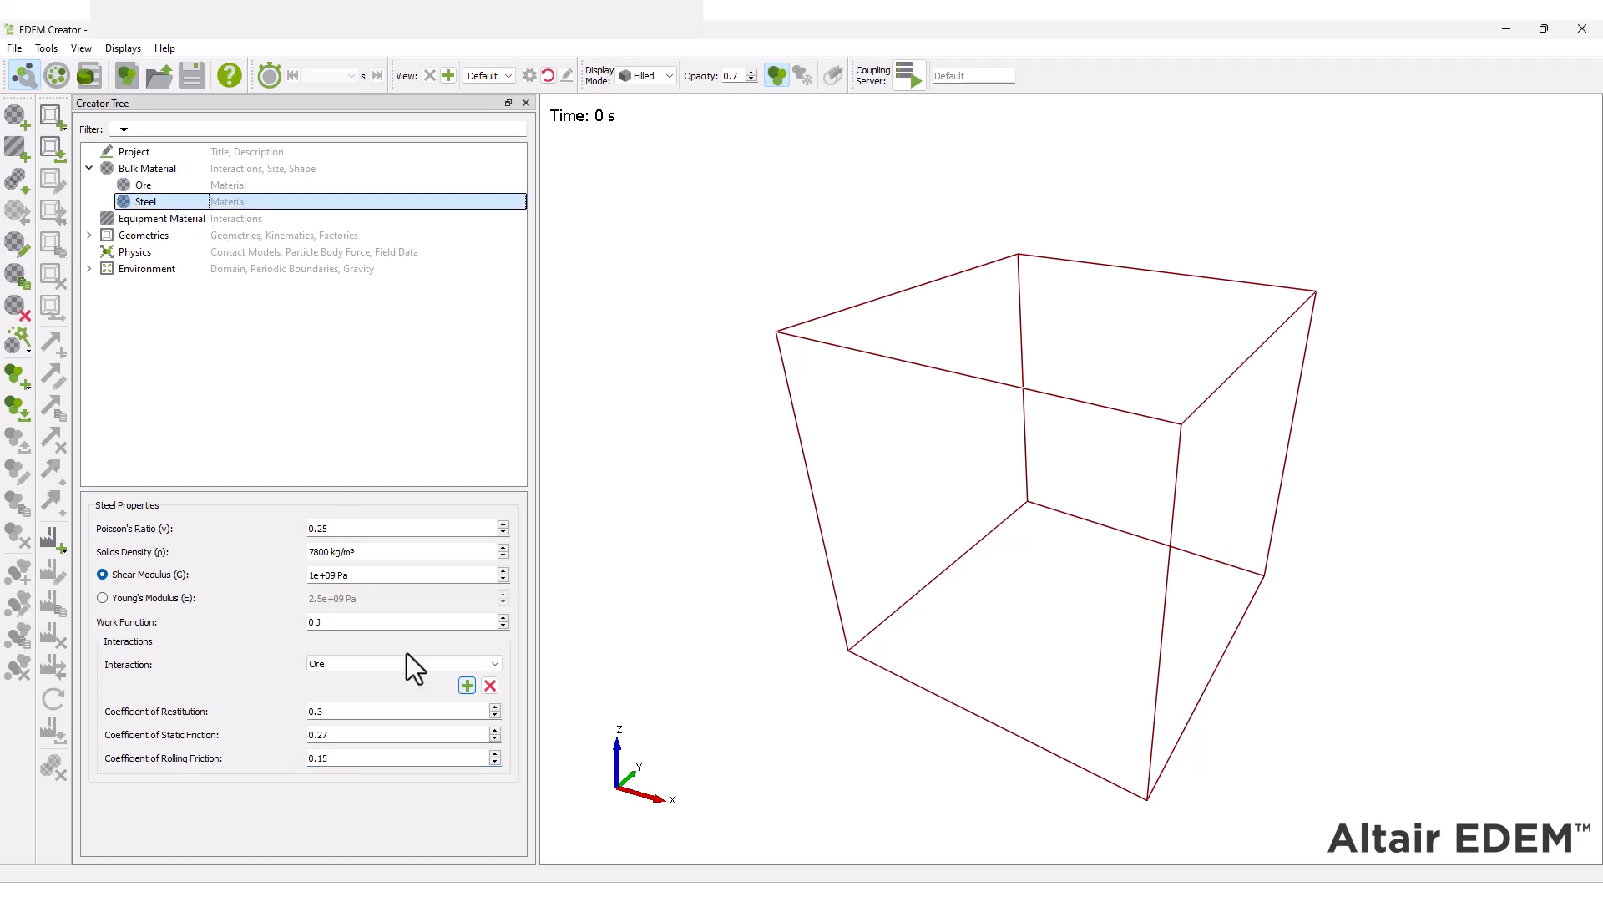
click(467, 685)
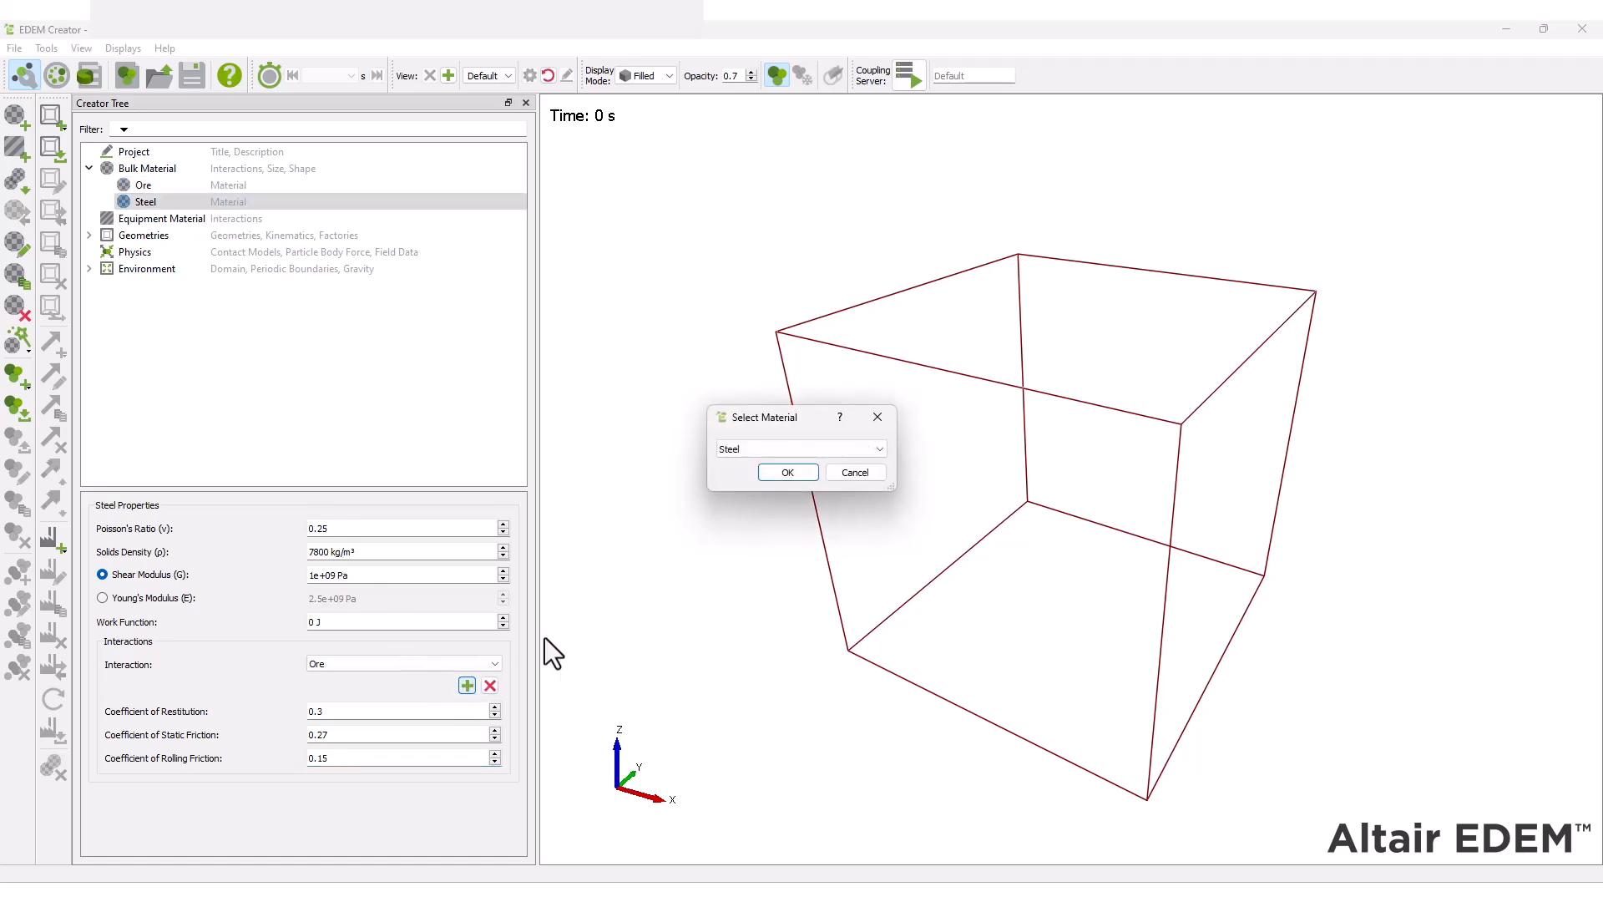
key(Return)
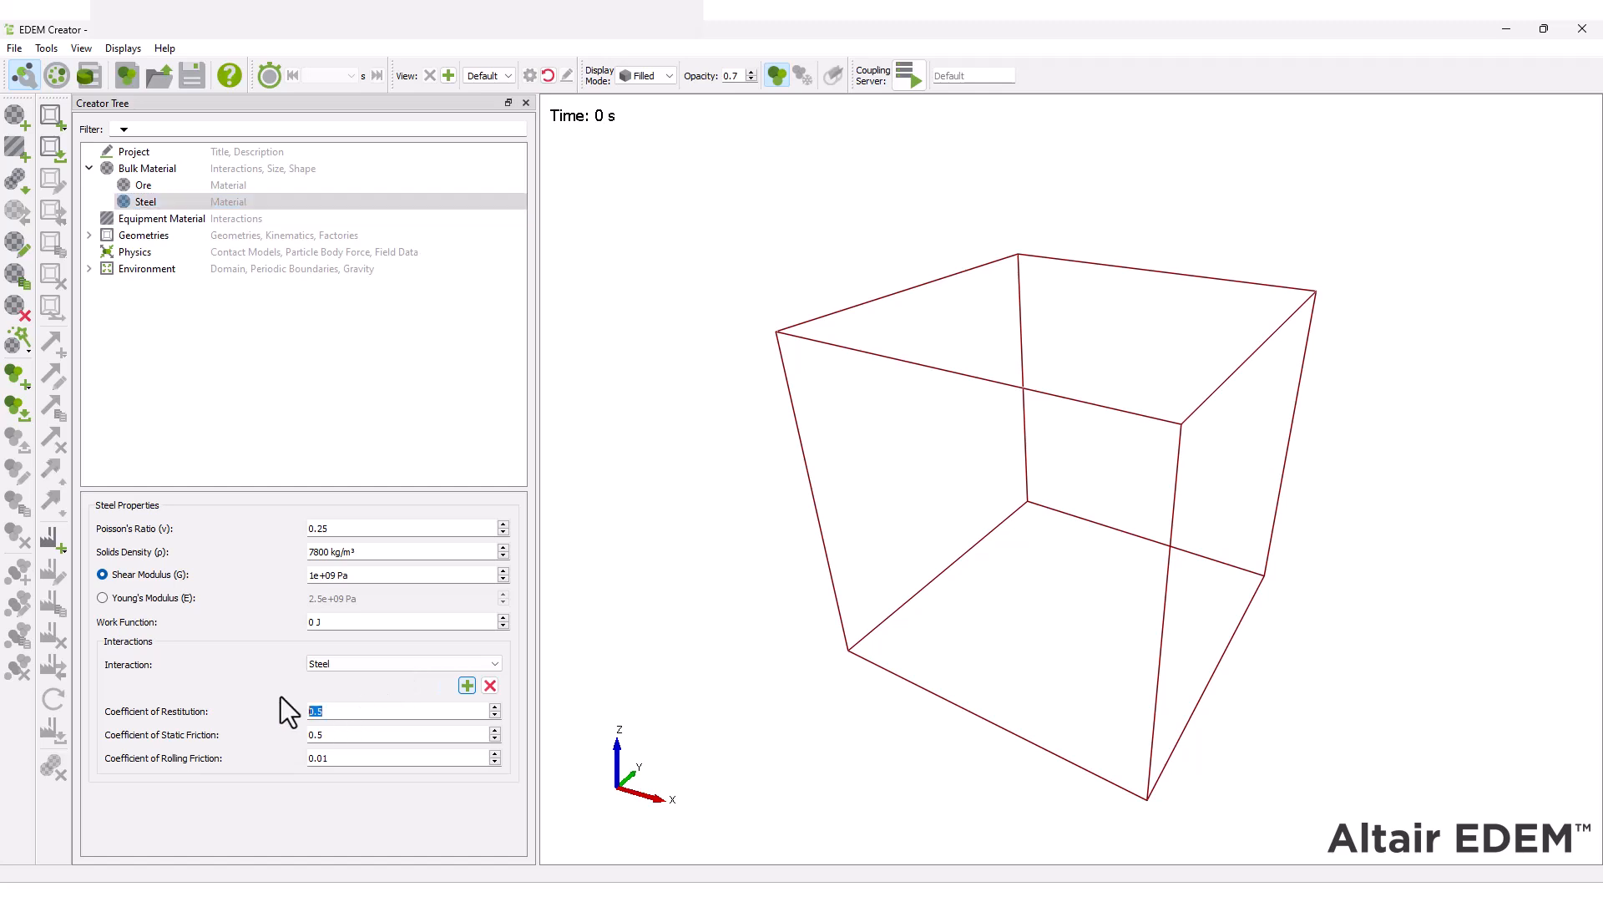
text(0.7)
key(Tab)
text(0.35)
key(Tab)
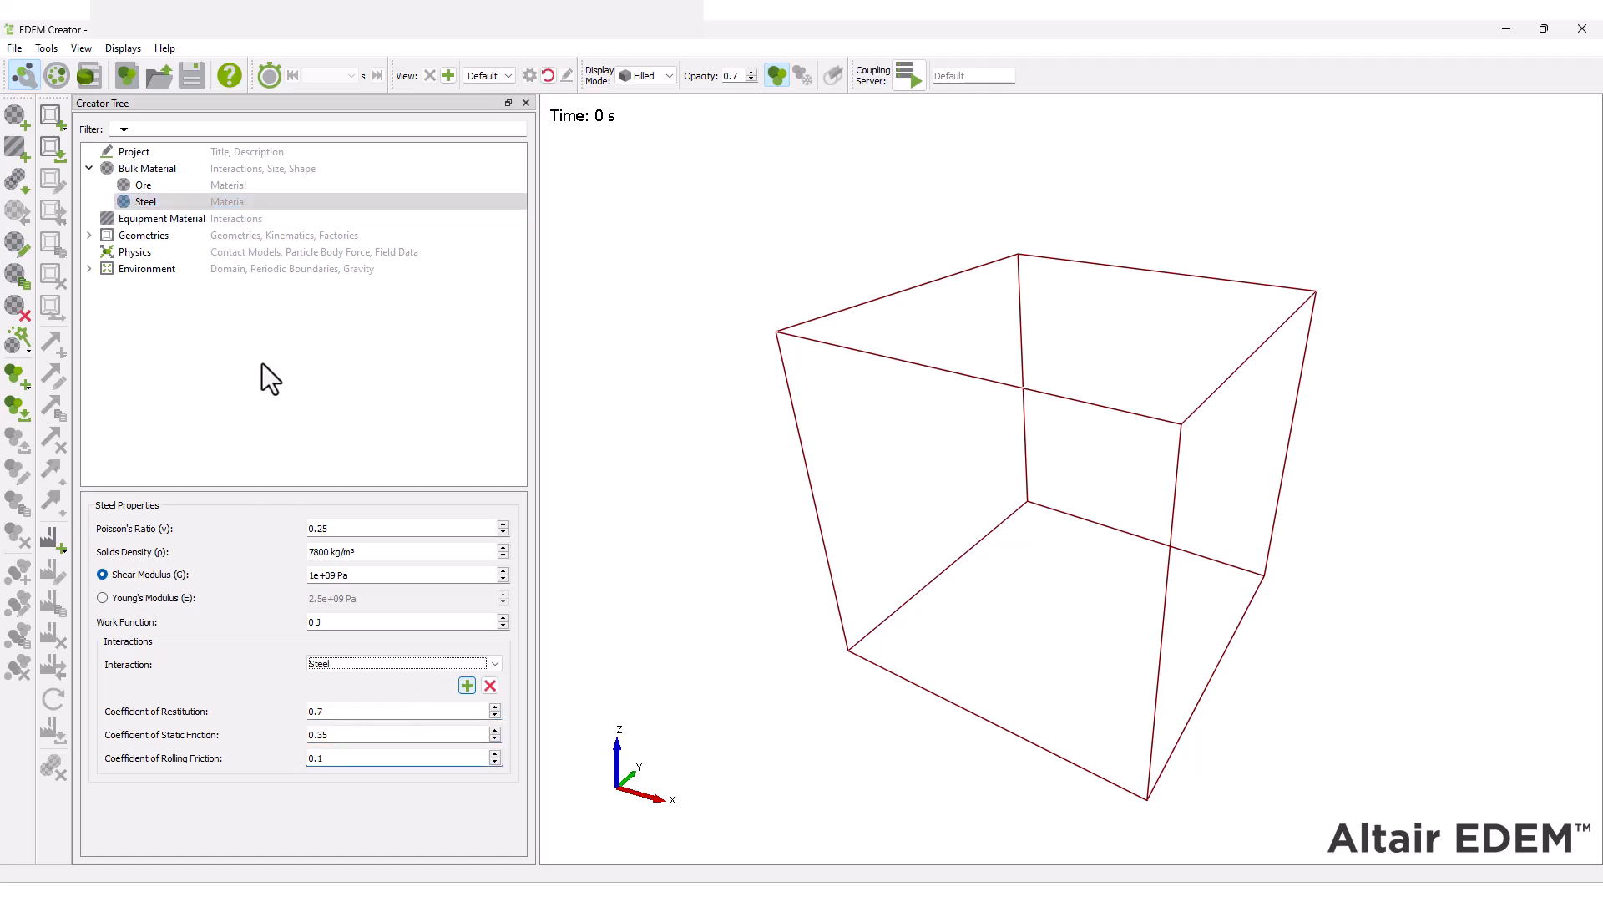
Add a single sphere particle from the shape library to the Ore material and rename it OreParticle.
right_click(167, 187)
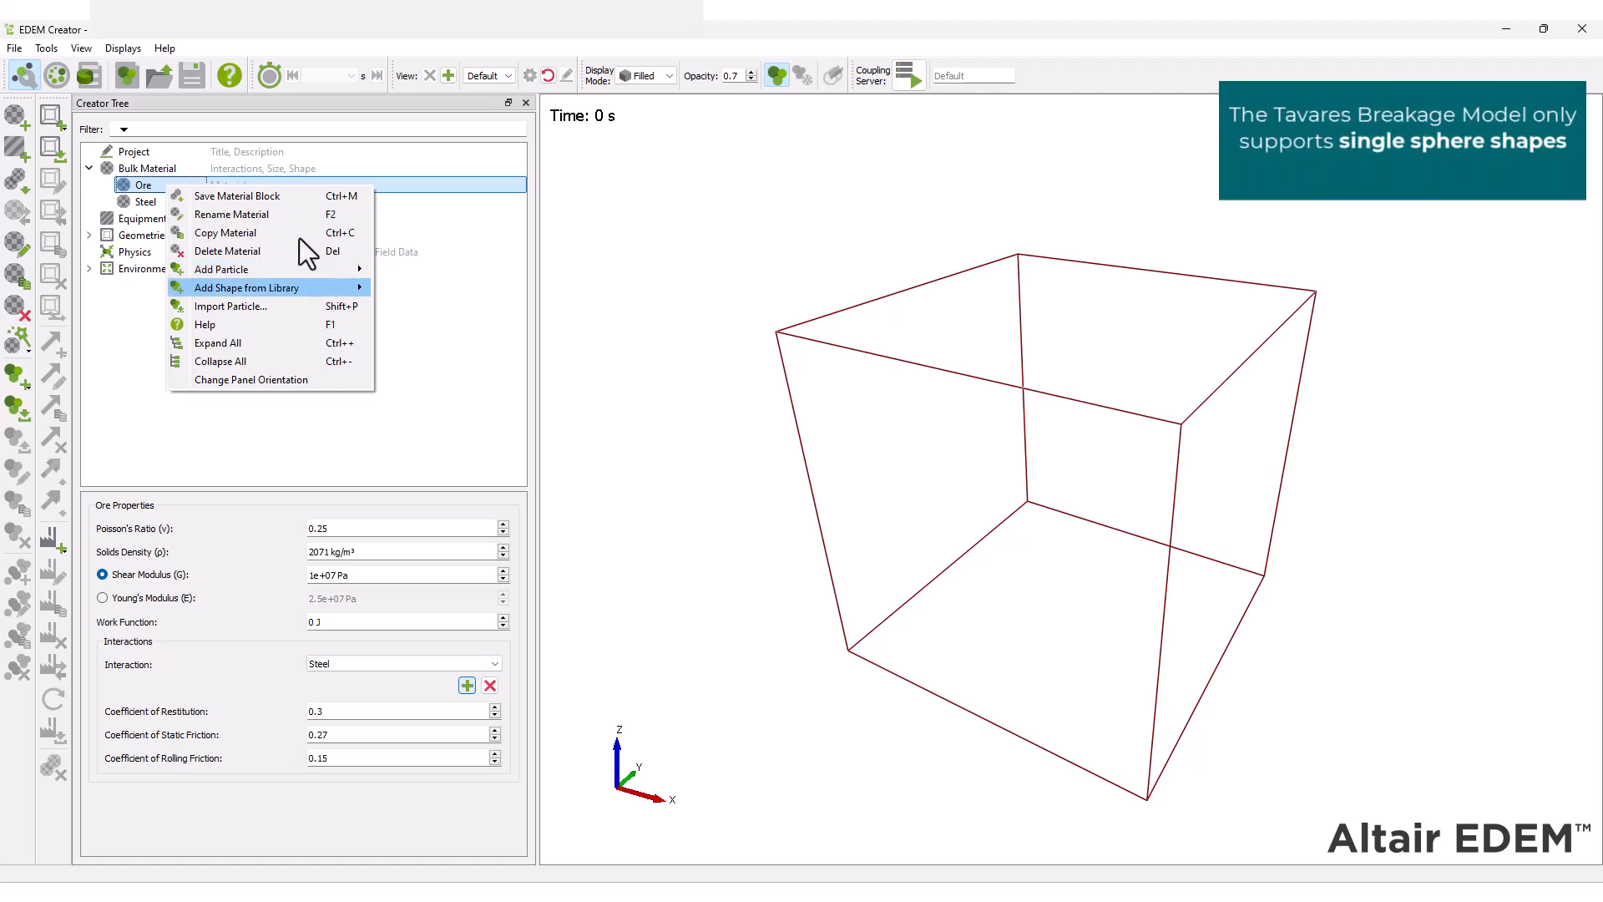
mouse_move(276, 288)
click(416, 284)
right_click(152, 202)
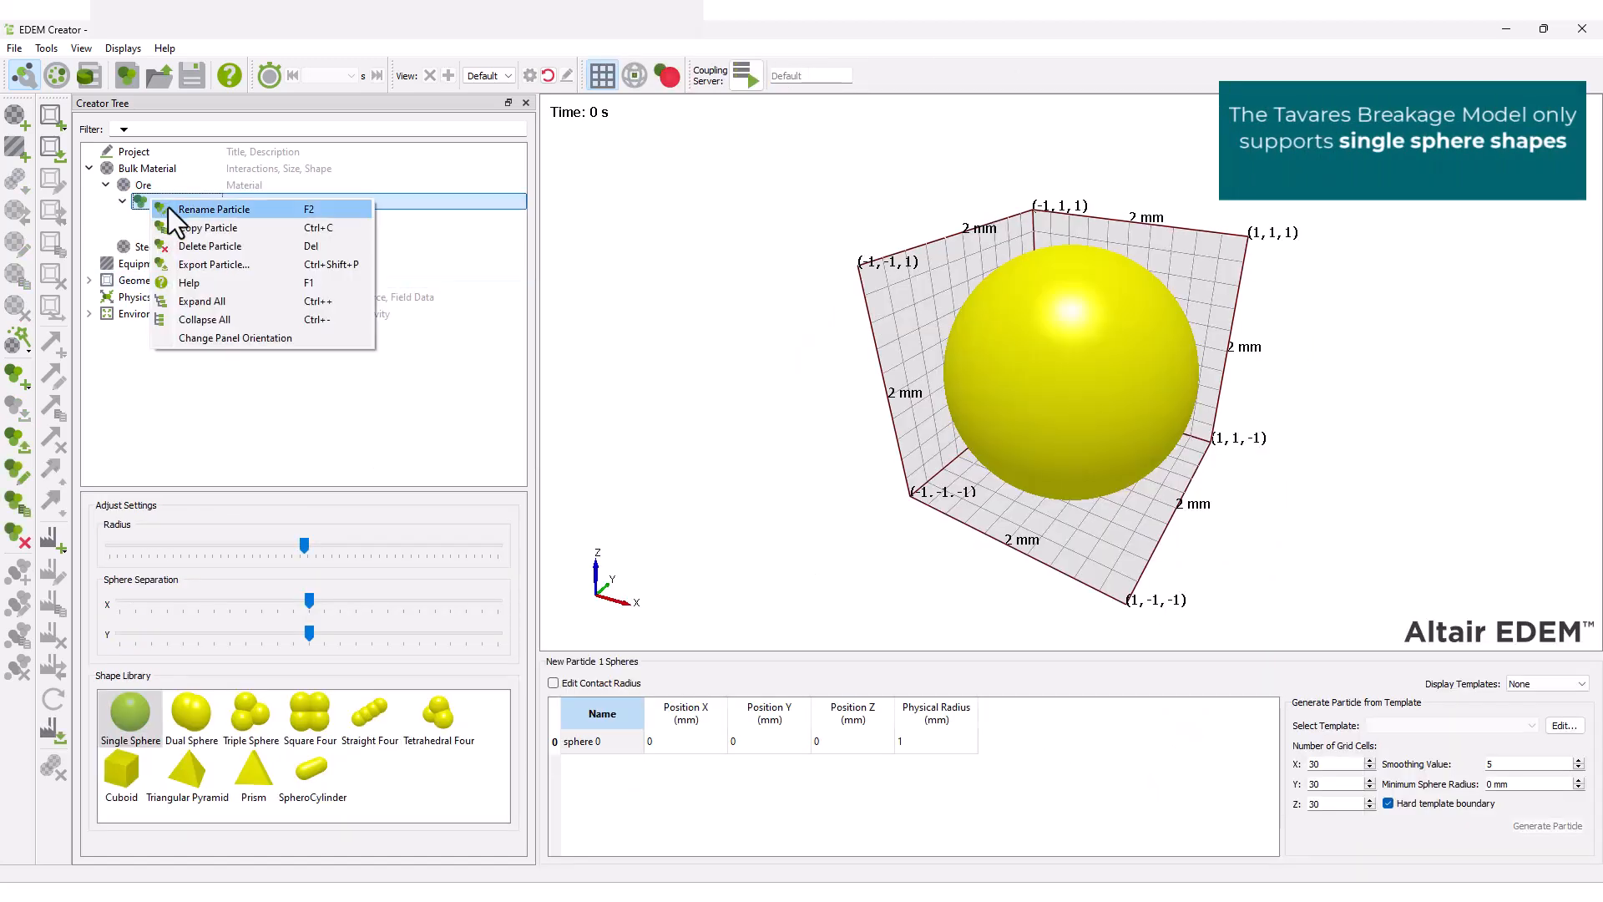
click(195, 272)
text(OreParticle)
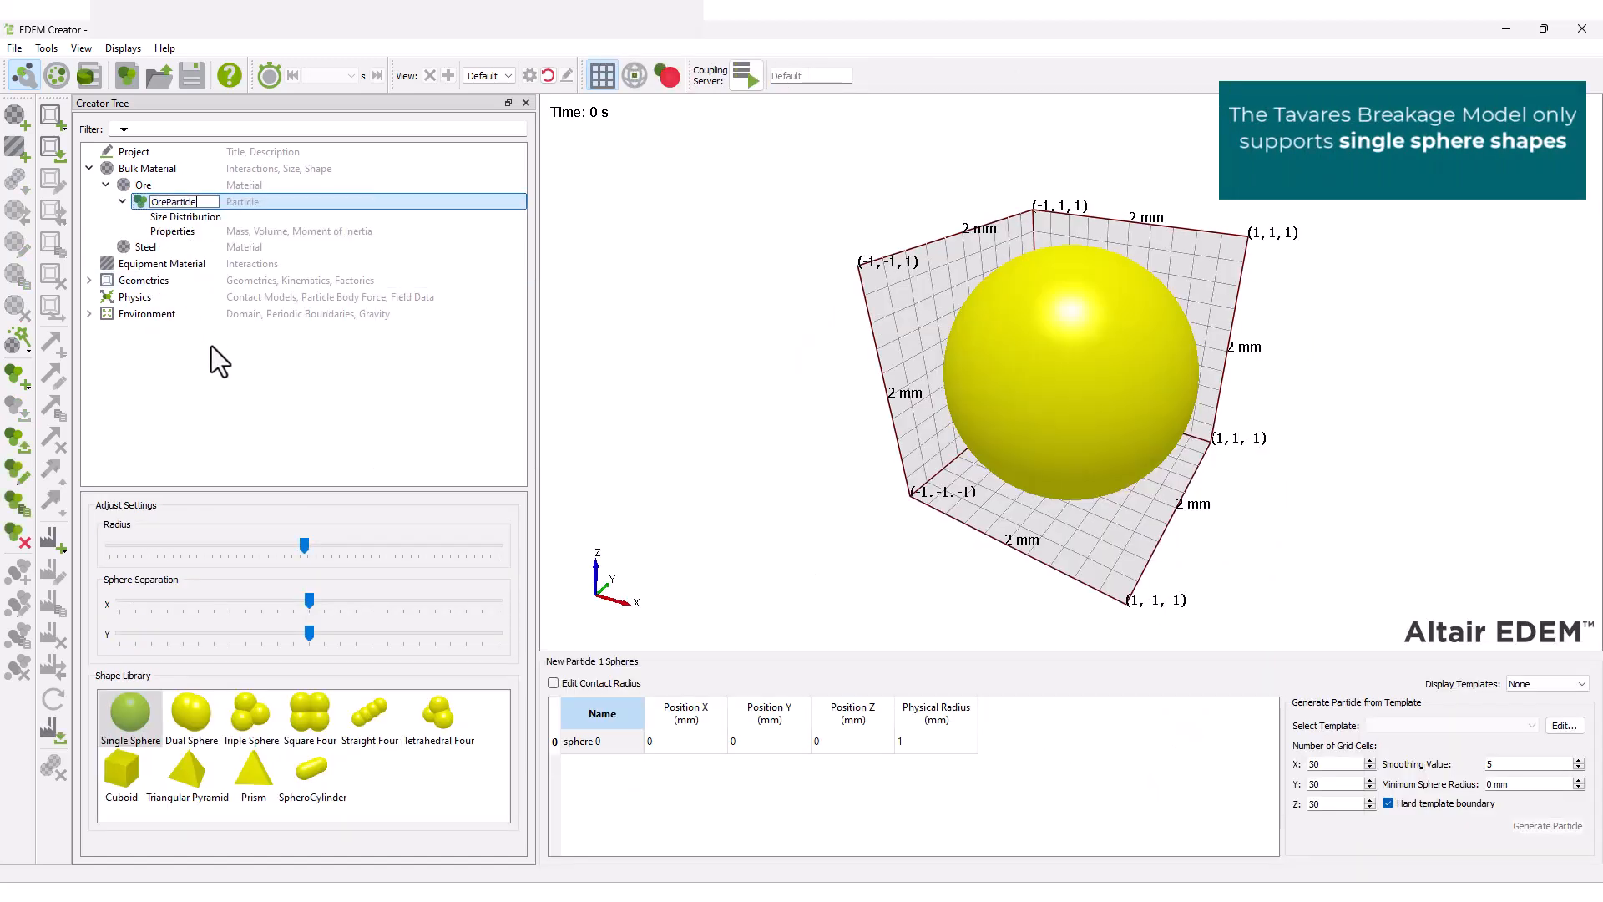
key(Return)
Enable contact radius editing for OreParticle, then set its physical radius to 15 mm and its contact radius to 15.6 mm.
click(553, 683)
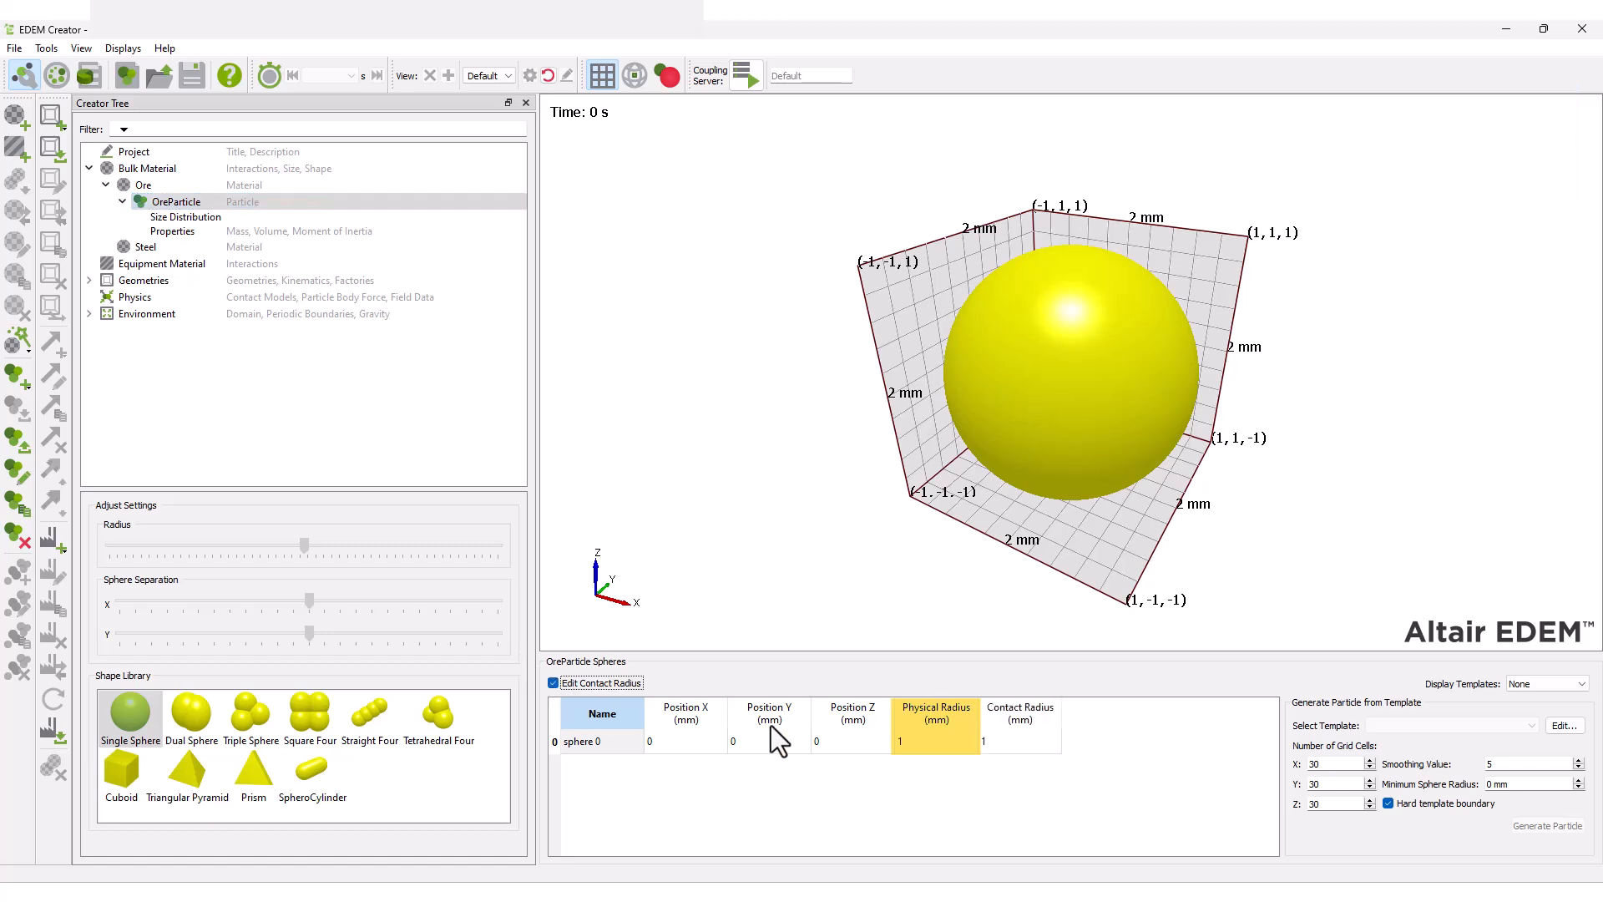
double_click(915, 744)
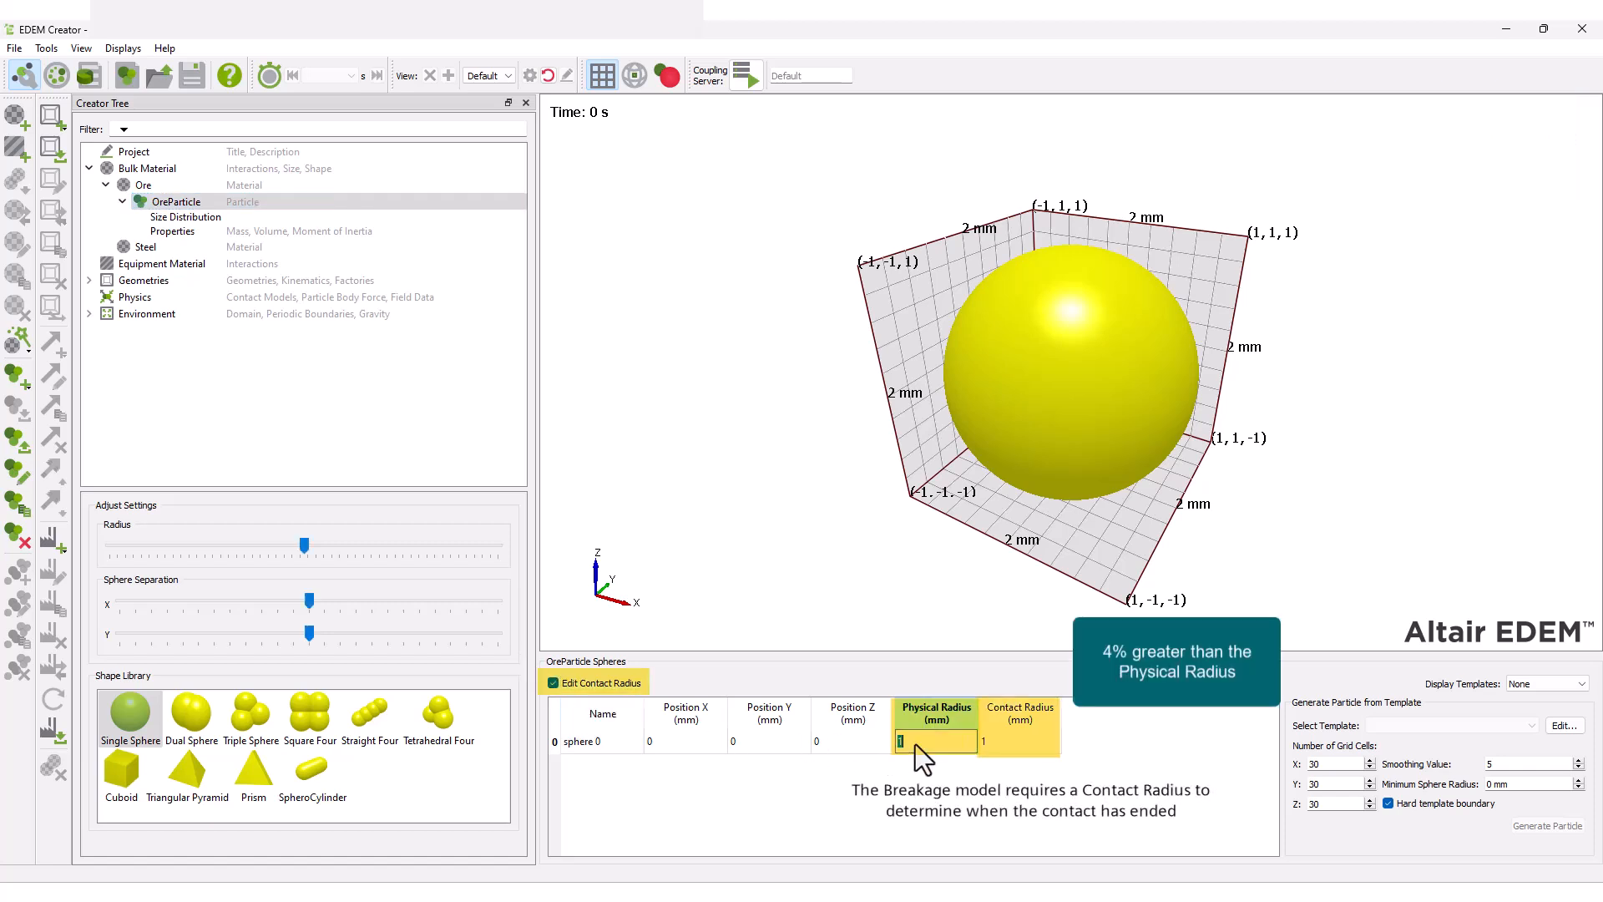
text(15)
key(Return)
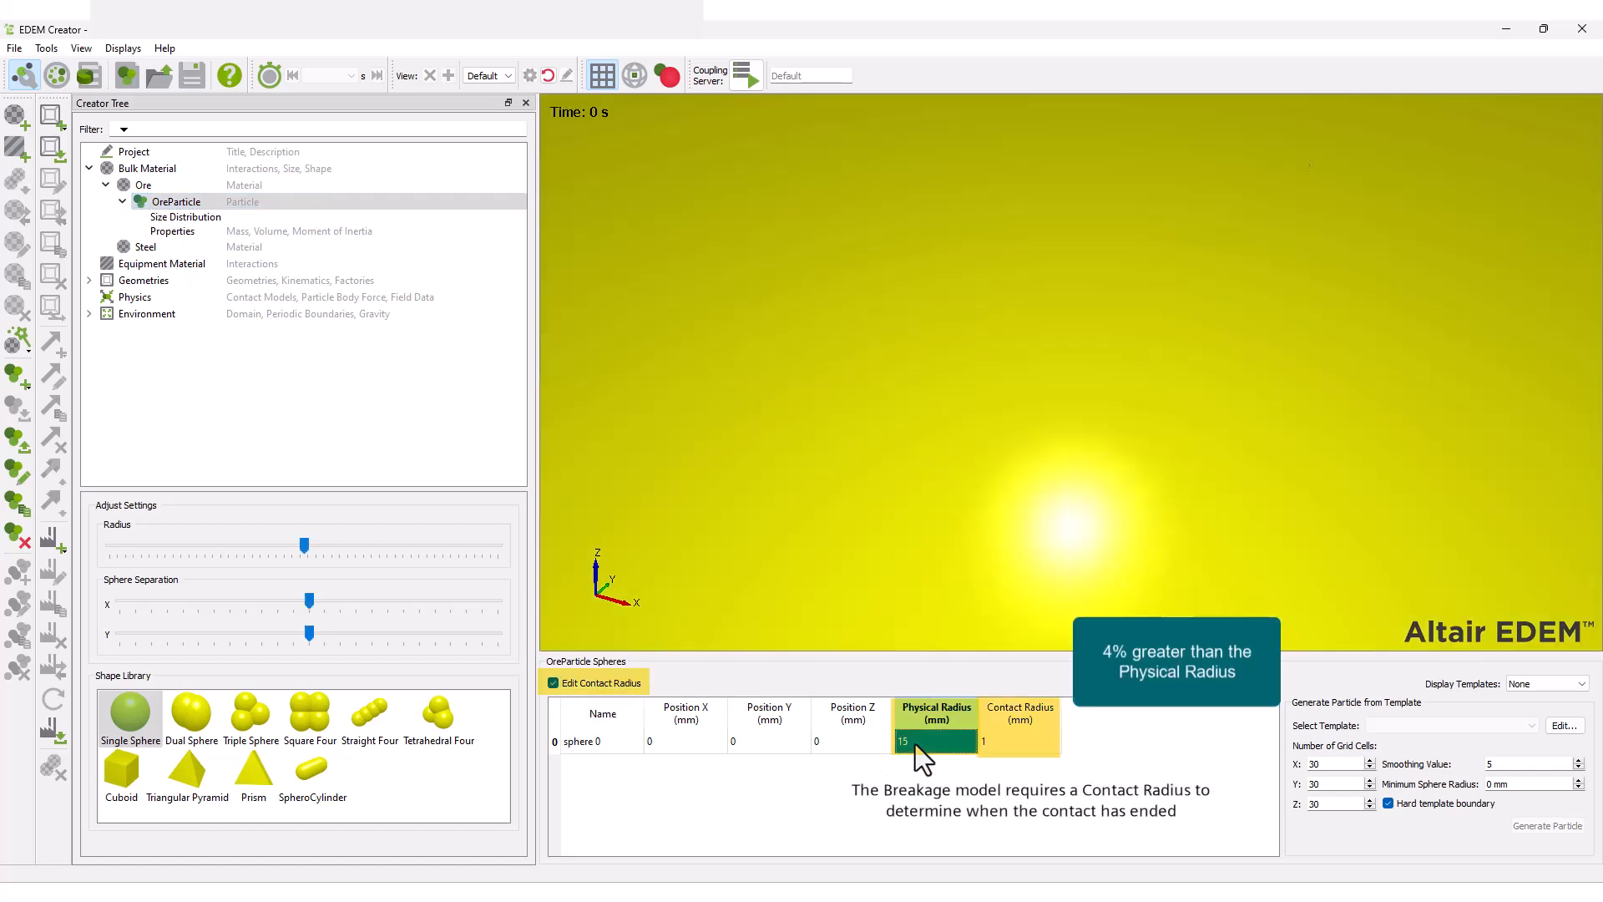
double_click(1000, 742)
text(15)
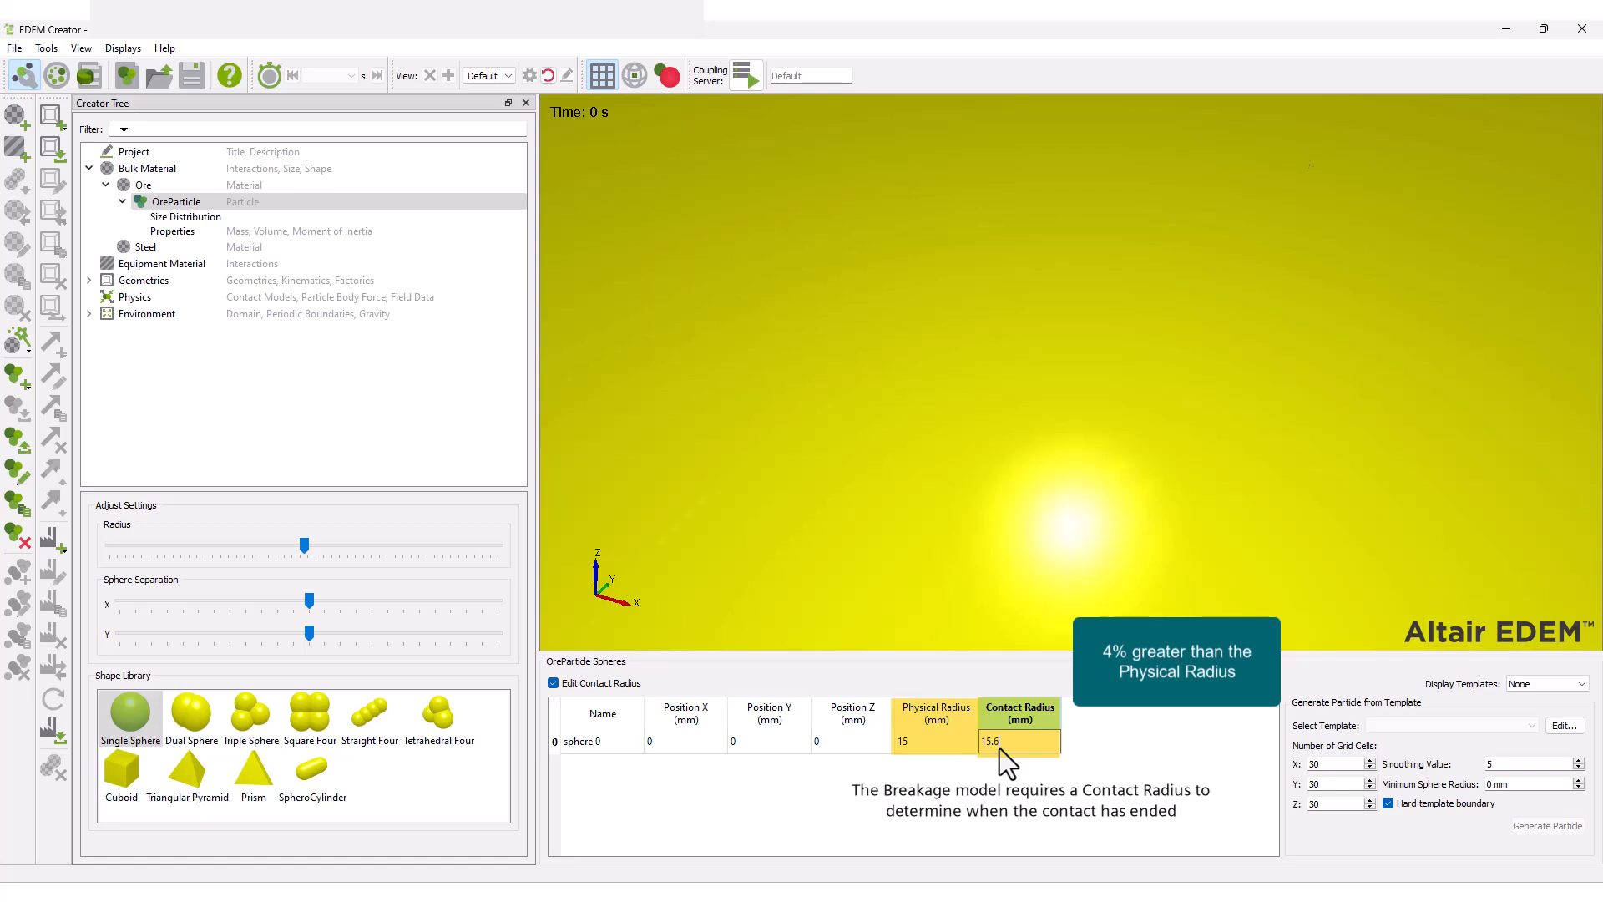
text(.6)
key(Return)
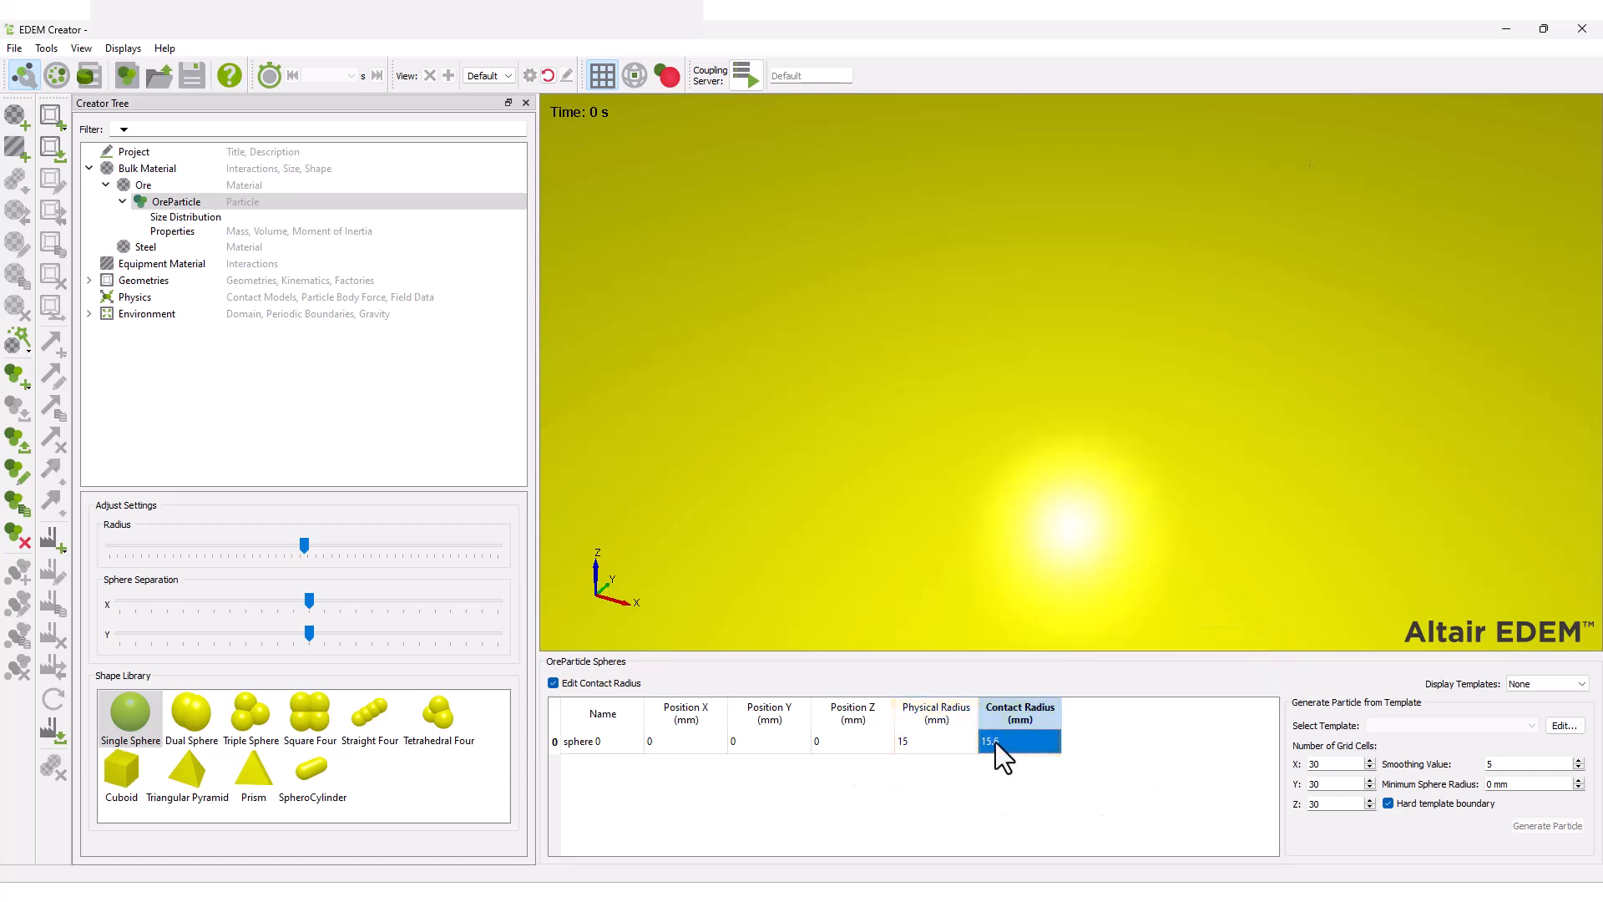
click(548, 76)
Give OreParticle a normal size distribution with standard deviation 0.2 and enable automatic calculation of its properties.
click(183, 218)
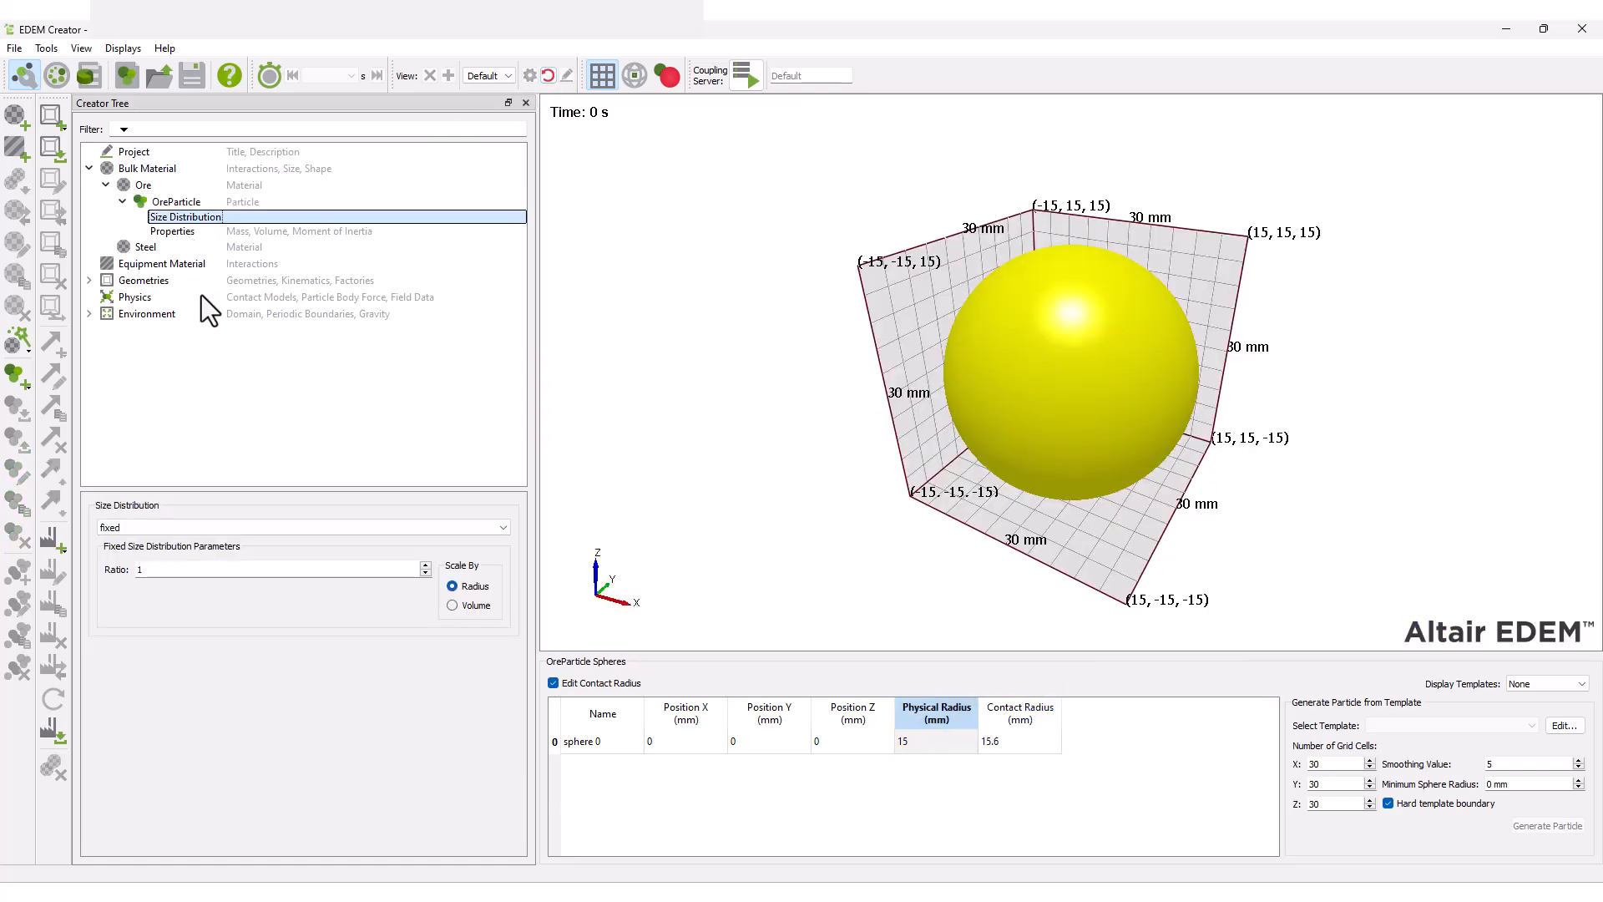
click(258, 527)
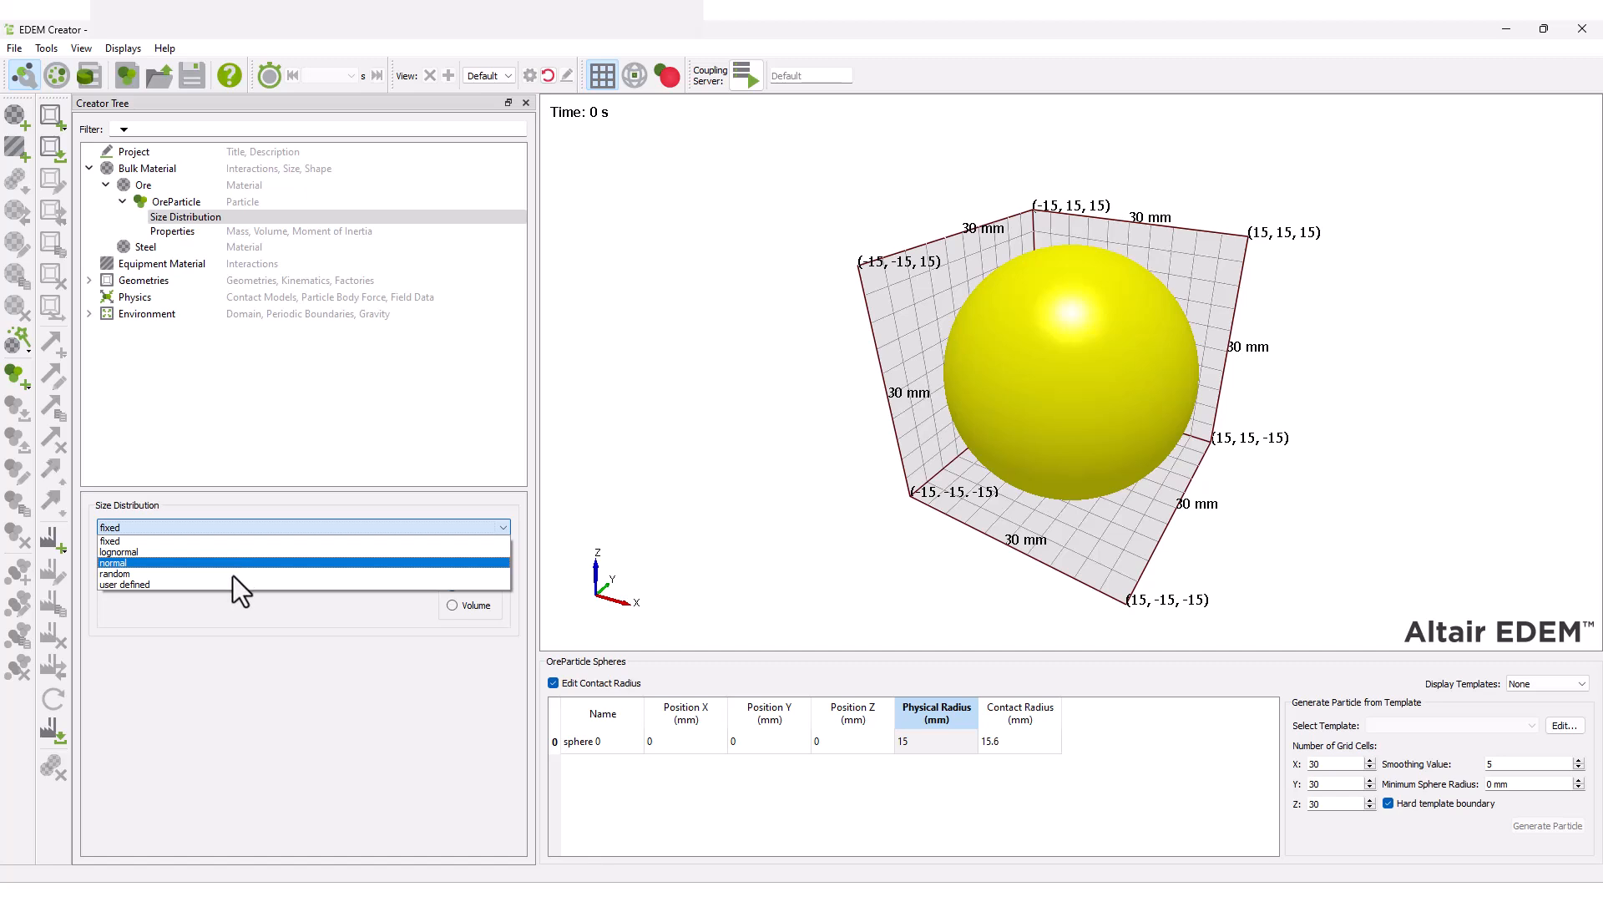
click(233, 573)
text(0.2)
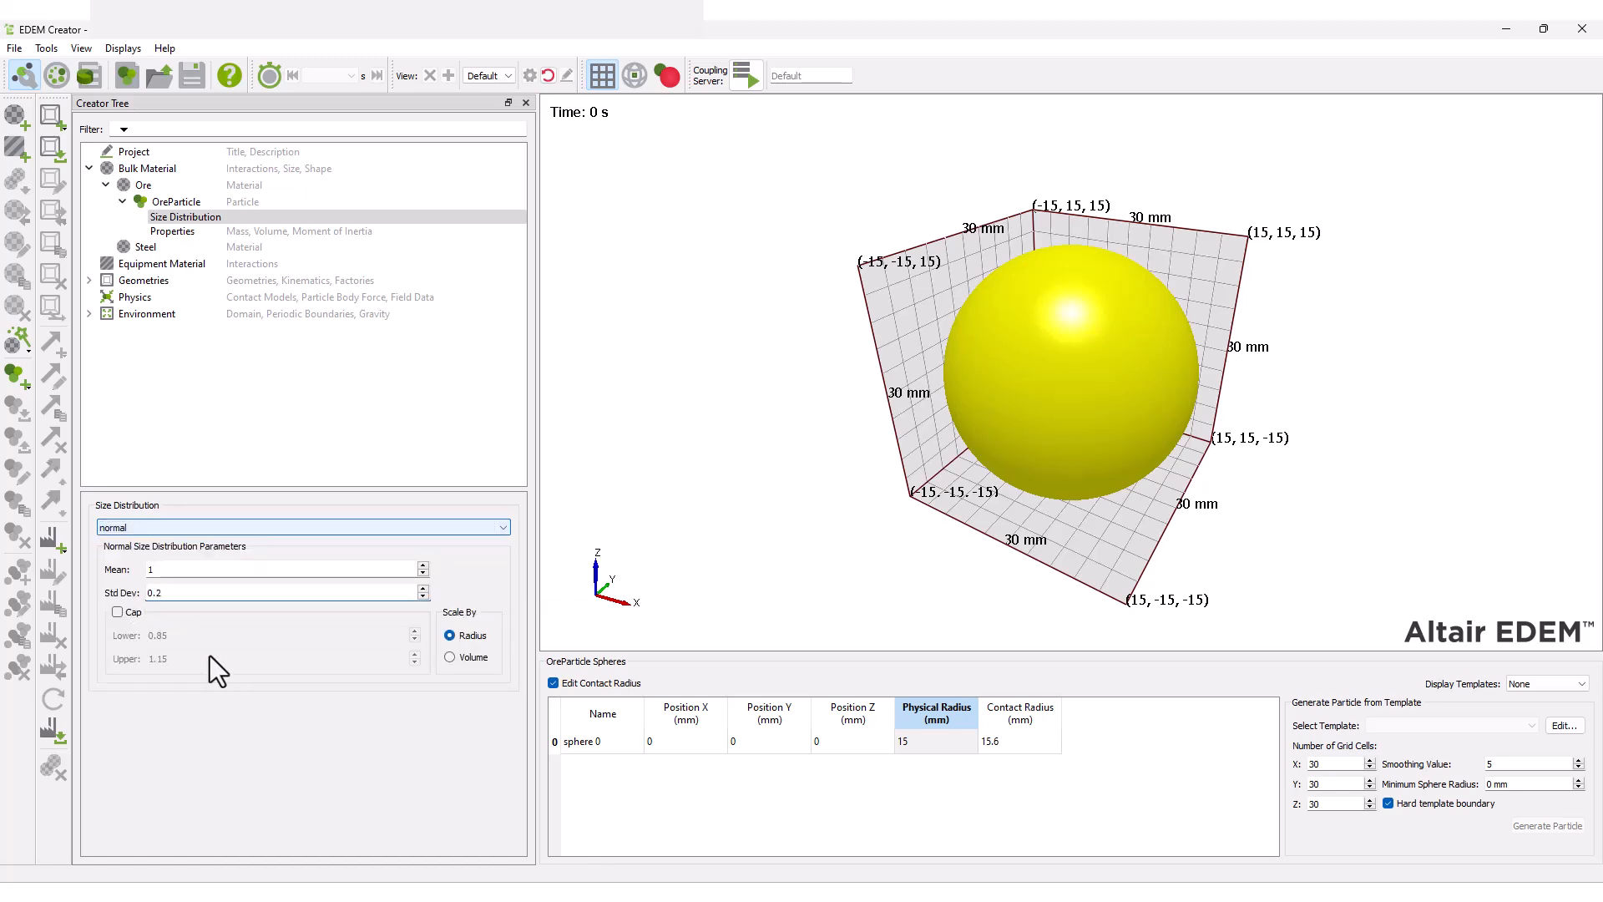
click(214, 232)
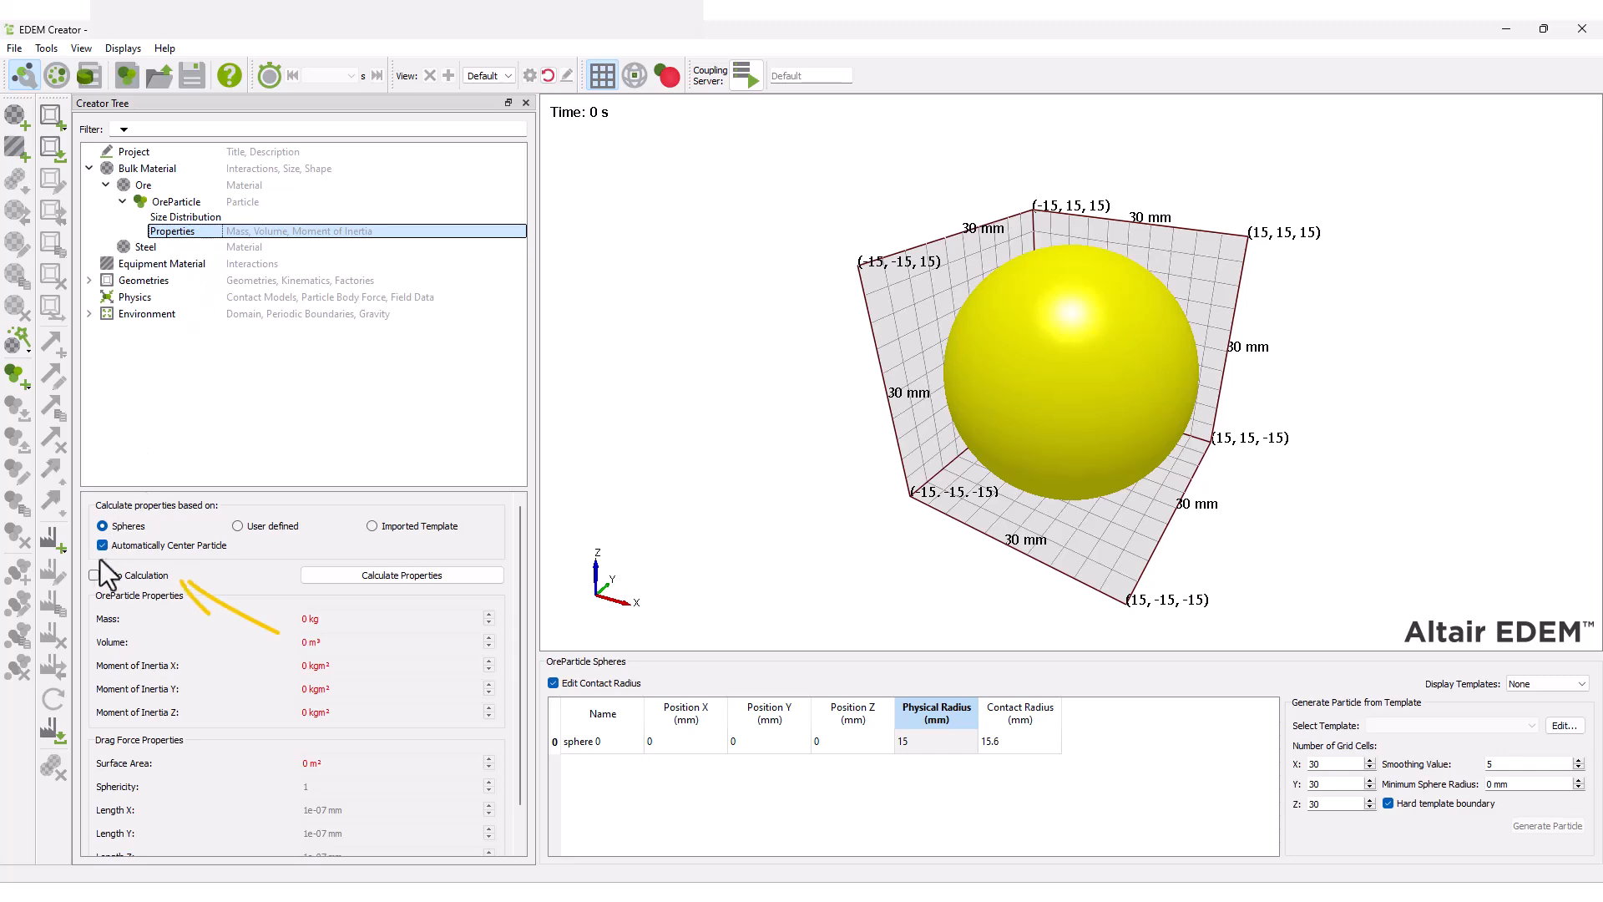
click(94, 574)
Add a single sphere particle from the shape library to the Steel material with a physical radius of 25 mm.
click(190, 249)
right_click(190, 249)
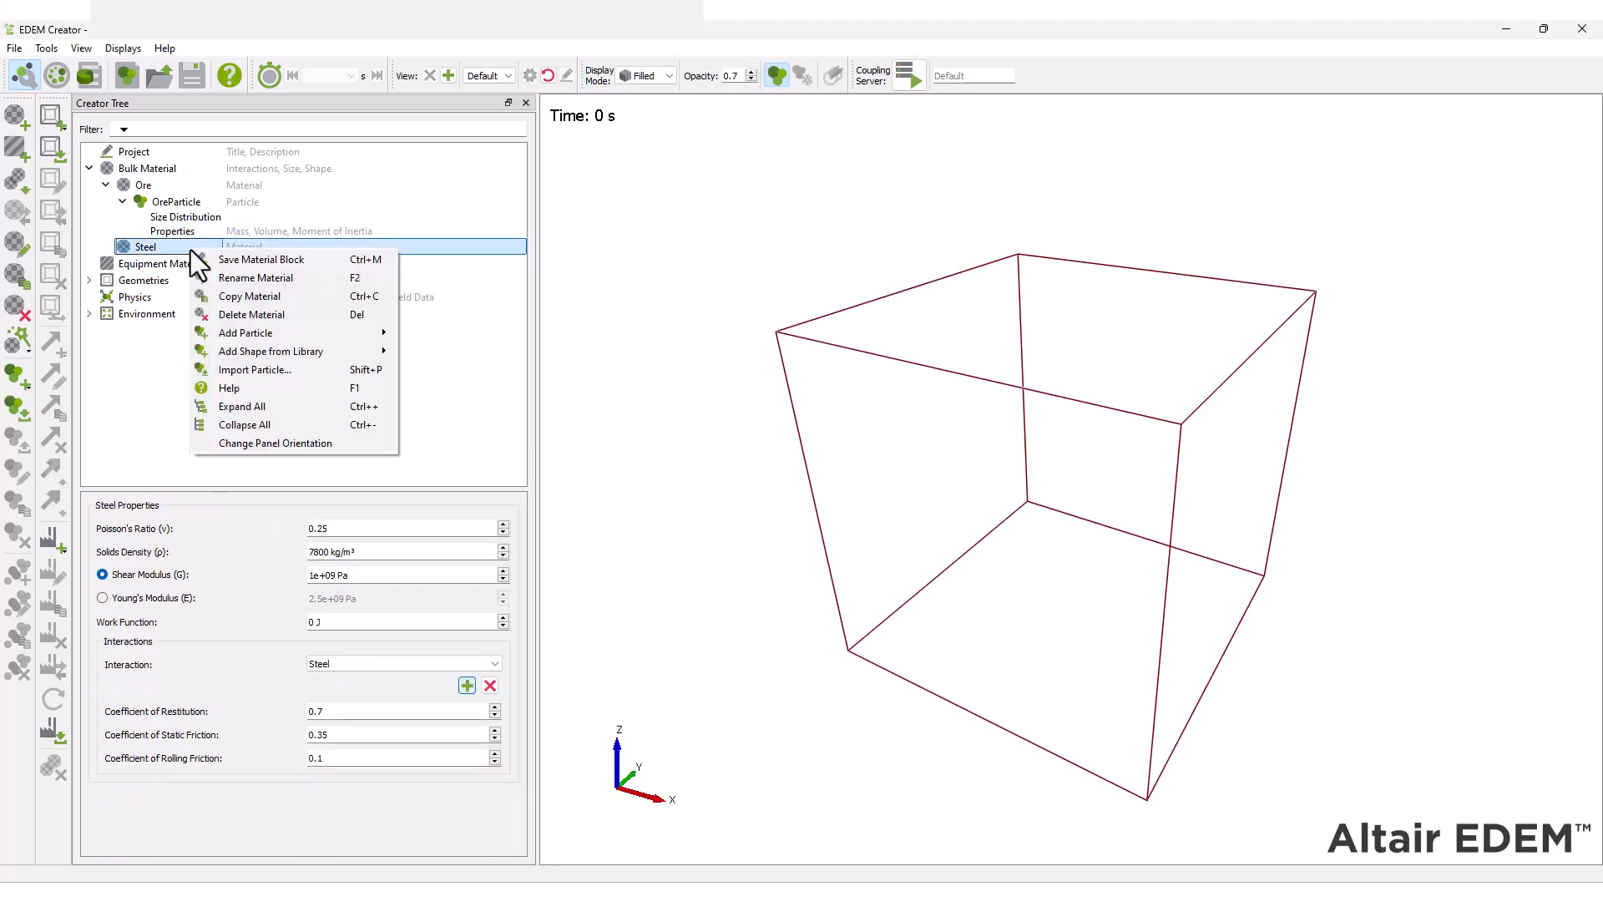
mouse_move(334, 351)
click(464, 354)
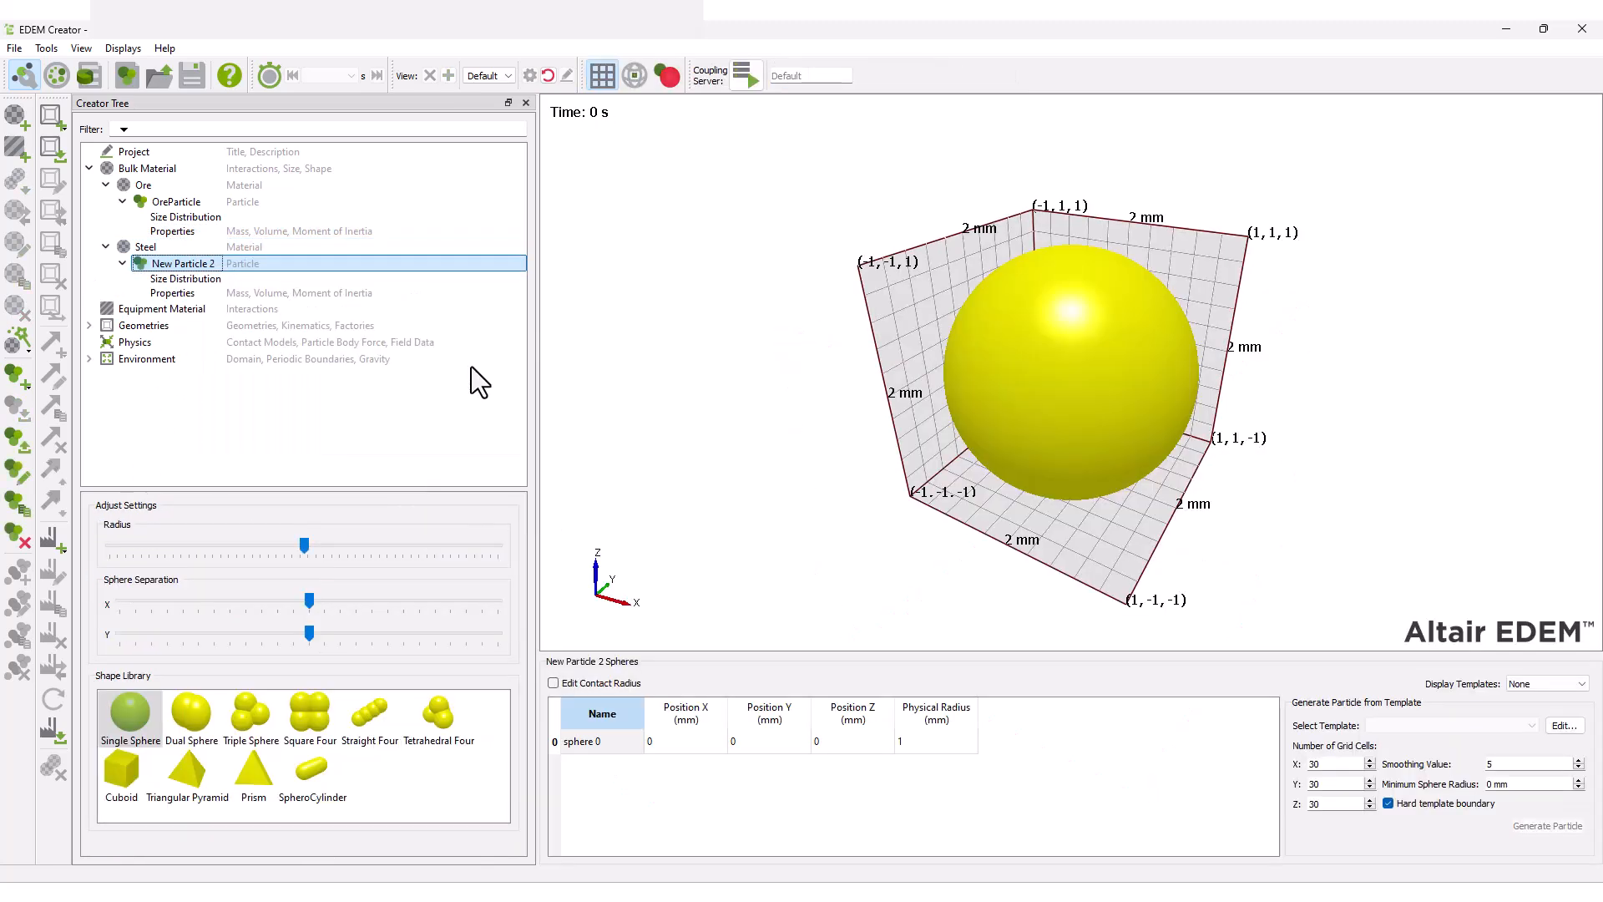
double_click(941, 742)
text(25)
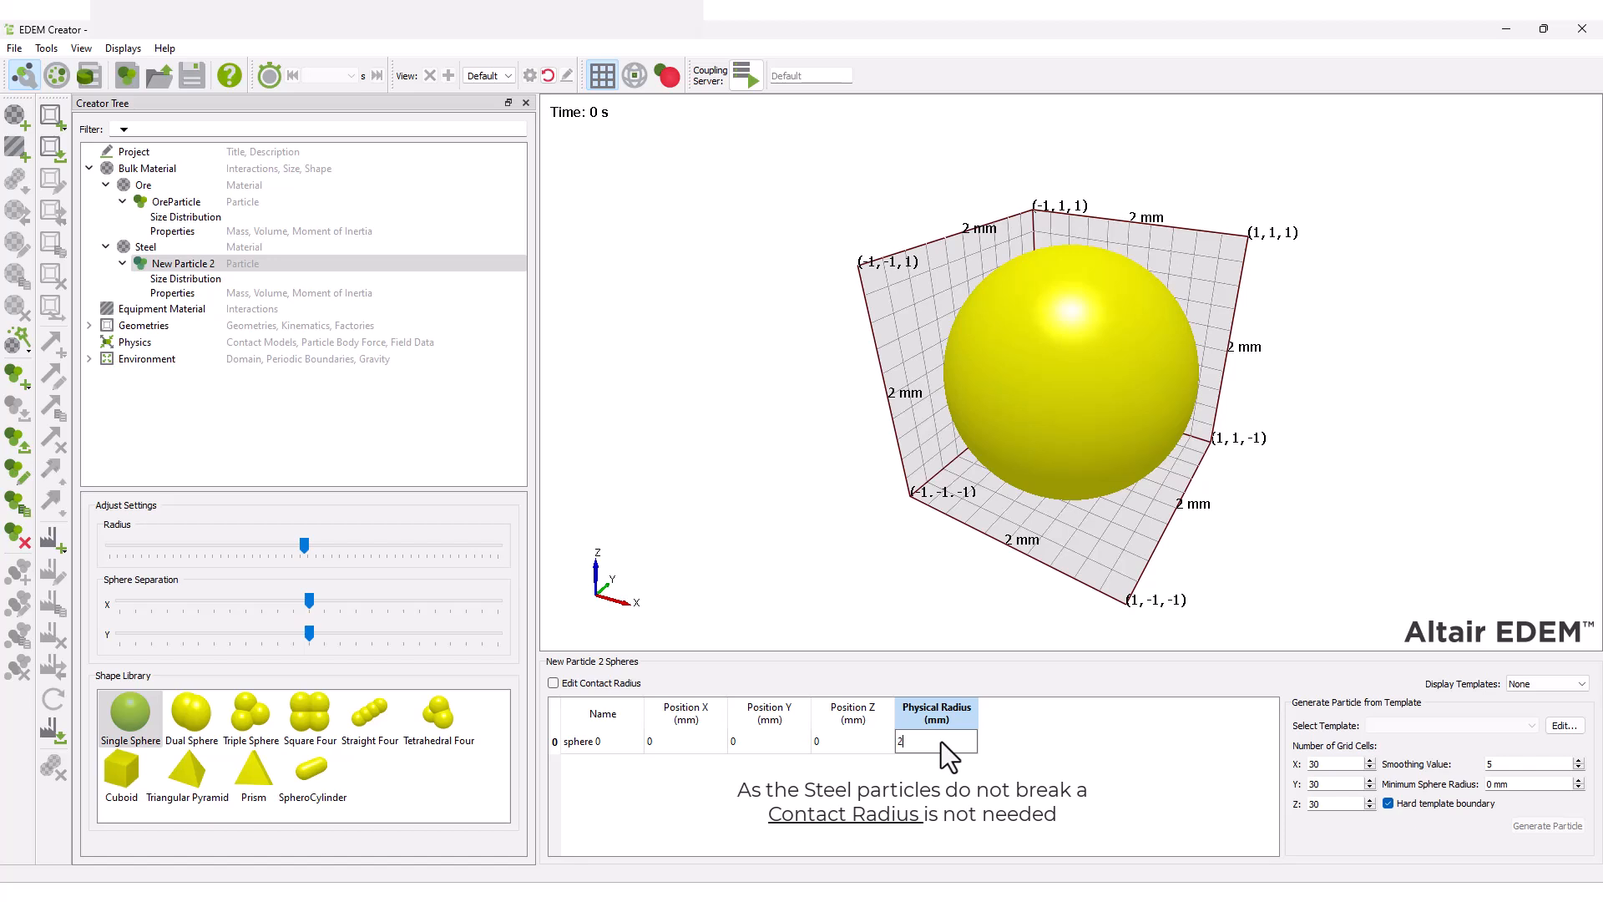
key(Return)
click(548, 76)
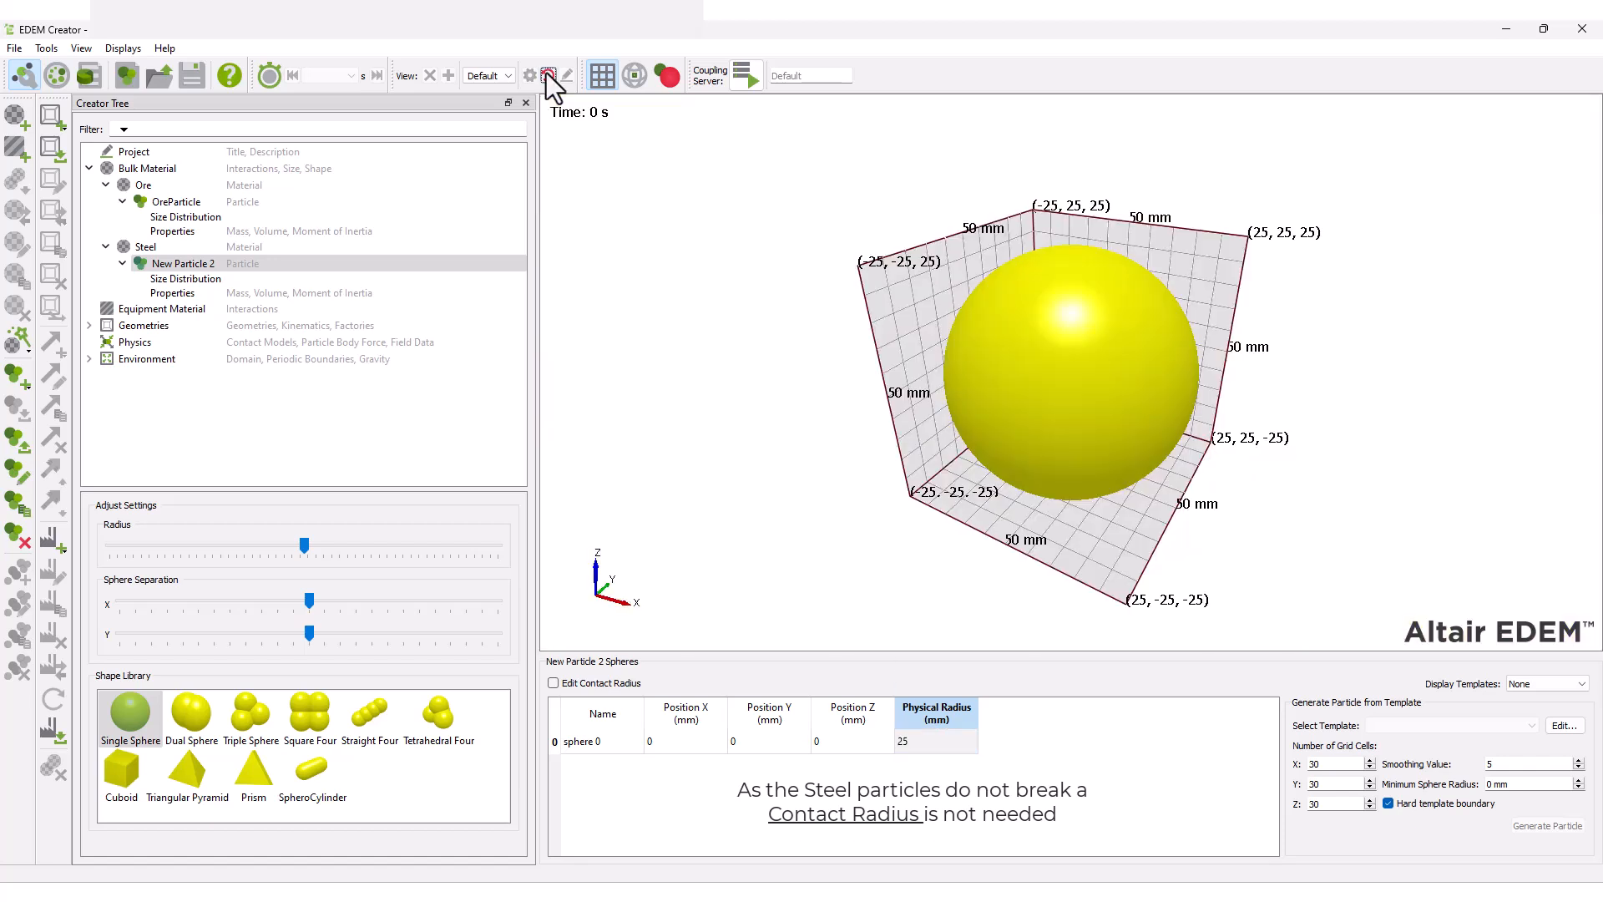
Set the Steel particle's size distribution to normal with mean 1.2 and standard deviation 0.15.
click(187, 278)
click(207, 528)
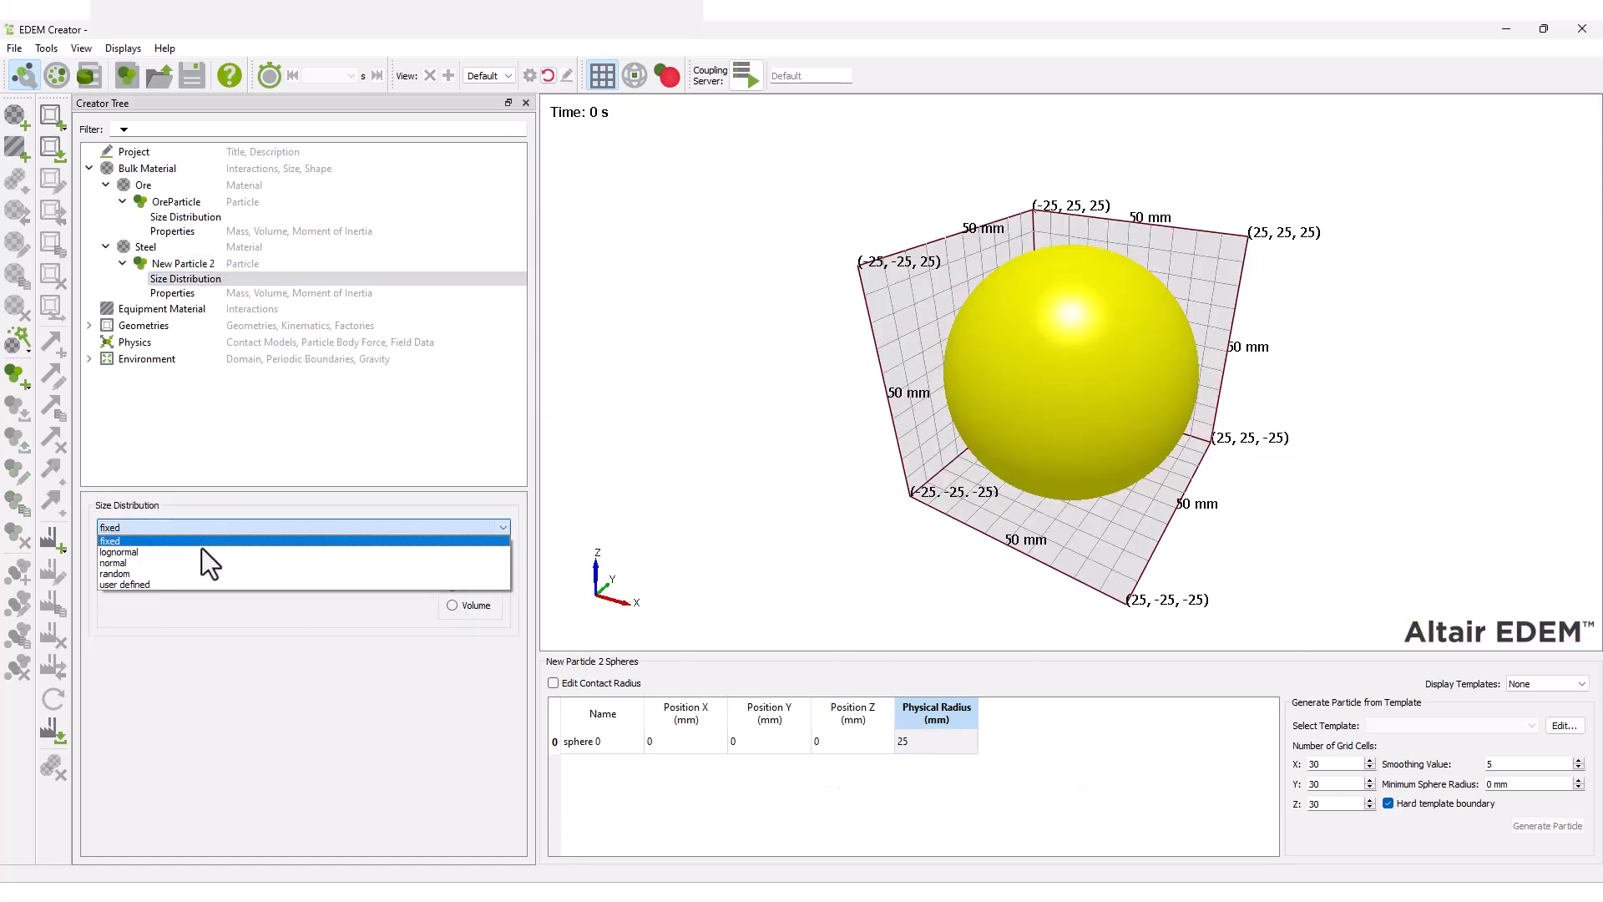
click(199, 559)
double_click(163, 568)
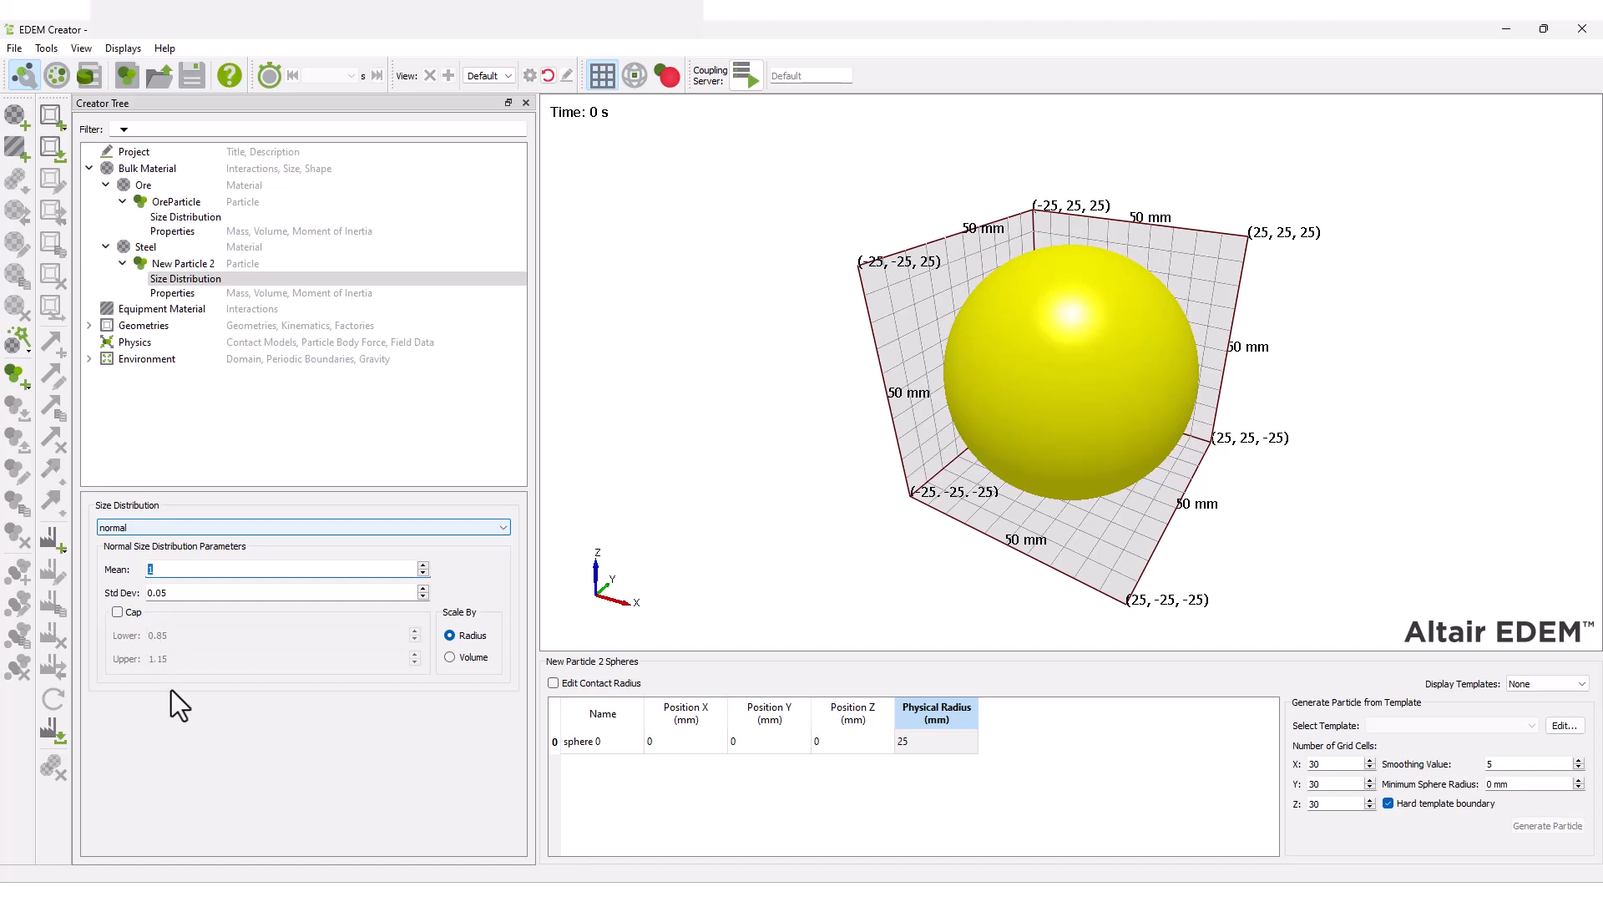
text(1.2)
key(Tab)
text(0.15)
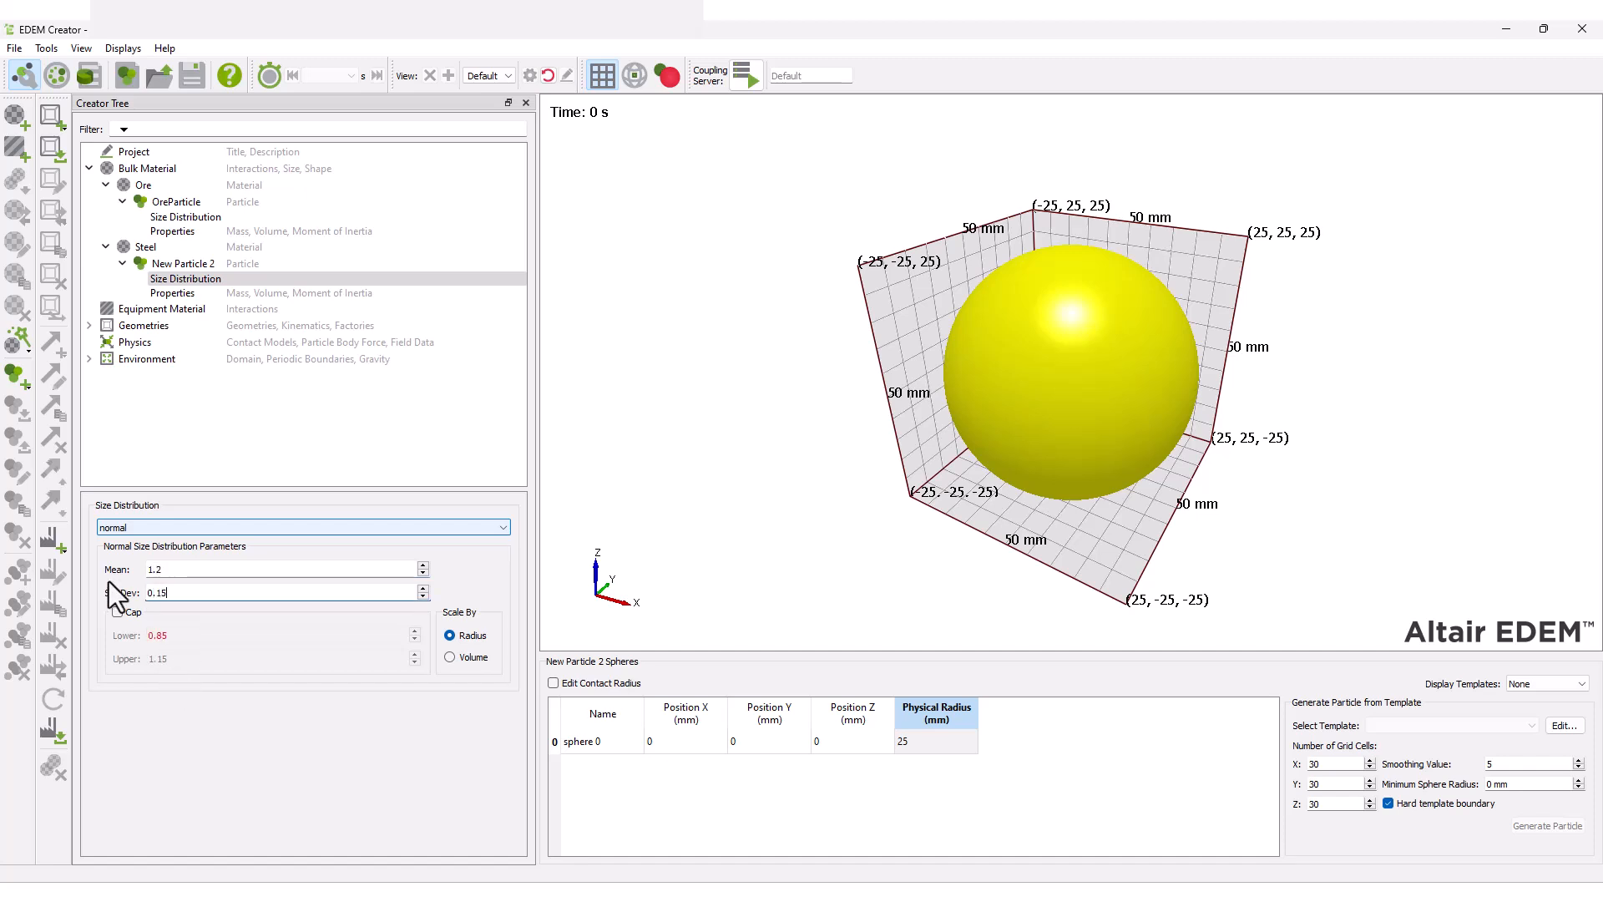
Open the Steel particle's mass and volume properties, then rename the particle SteelParticle.
click(179, 293)
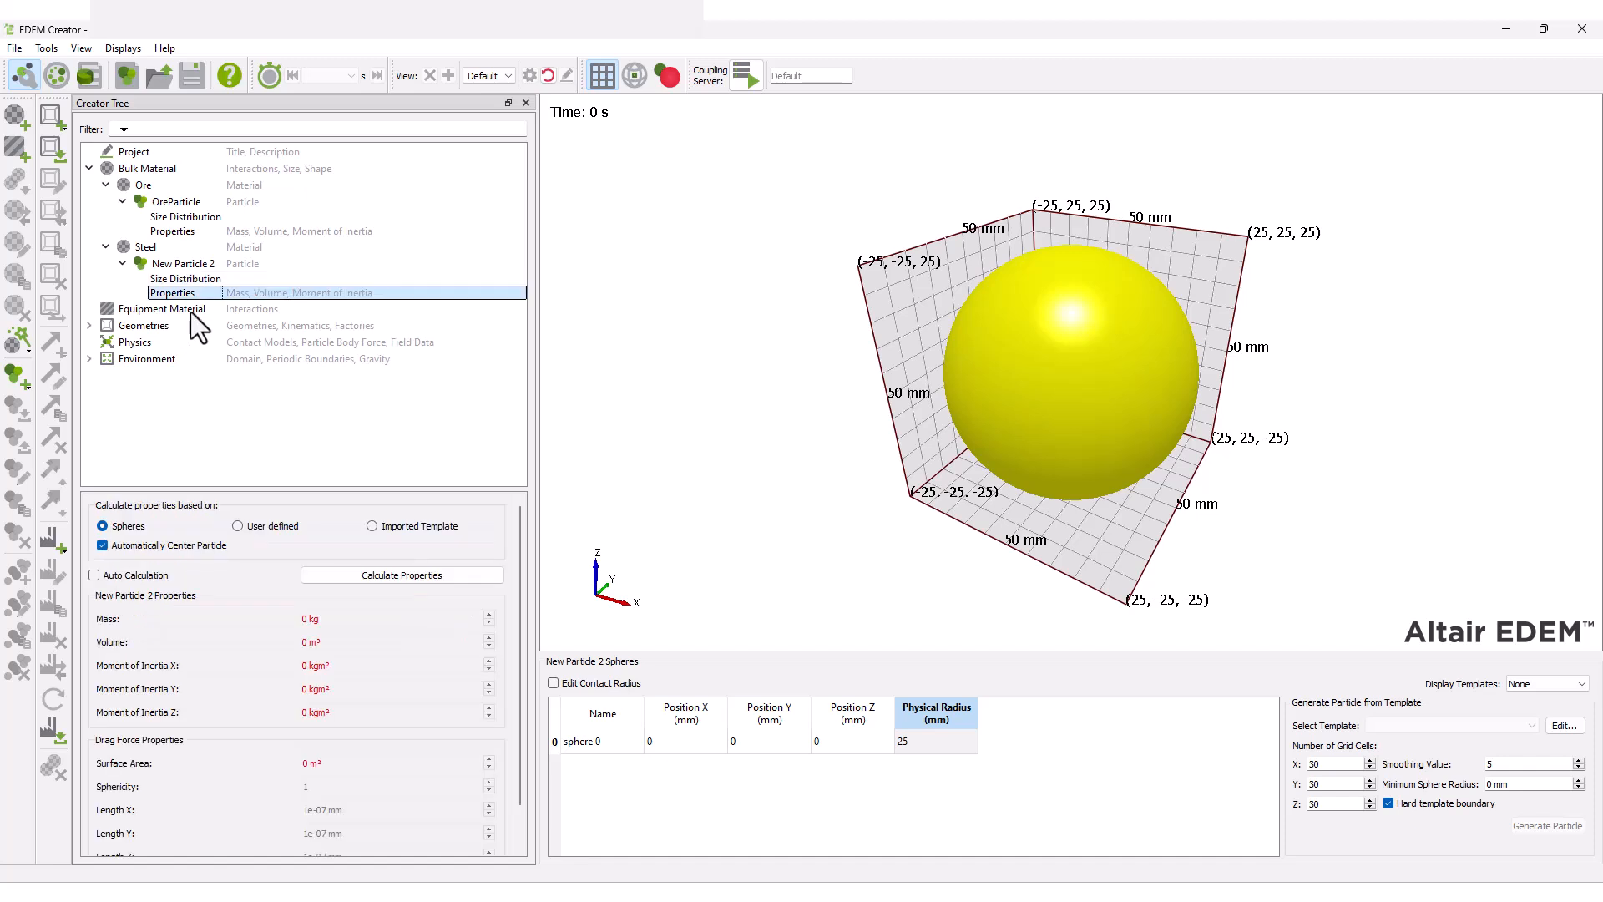
right_click(209, 264)
click(229, 272)
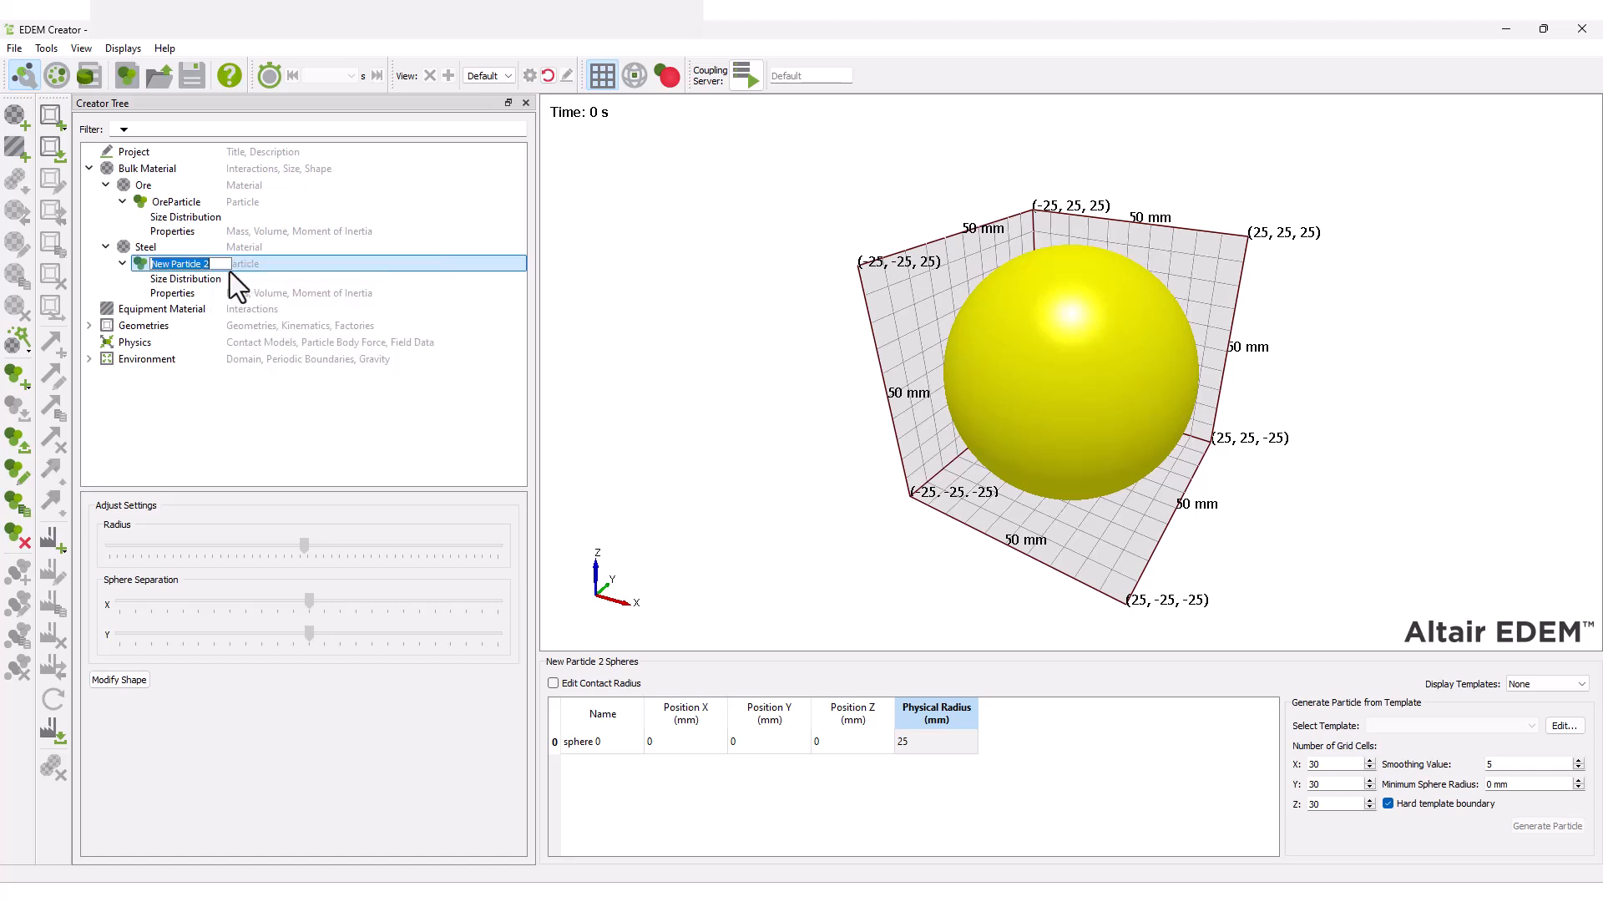
text(SteelPartic)
key(Return)
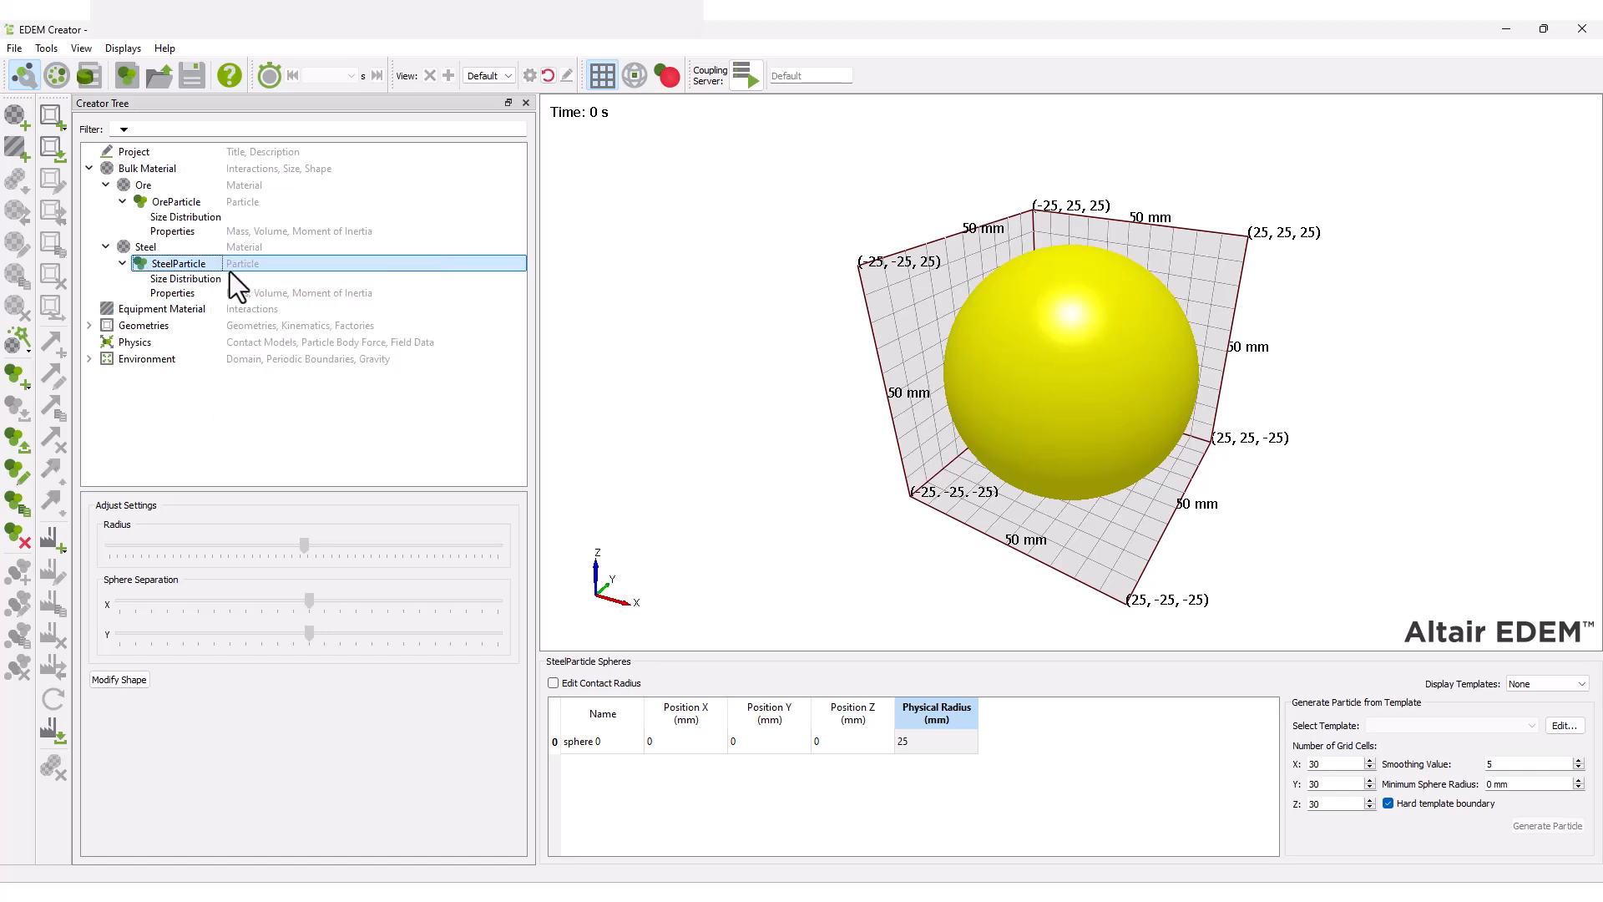
Add a new equipment material and name it Rubber.
right_click(117, 309)
key(Escape)
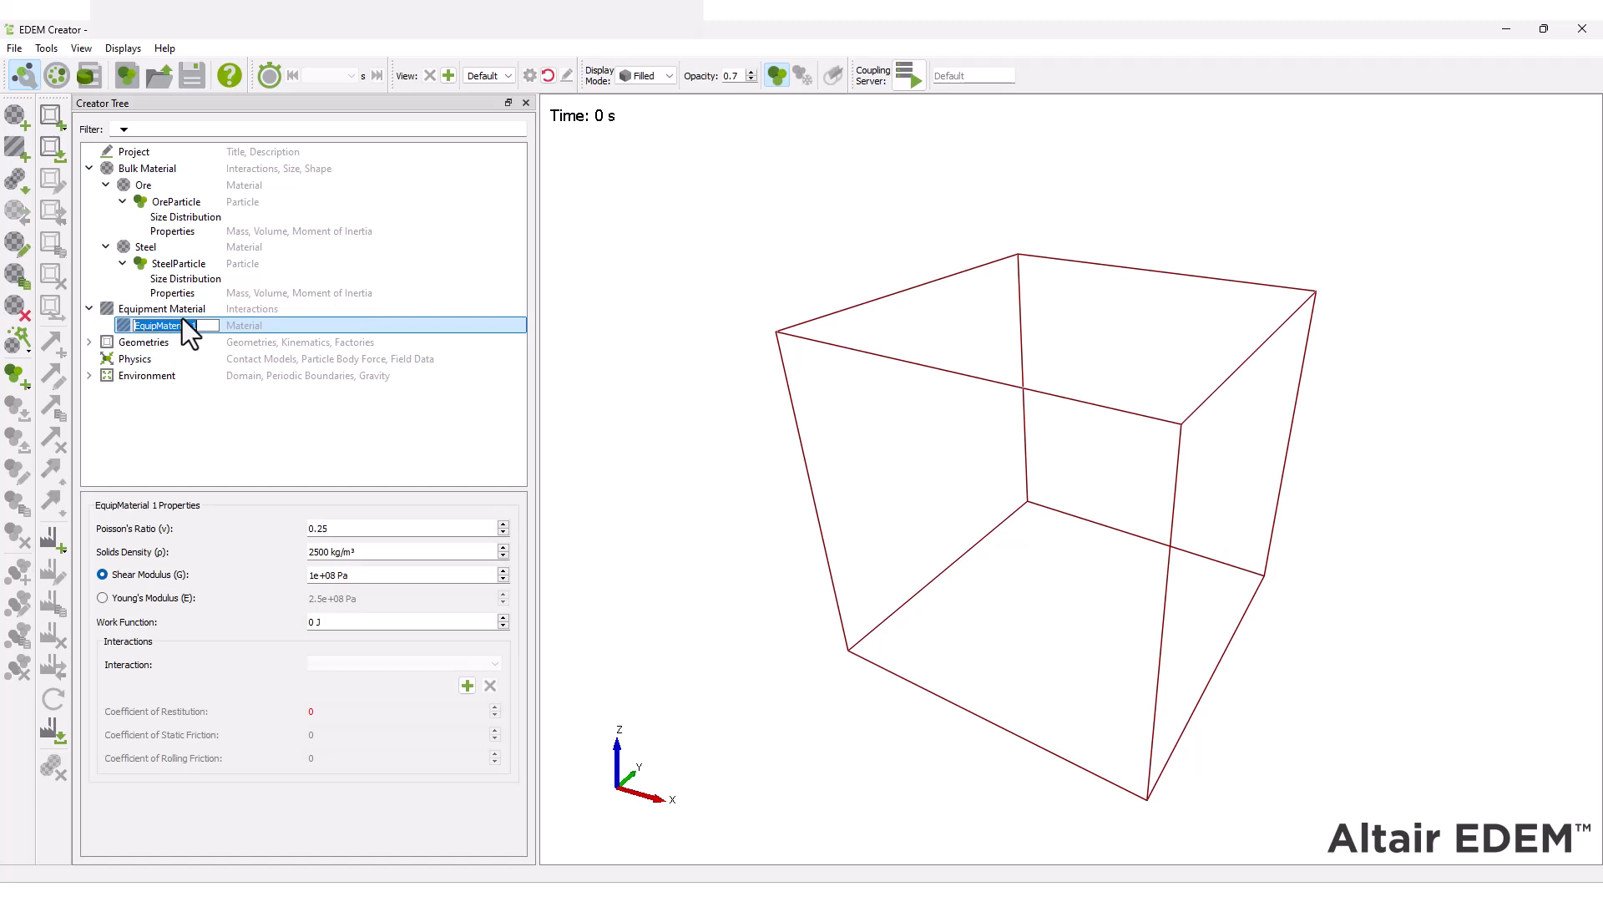
text(Rubber)
key(Return)
Set Rubber's solids density to 860 kg/m³ and its shear modulus to 7.1e+06 Pa.
double_click(352, 555)
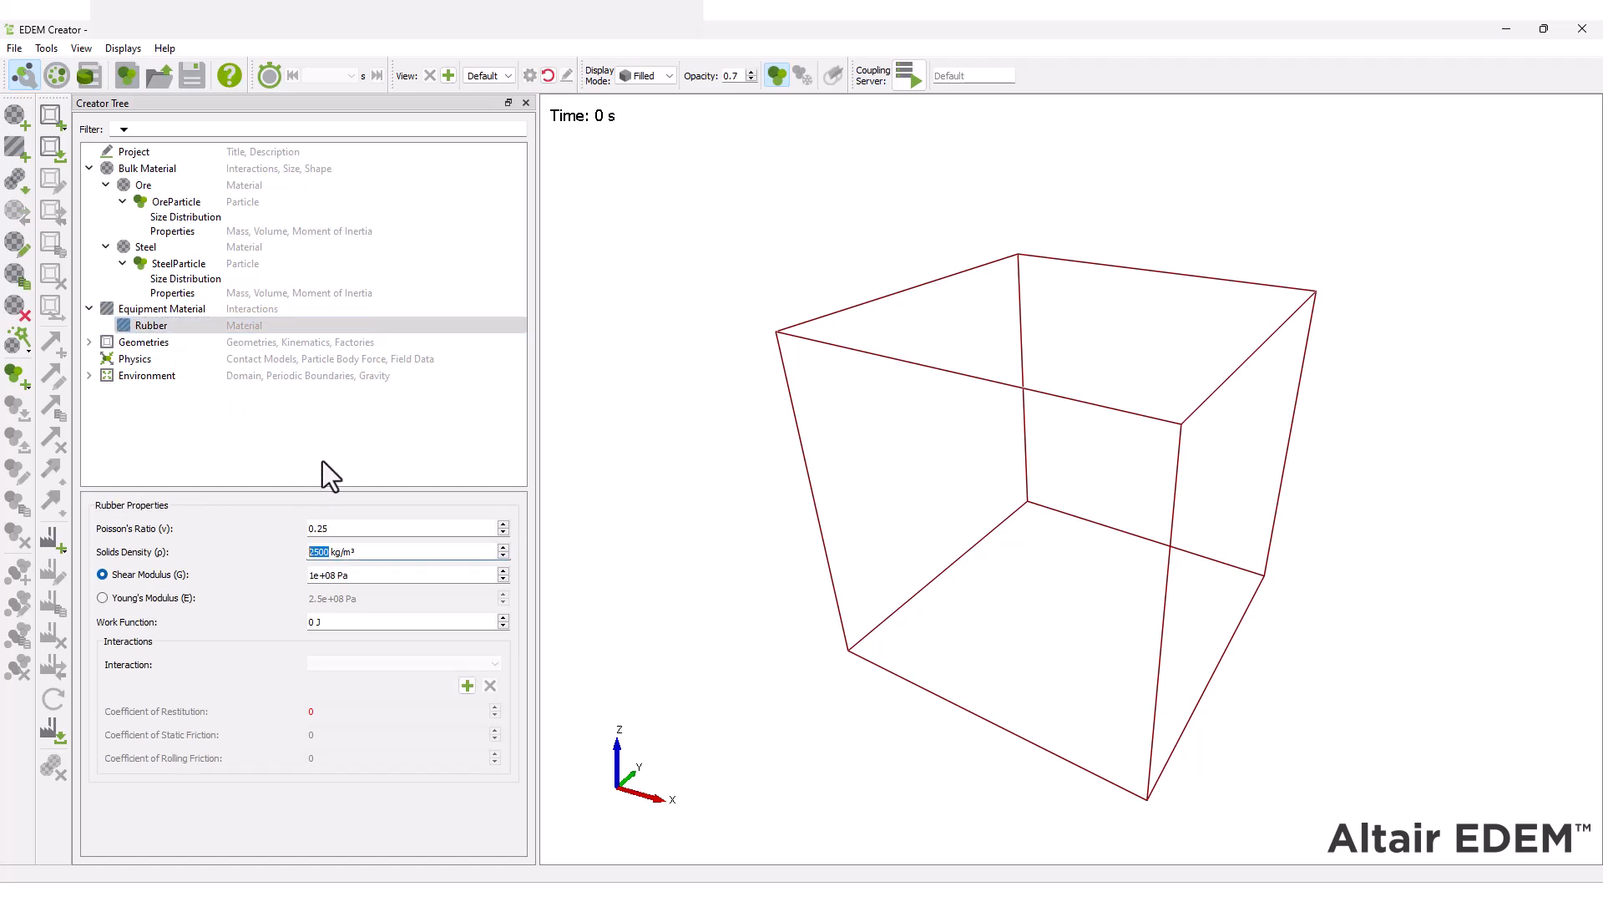
text(860)
key(Tab)
key(Tab)
text(7.1e+6)
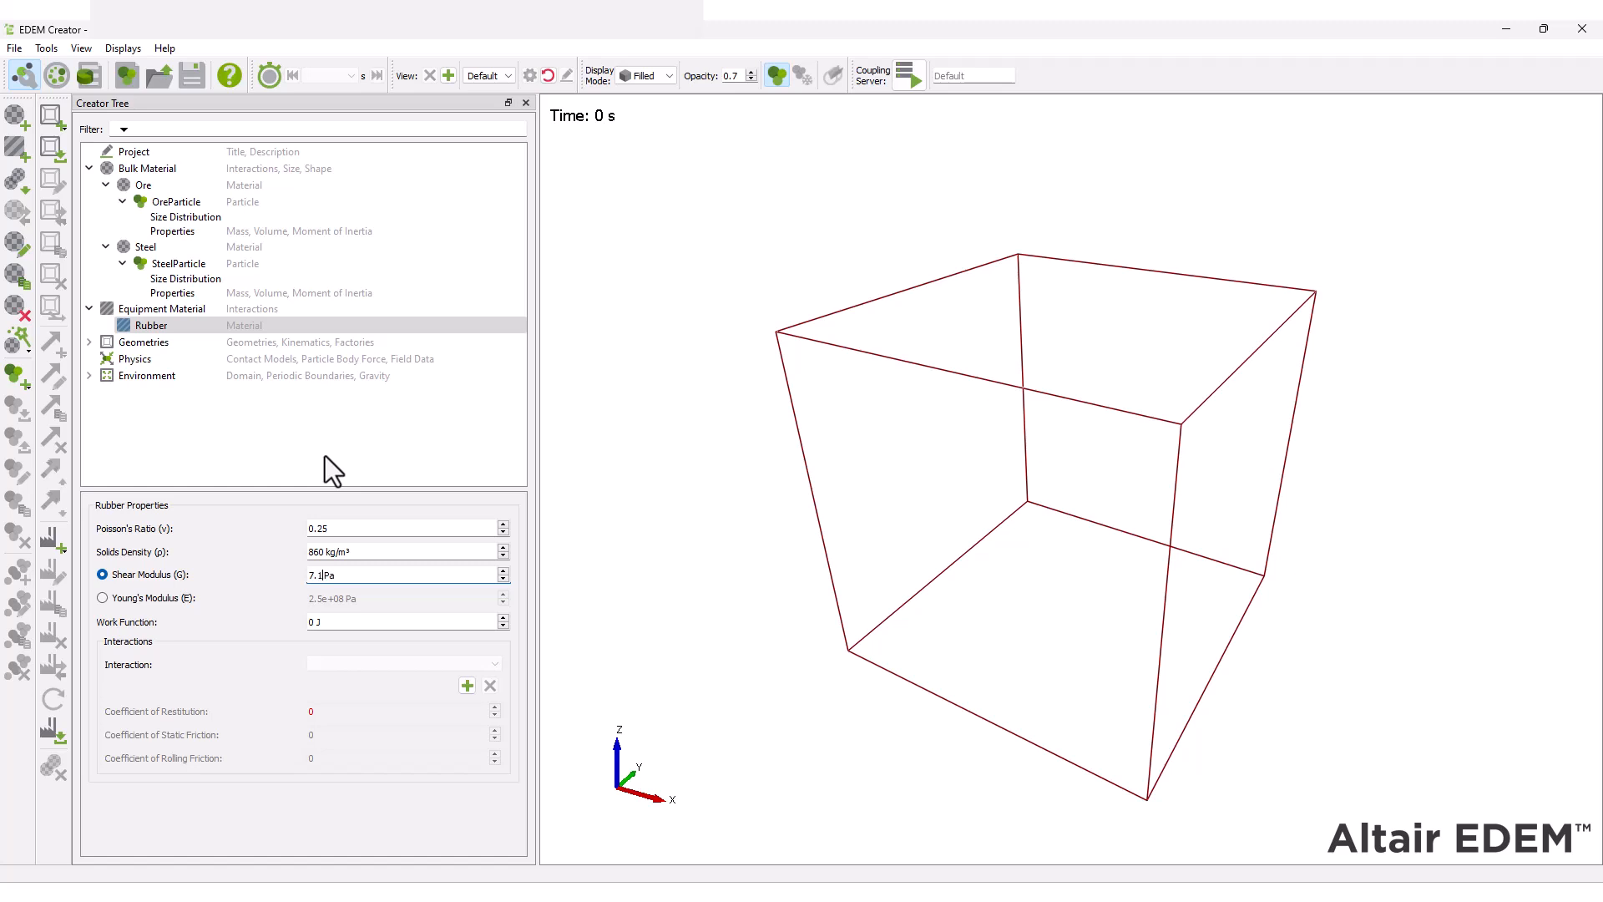
key(Return)
Add a Rubber–Ore interaction with restitution 0.51, static friction 0.1 and rolling friction 0.06.
click(467, 685)
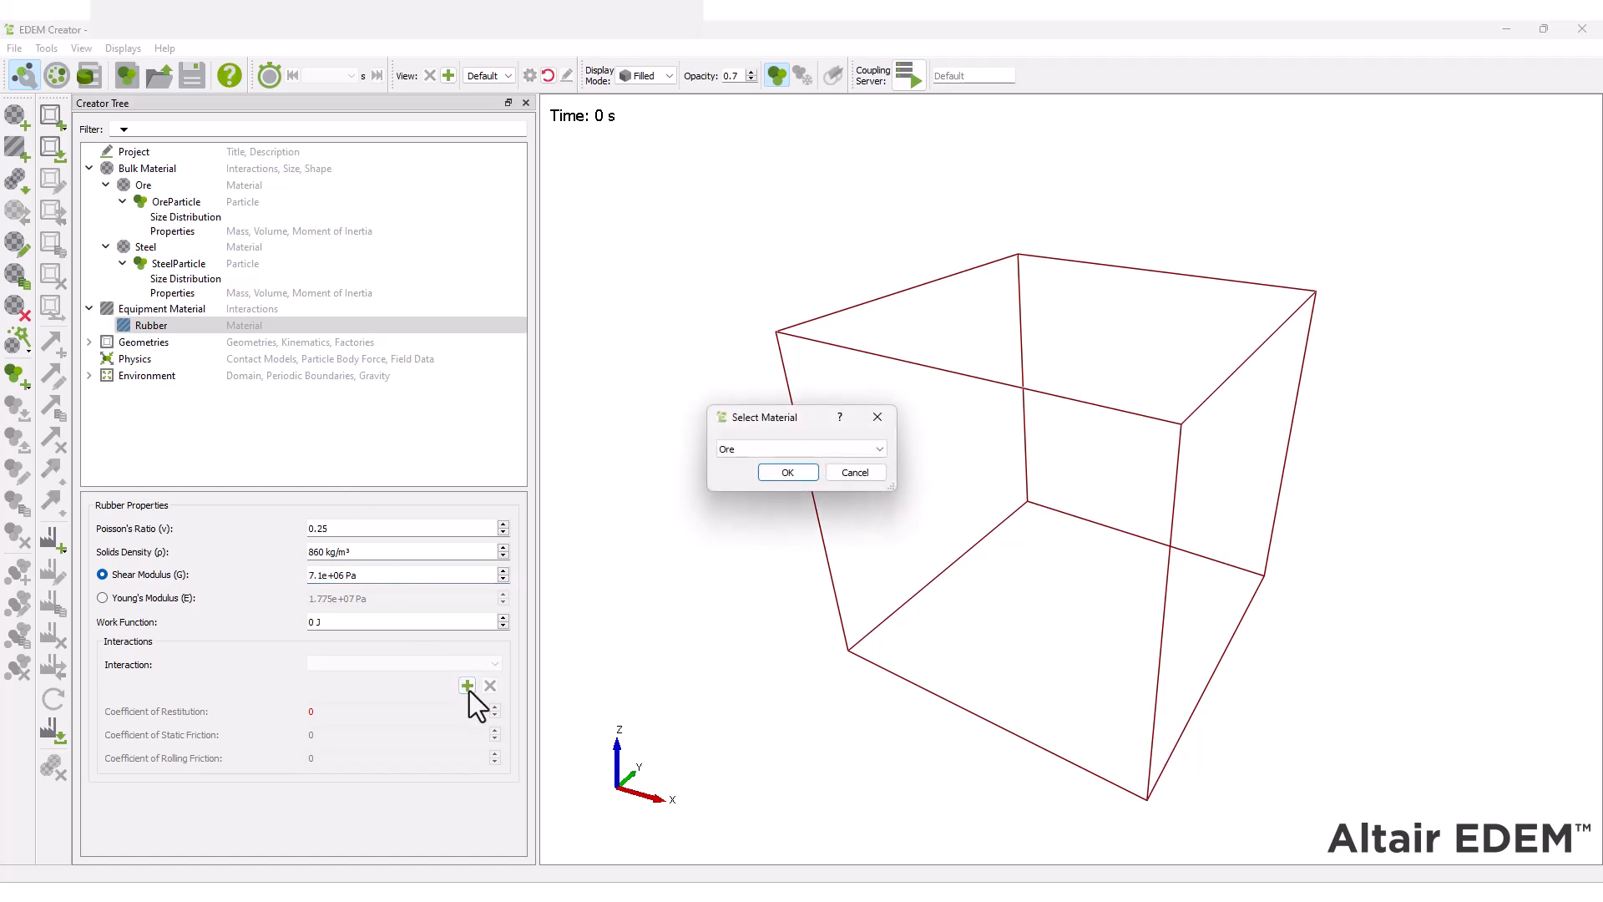
click(789, 475)
key(Tab)
key(Tab)
text(0.51)
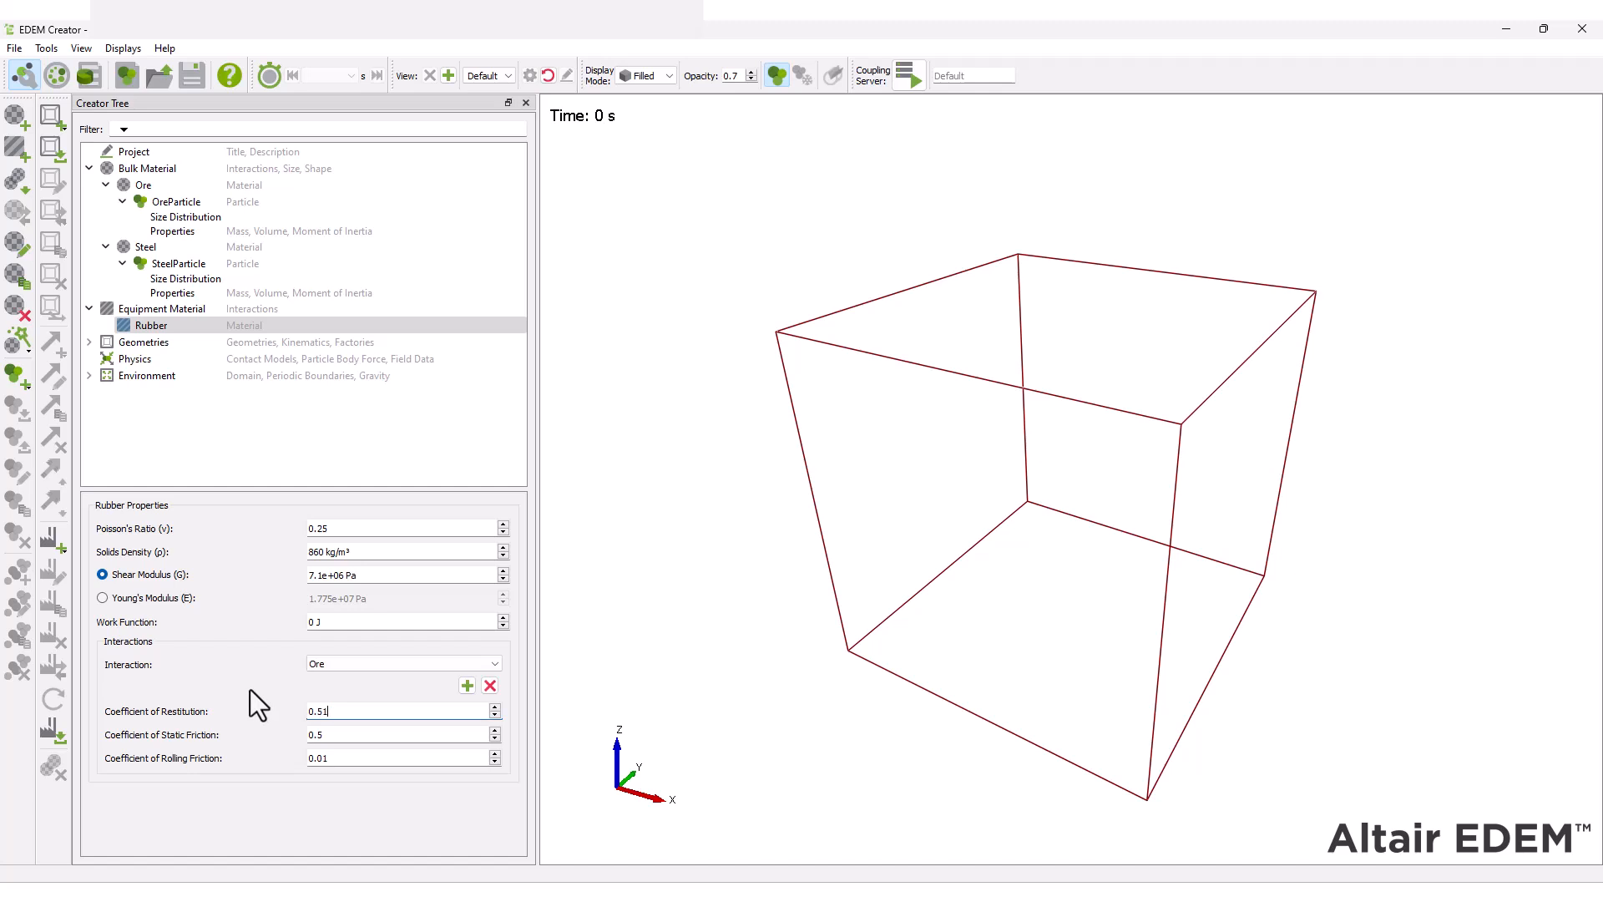
key(Tab)
text(0.1)
key(Tab)
text(0.06)
Add a Rubber–Steel interaction with restitution 0.44, static friction 0.17 and rolling friction 0.1.
click(467, 684)
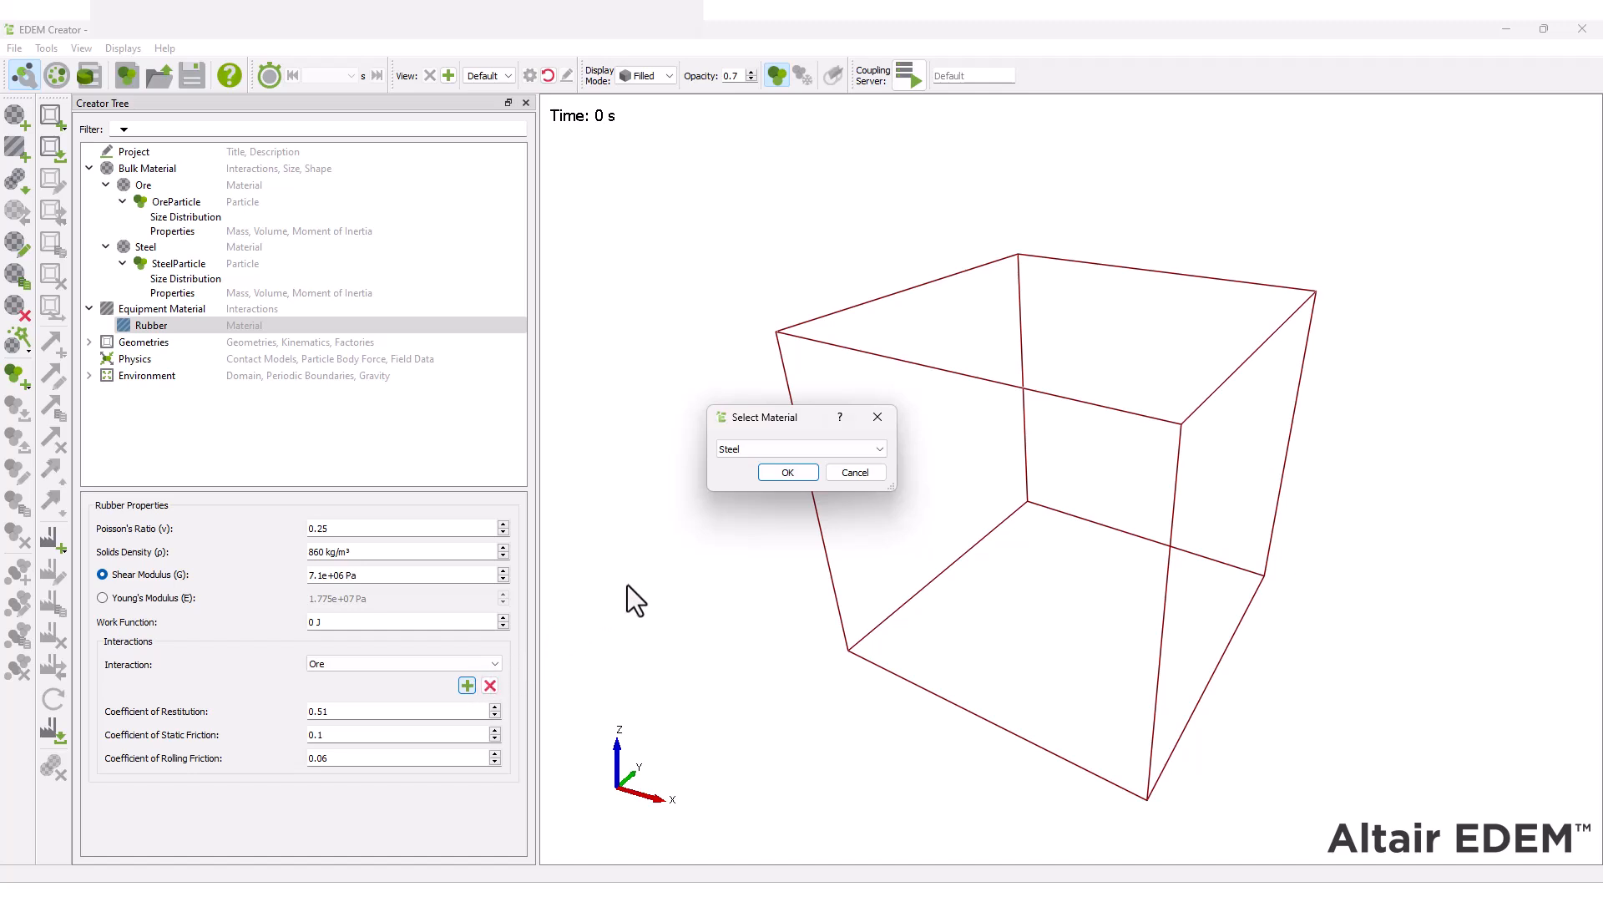
click(787, 472)
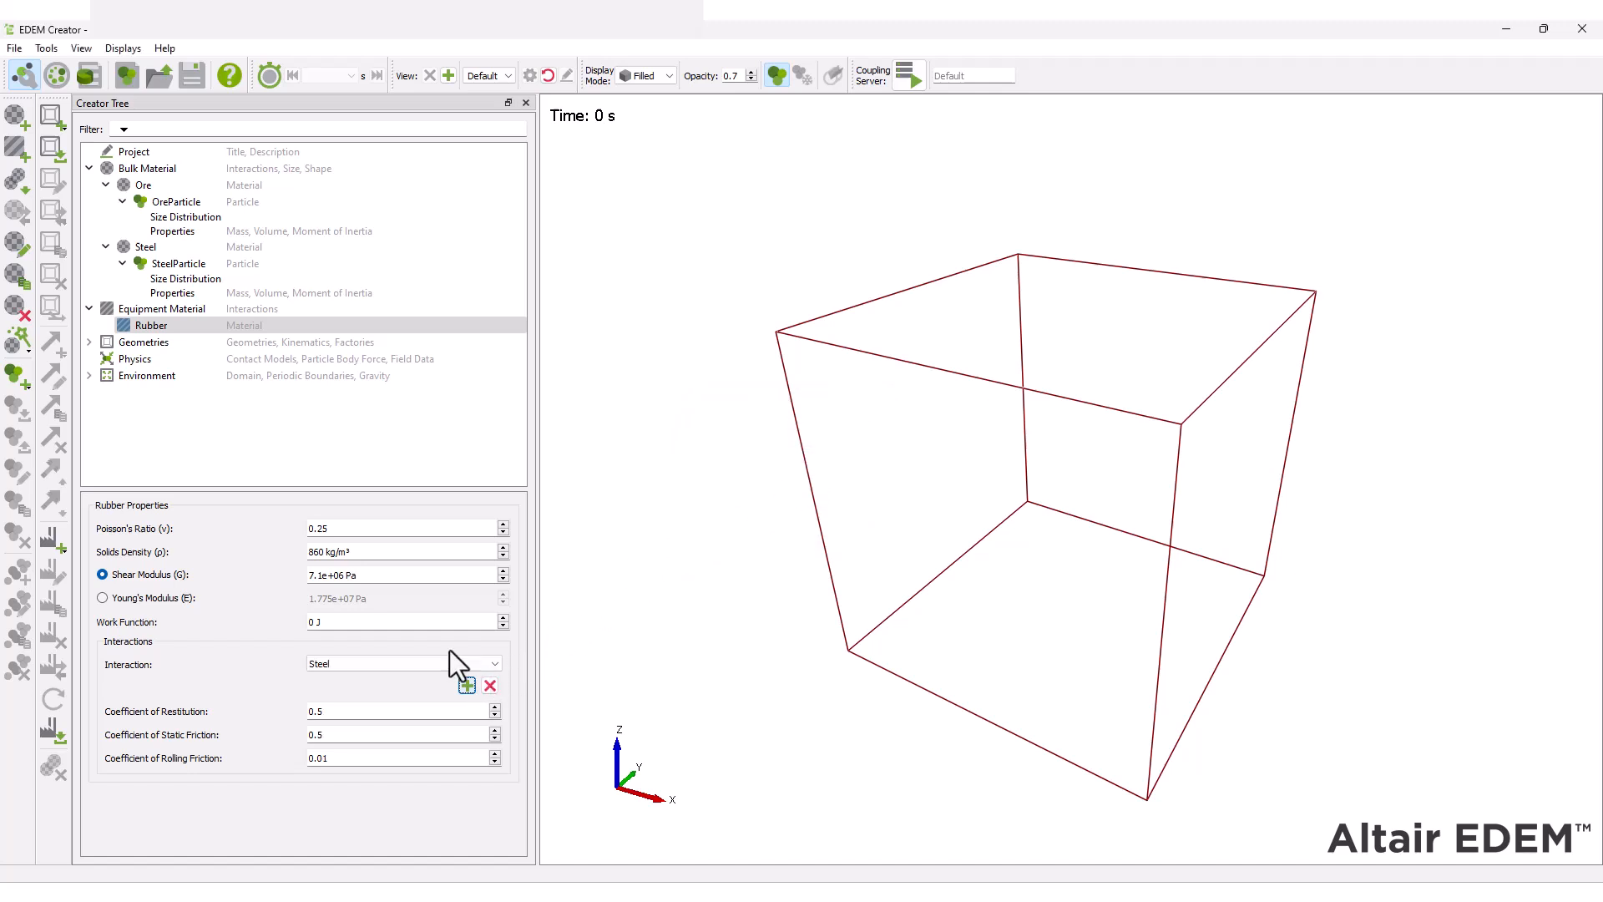
double_click(323, 711)
text(0.17)
key(Tab)
text(0.1)
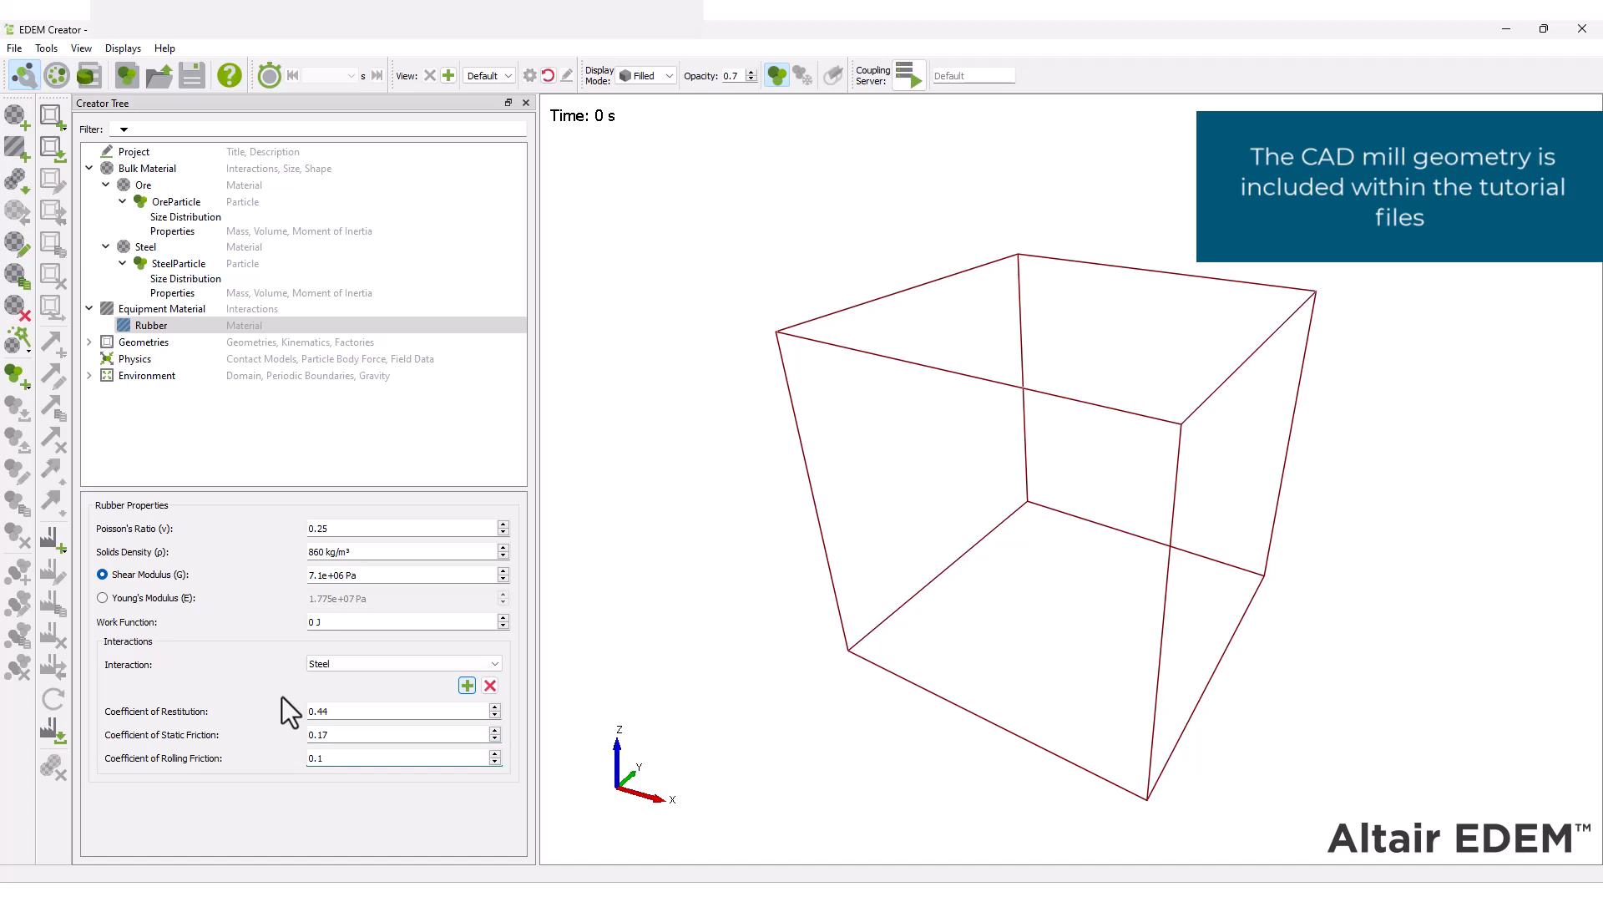
Import the Sag_Mill.stl geometry in millimeters, with sections merged and the geometry renamed using the filename.
right_click(132, 343)
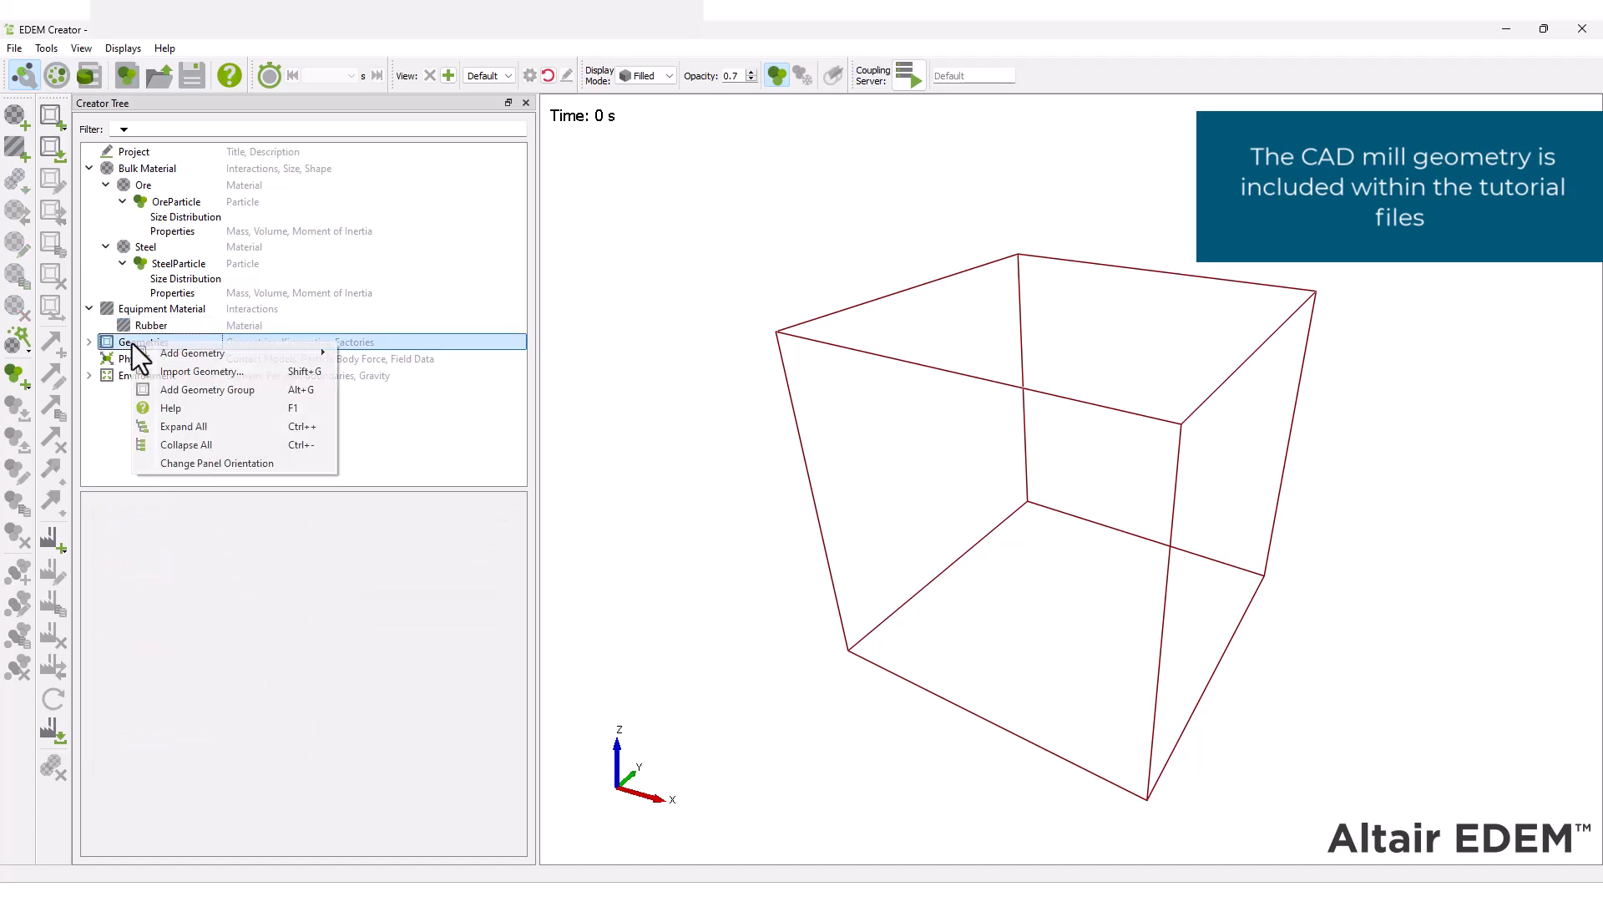
click(163, 364)
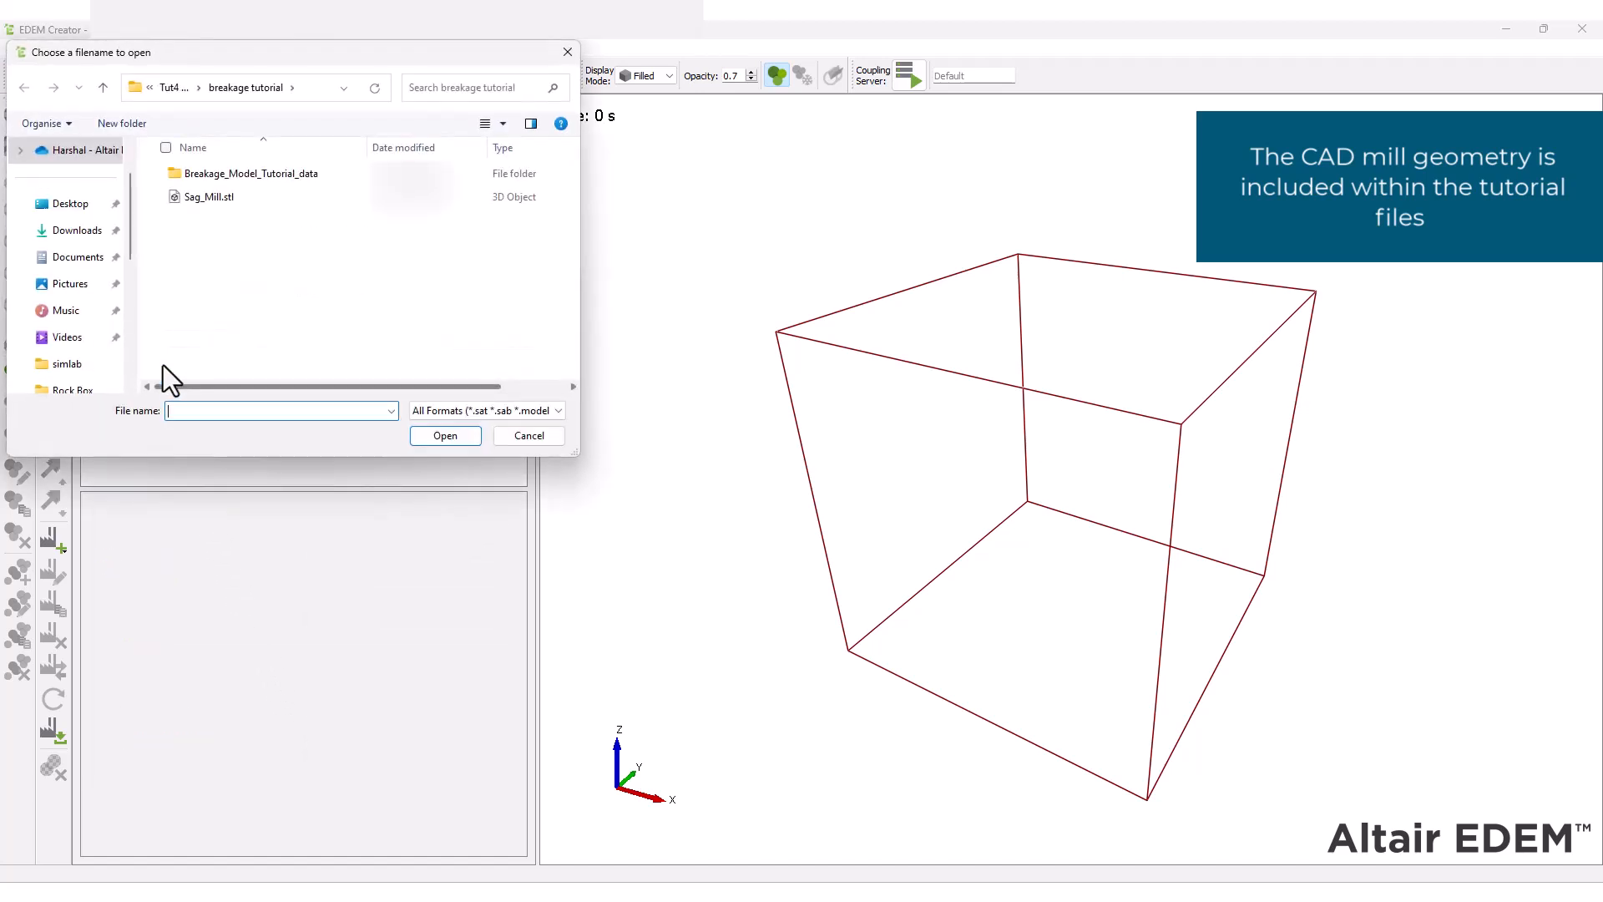
click(233, 198)
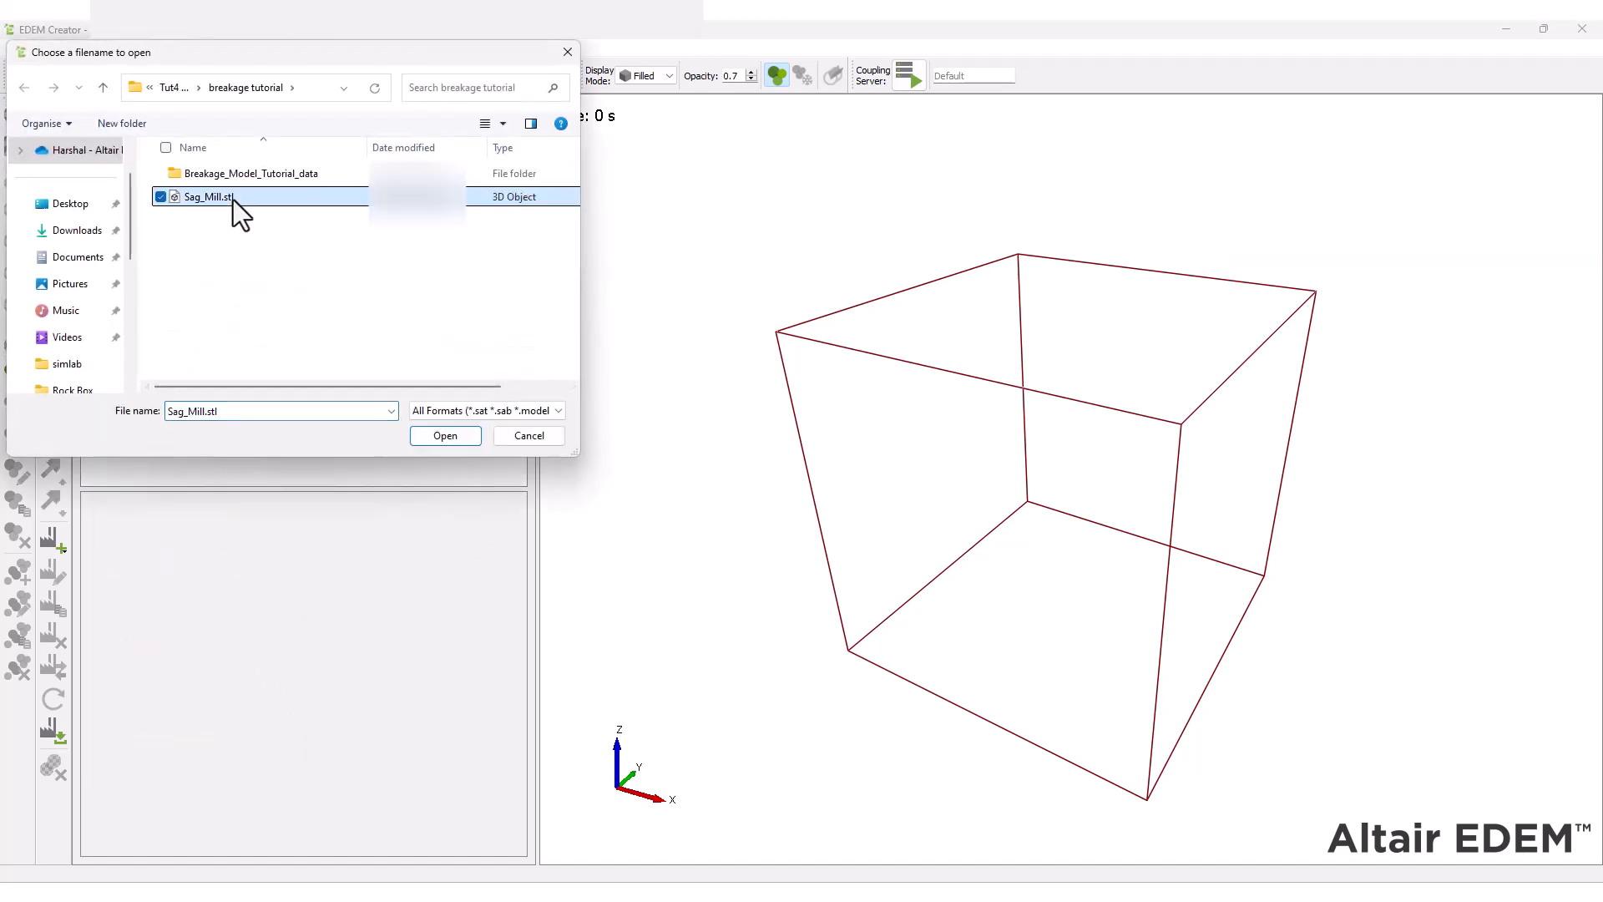
click(436, 434)
click(849, 313)
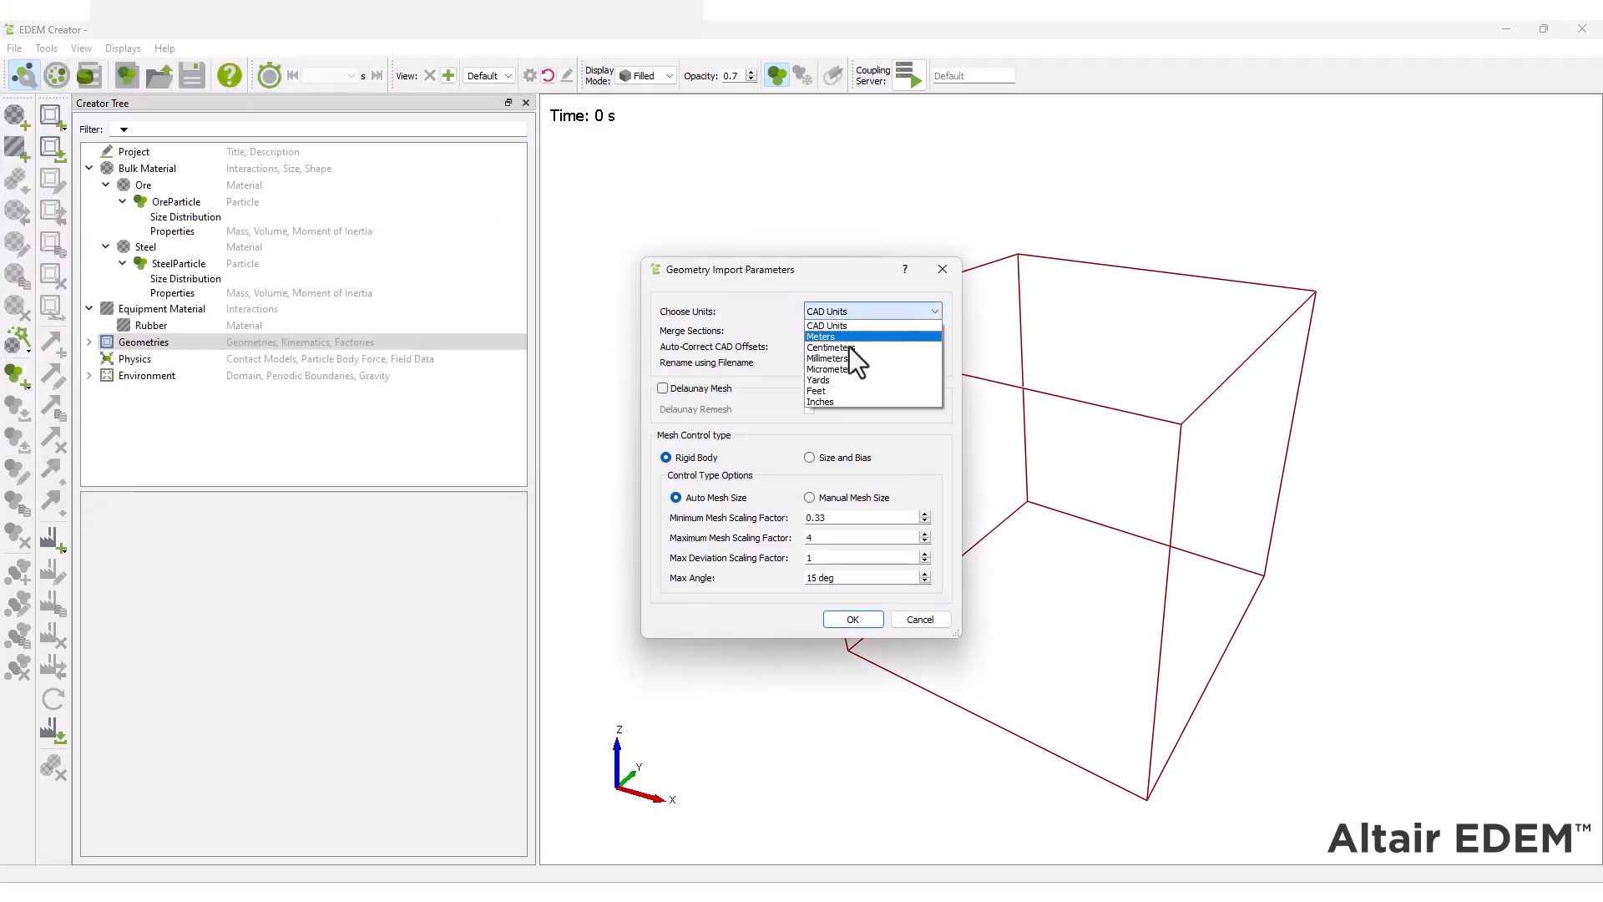
click(849, 358)
click(808, 330)
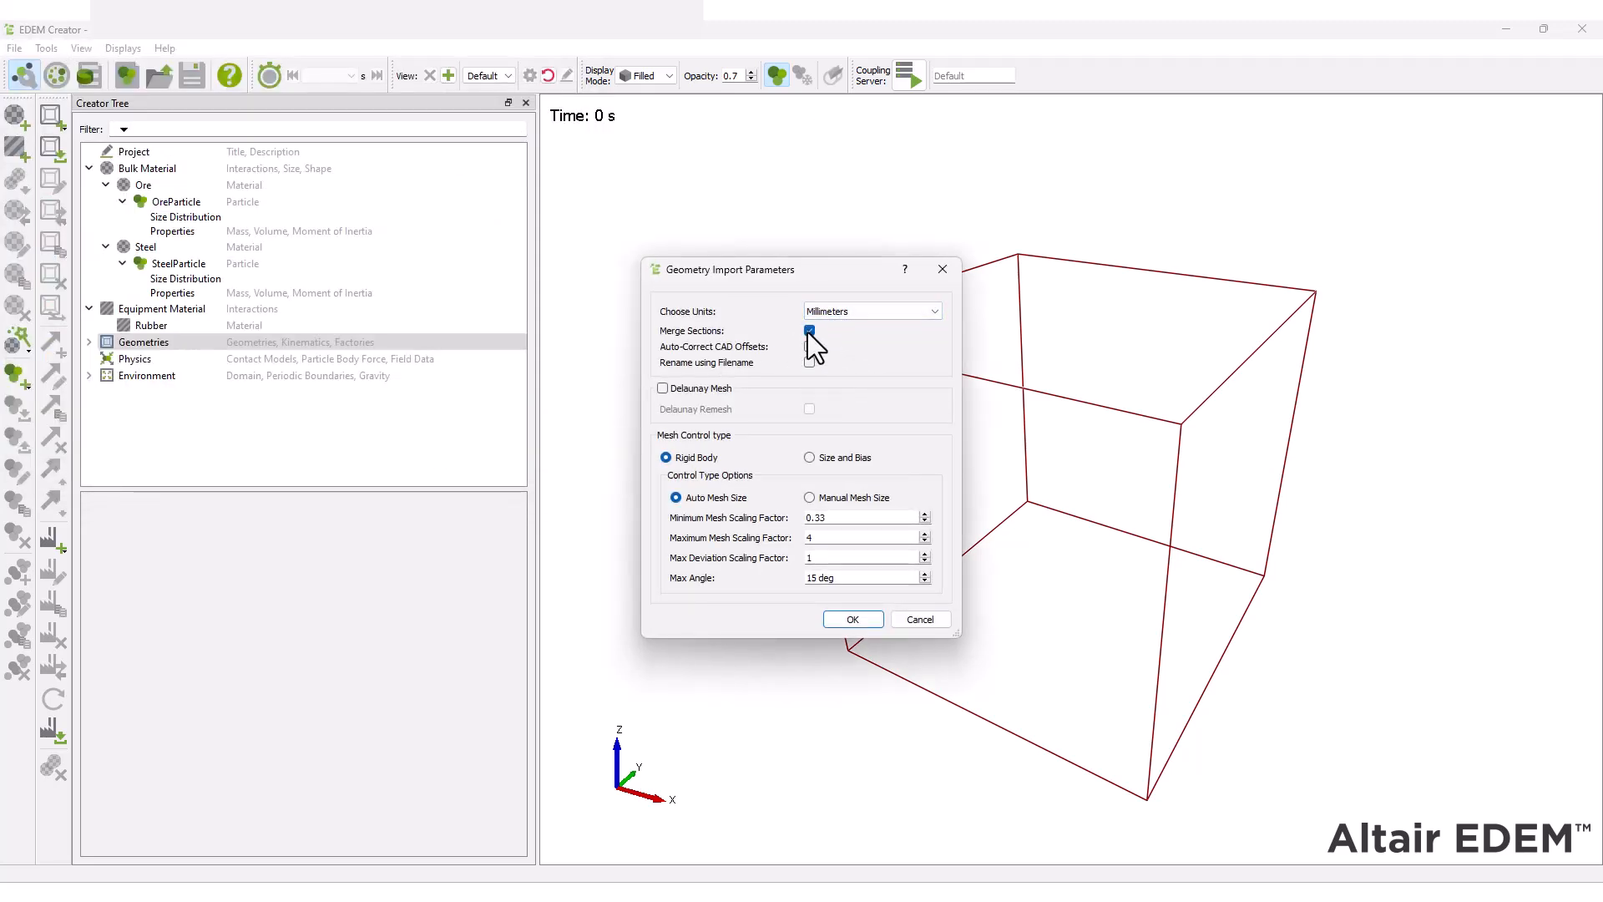
click(809, 362)
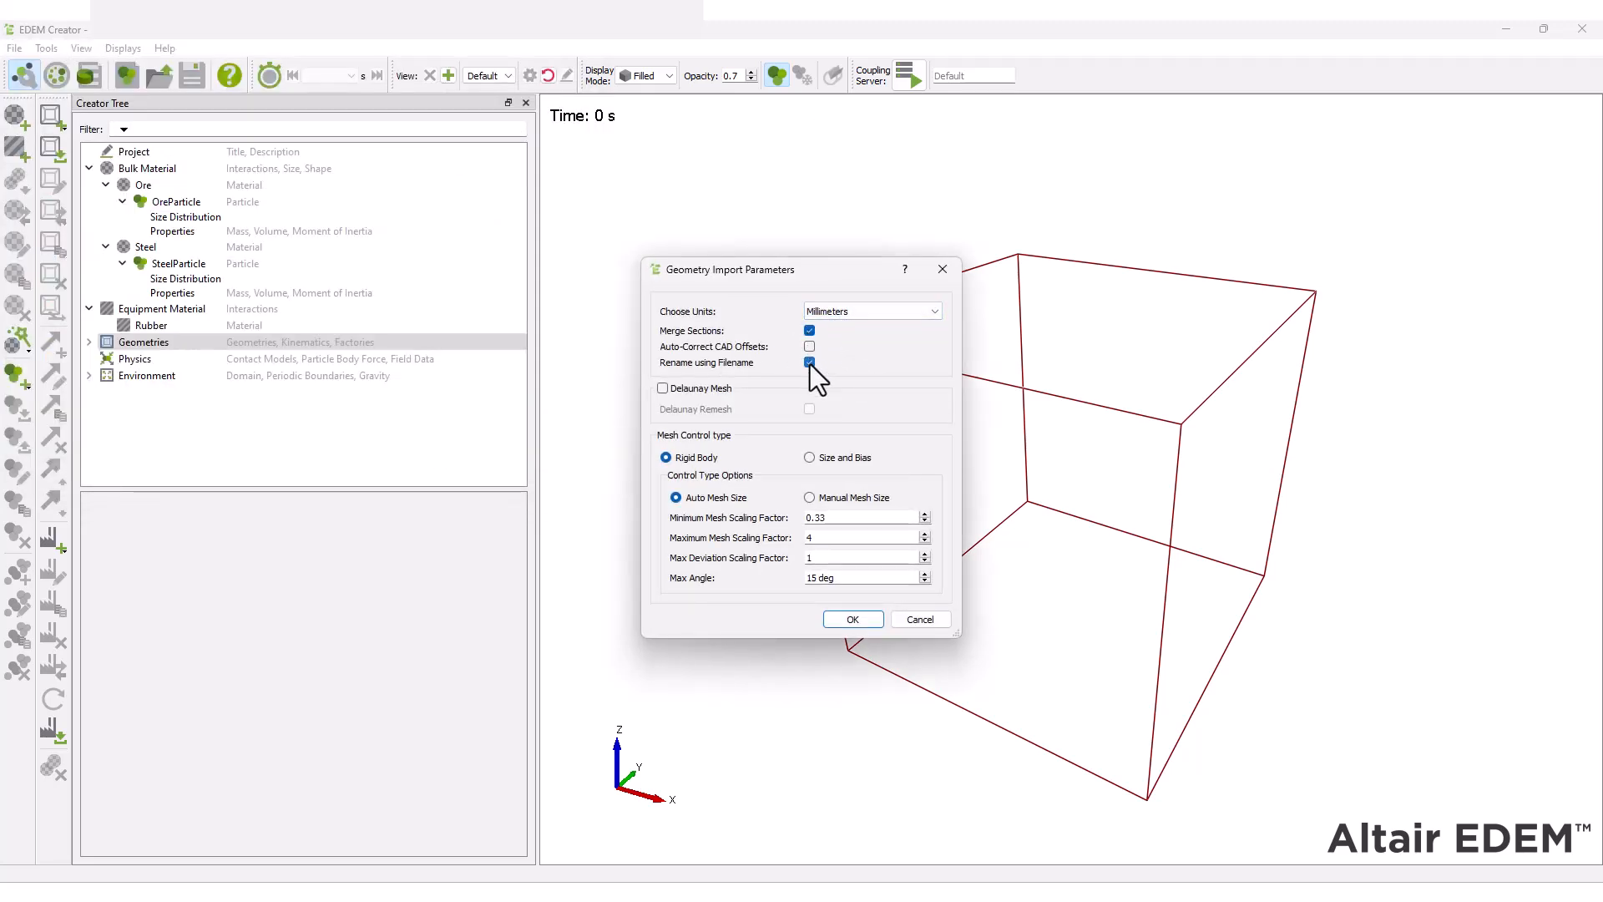
click(843, 620)
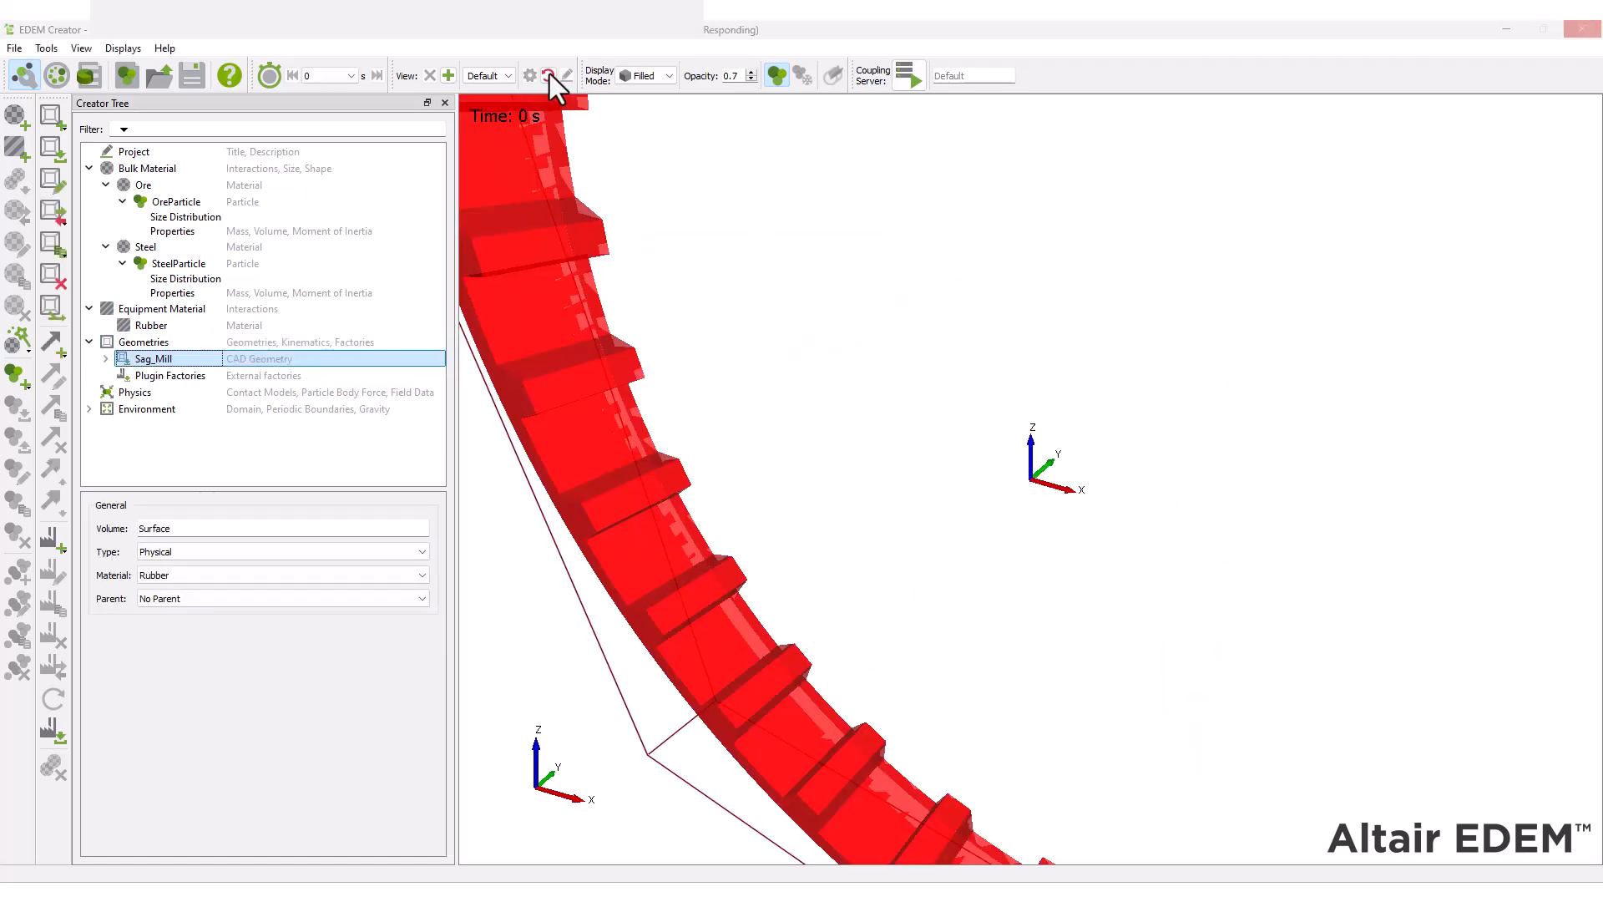
click(549, 73)
Add a linear rotation kinematic to Sag_Mill with an initial velocity of 13 rpm.
click(135, 359)
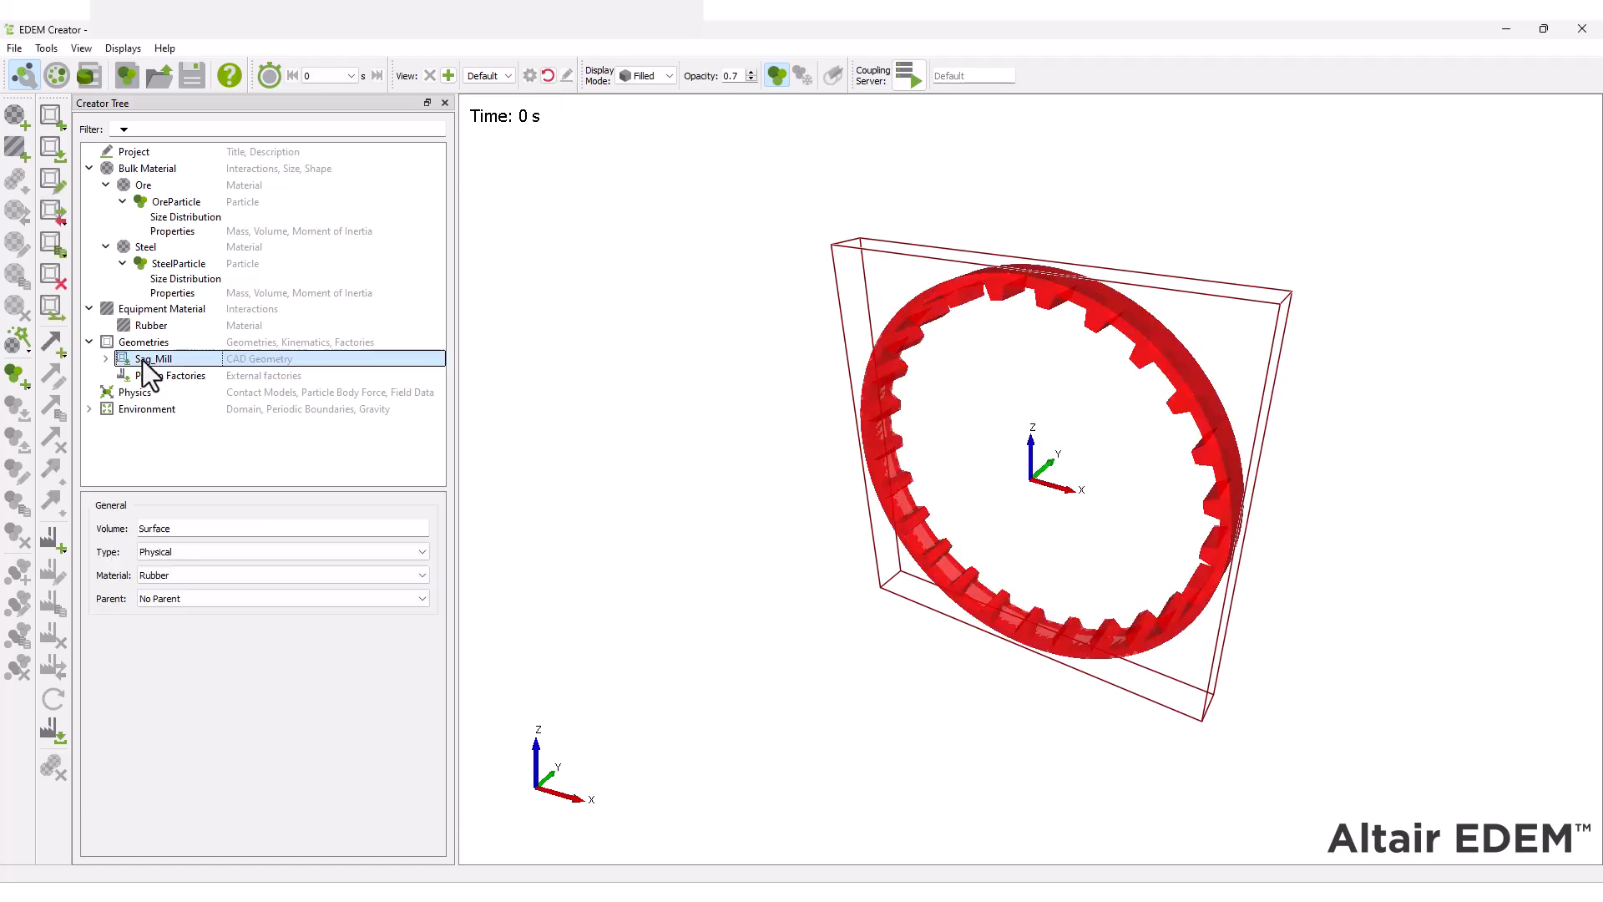
right_click(135, 359)
mouse_move(217, 496)
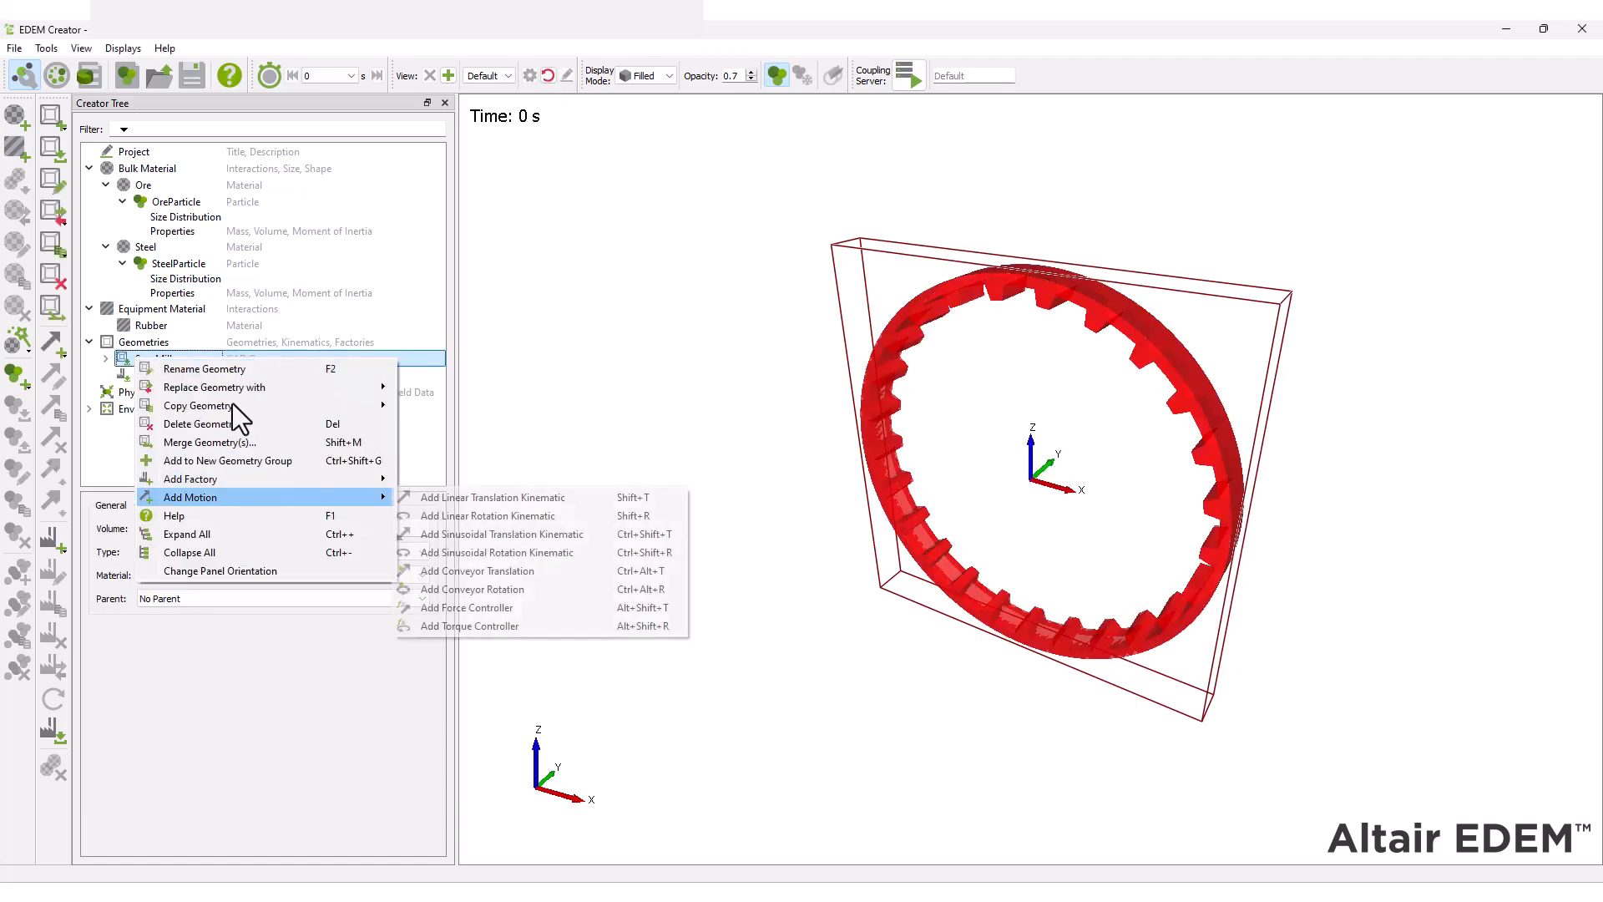
click(483, 516)
key(Return)
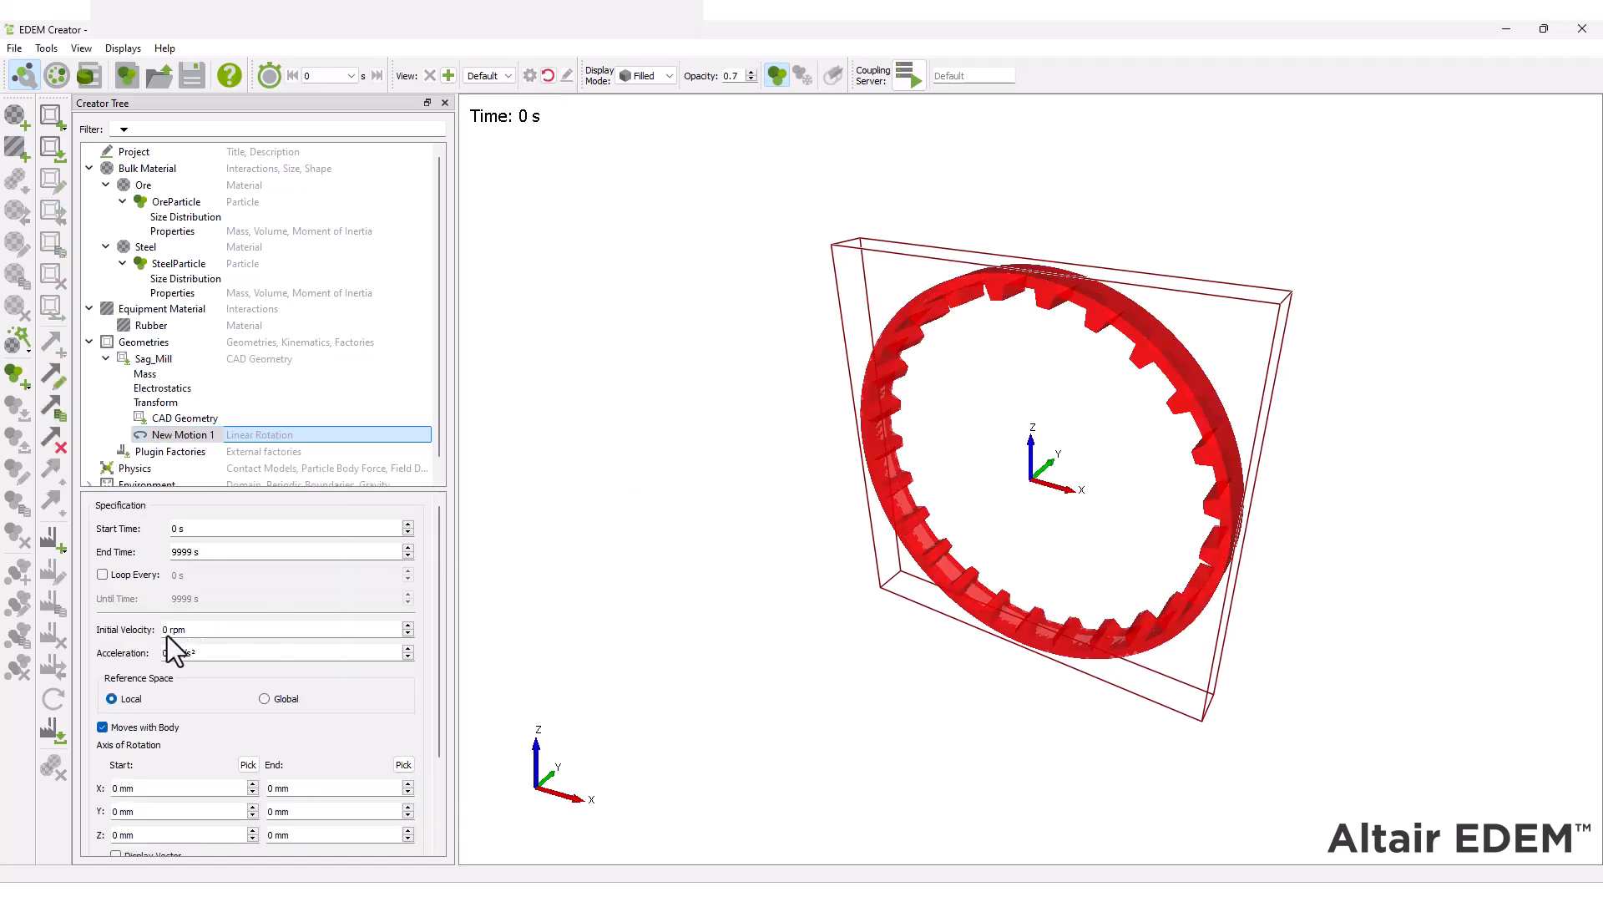
double_click(166, 630)
text(13)
Define the mill's rotation axis along Y from -1000 mm to 1000 mm and preview its vector.
drag(438, 561, 439, 660)
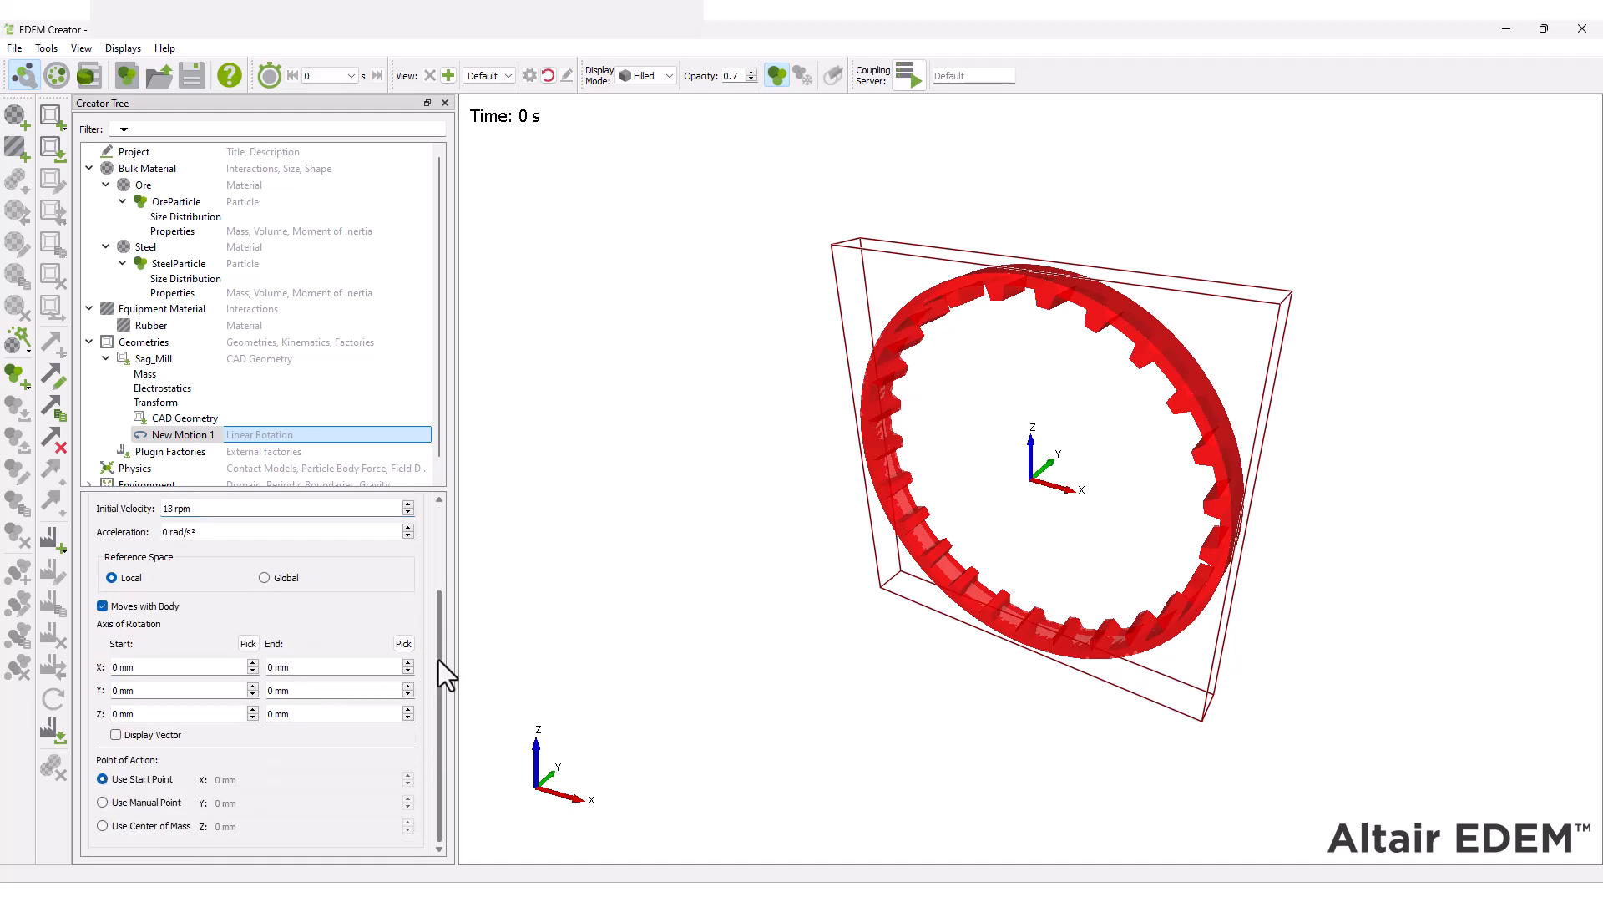
double_click(159, 693)
text(-1000)
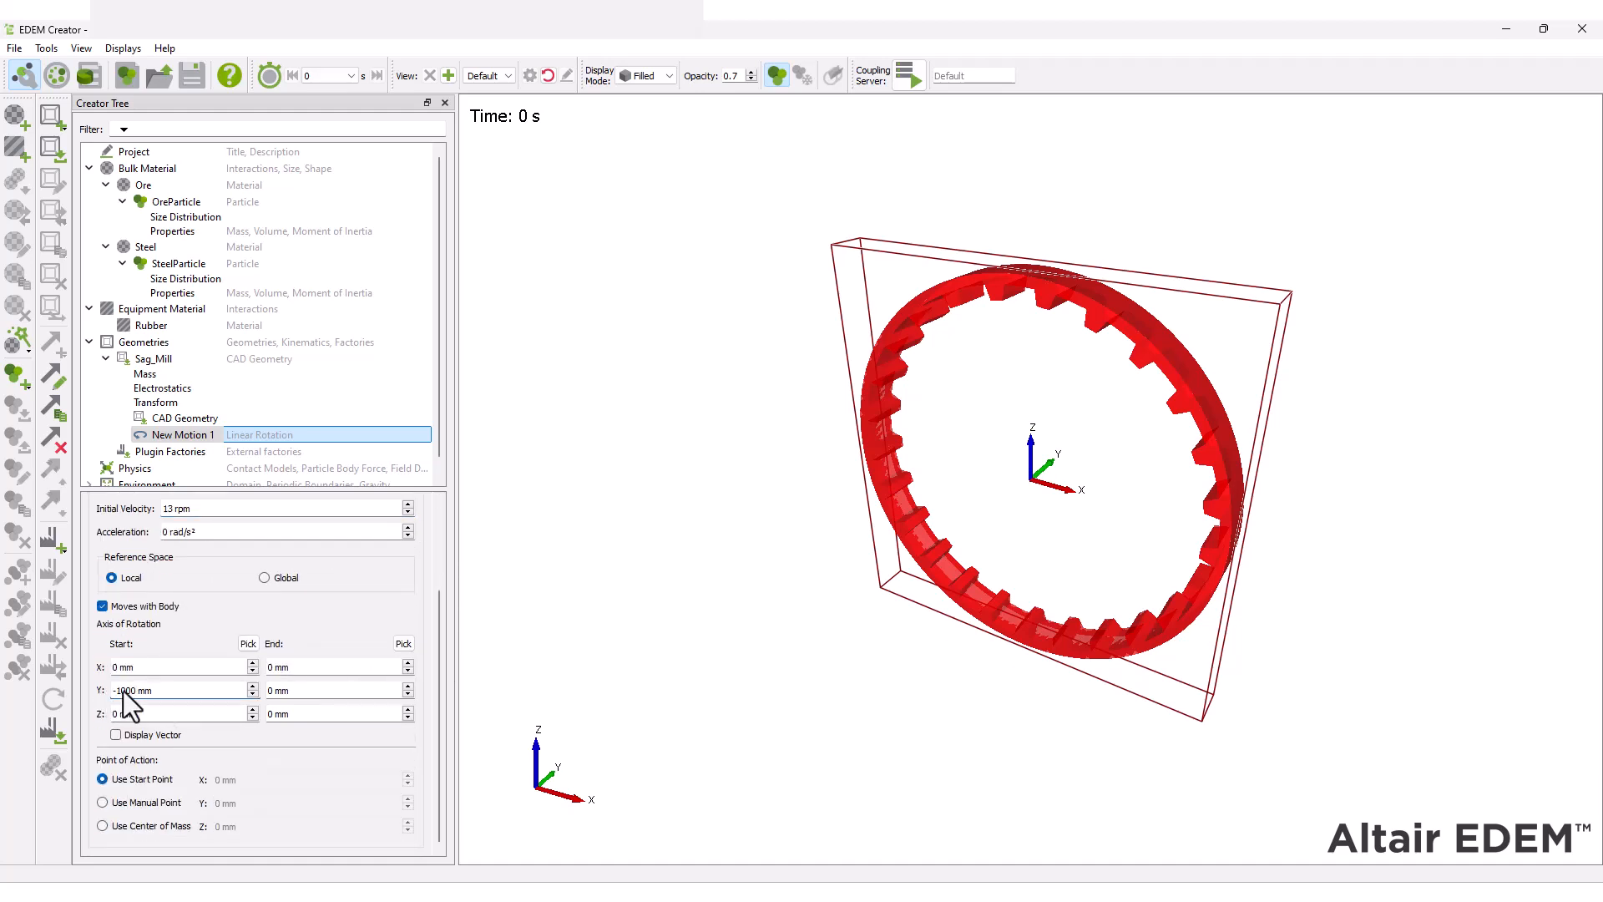
key(Tab)
text(1000)
click(116, 734)
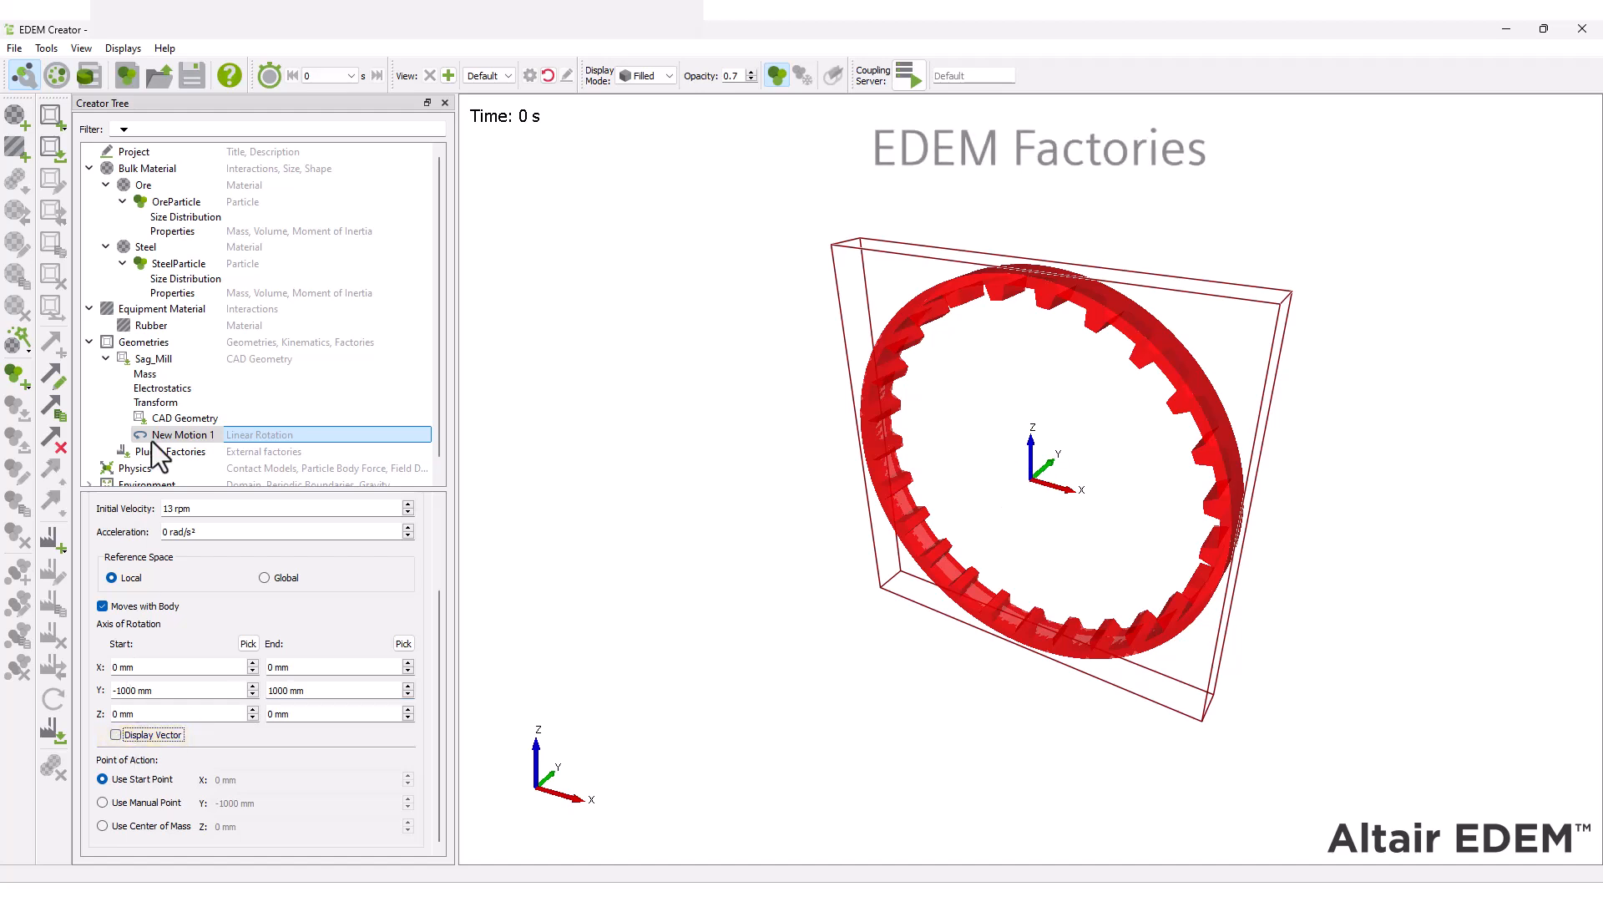
Add a cylinder geometry named factory and set its type to Virtual.
click(163, 342)
right_click(164, 342)
mouse_move(202, 349)
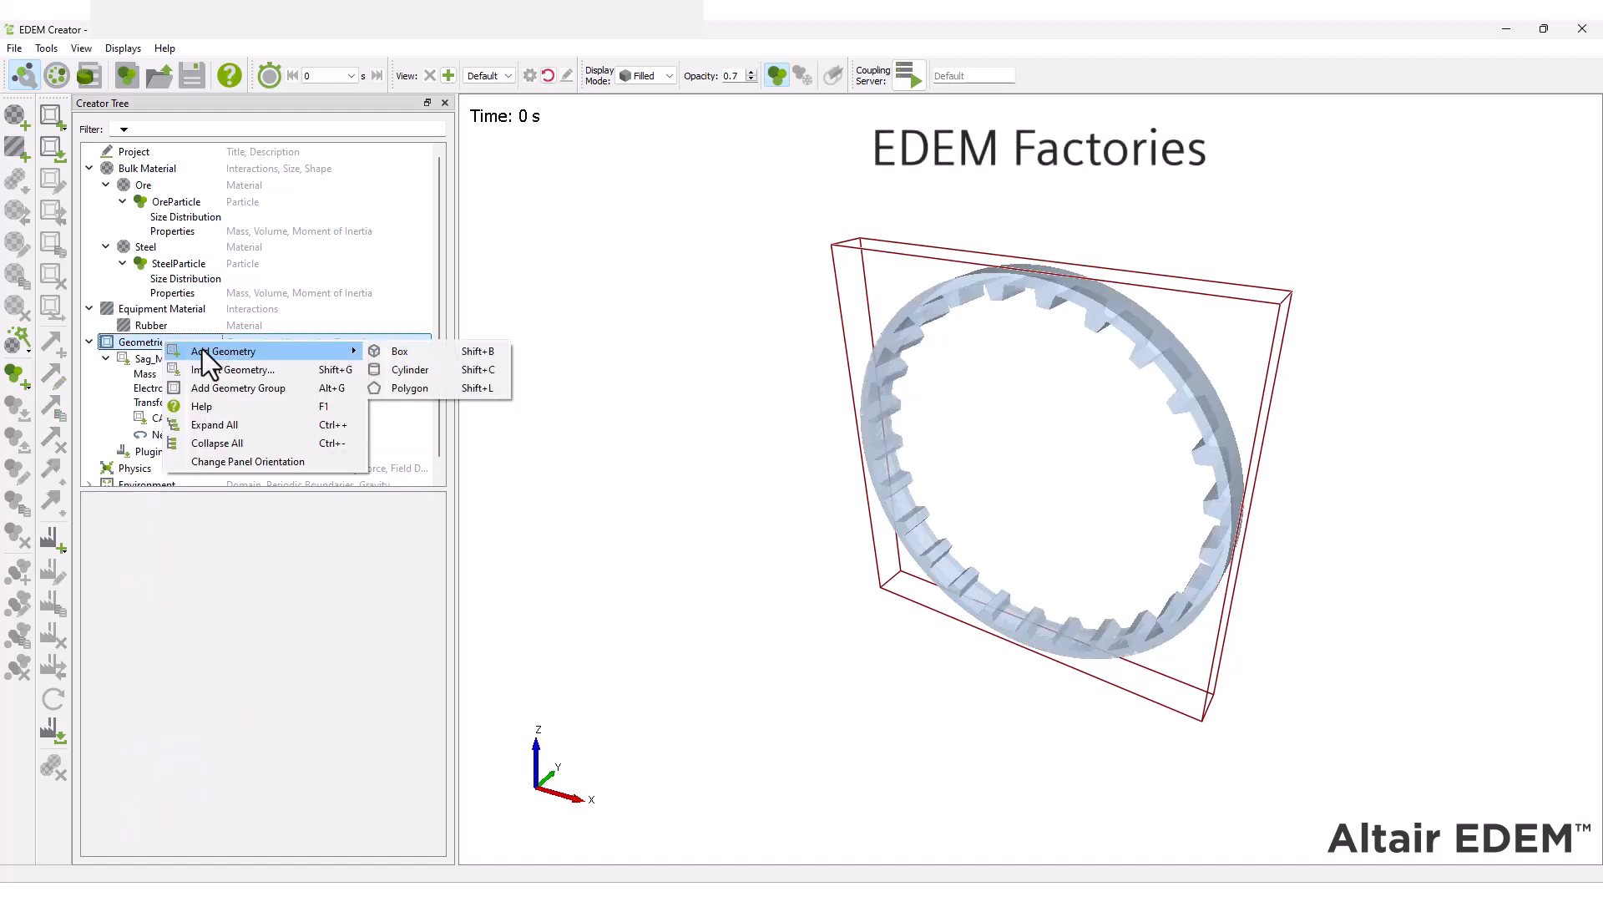
click(403, 371)
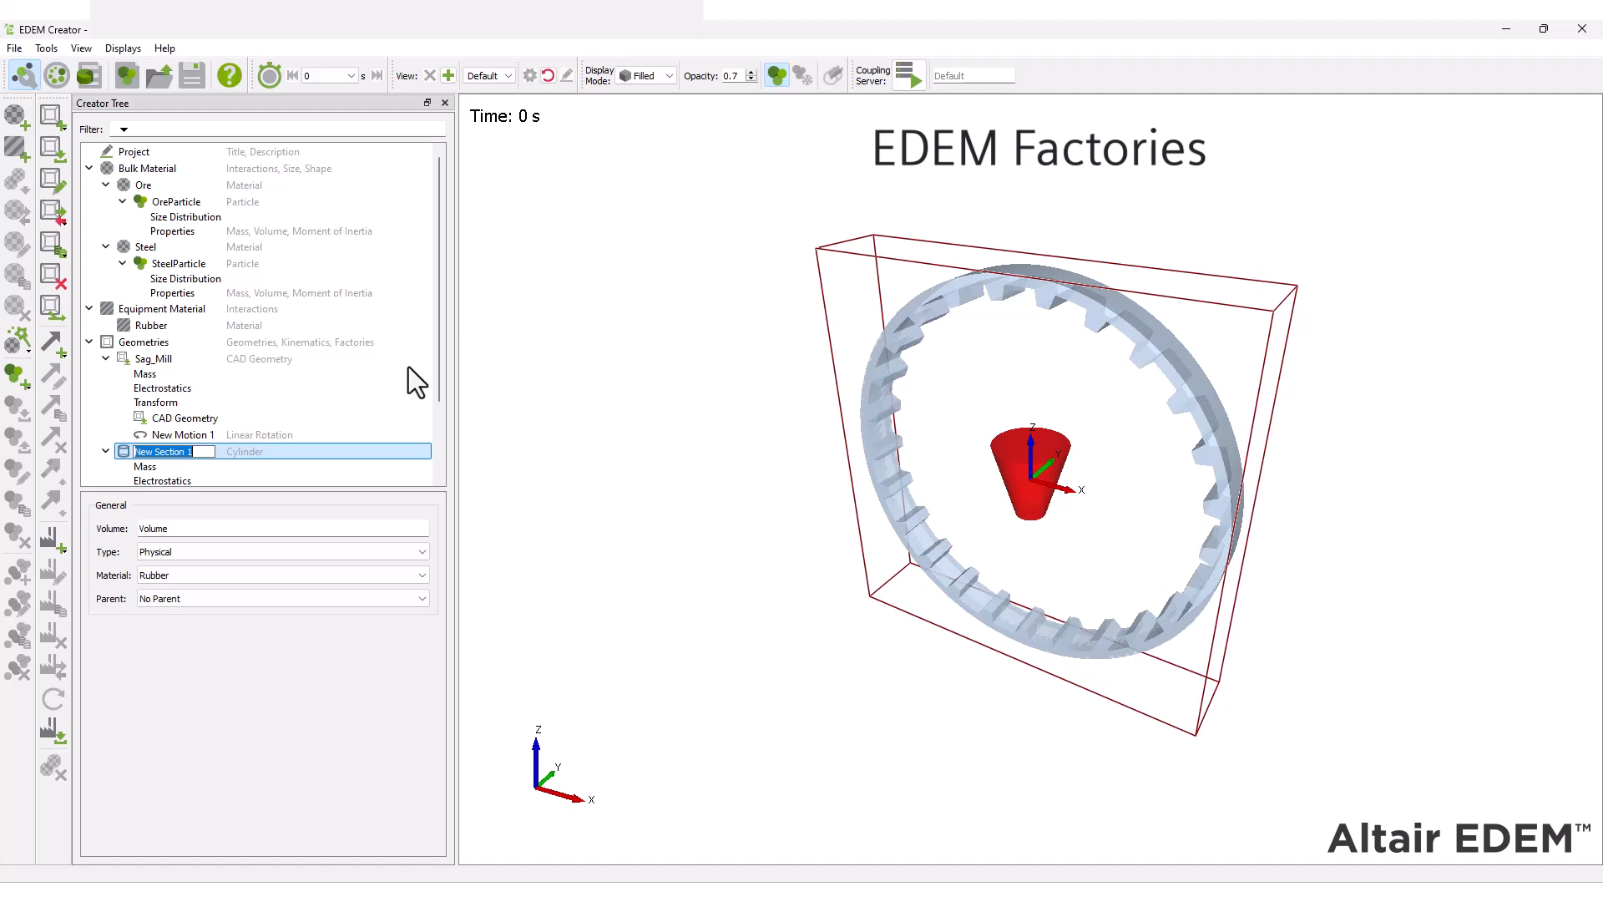
text(factory)
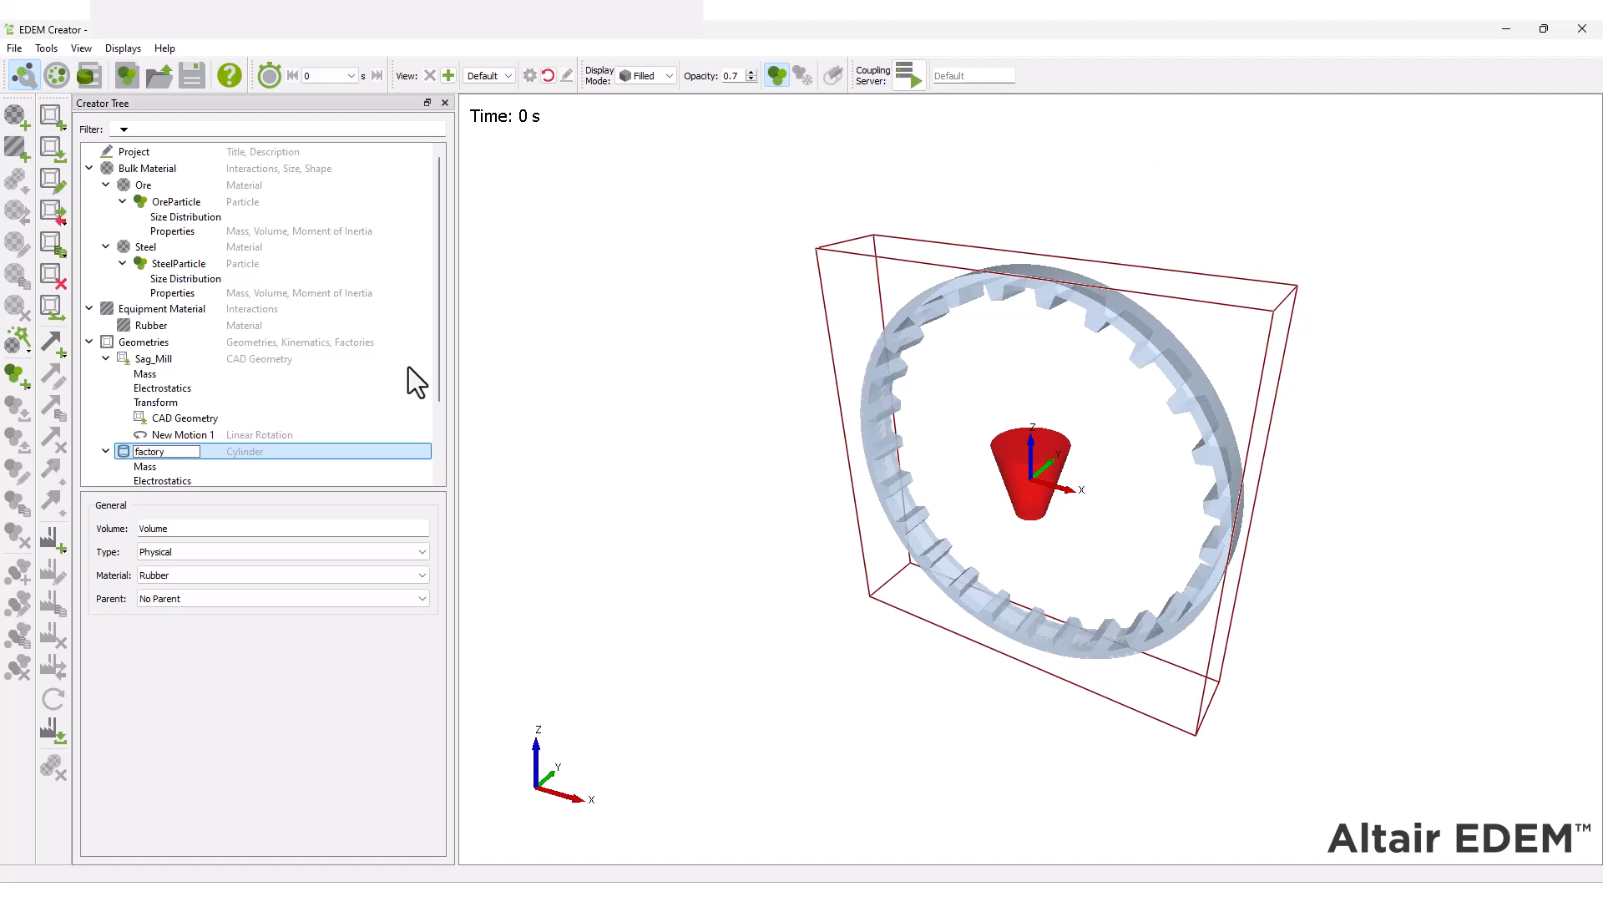
key(Return)
drag(435, 354, 447, 412)
click(303, 555)
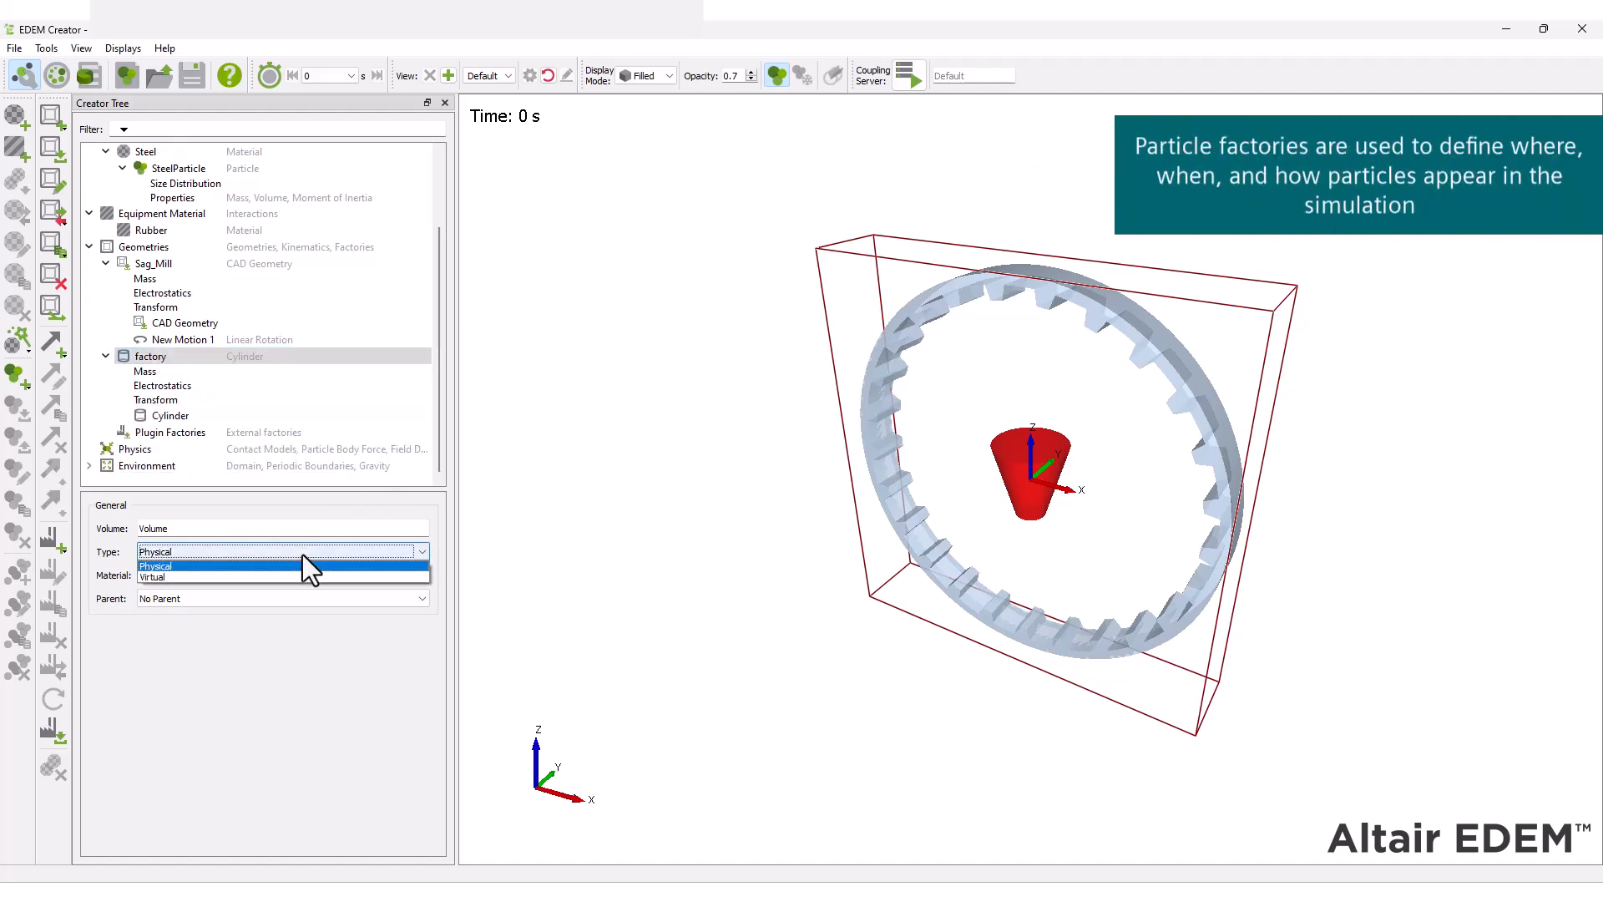
click(284, 574)
Set both the start and end radius of the factory cylinder to 2000 mm.
click(228, 419)
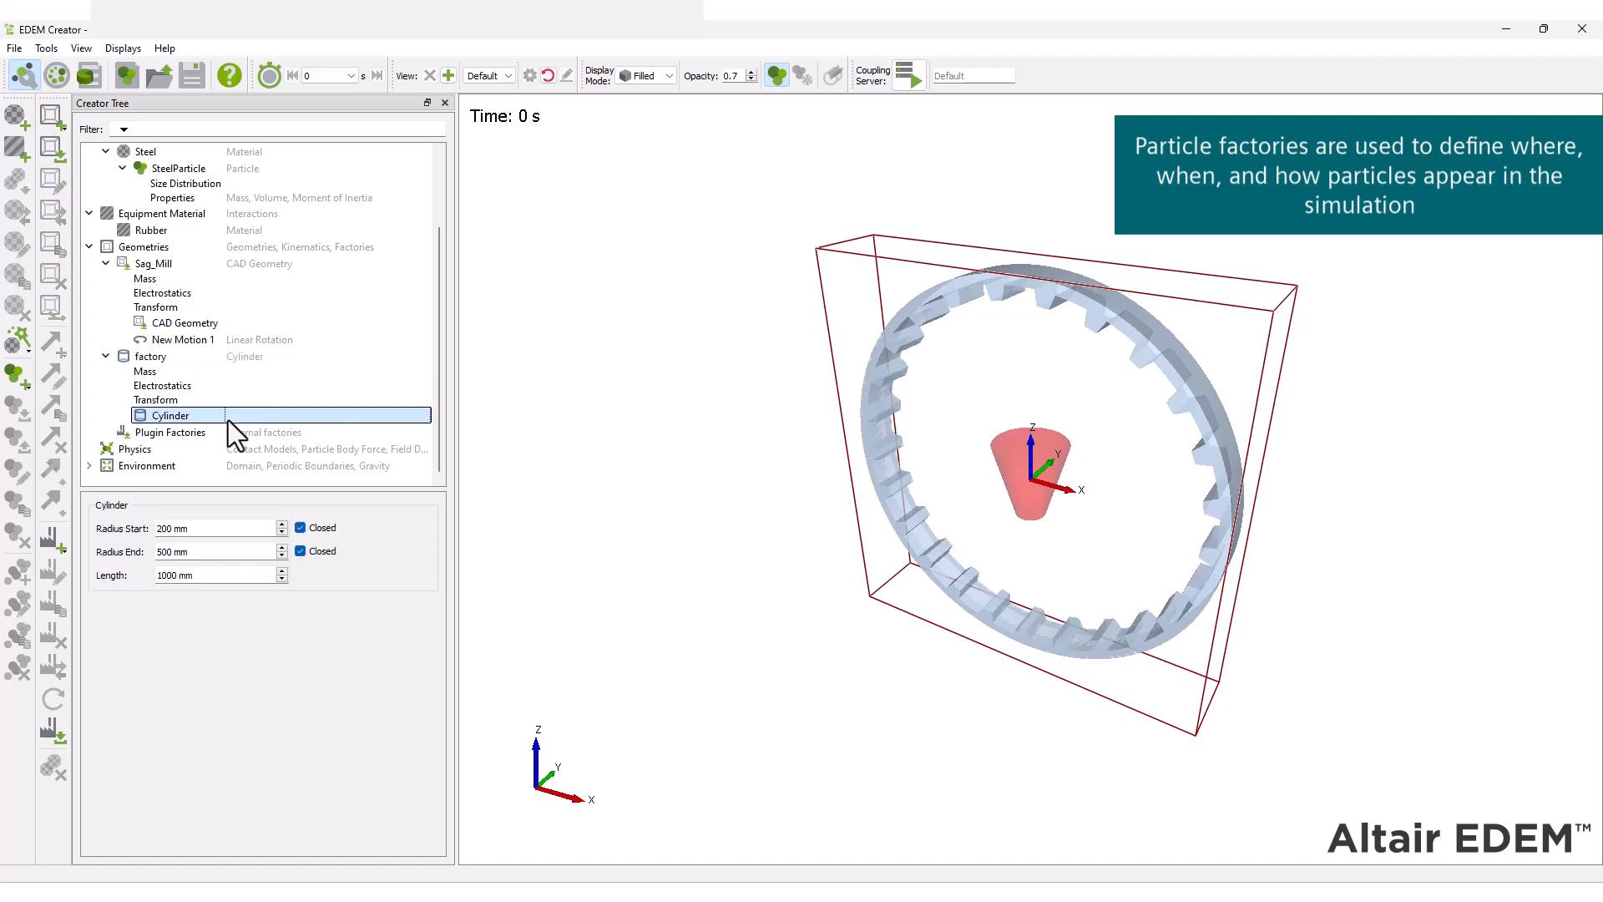
drag(173, 529, 112, 525)
text(2000)
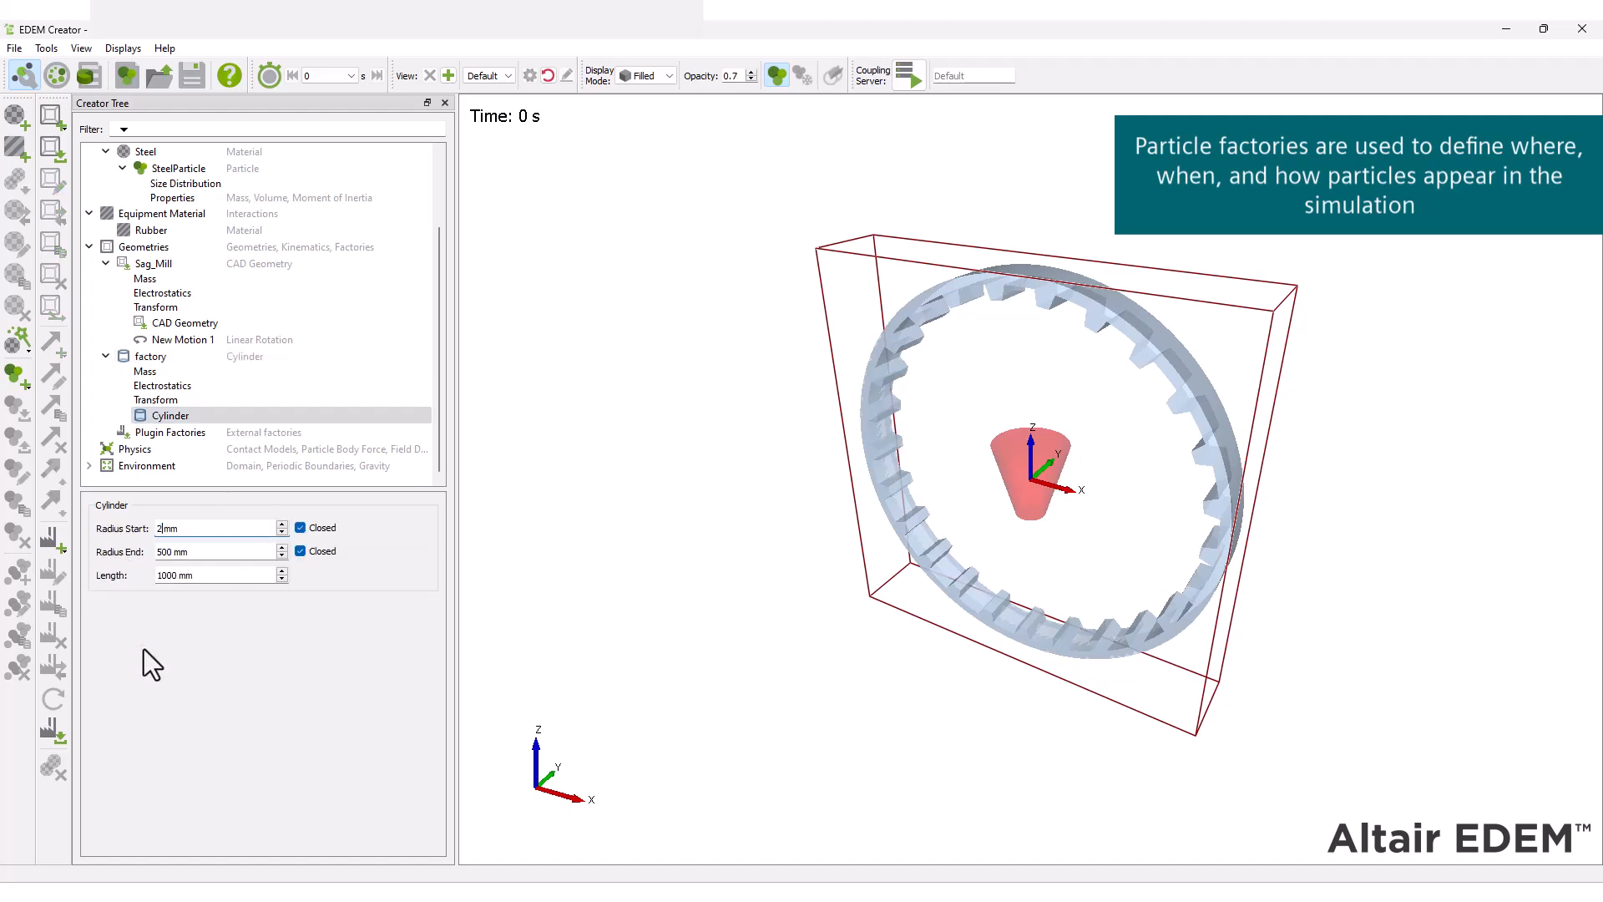
key(Tab)
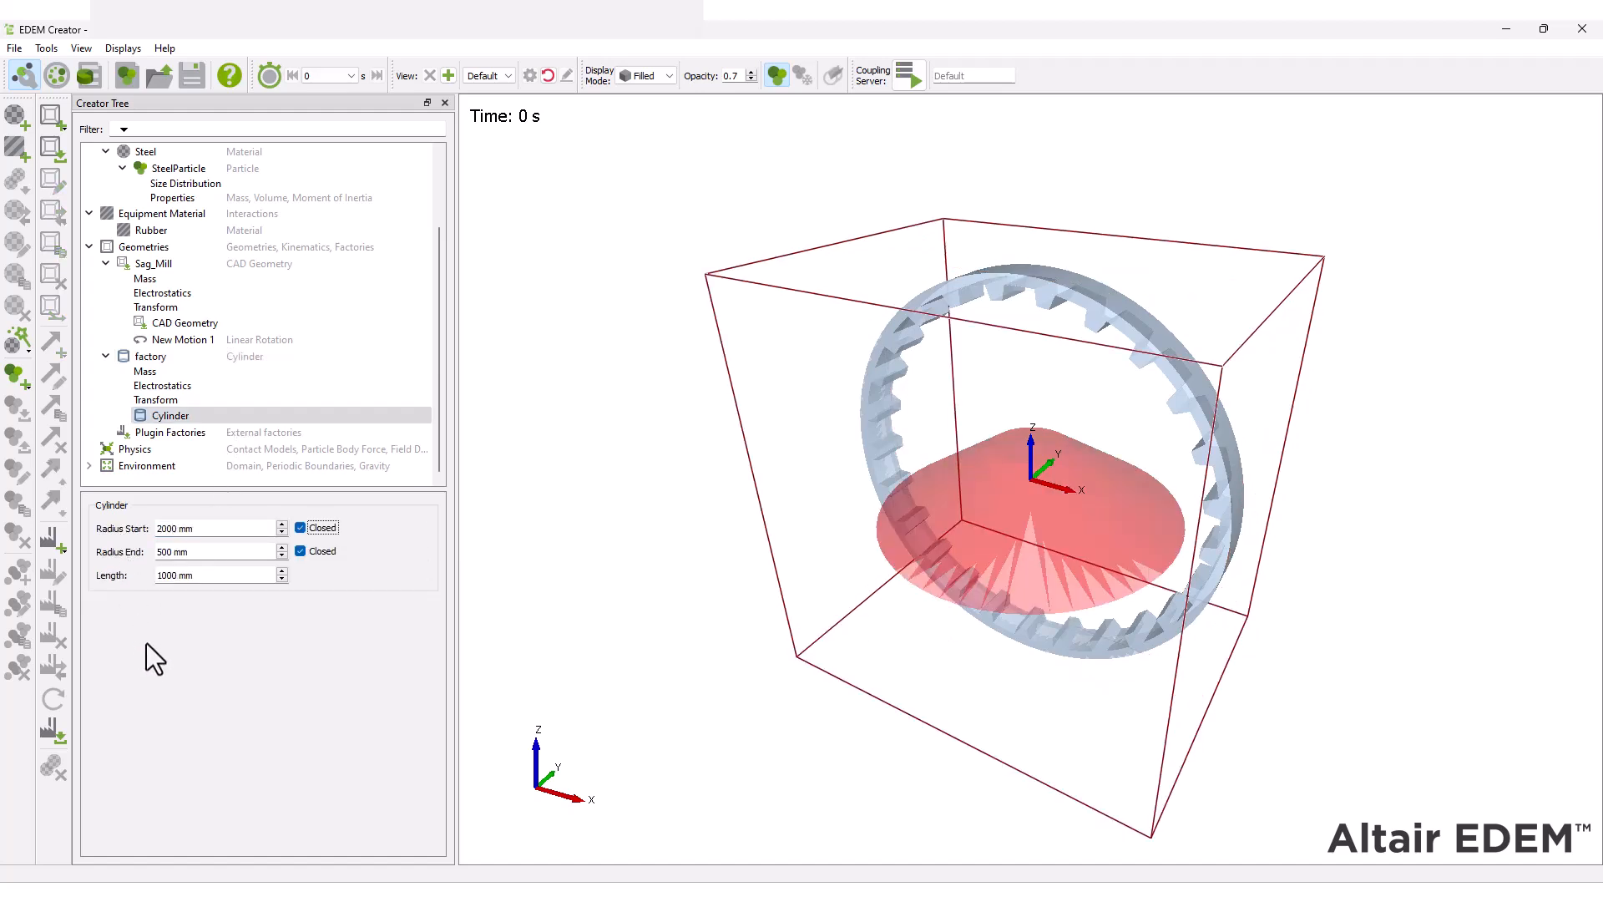
click(188, 553)
text(2000)
Rotate the factory cylinder 90 deg about X in its transform.
click(184, 401)
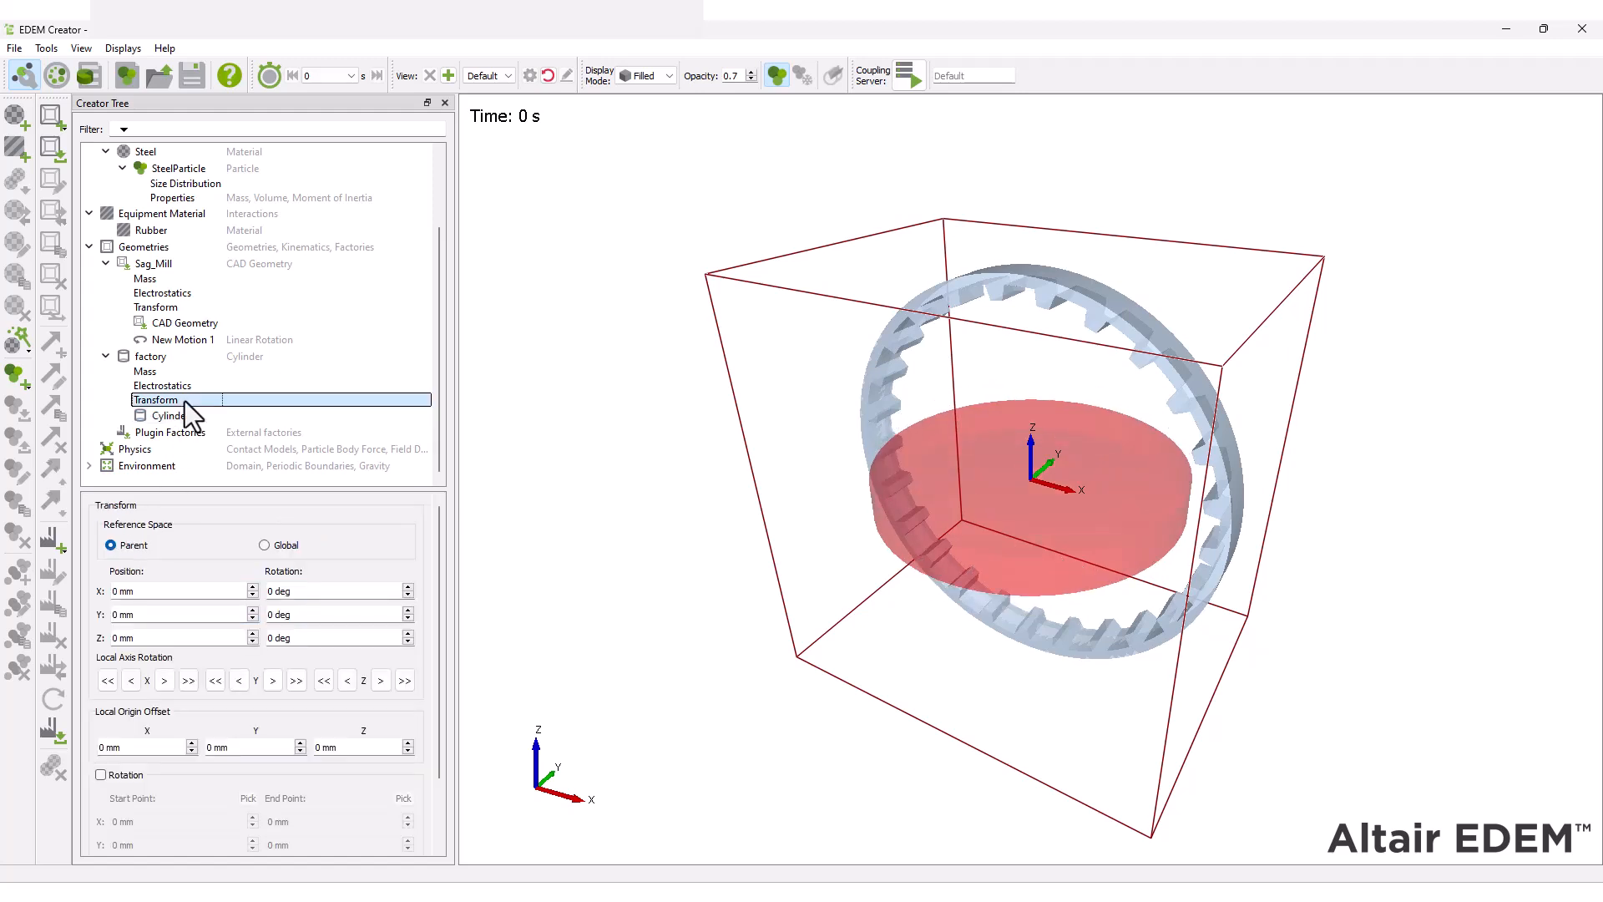
drag(274, 591, 254, 592)
text(90)
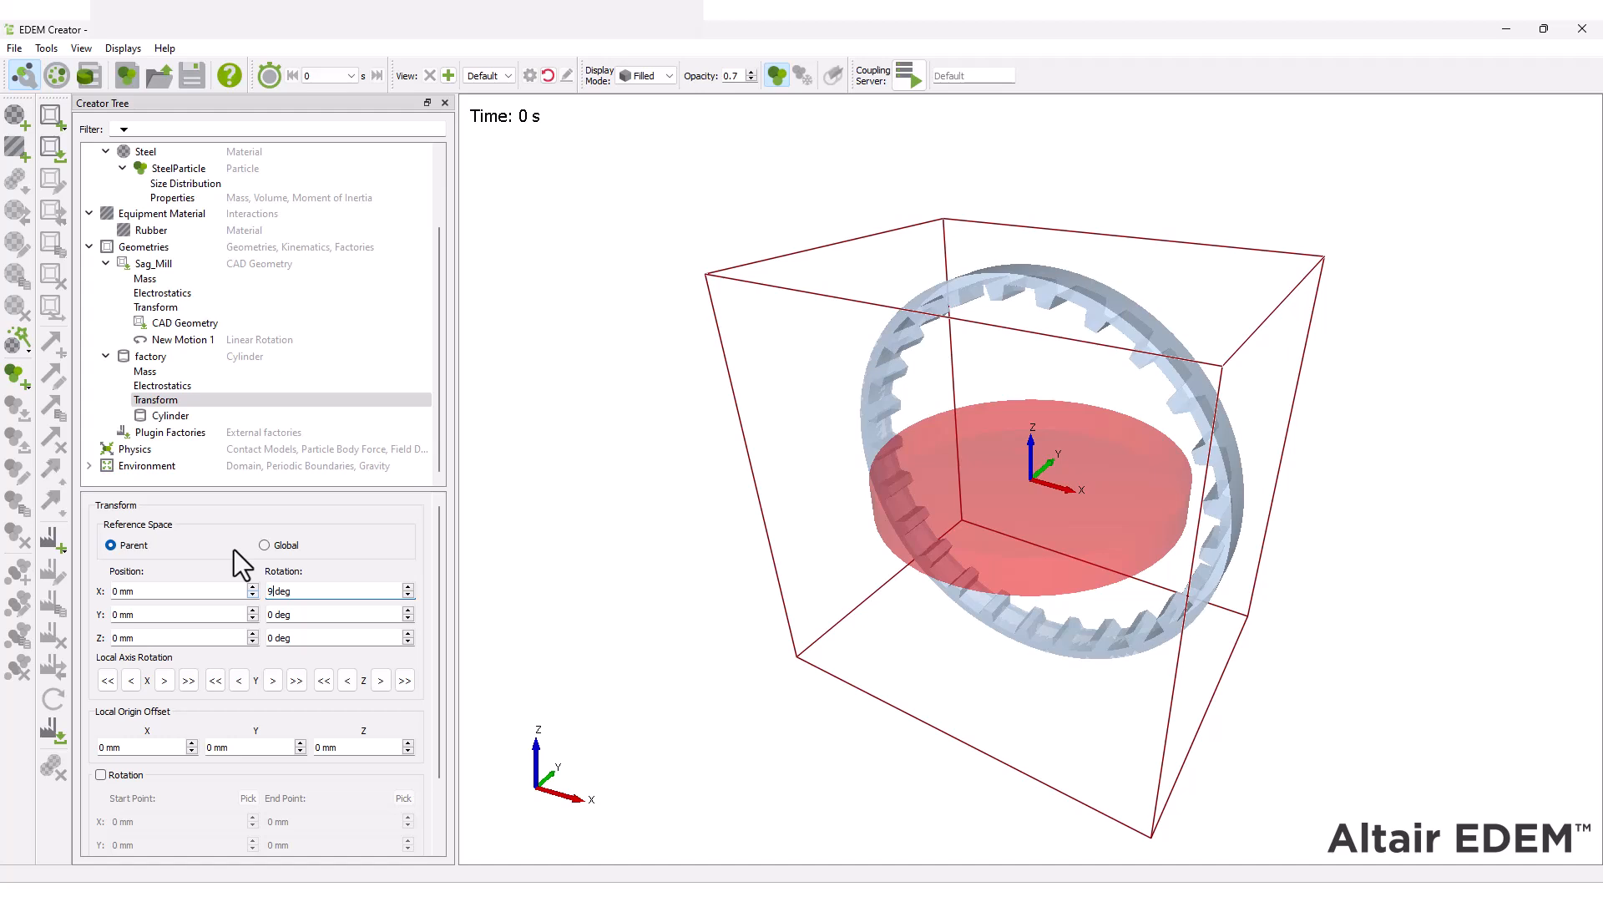
key(Return)
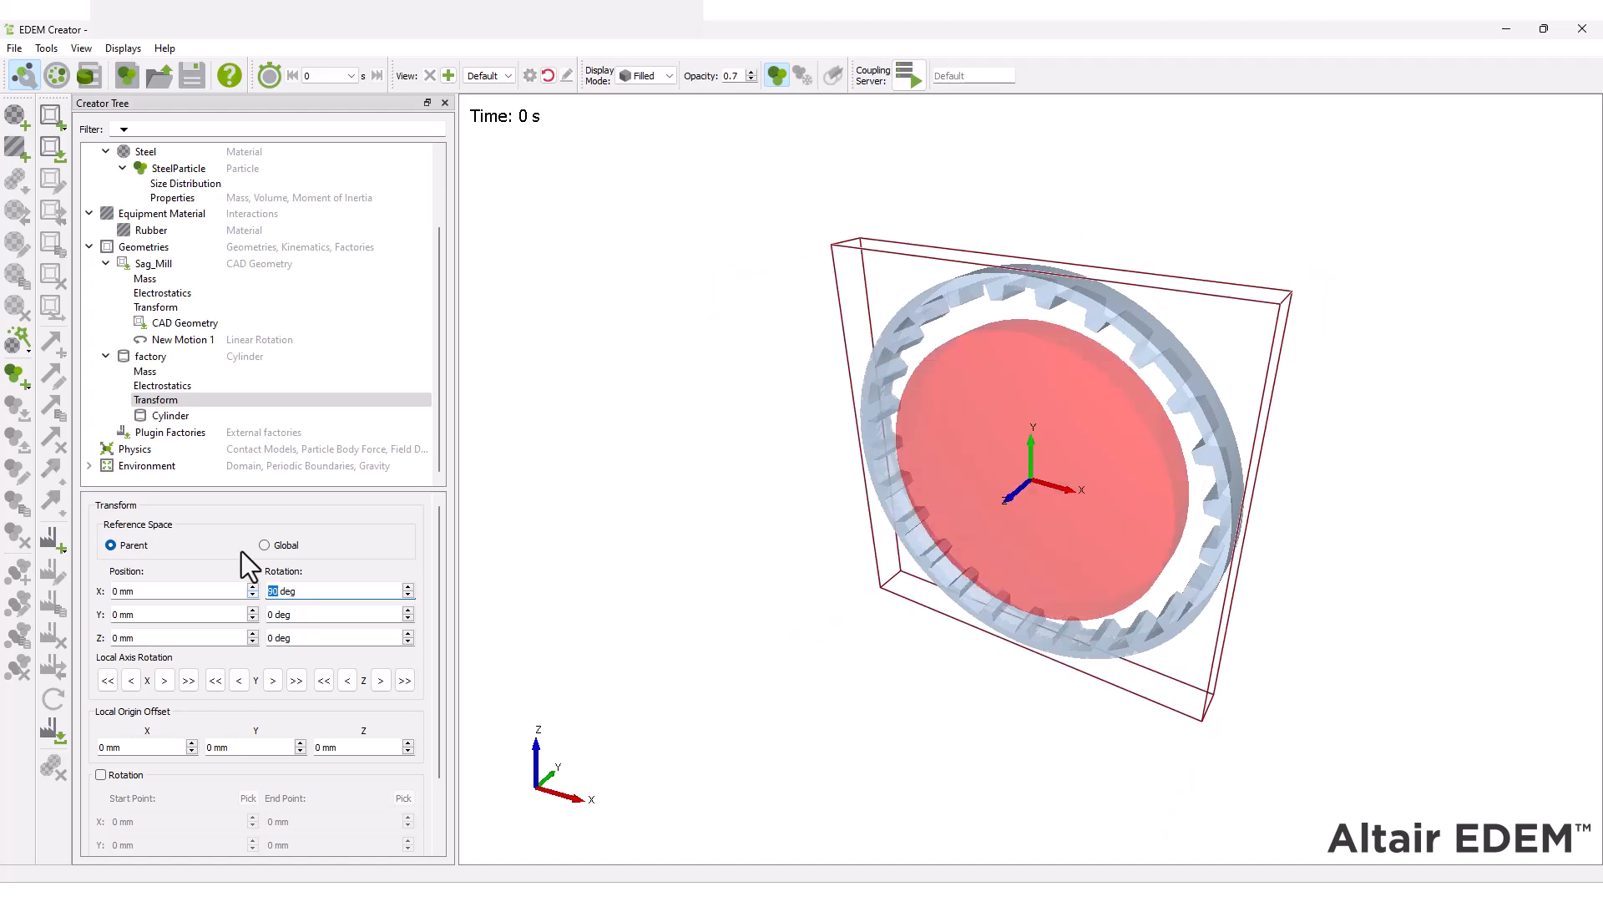
Add a dynamic factory named OreFactory to the factory cylinder.
right_click(204, 359)
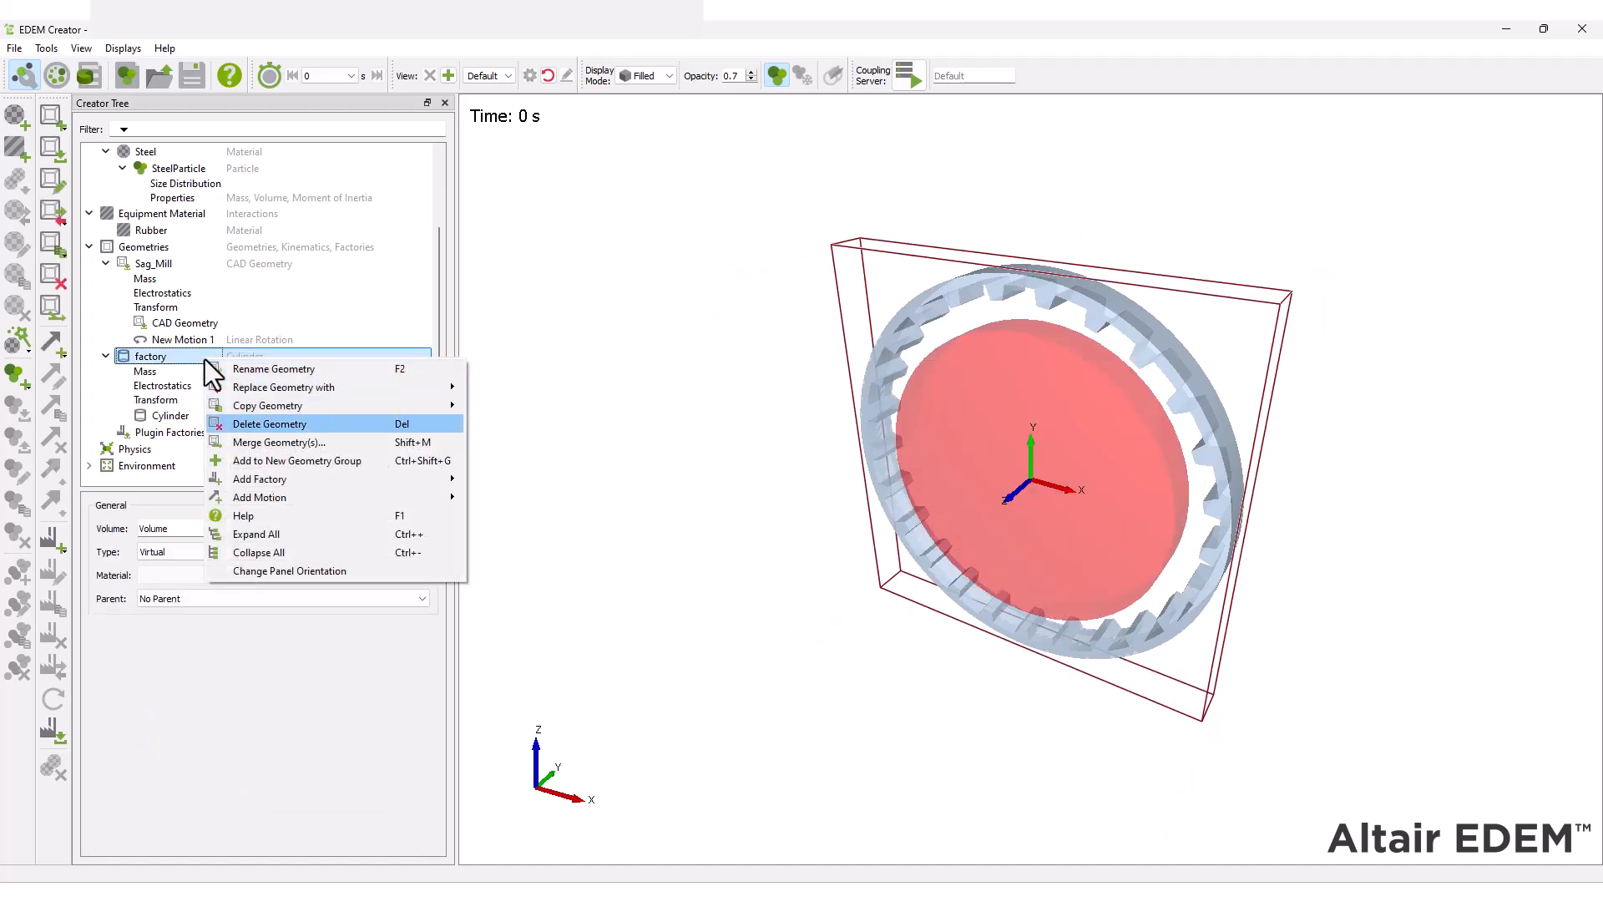
mouse_move(435, 478)
click(529, 476)
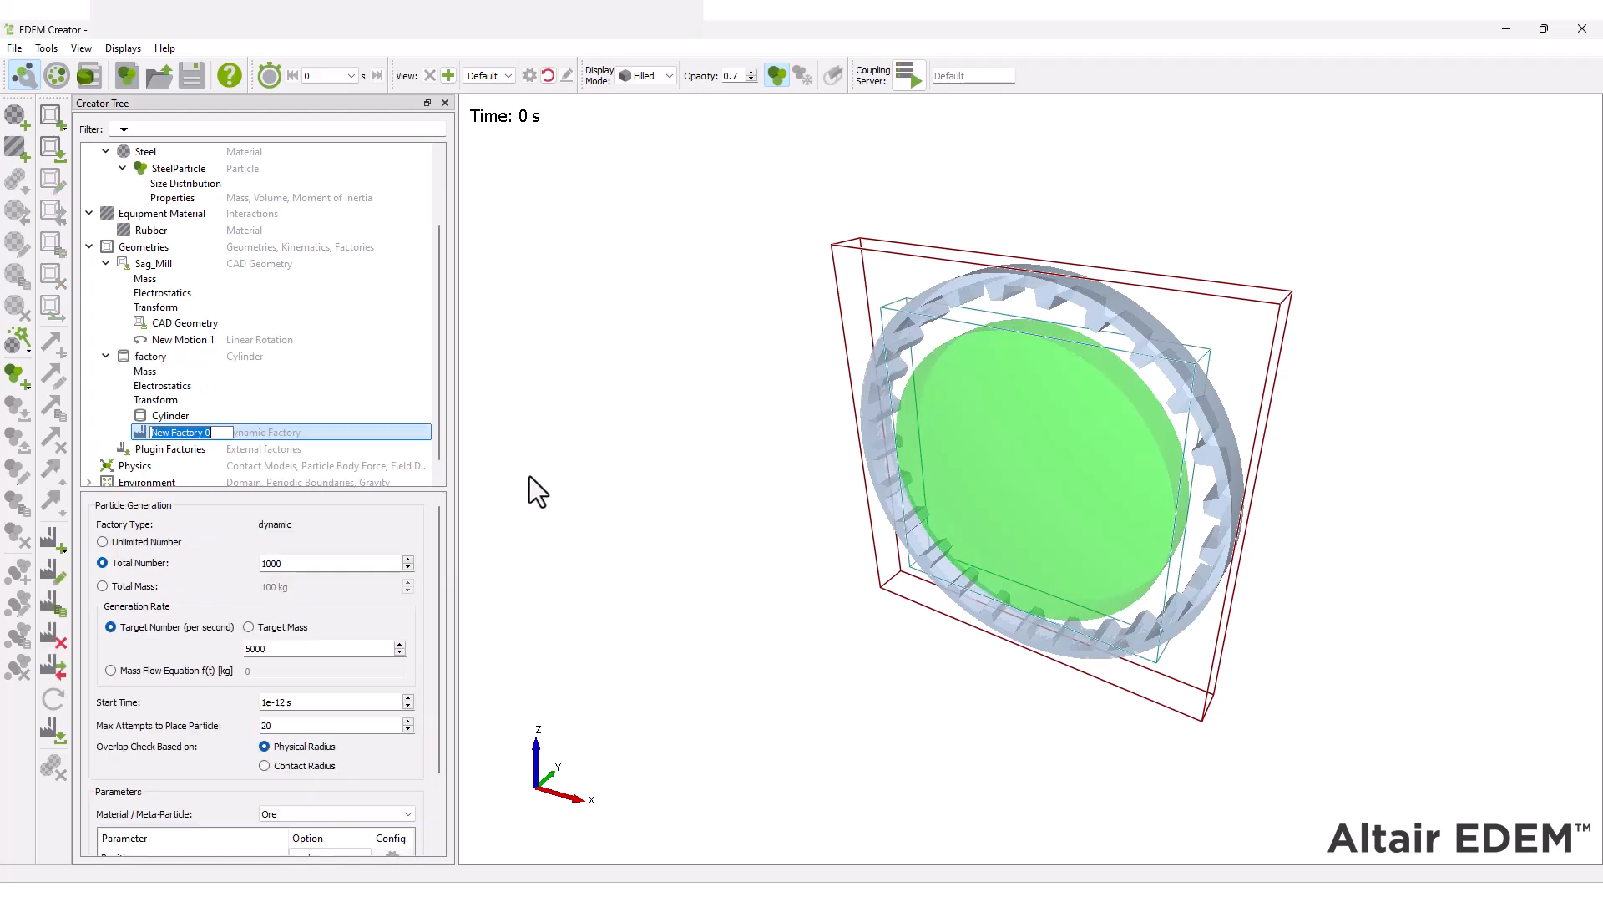
text(OreFactory)
key(Return)
Add a second dynamic factory named SteelFactory to the factory cylinder.
right_click(149, 359)
mouse_move(368, 475)
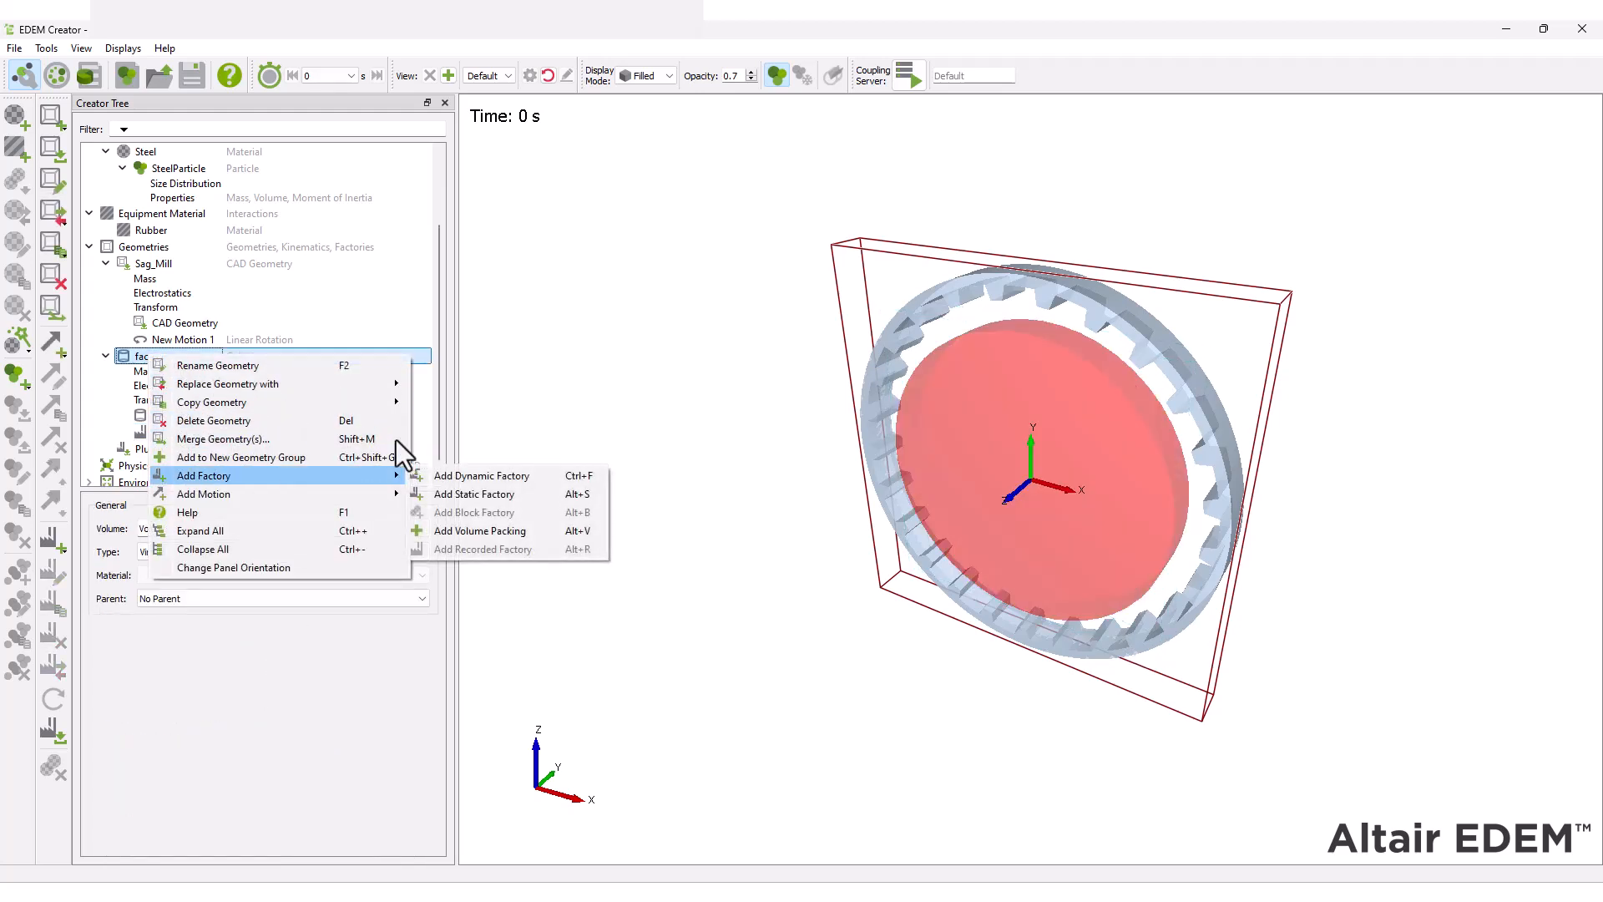
click(510, 478)
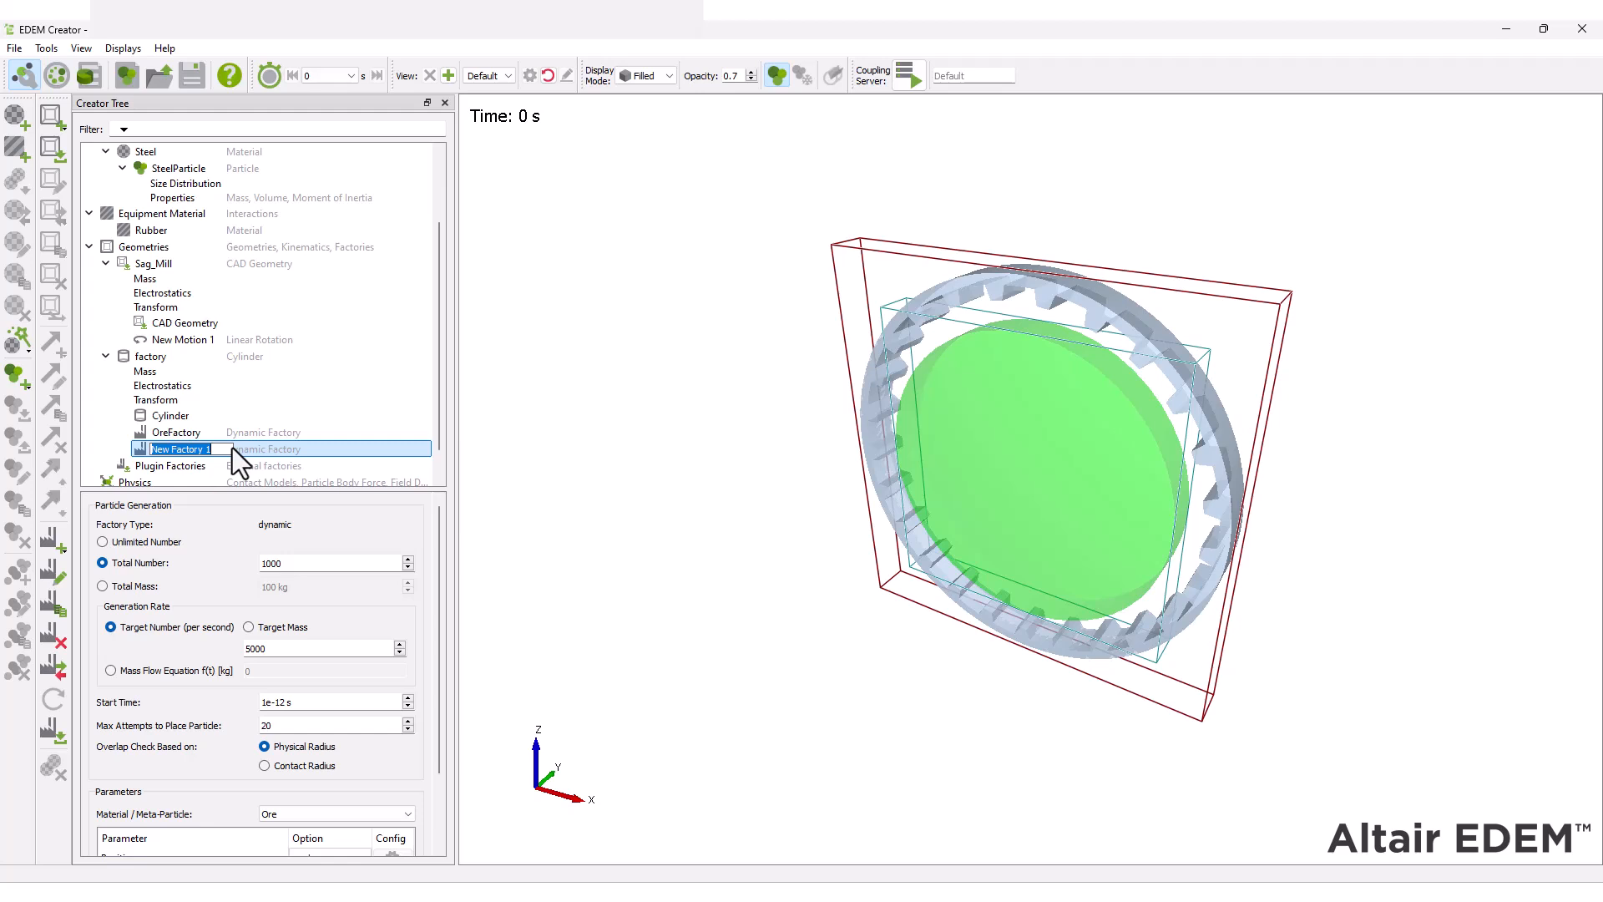
text(Steel)
key(Return)
Limit OreFactory to a total mass of 2145 kg with a target mass rate of 2145 kg/s.
click(193, 434)
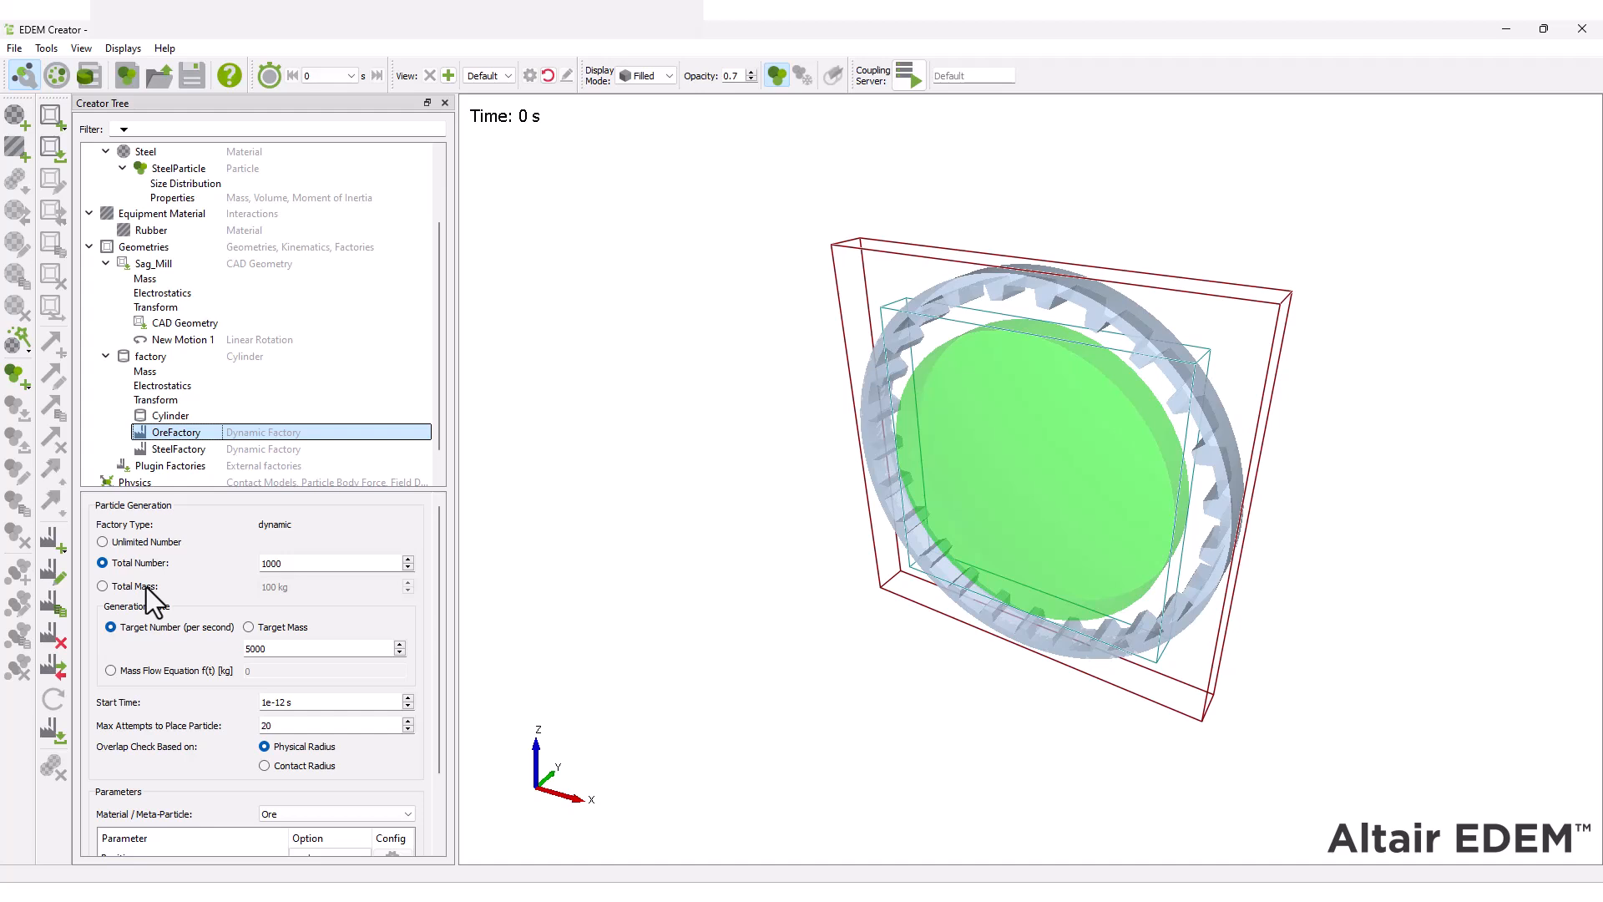
click(147, 584)
key(Tab)
text(214)
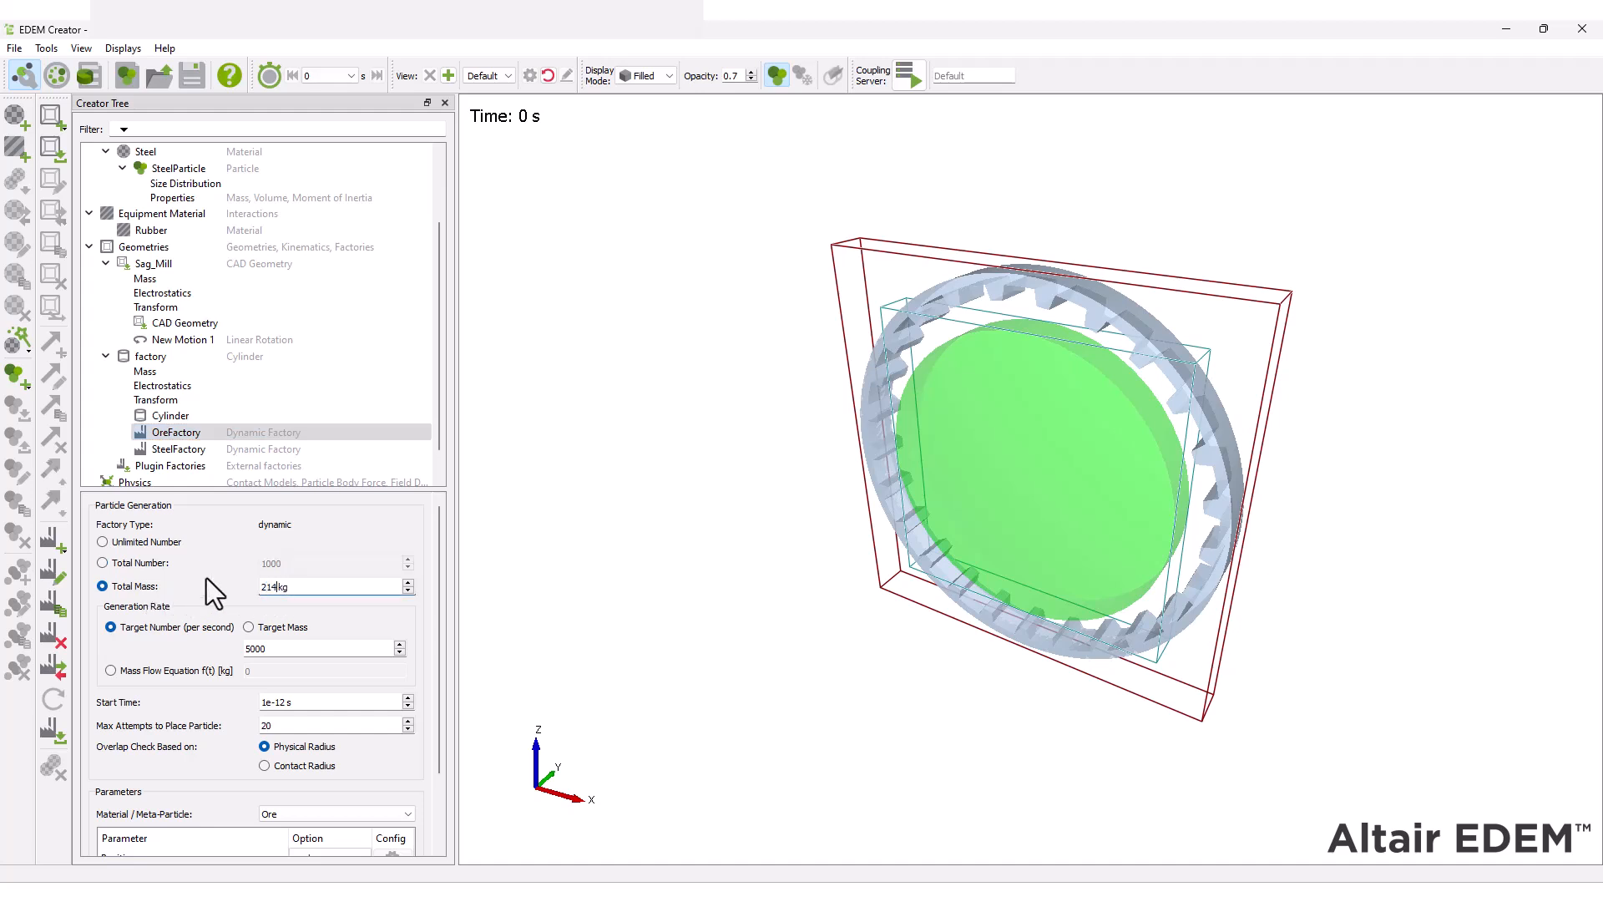
text(5)
click(249, 628)
text(2145)
Keep Ore as OreFactory's material and set its fixed particle velocity to -1 m/s along Z.
scroll(442, 541, down, 2)
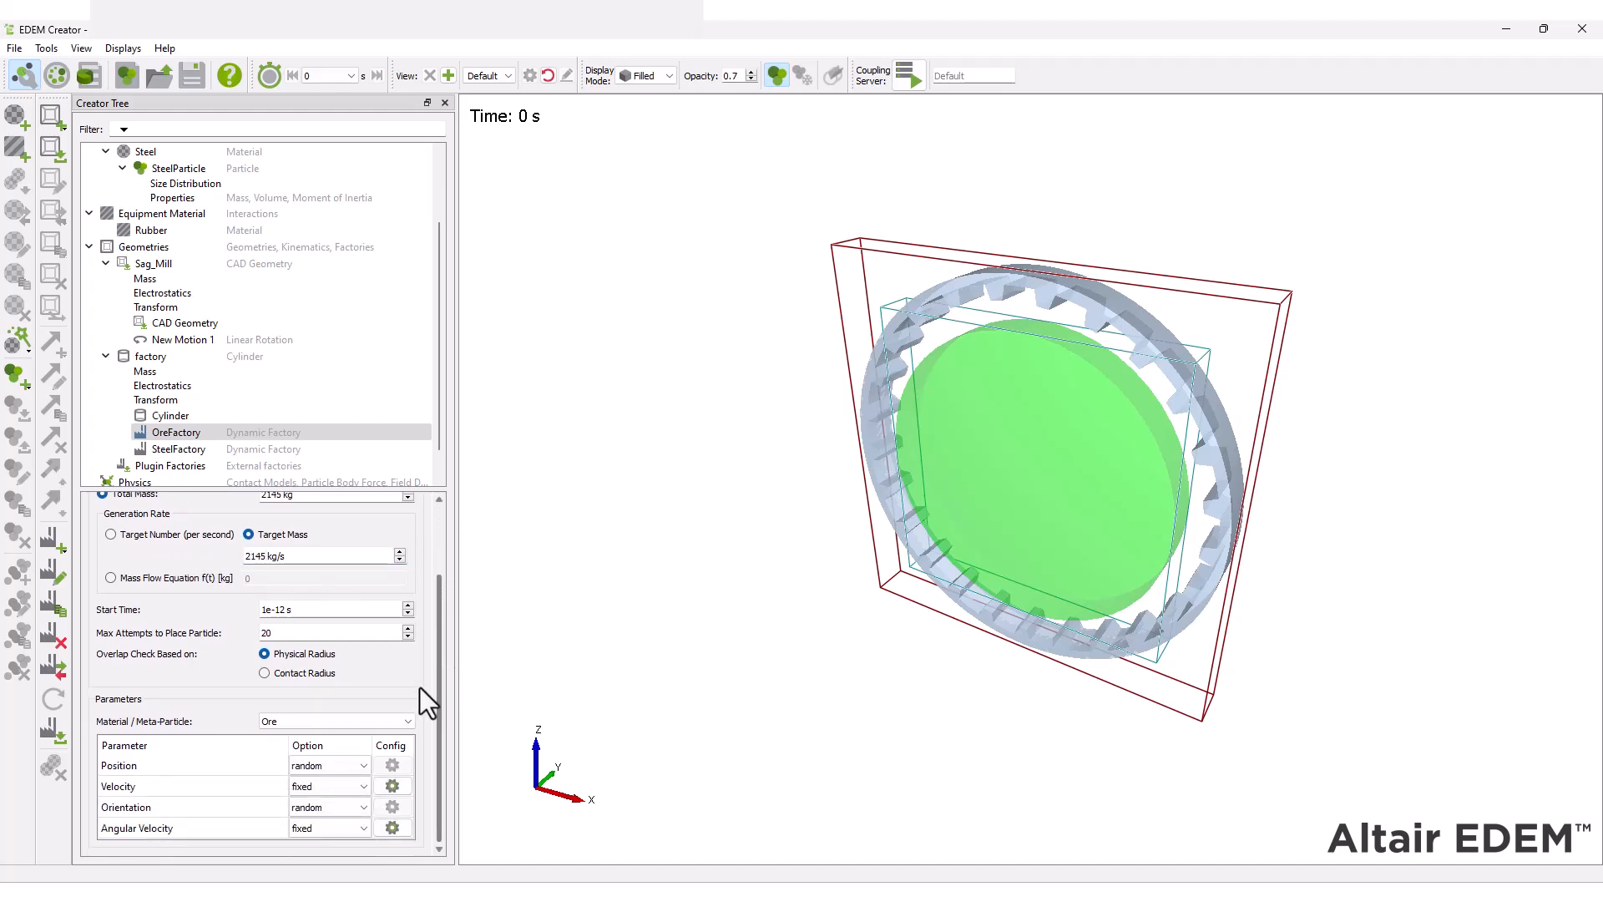
click(397, 720)
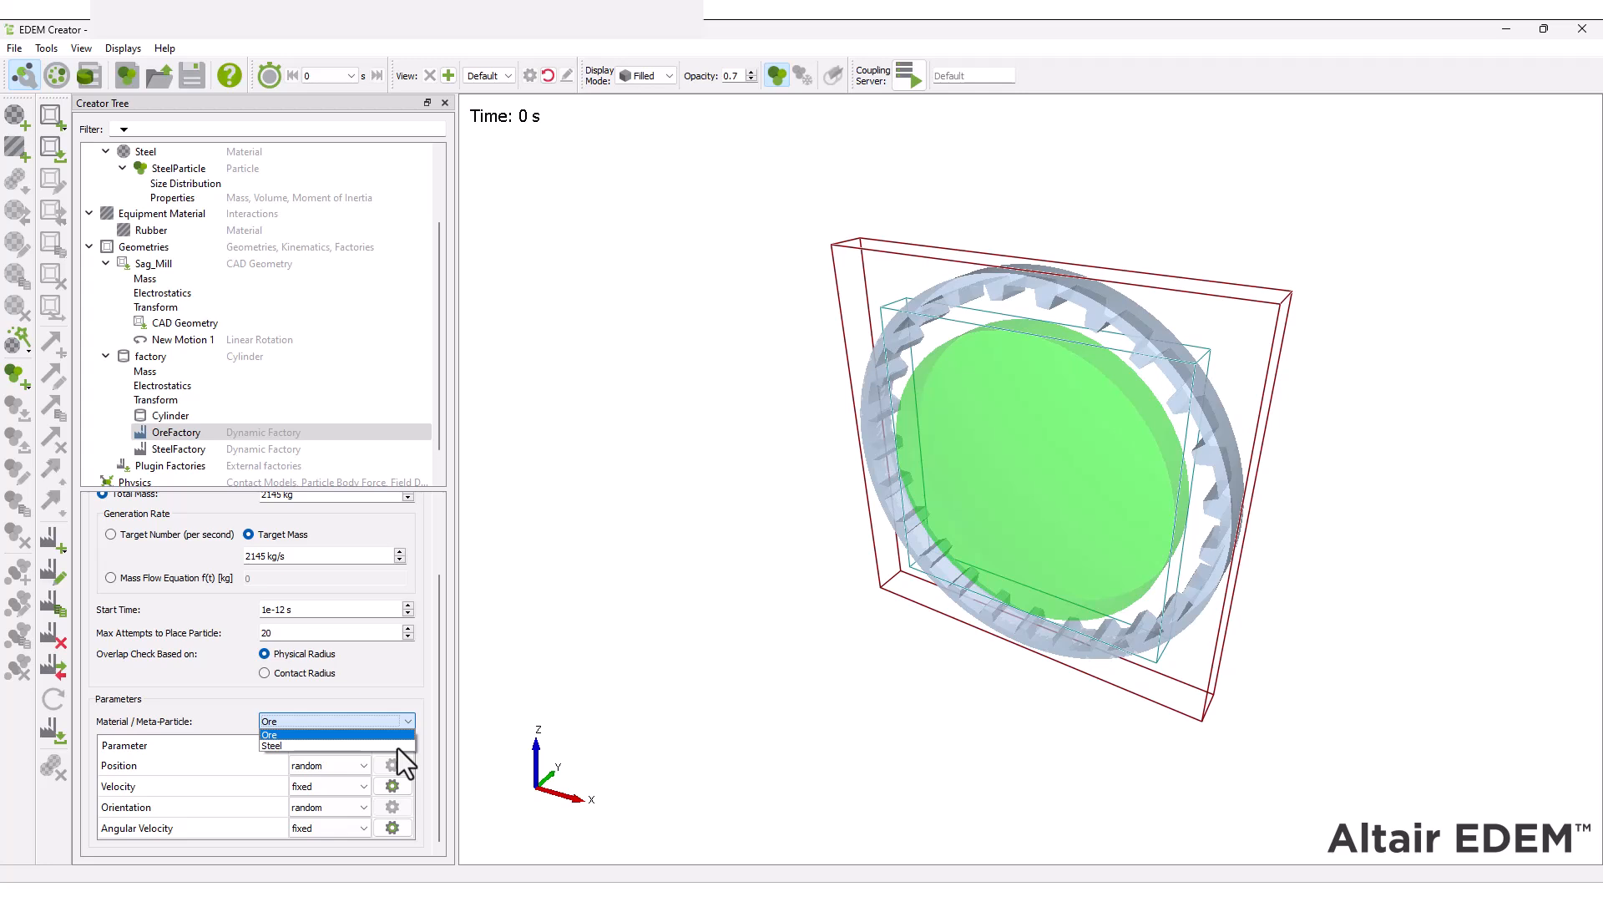
click(398, 785)
click(392, 786)
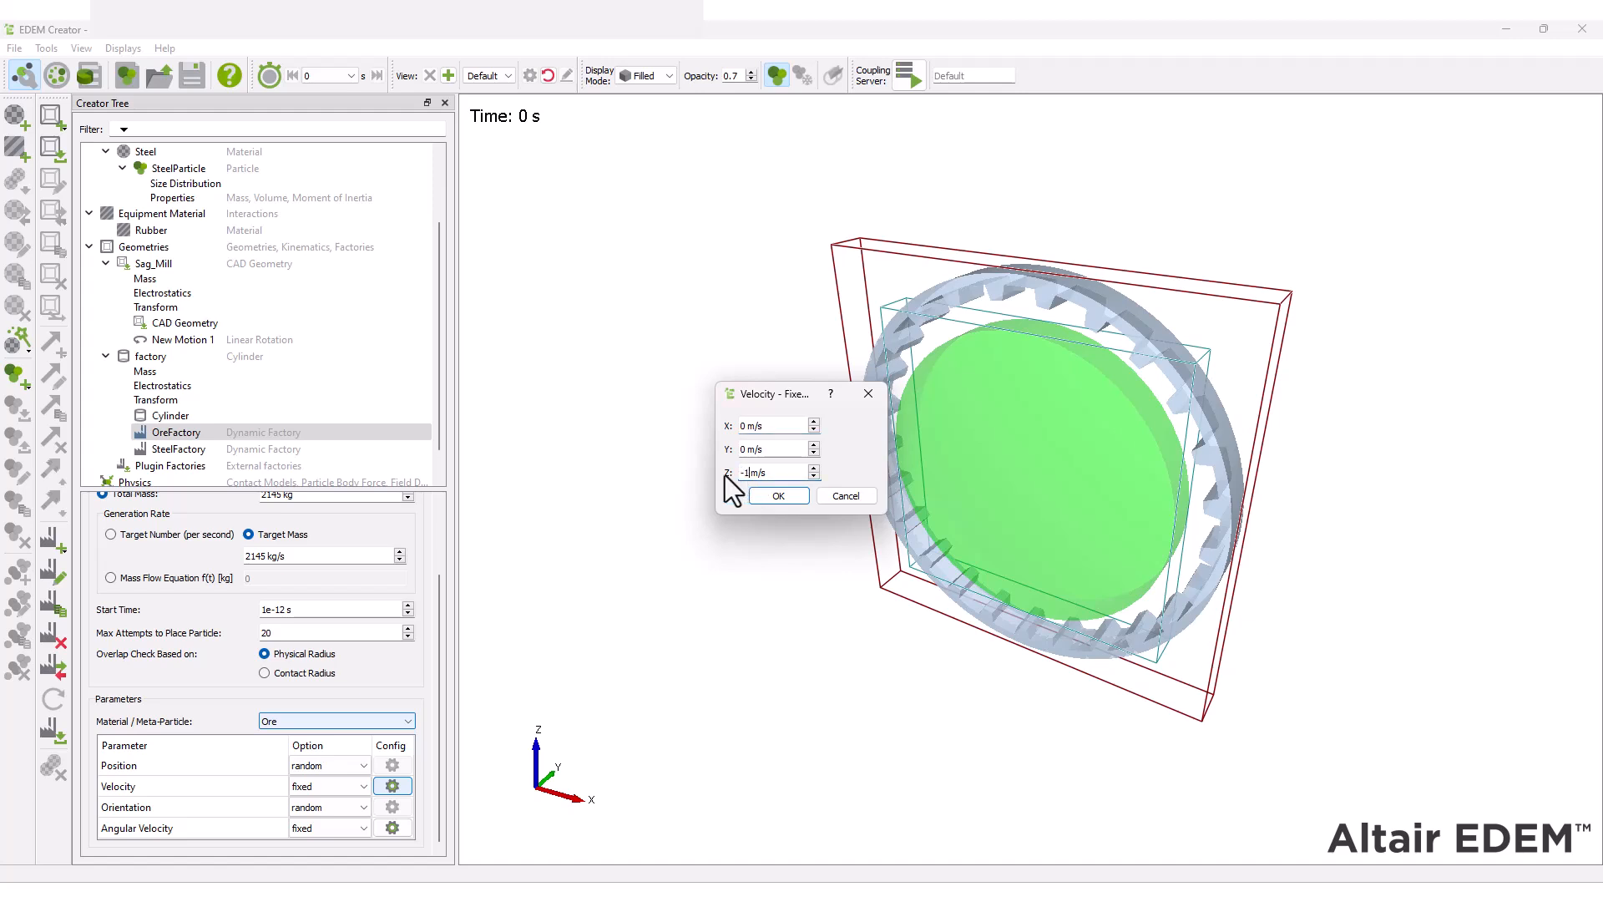
text(-1)
click(755, 494)
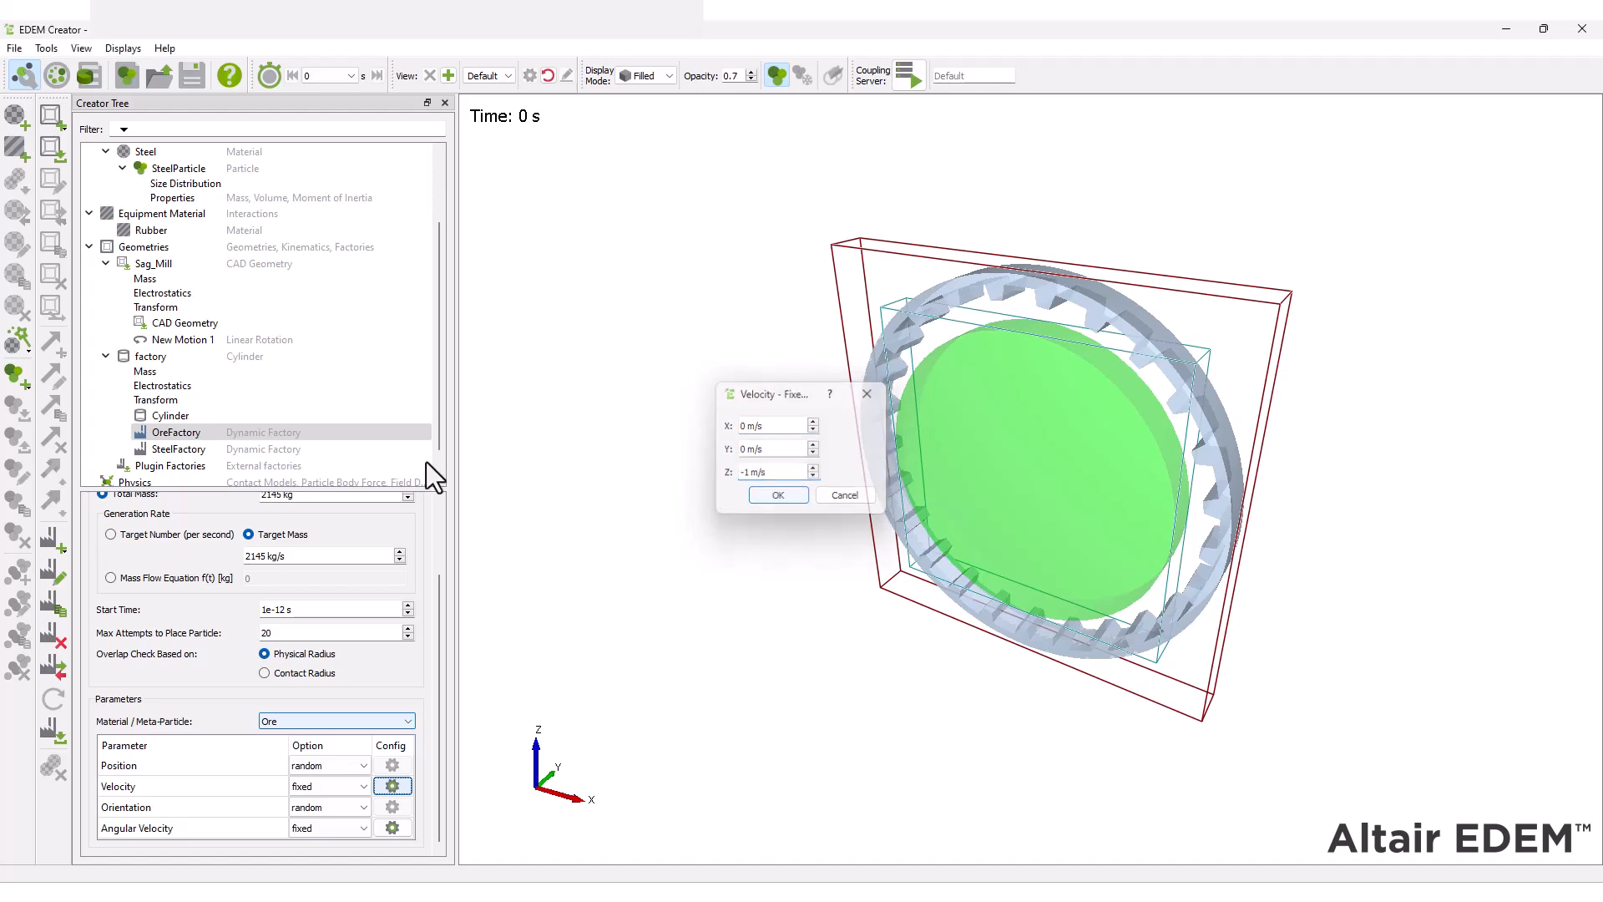
Limit SteelFactory to a total mass of 8073 kg with a target mass rate of 8073 kg/s.
click(349, 454)
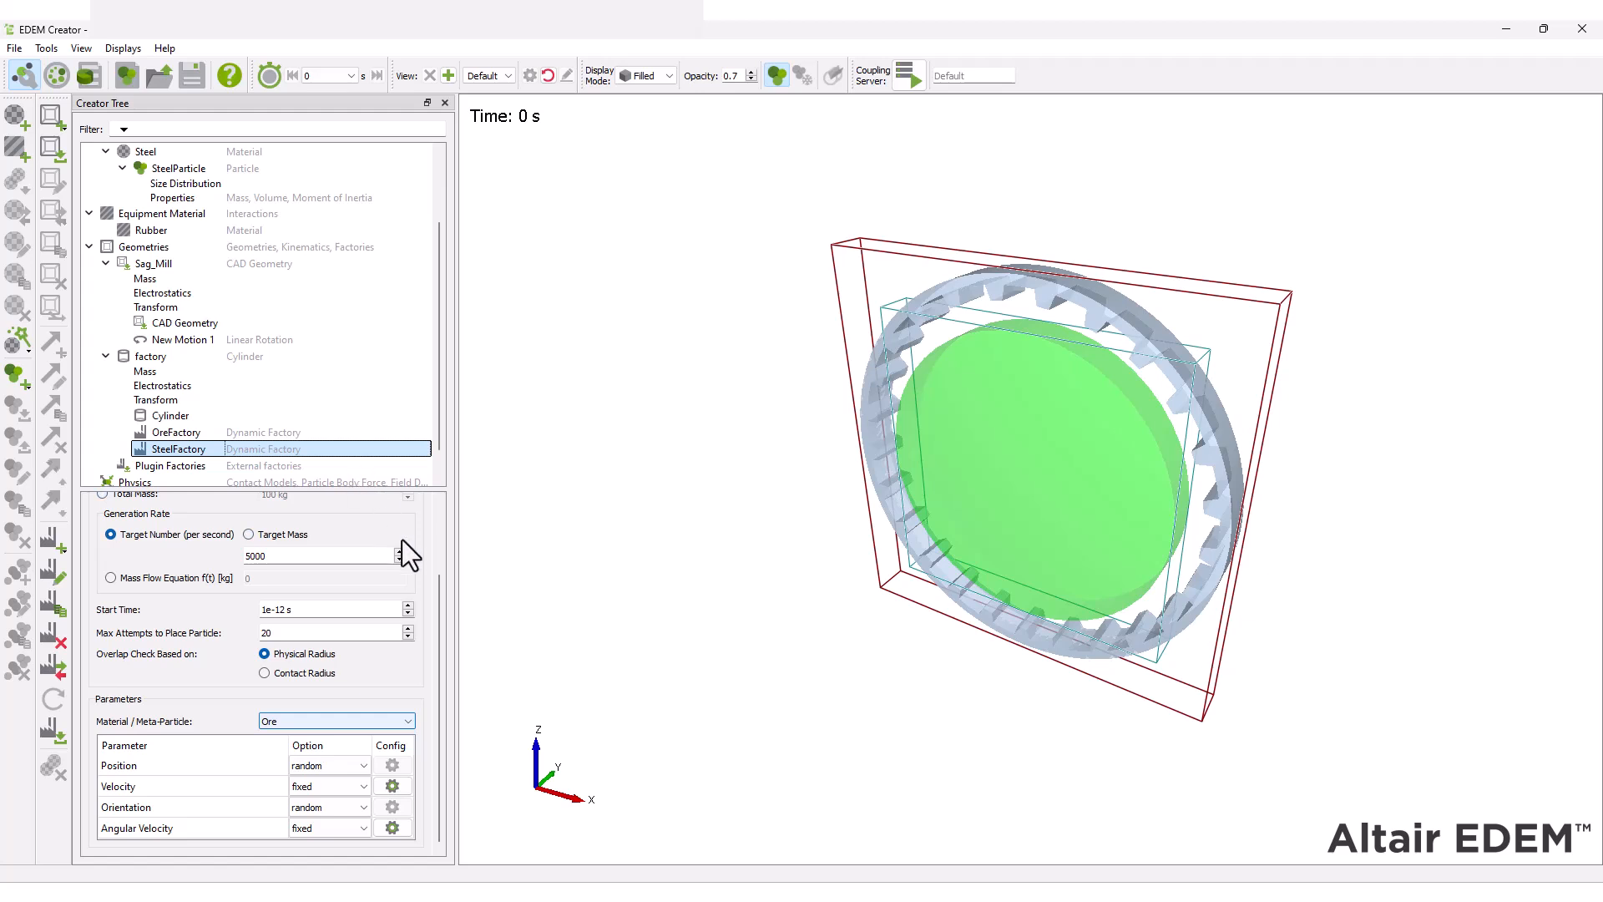
drag(439, 599, 429, 536)
click(137, 579)
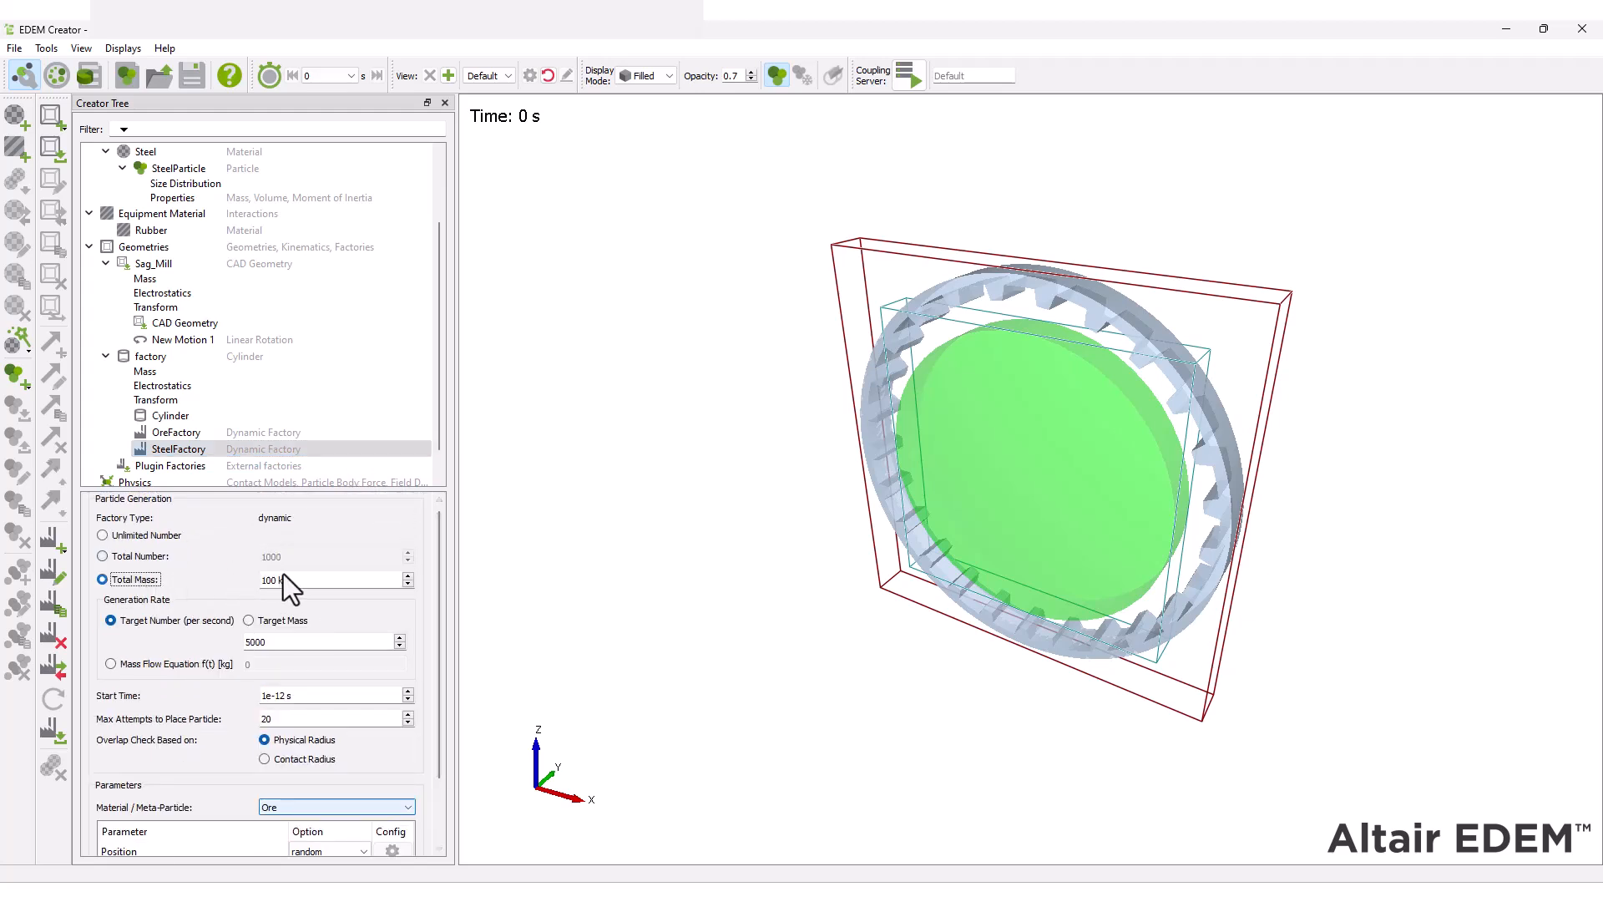
double_click(272, 579)
text(8073)
click(248, 620)
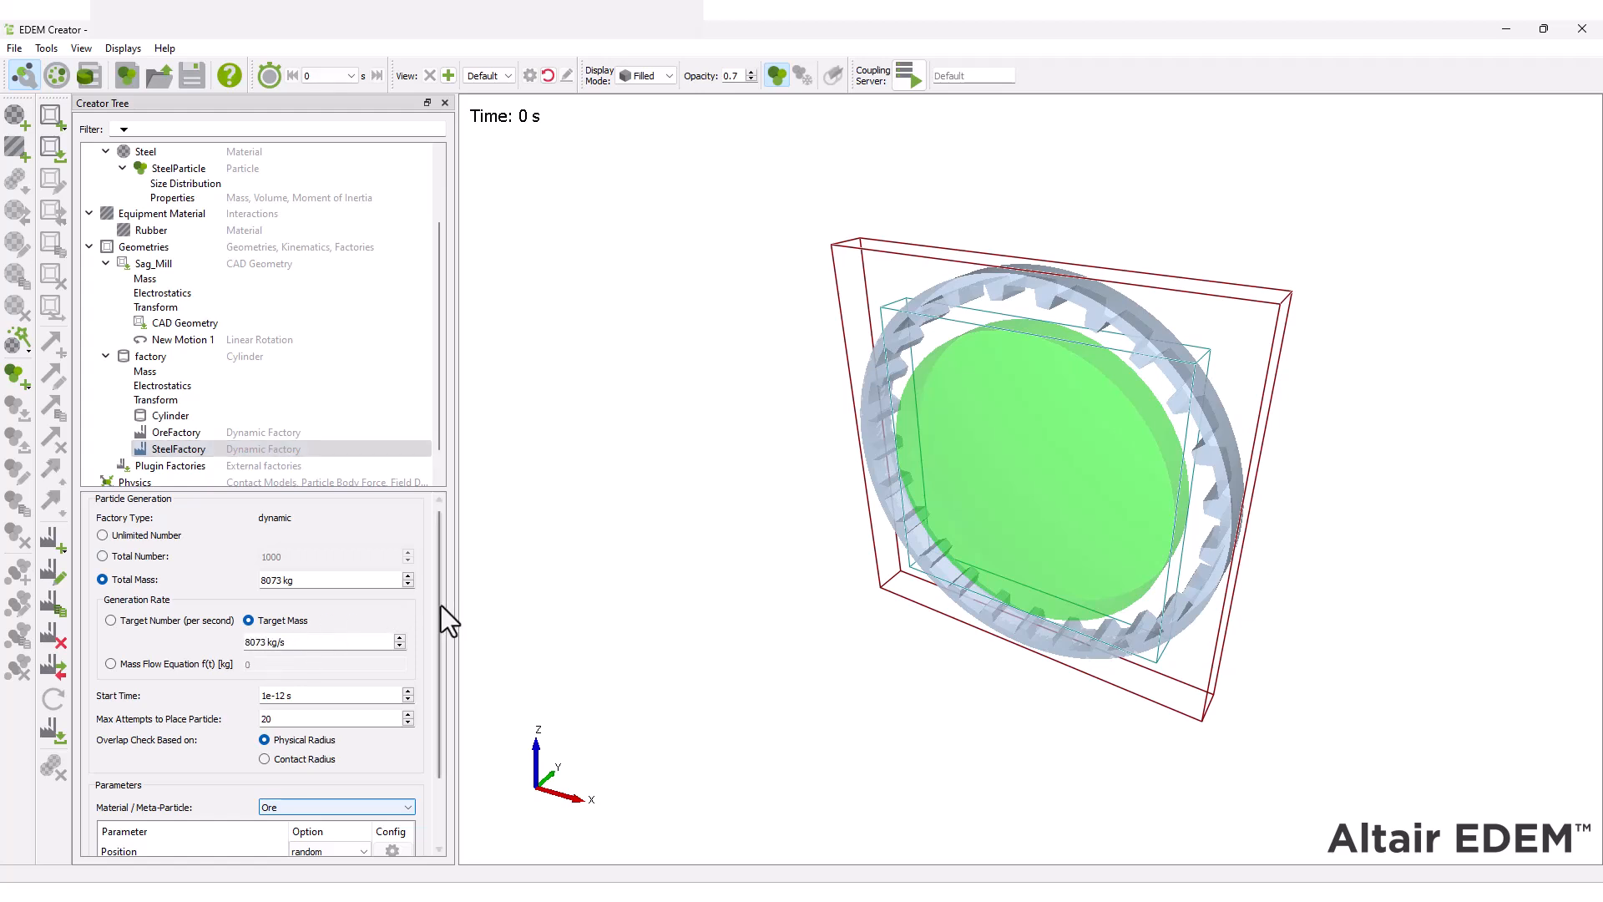
Assign the Steel material to SteelFactory and set its fixed particle velocity to -1 m/s along Z.
drag(441, 605, 442, 711)
click(404, 721)
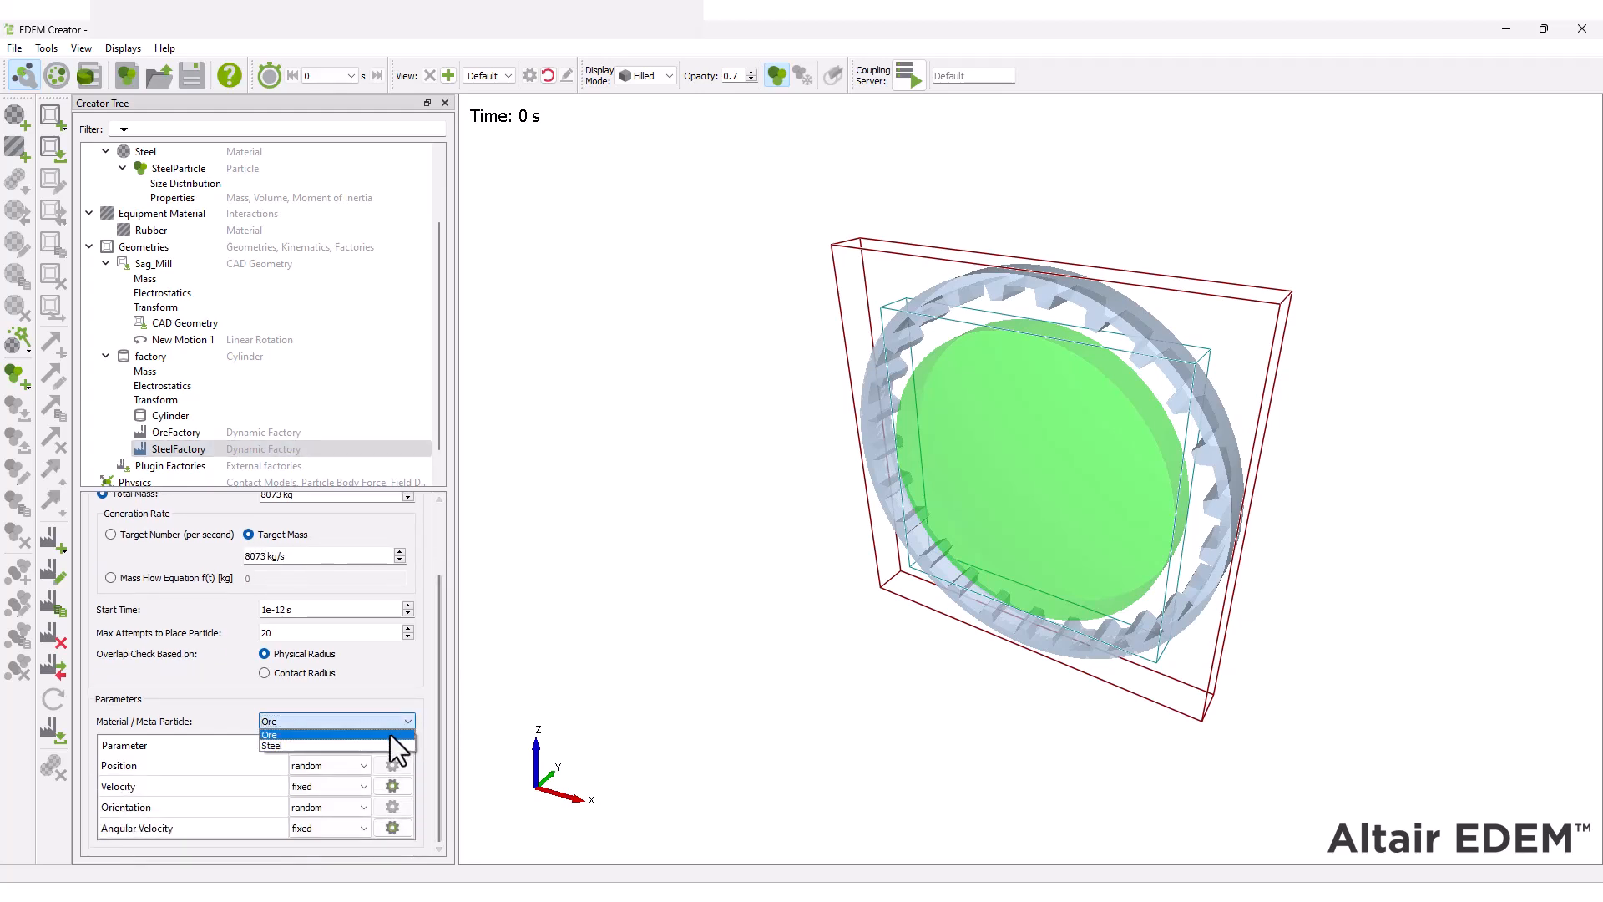
click(378, 745)
click(392, 787)
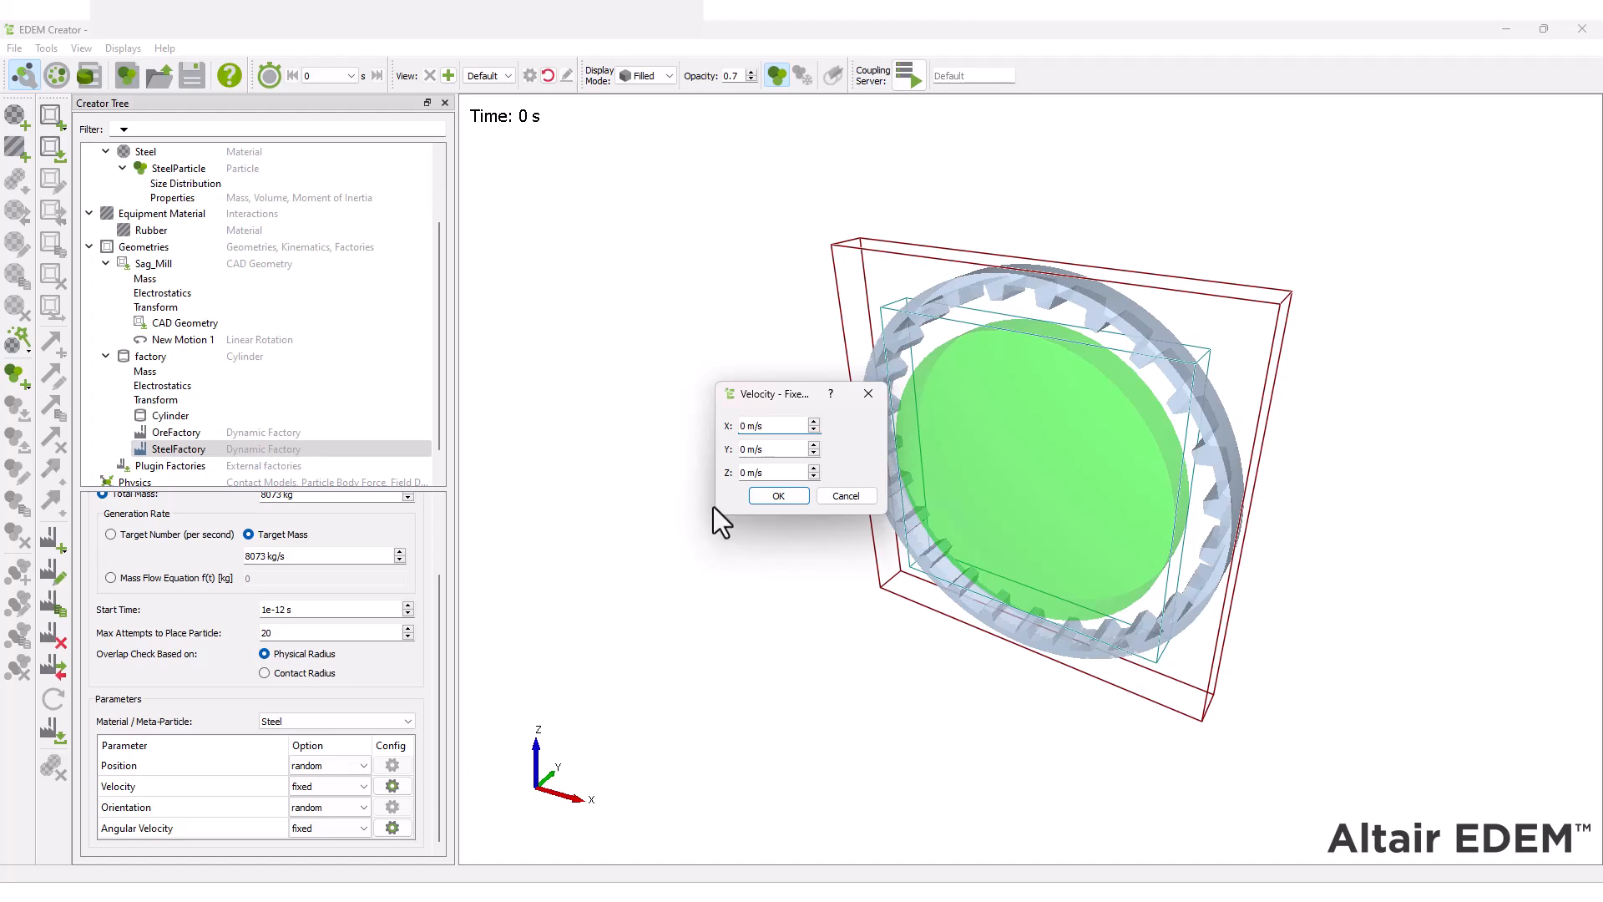
text(-1)
key(Return)
Add the Tavares UFRJ Breakage model to the particle-to-particle contact chain in the physics settings.
scroll(223, 458, down, 1)
click(122, 454)
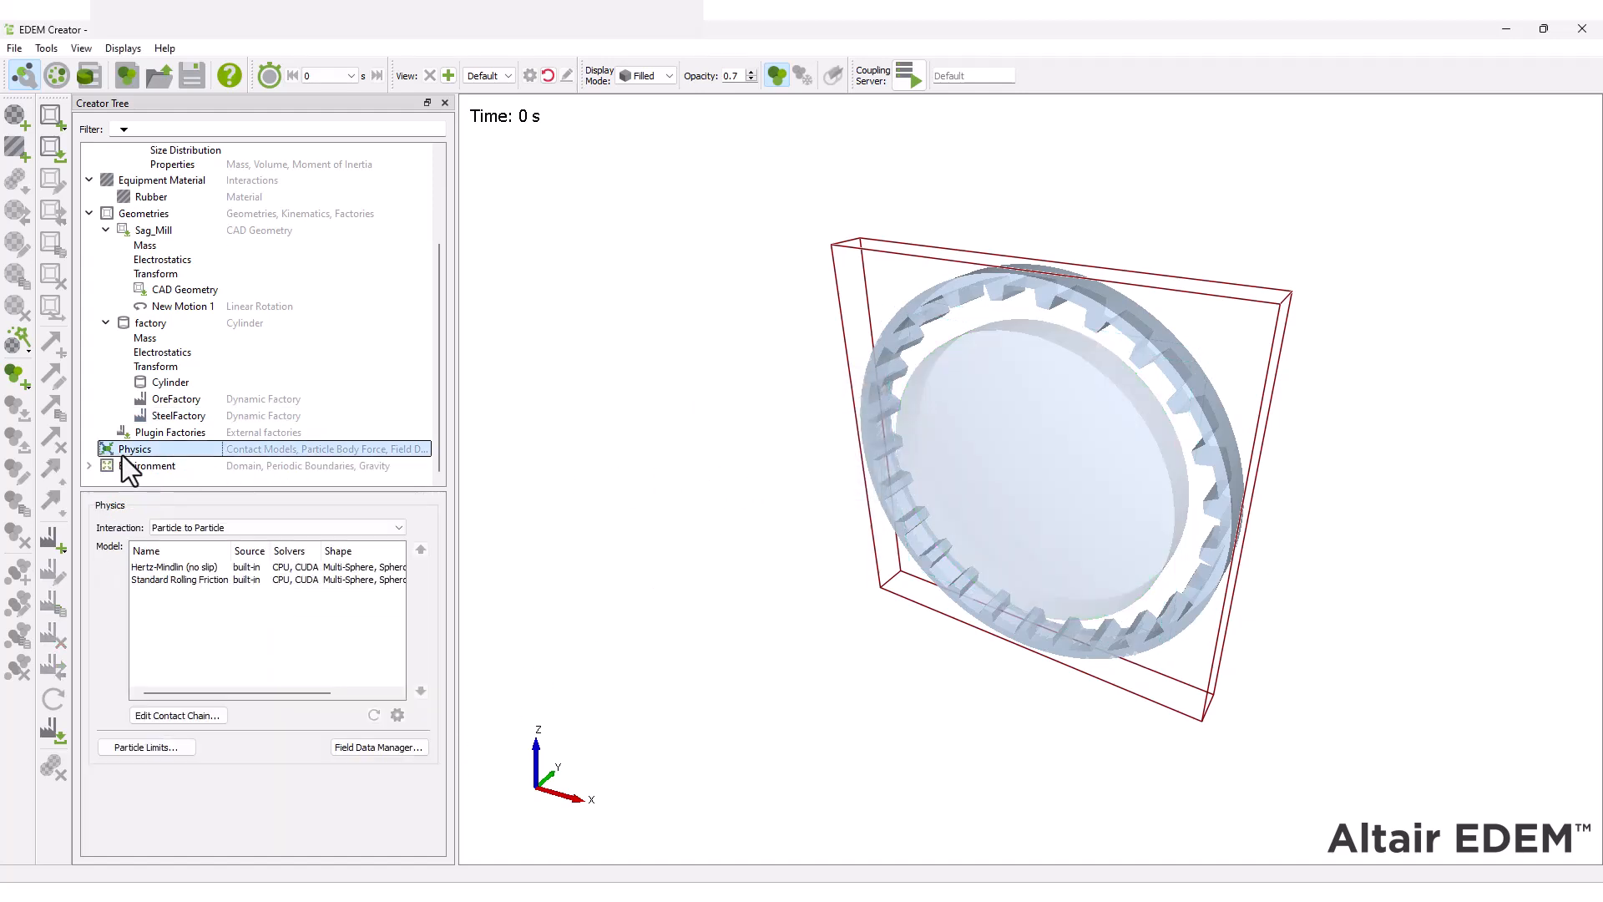
click(180, 715)
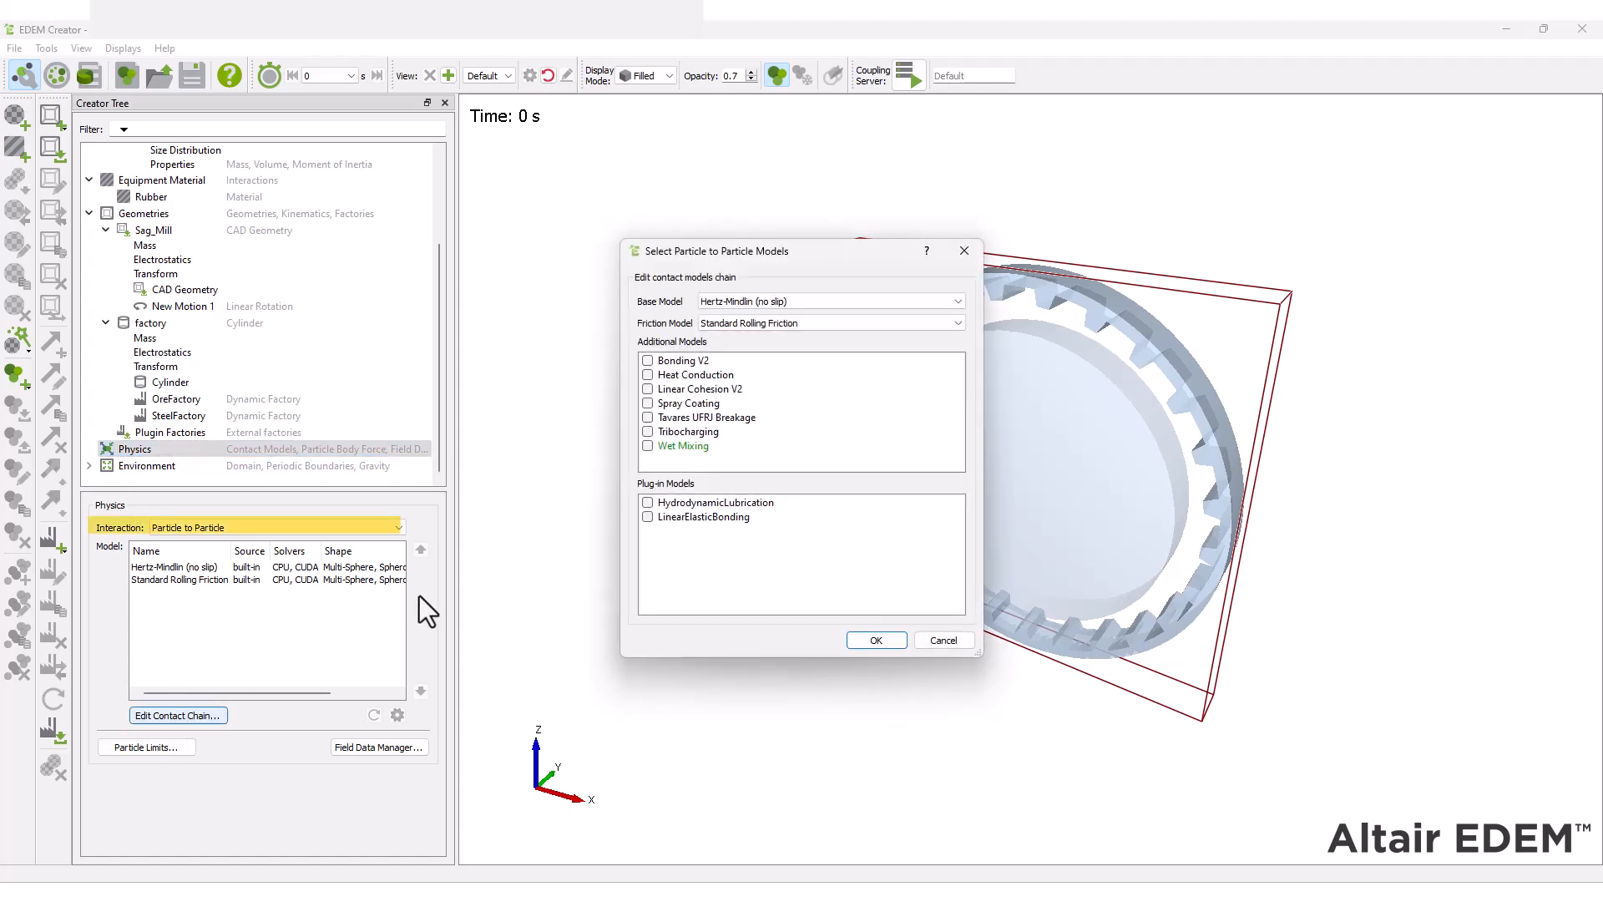
click(708, 419)
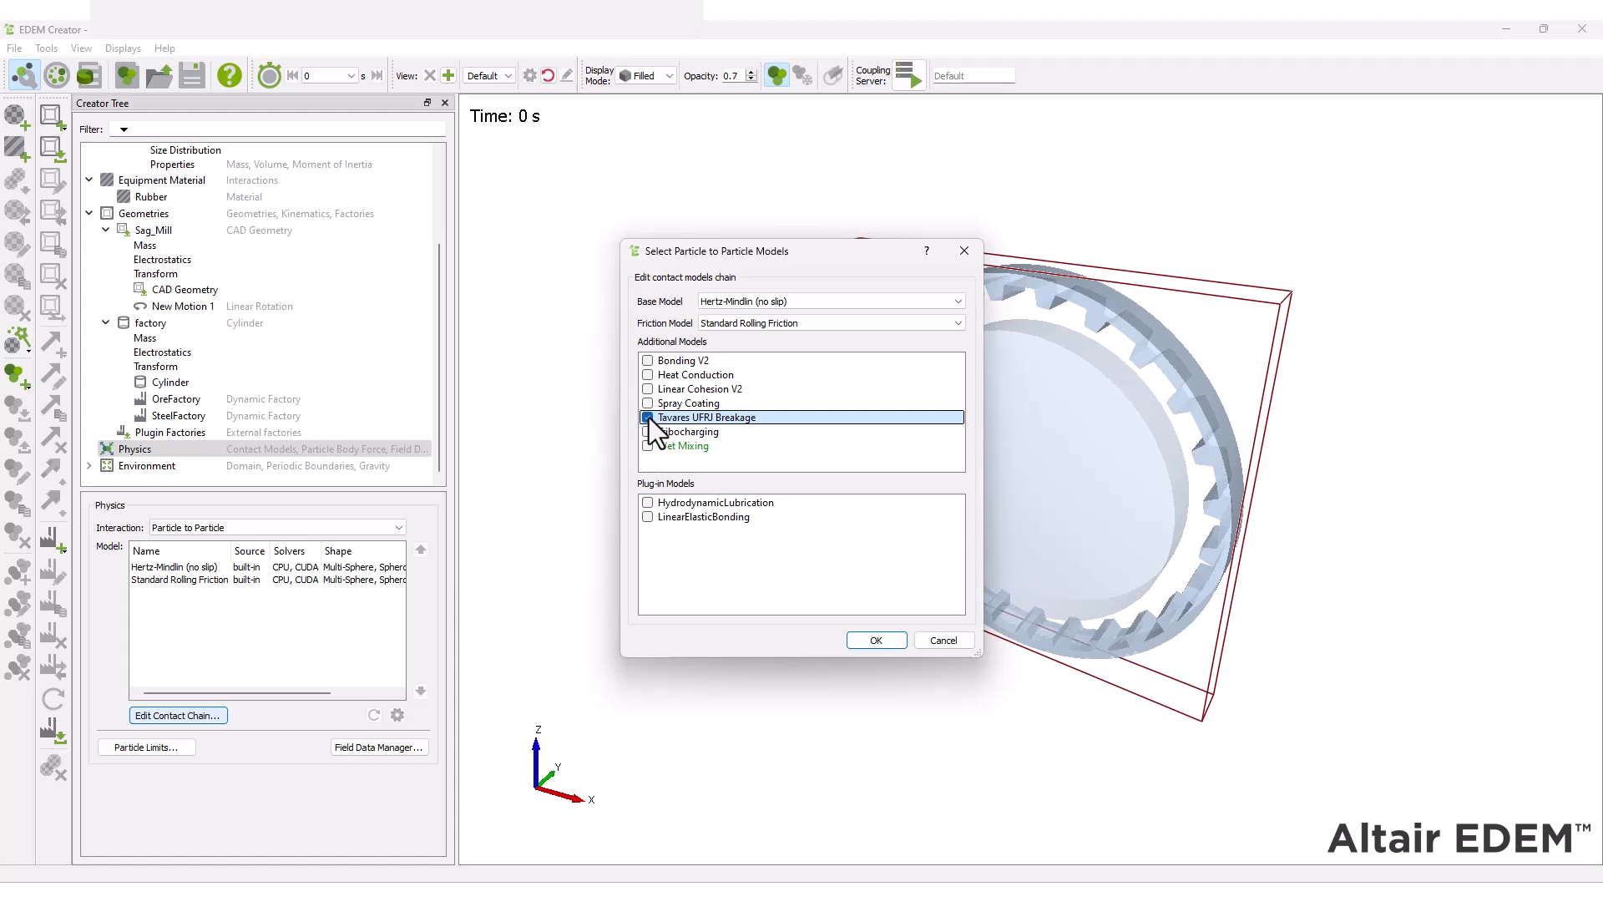
key(Return)
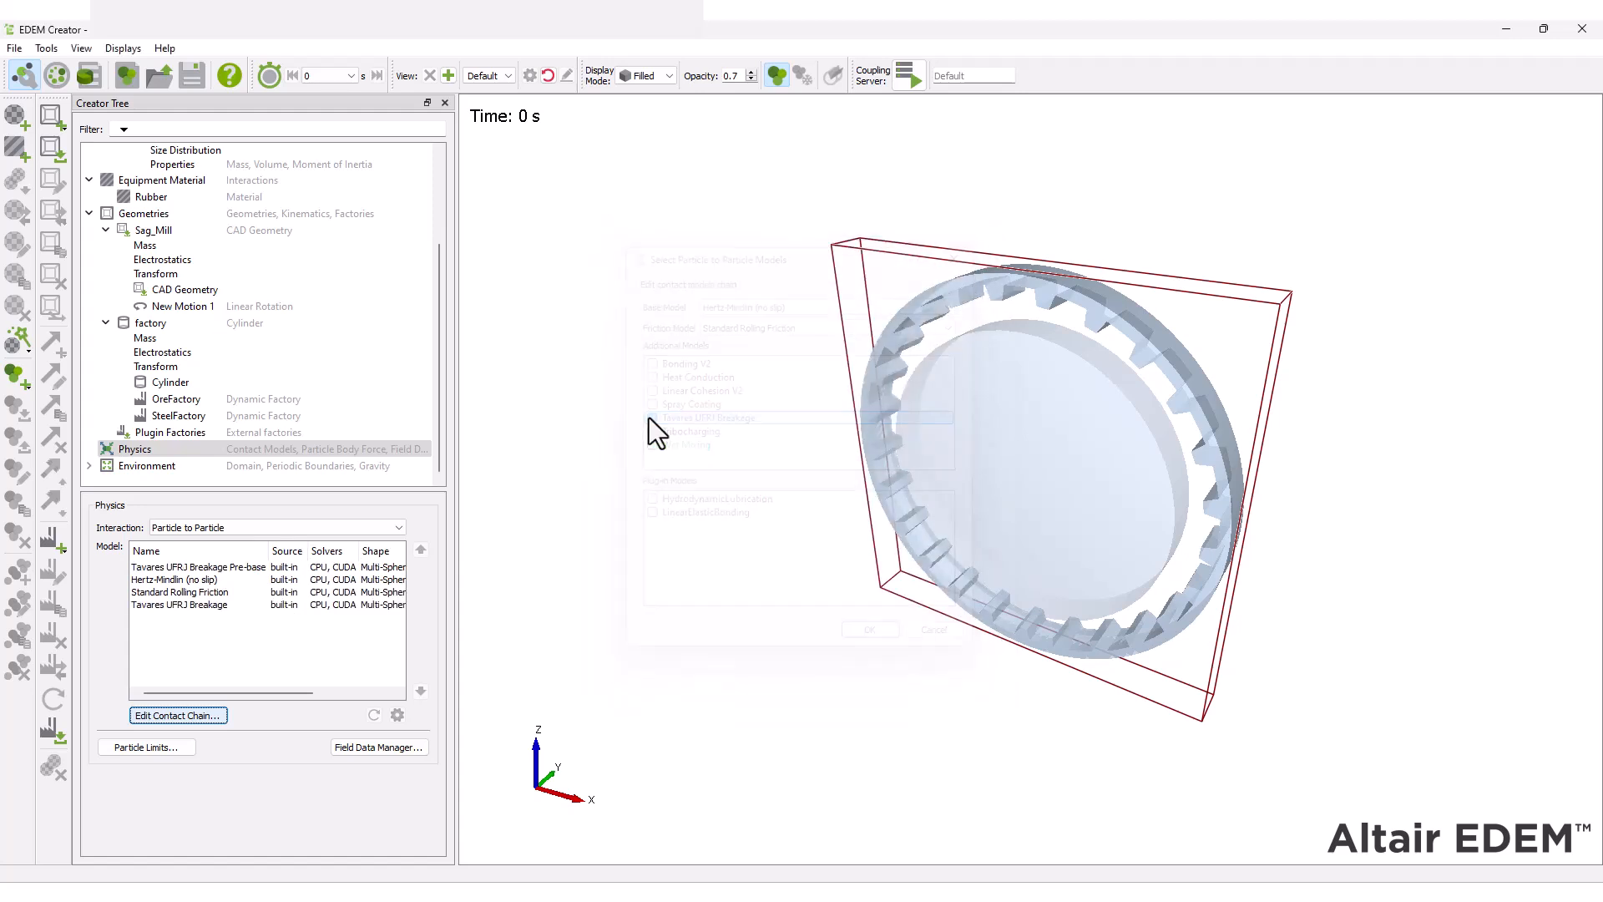
Add OreParticle as a breakage material in the Tavares UFRJ Breakage configuration.
click(251, 605)
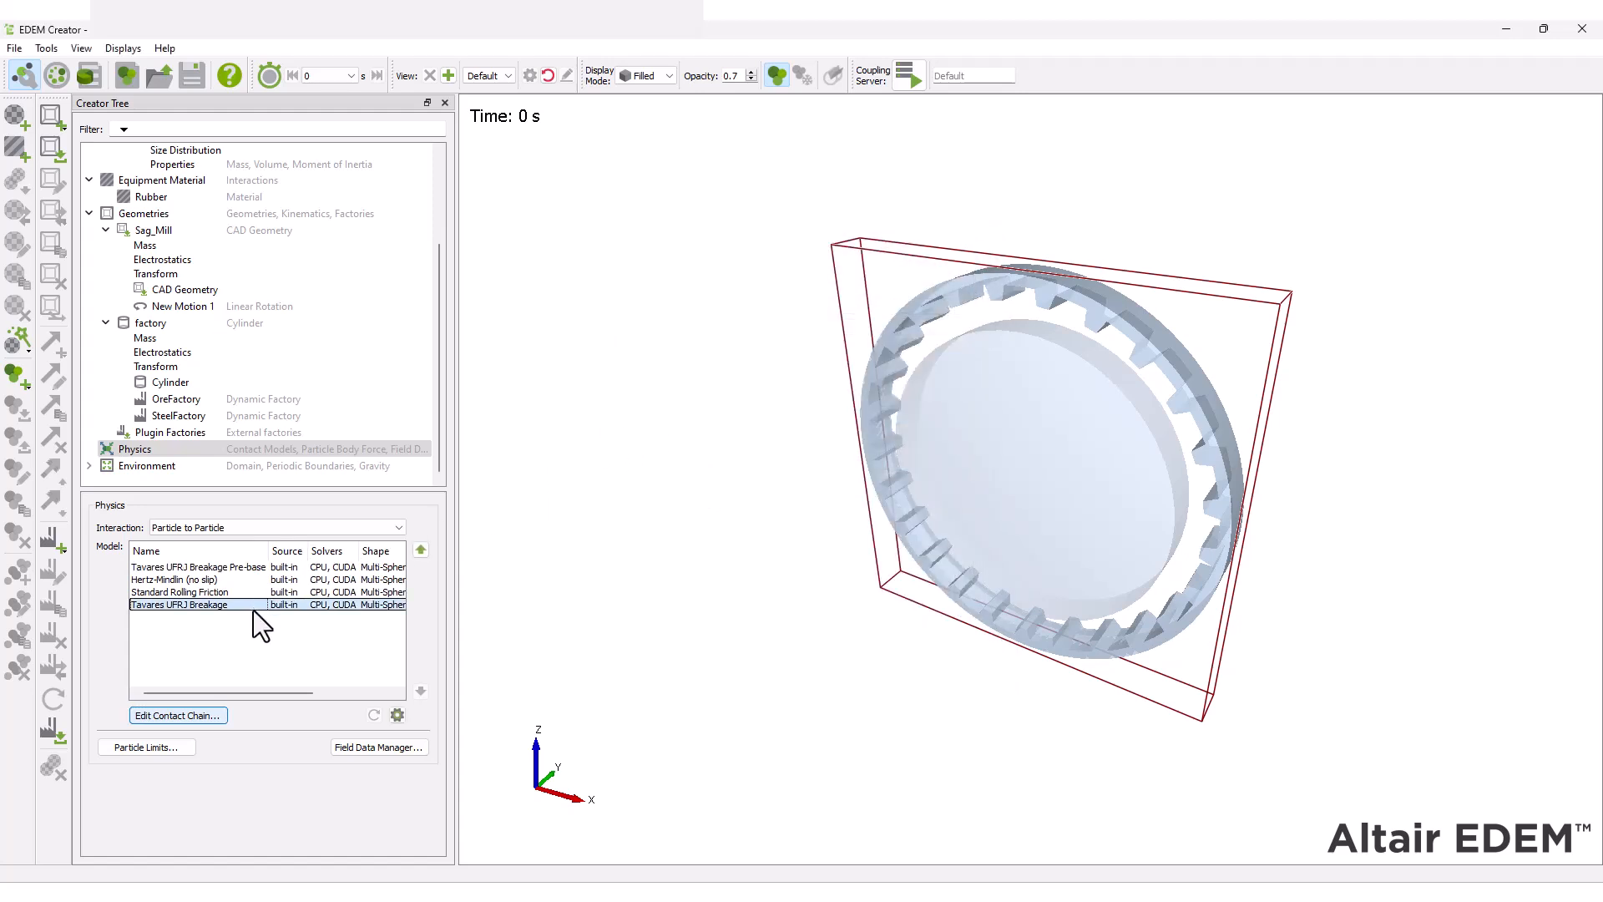
click(398, 715)
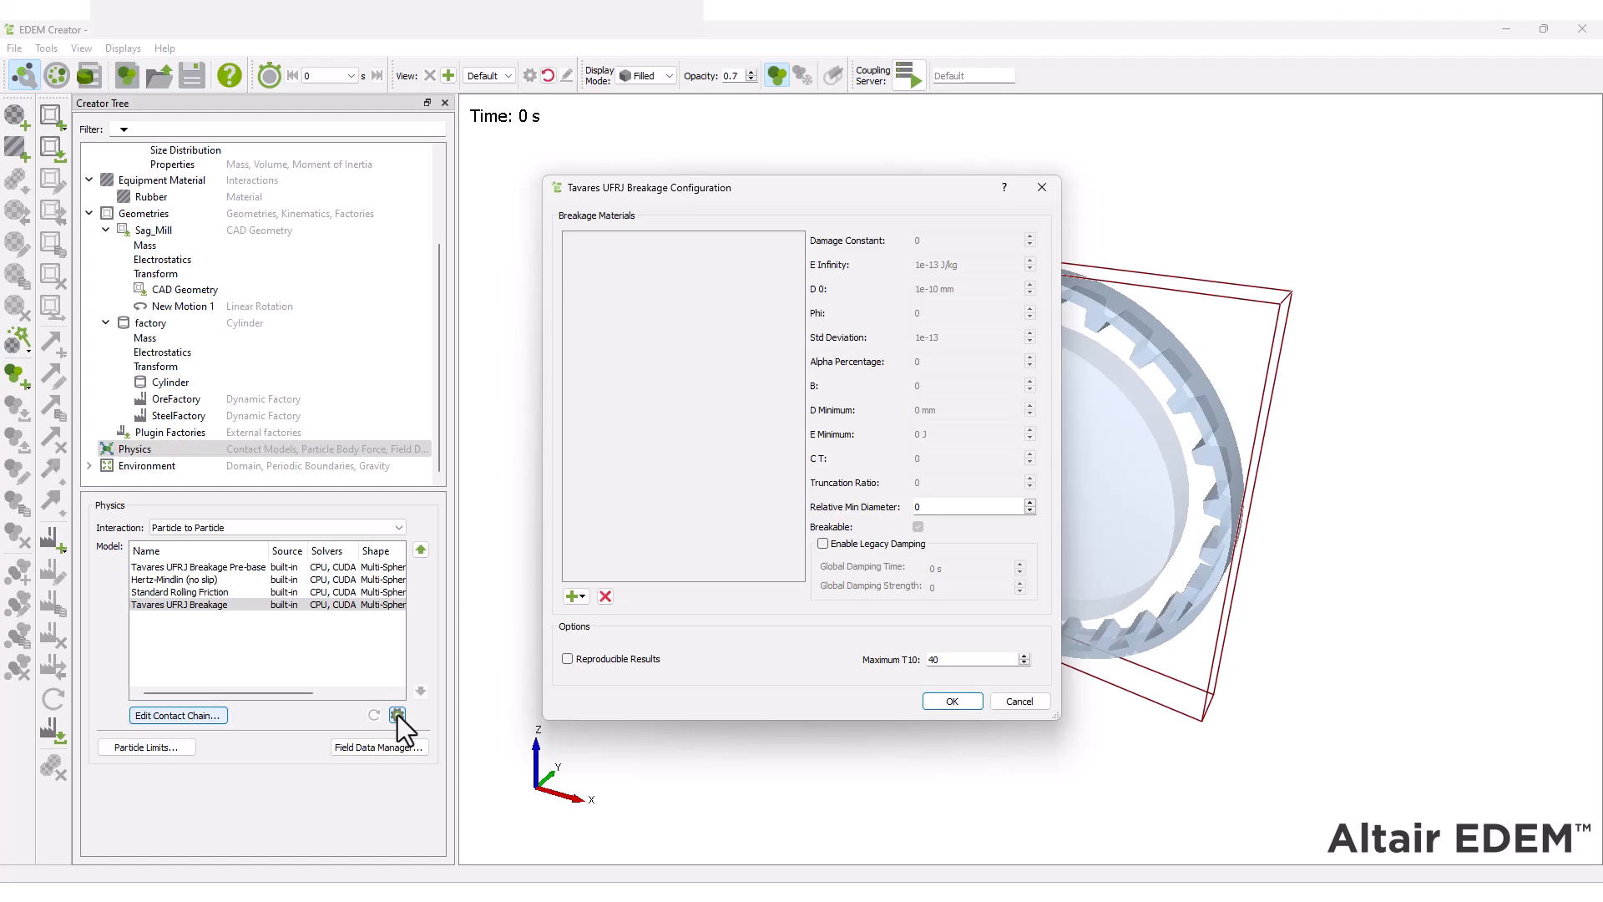
click(577, 597)
click(593, 618)
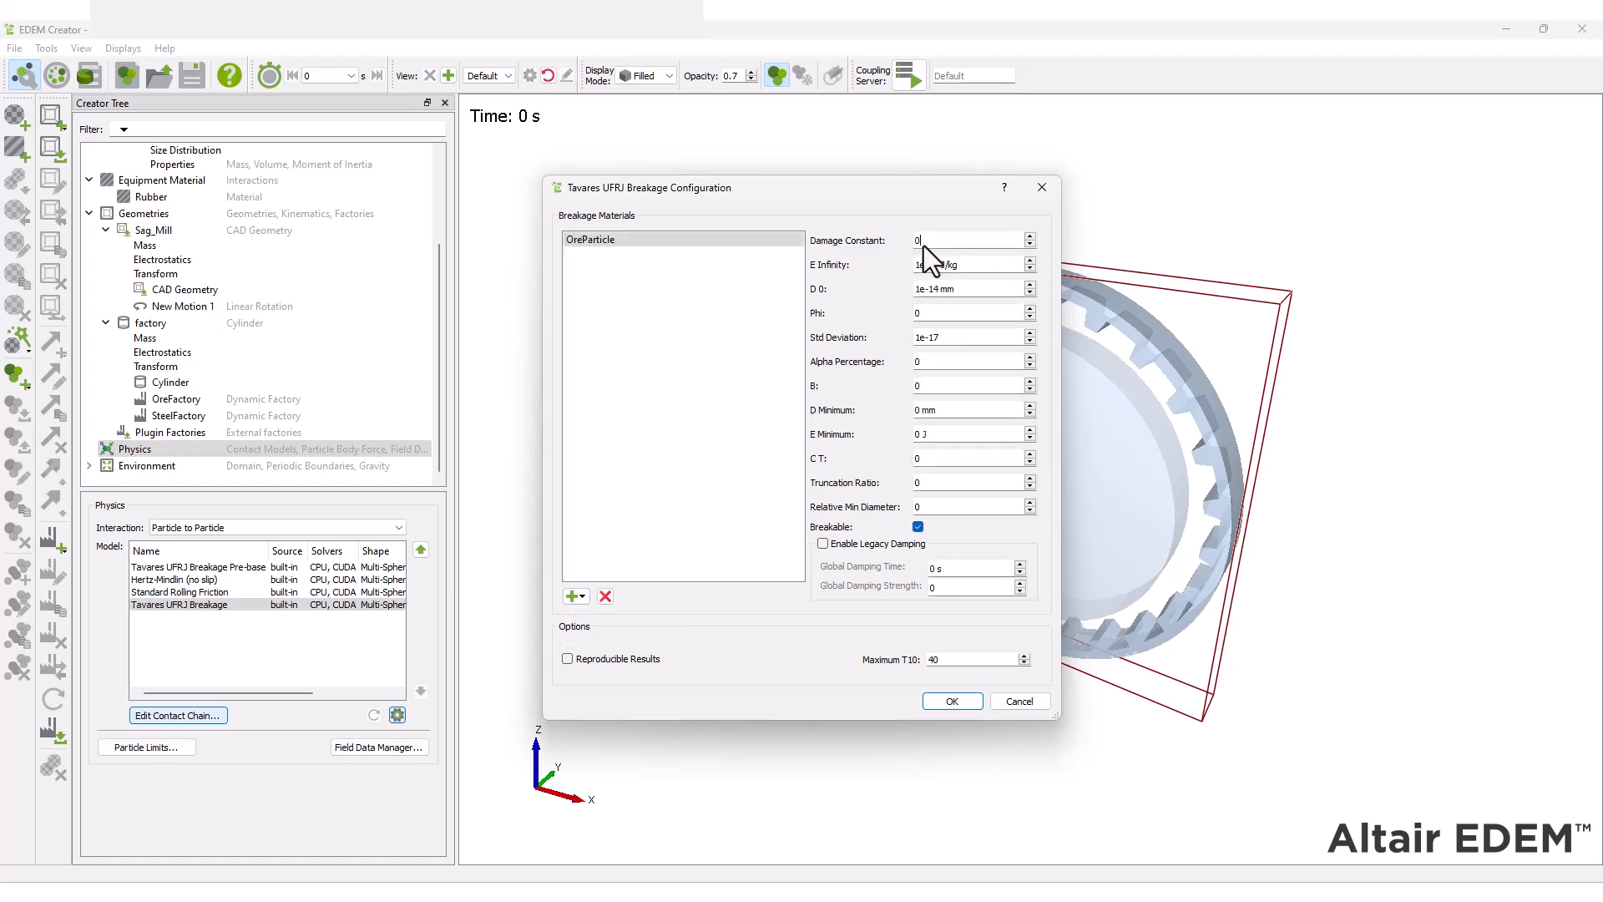
For OreParticle, set Damage Constant 5.4, E Infinity 7 J/kg, D 0 100 mm, Phi 0.8 and Std Deviation 0.39.
text(5.4)
key(Tab)
text(7)
key(Tab)
text(100)
key(Tab)
text(0.8)
key(Tab)
text(0.39)
key(Tab)
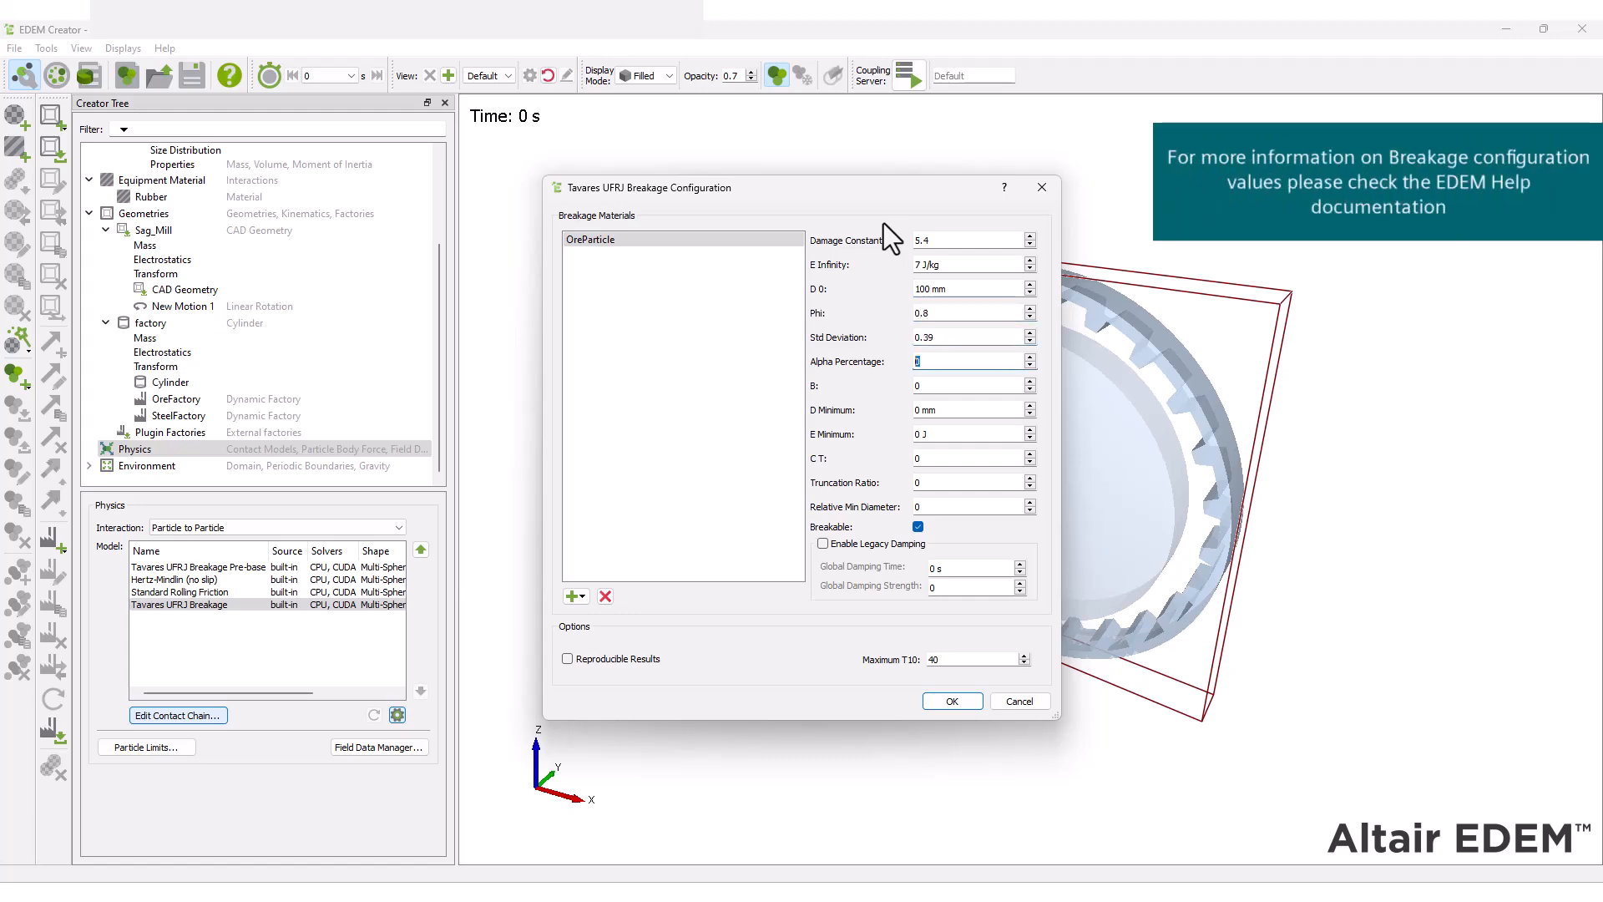
For OreParticle, set Alpha Percentage 53.3, B 0.033, D Minimum 5 mm and E Minimum 0.0001 J.
text(53.3)
key(Tab)
text(0.033)
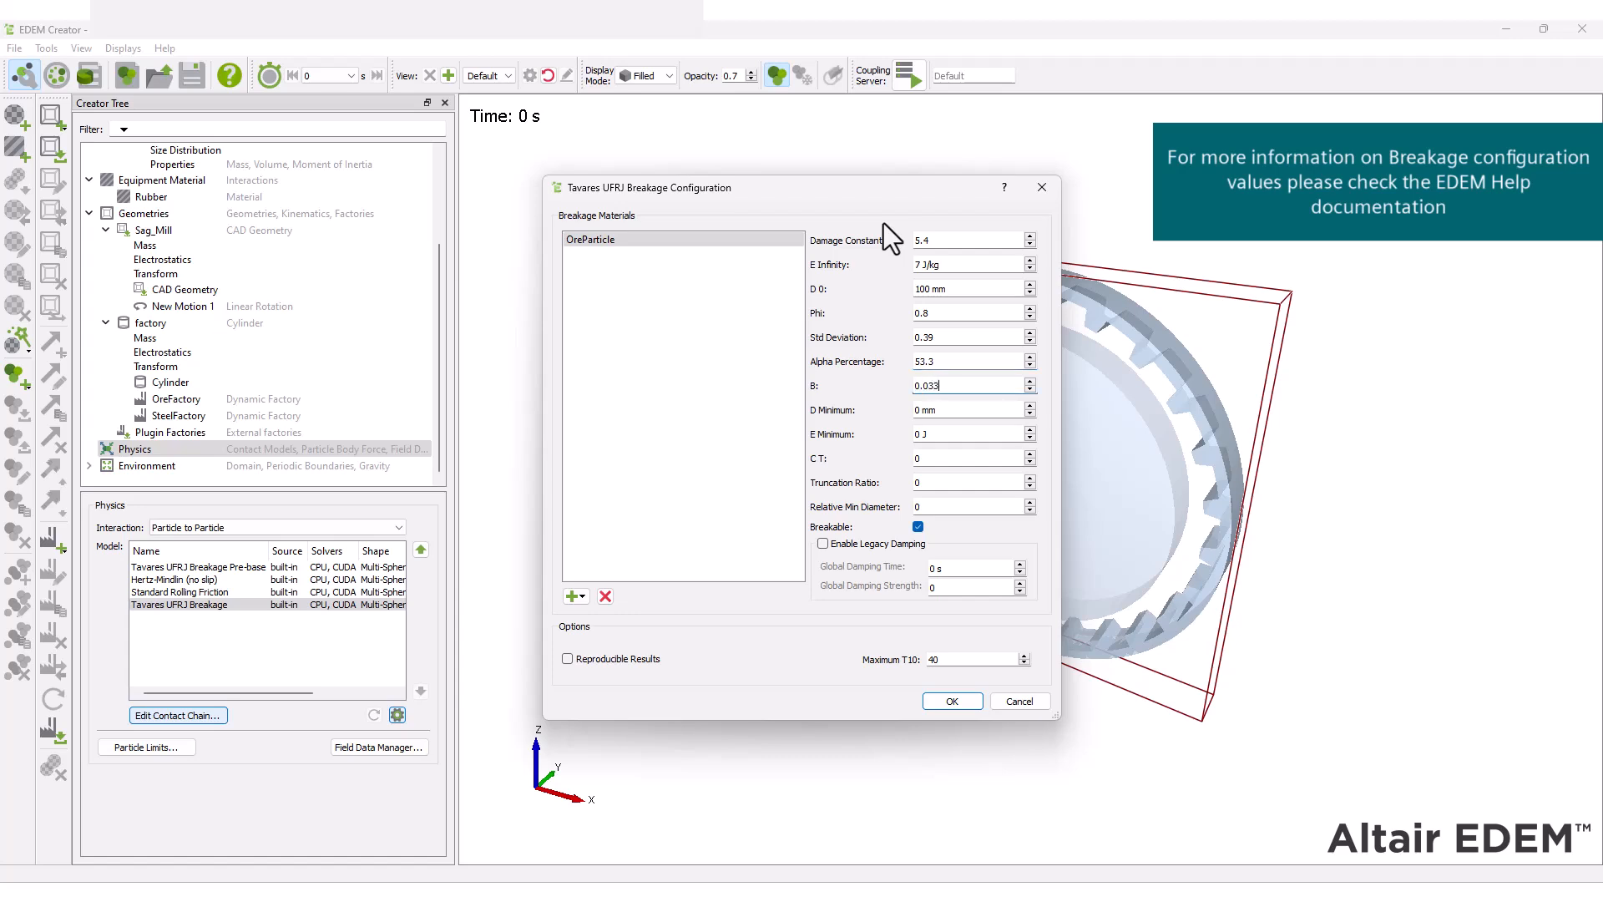
key(Tab)
text(5)
key(Tab)
text(0.0001)
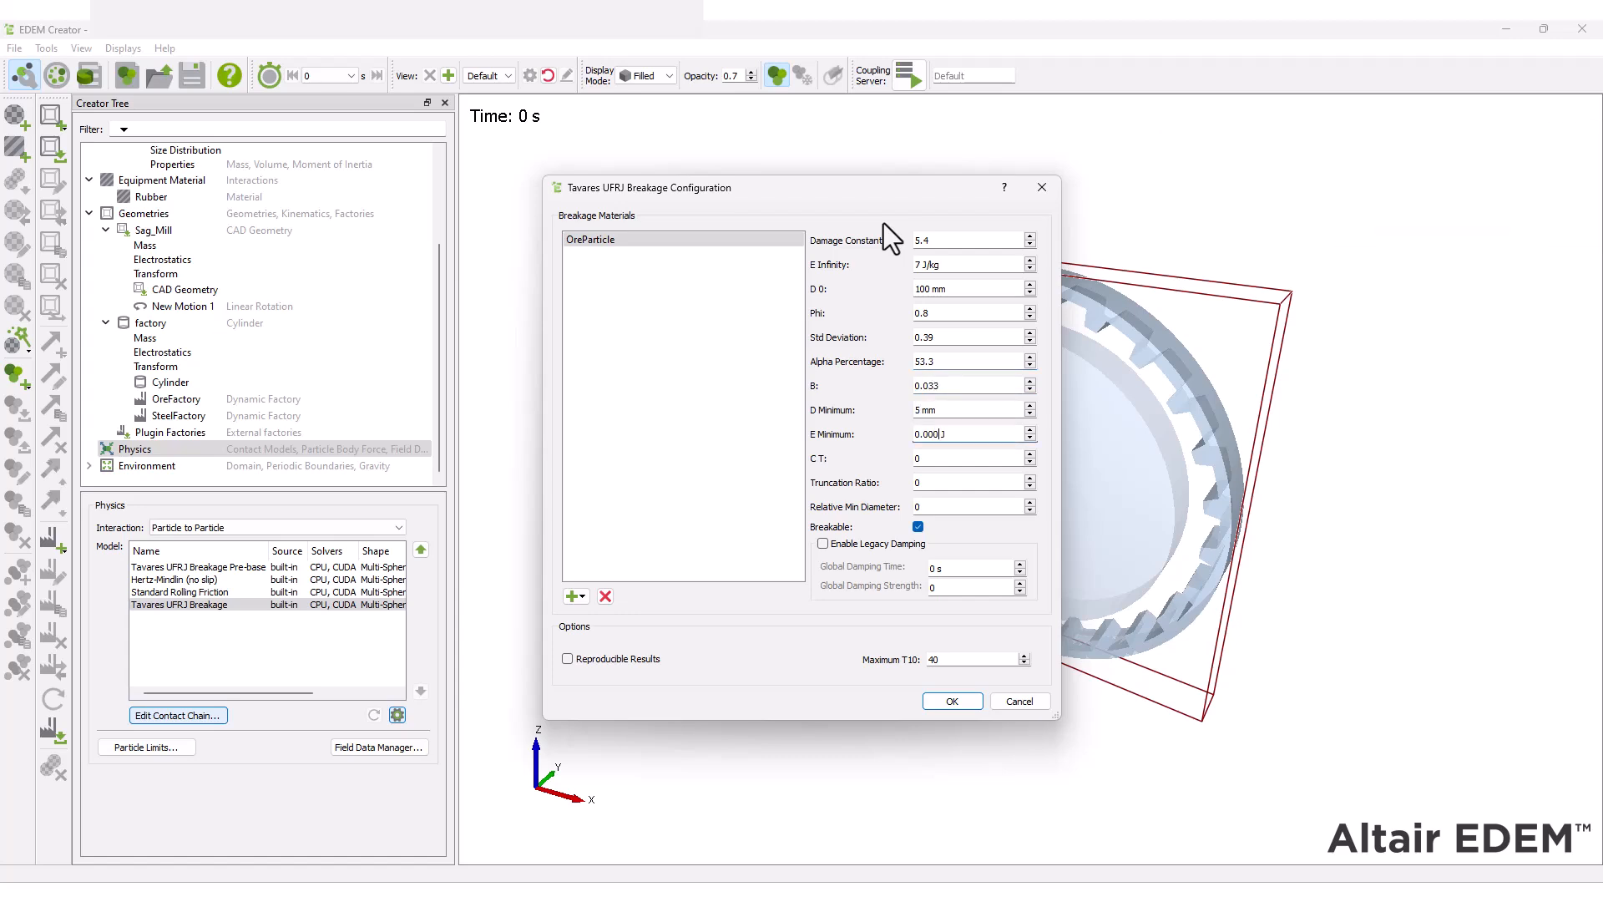
Set OreParticle's Truncation Ratio to 100 and Relative Min Diameter to 0.2, and enable Reproducible Results for the breakage model.
key(Tab)
key(Tab)
text(100)
key(Tab)
text(0.2)
click(660, 651)
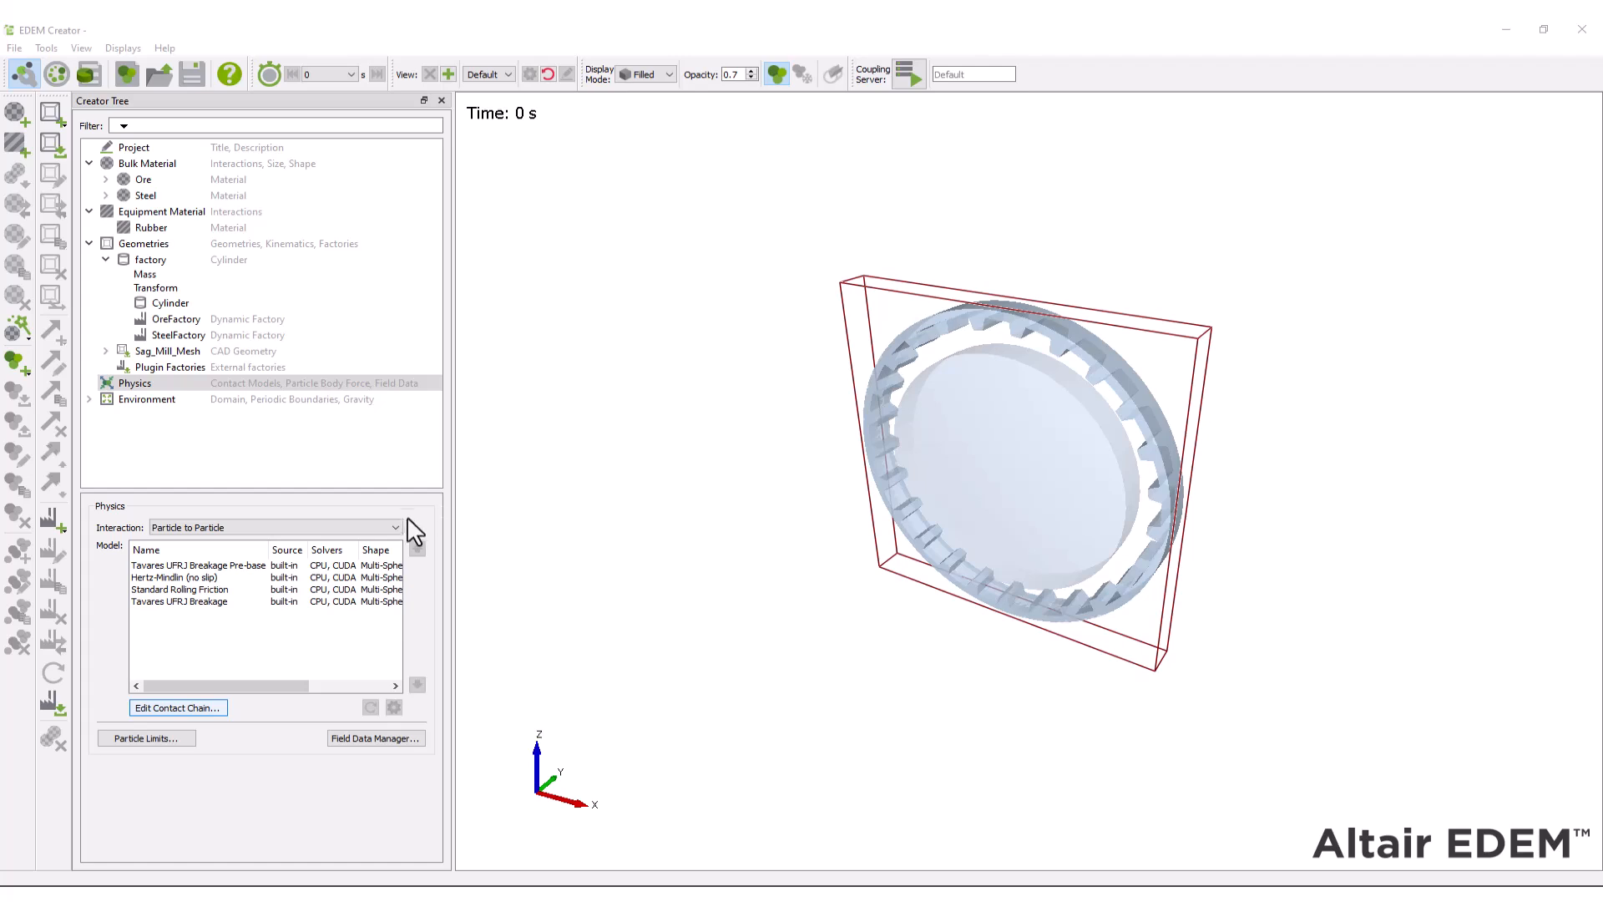
Check the Particle to Geometry and Particle Body Force model chains for the Tavares UFRJ Breakage model.
click(393, 528)
click(364, 549)
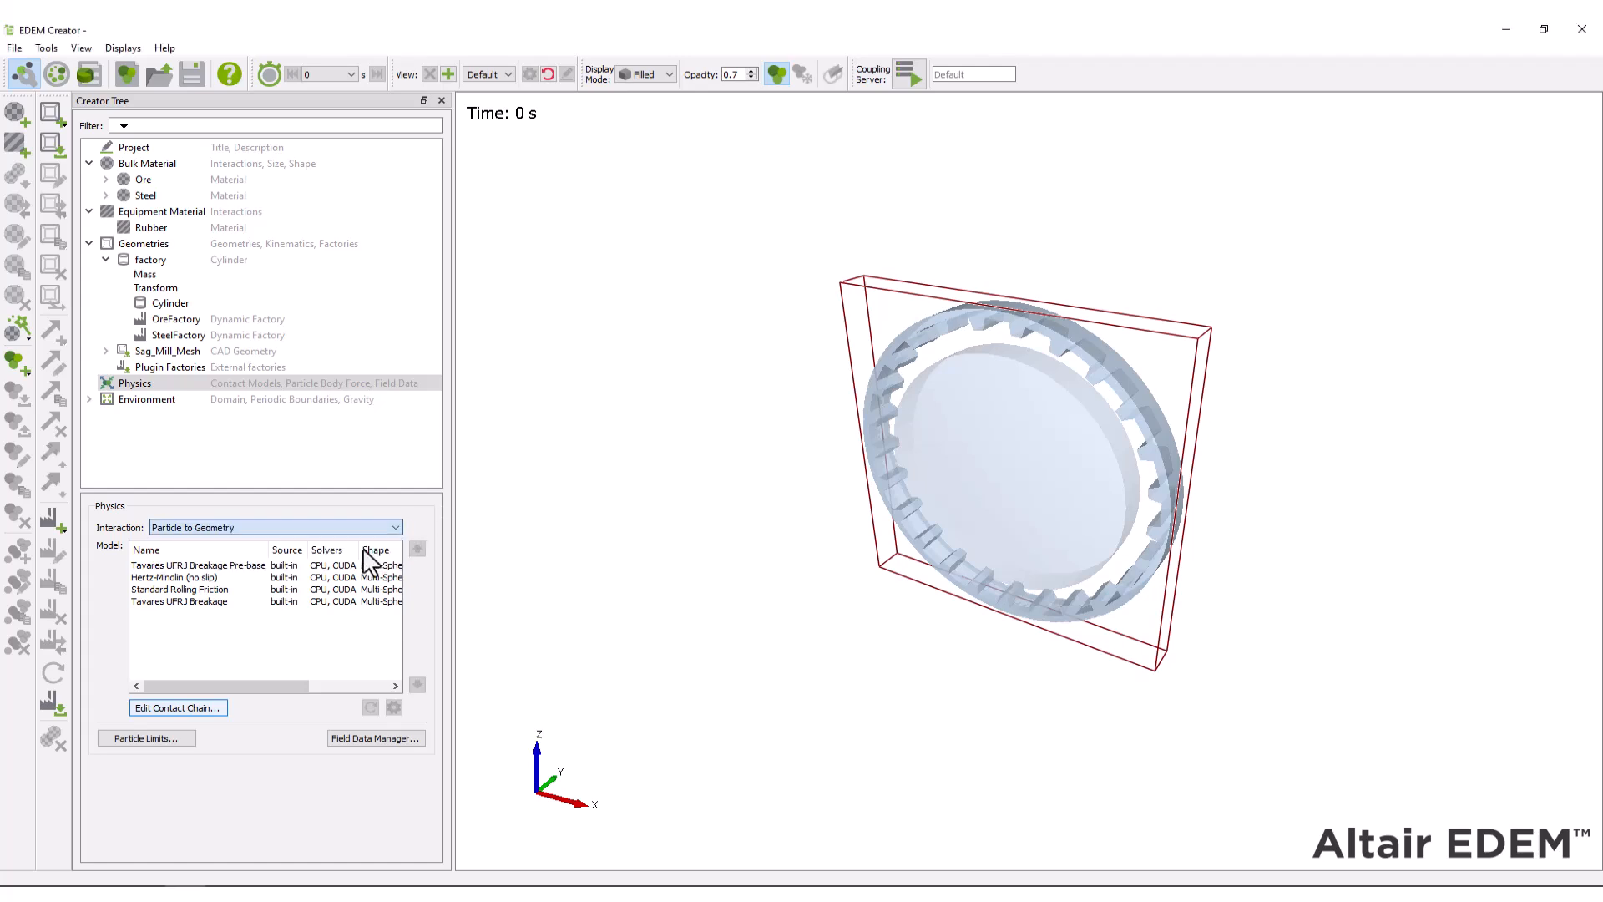
click(220, 709)
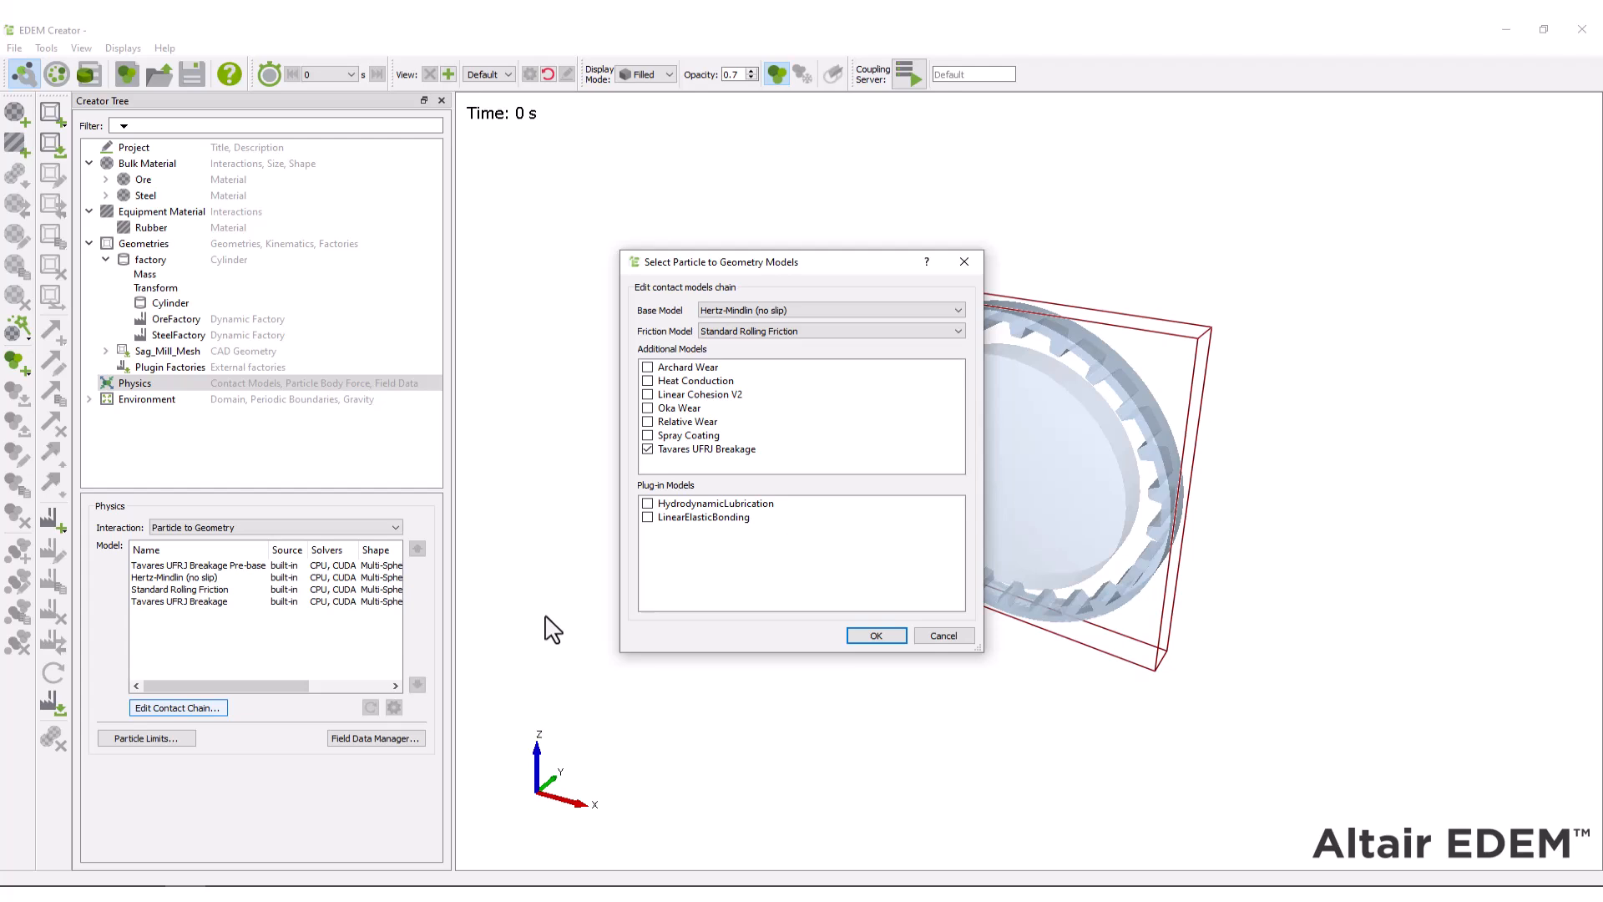
click(394, 528)
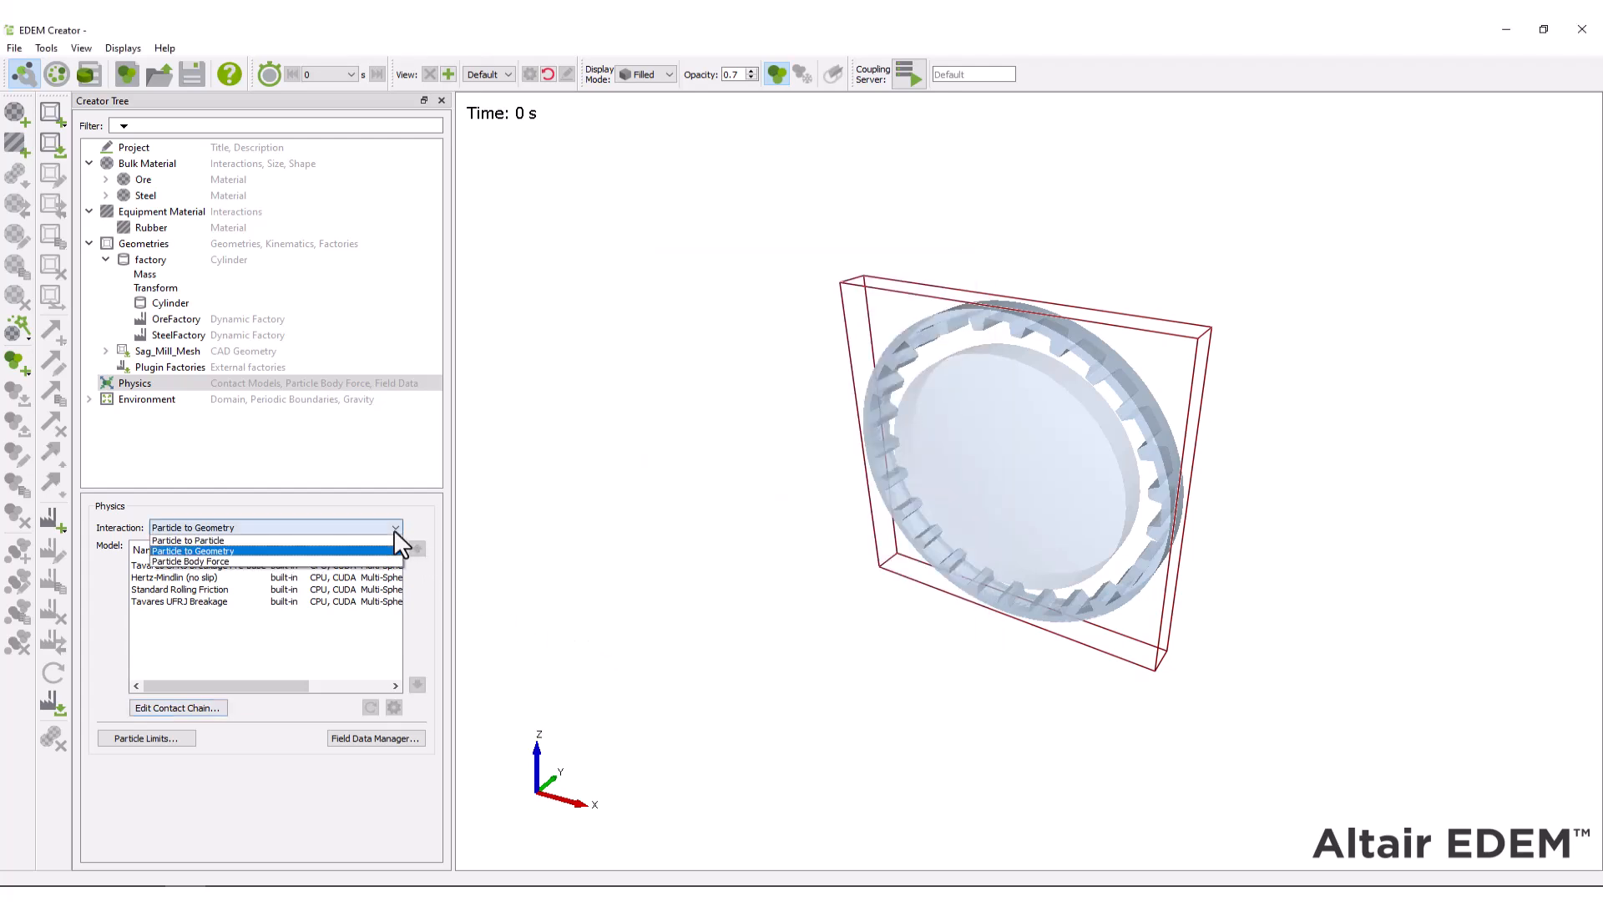
click(332, 562)
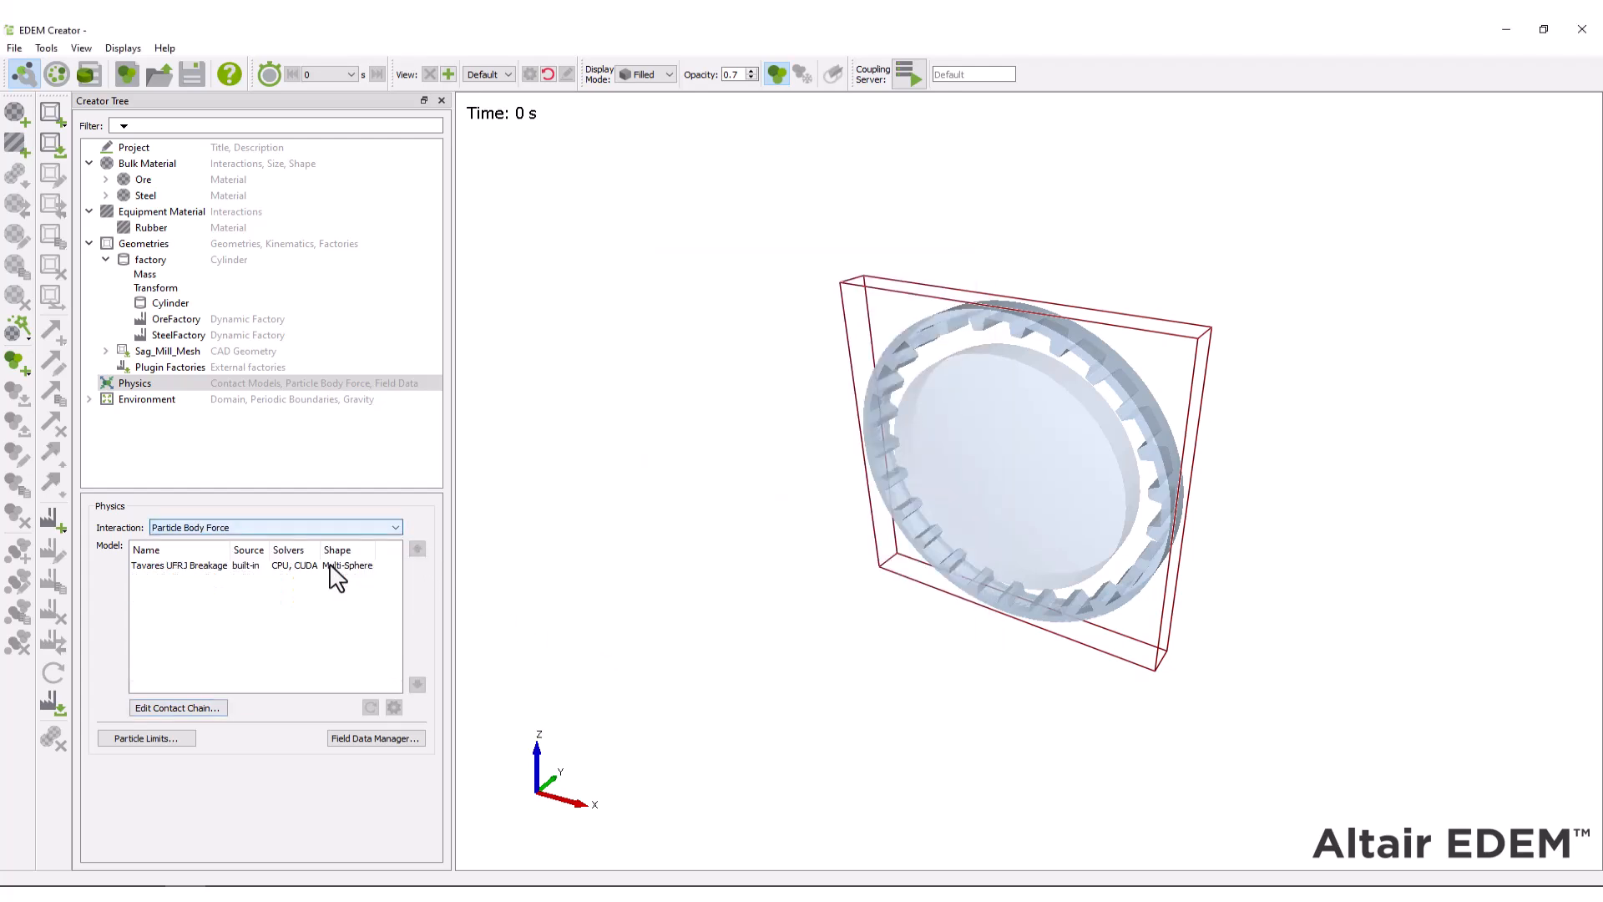
click(203, 708)
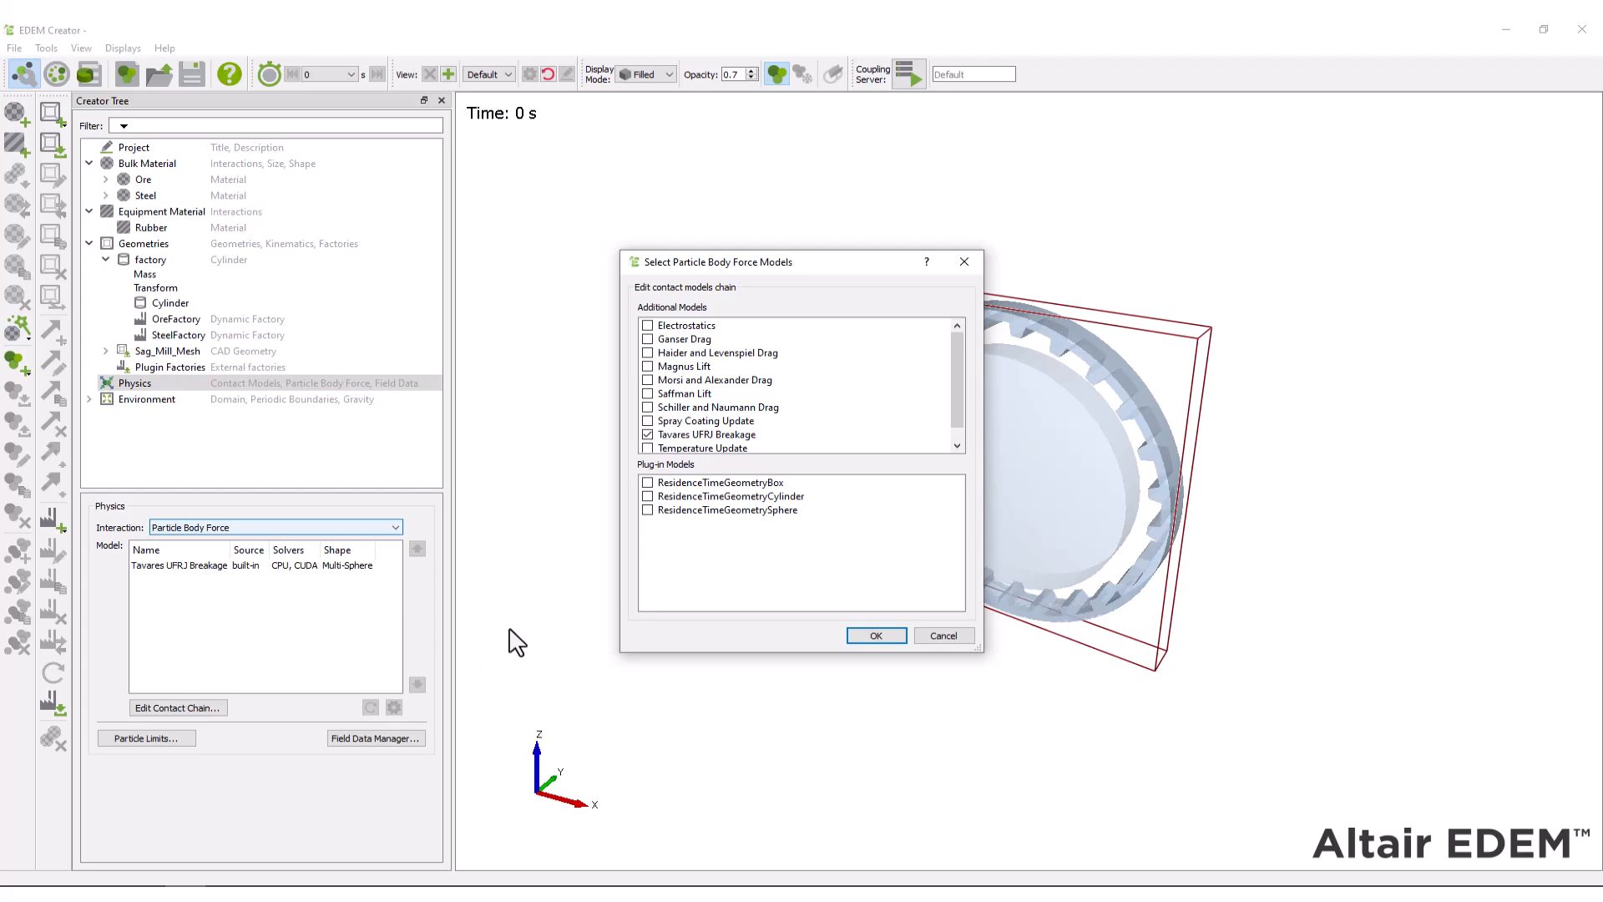
key(Return)
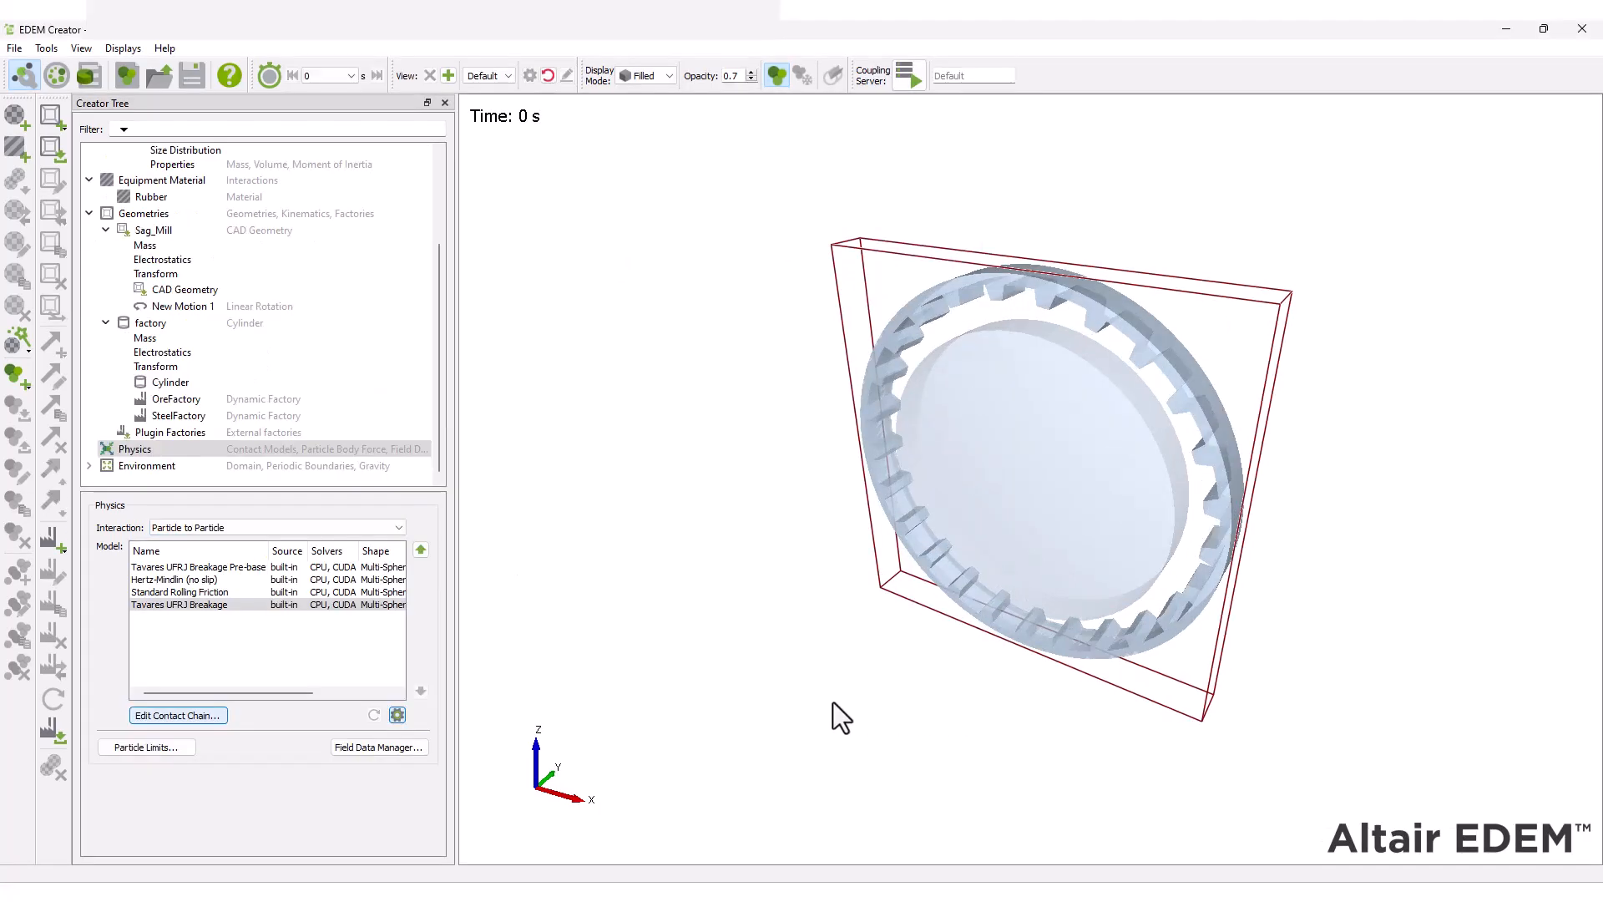
Enable linear periodic boundaries in the Y direction under the environment's boundary conditions.
key(Down)
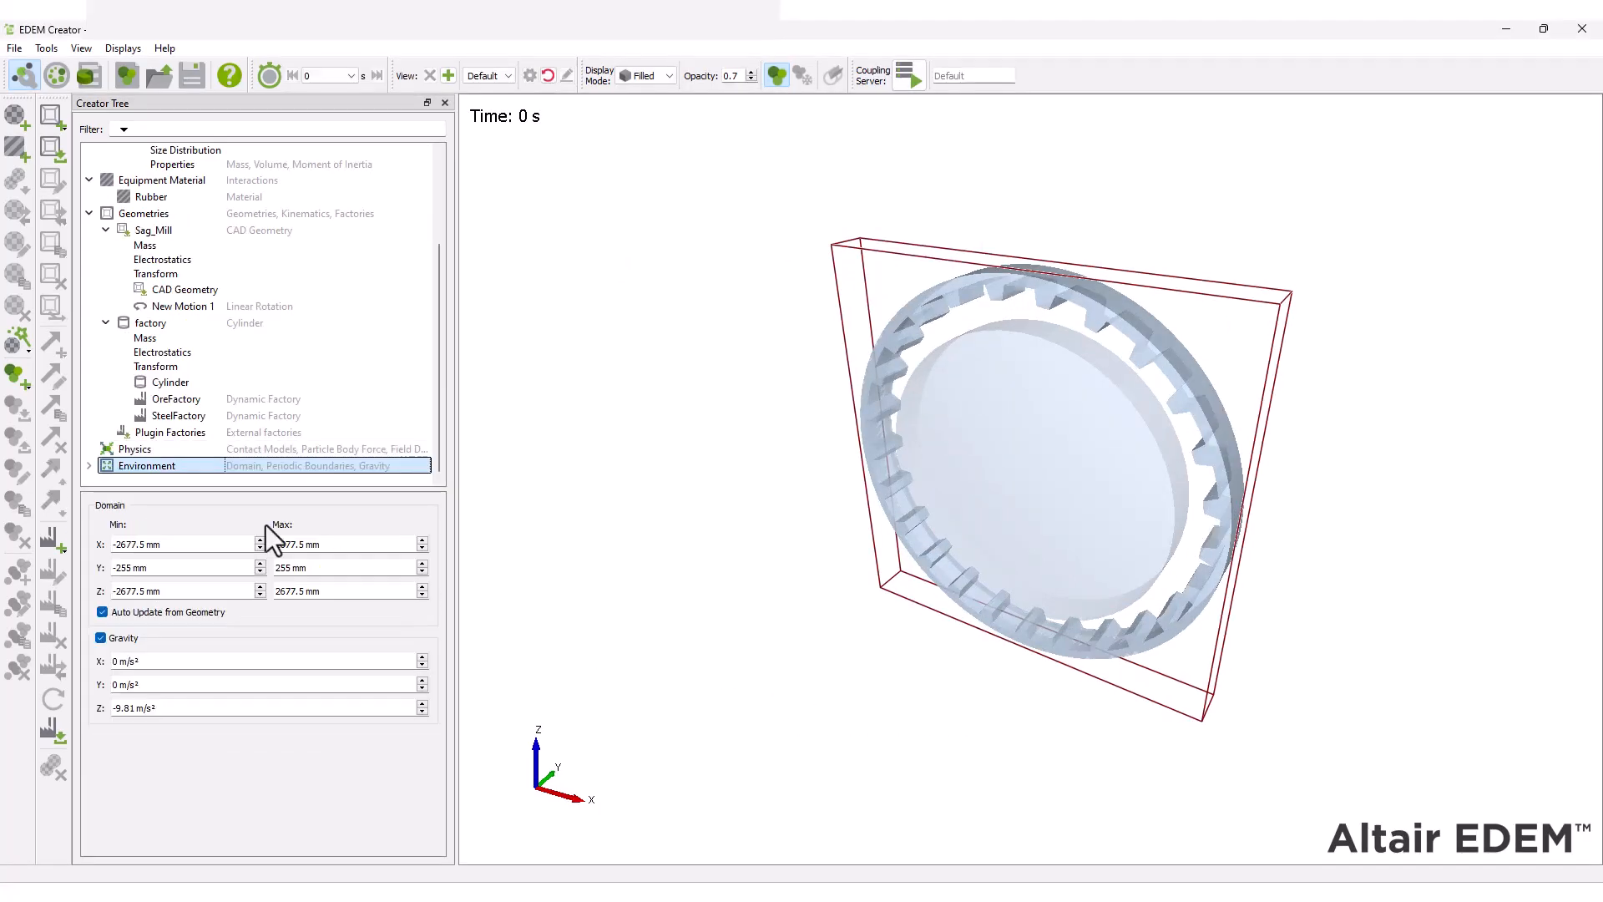
click(89, 465)
scroll(435, 359, down, 1)
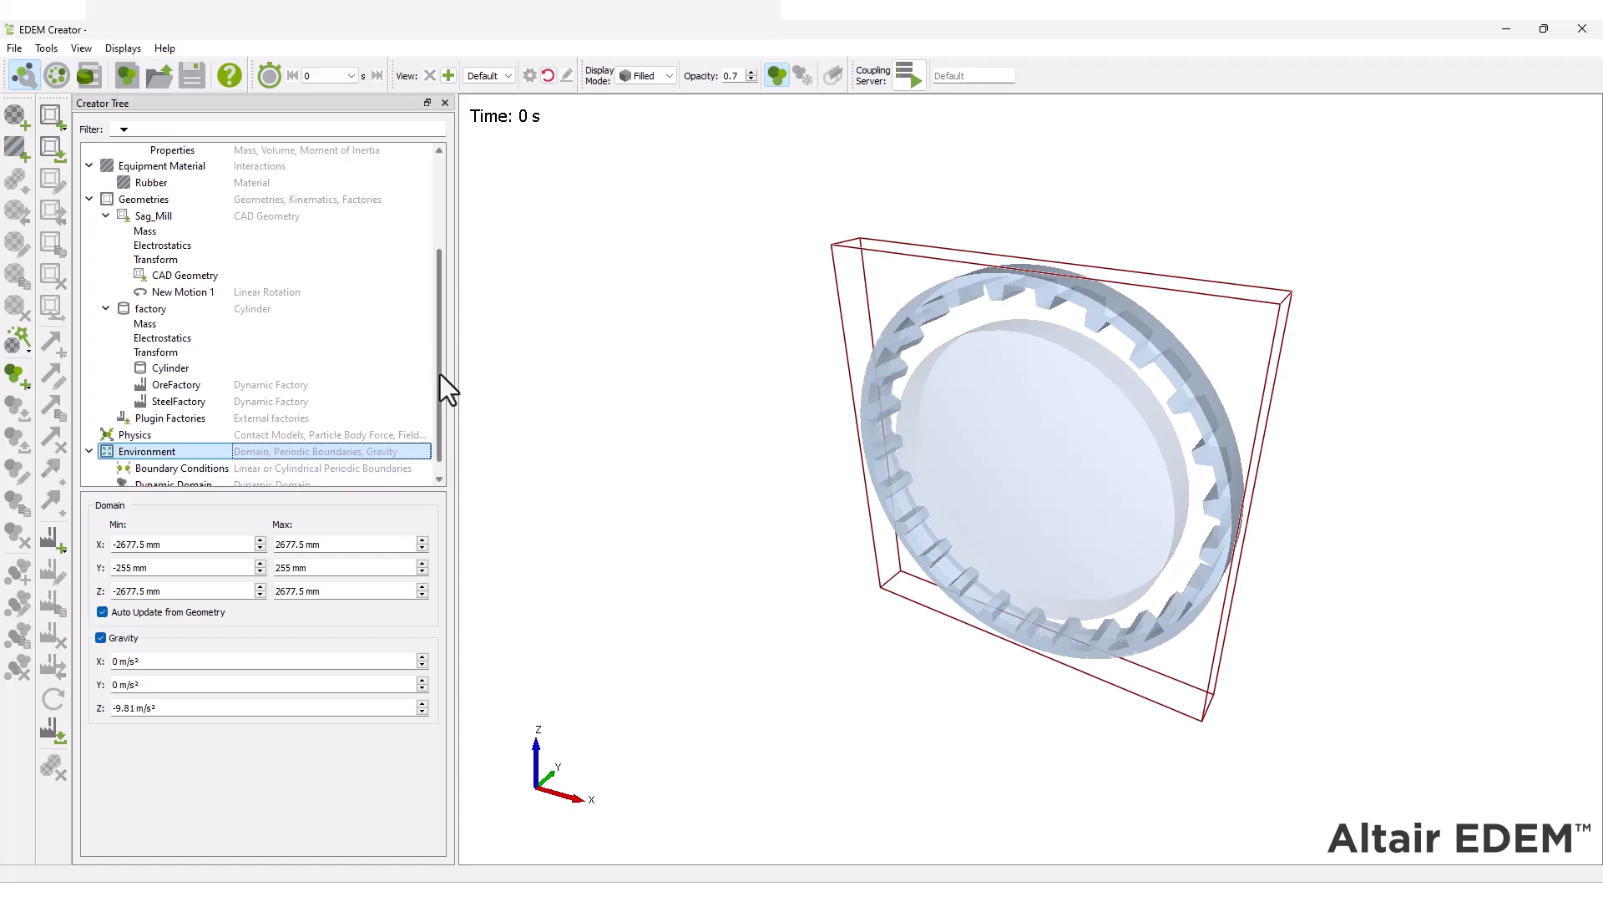
key(Down)
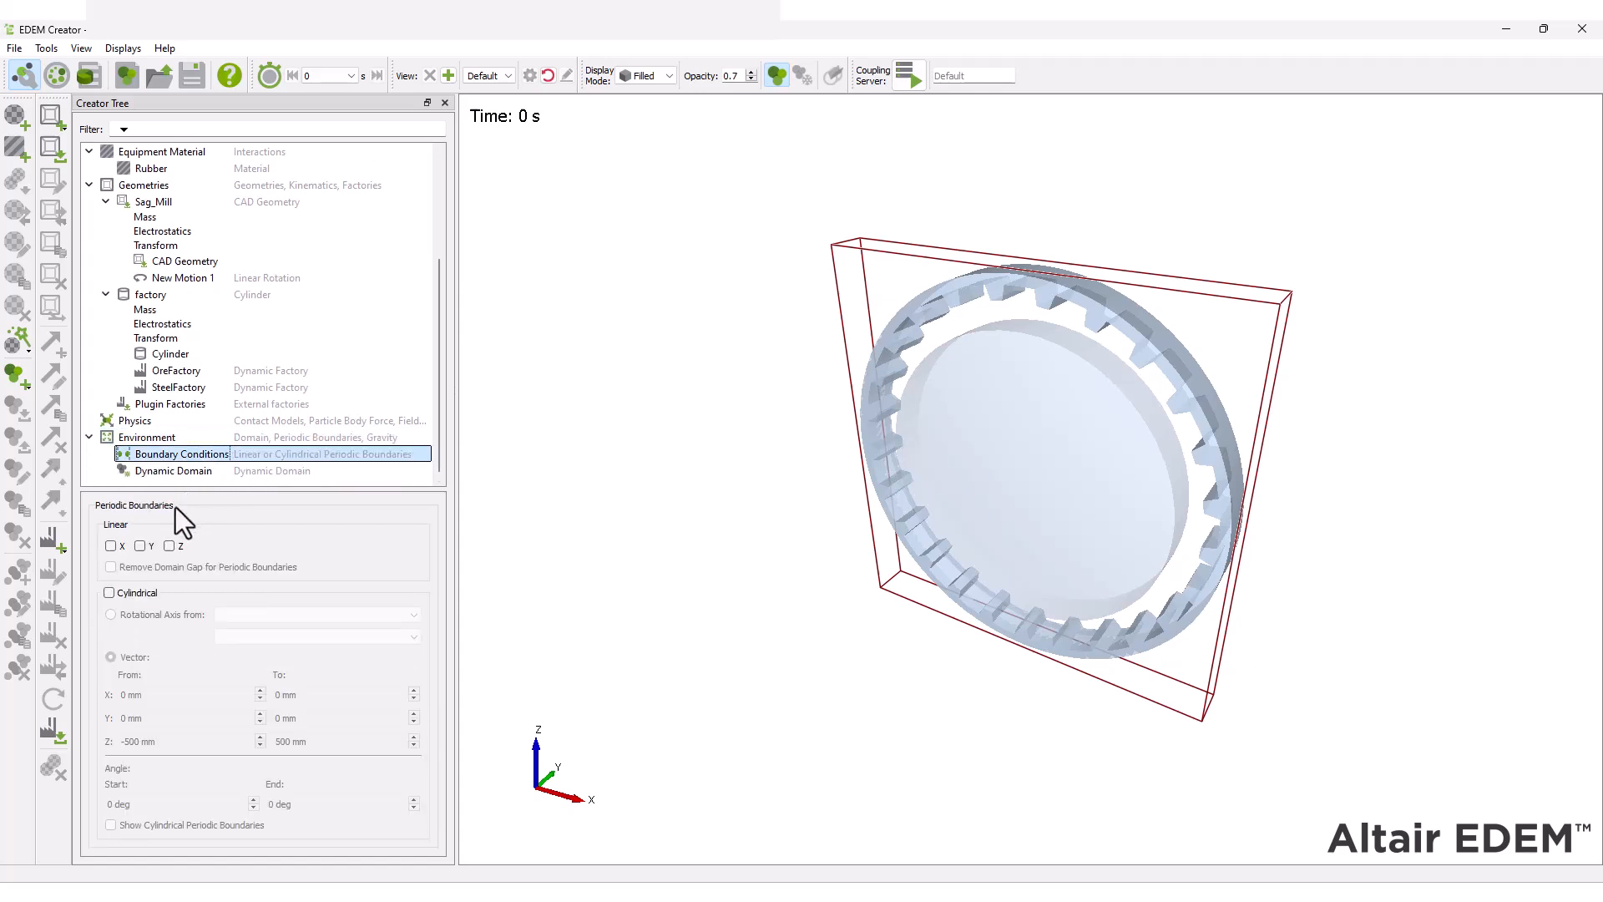
click(140, 546)
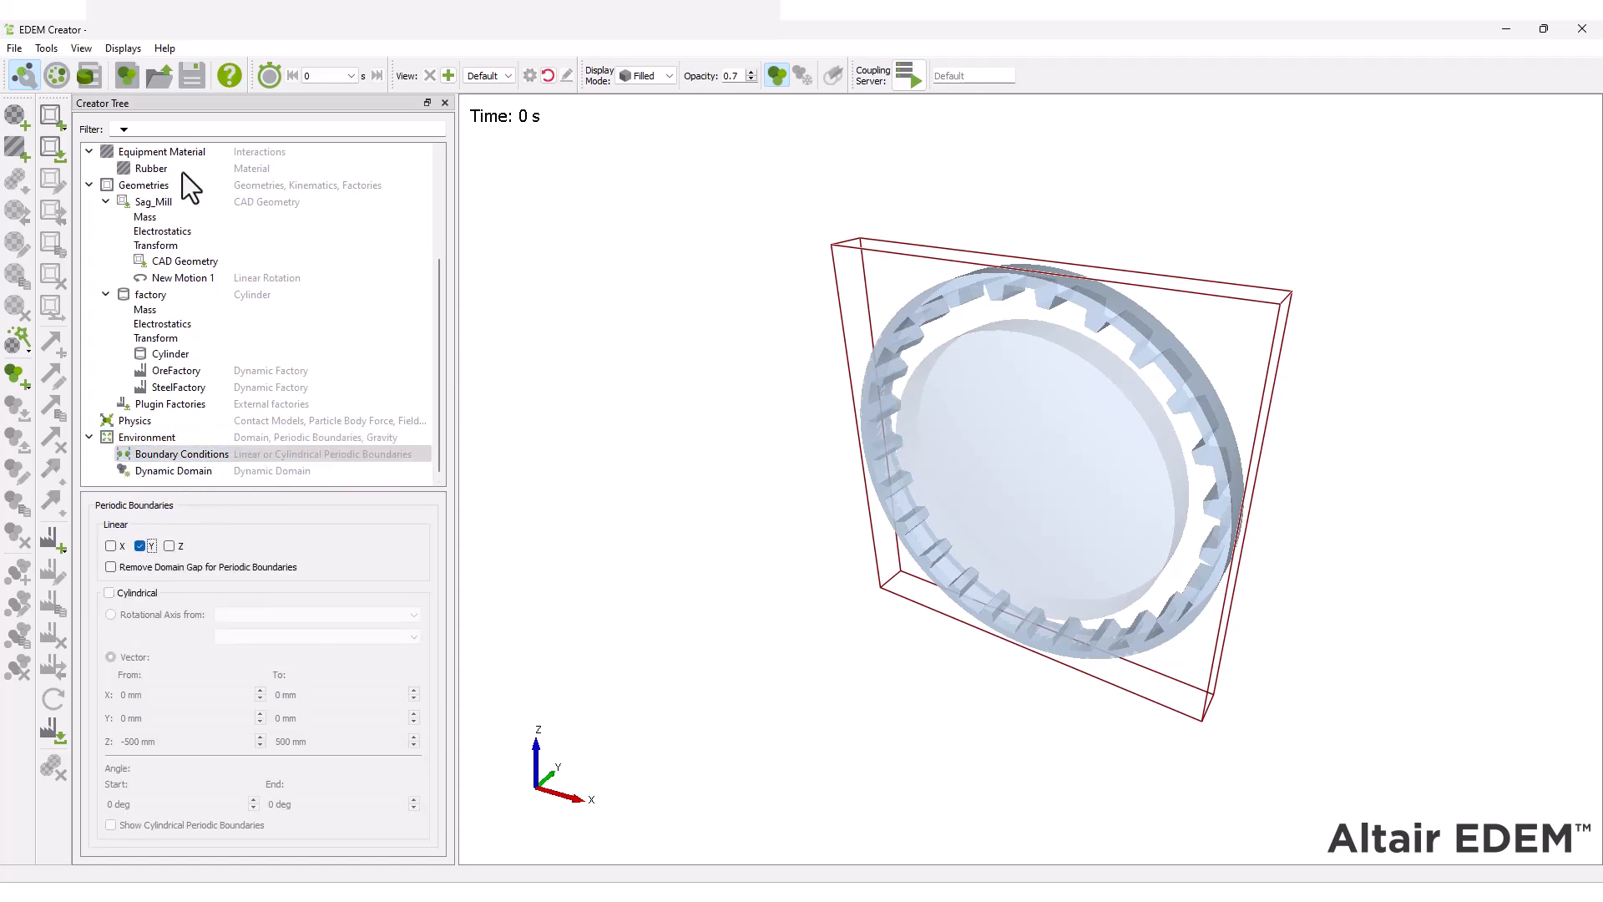
In the Simulator, disable Auto Time Step and set Rayleigh Percentage 5%, Total Time 5 s and Target Save Interval 0.1 s.
click(63, 82)
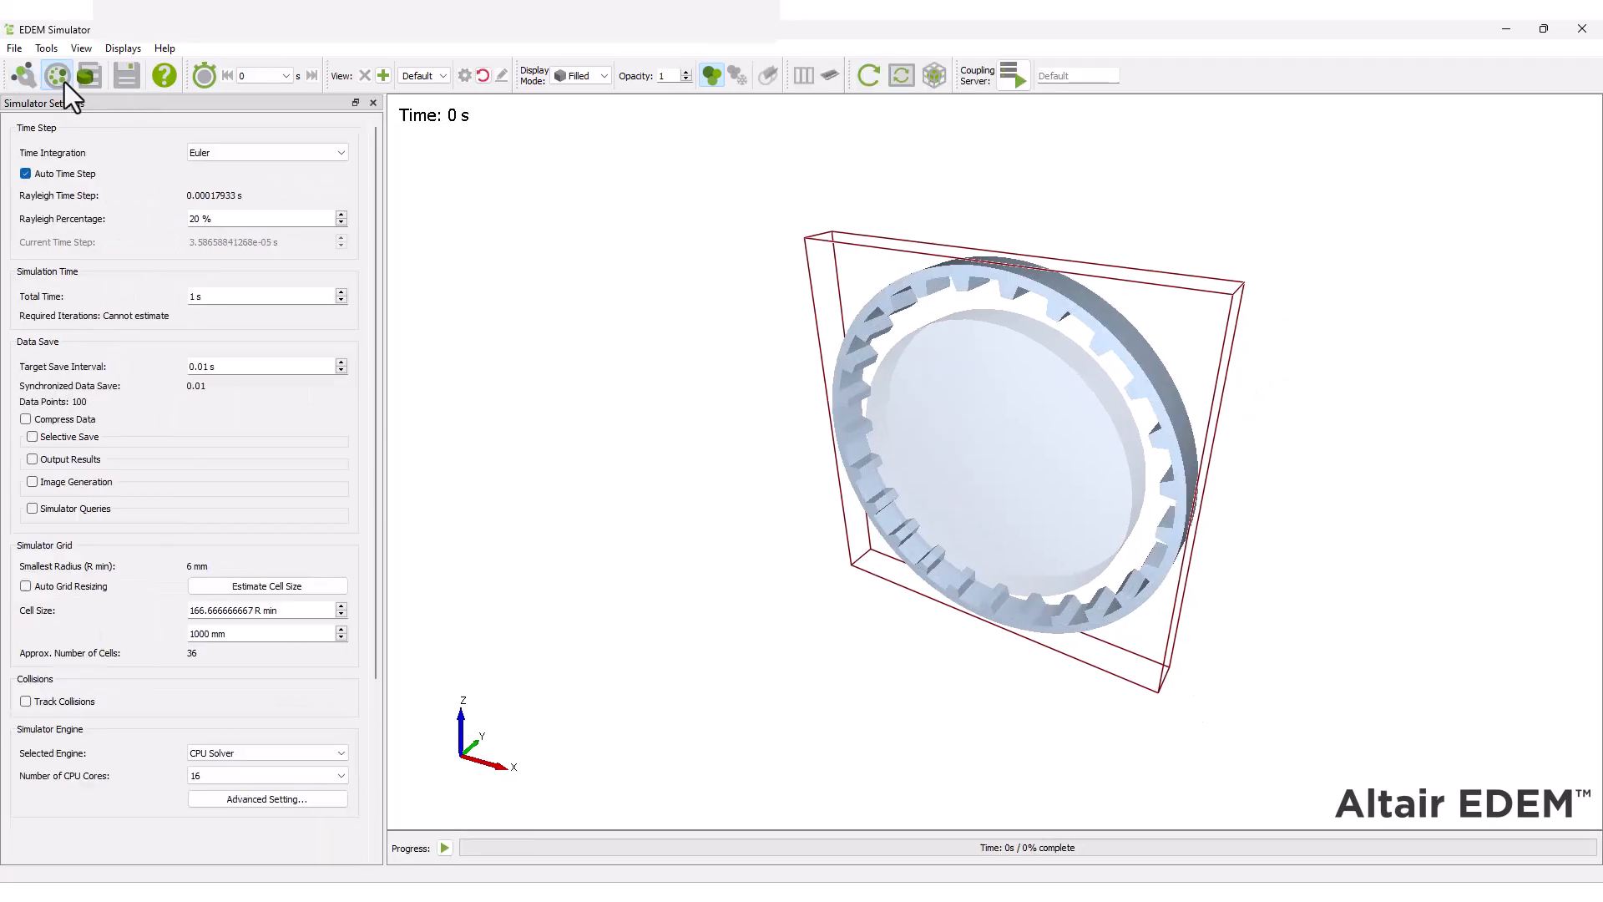
click(25, 173)
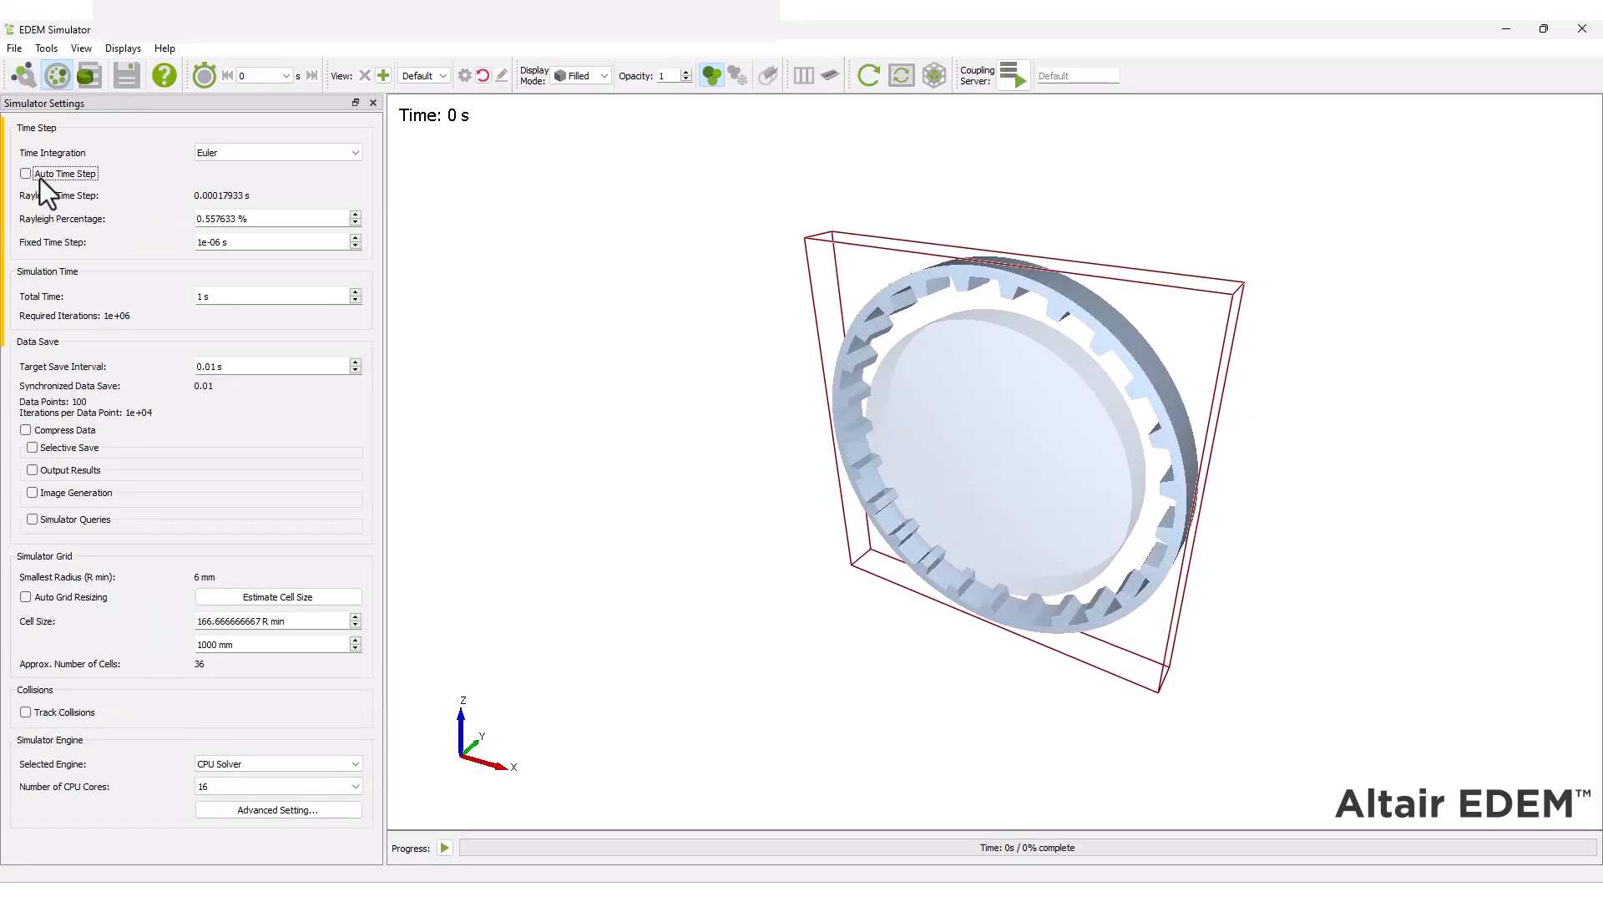
double_click(244, 219)
text(5)
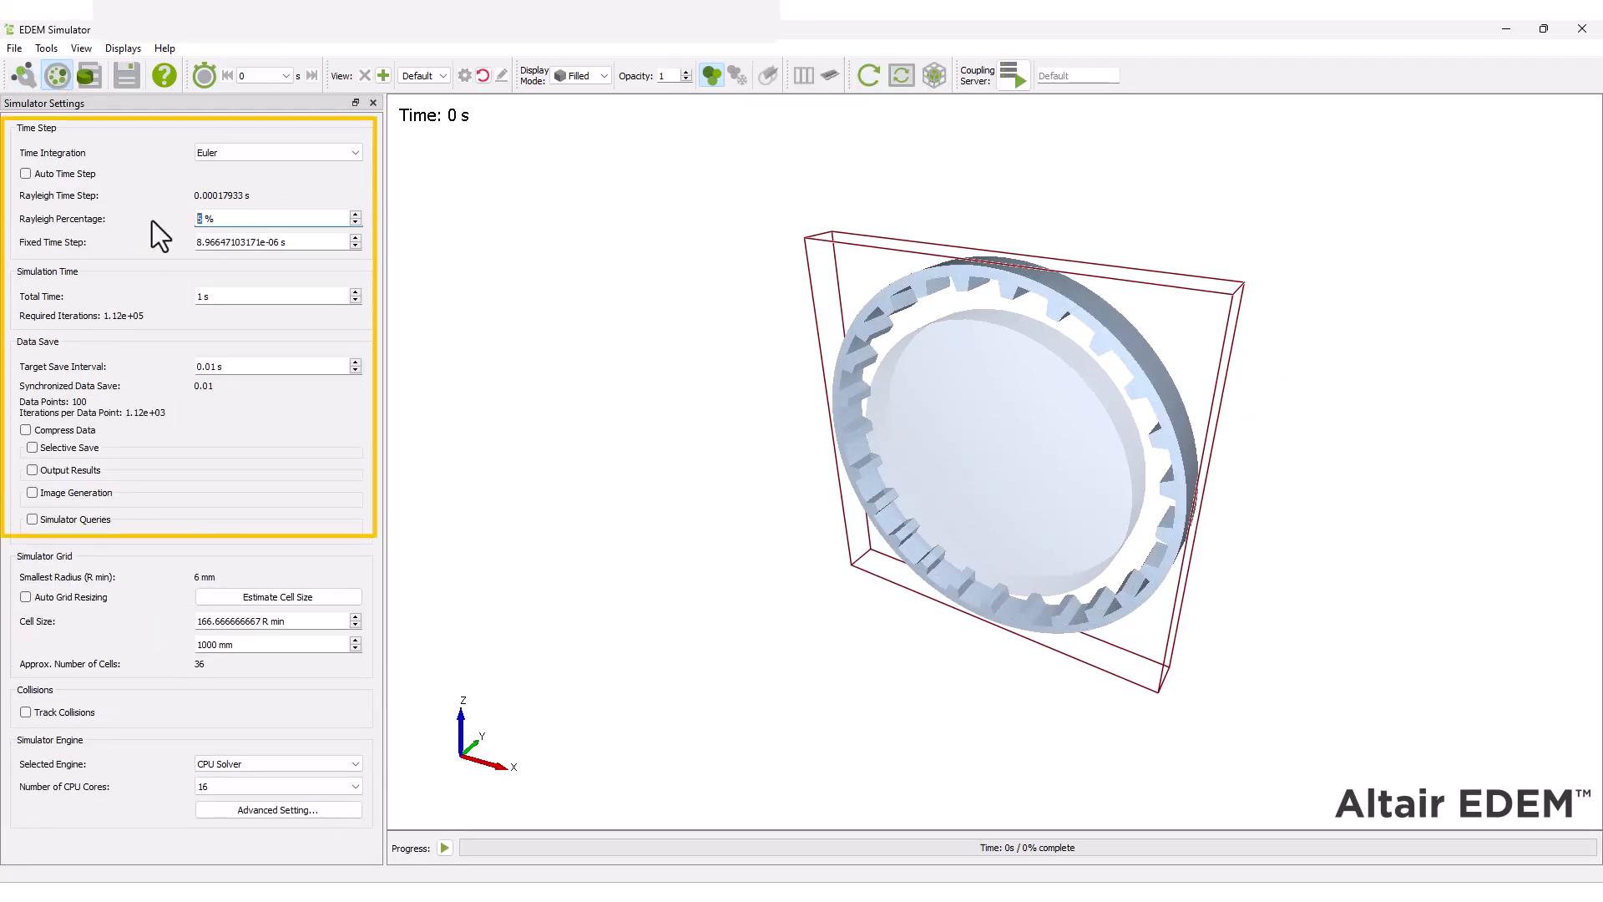
key(Tab)
text(5)
key(ctrl+a)
text(0.1)
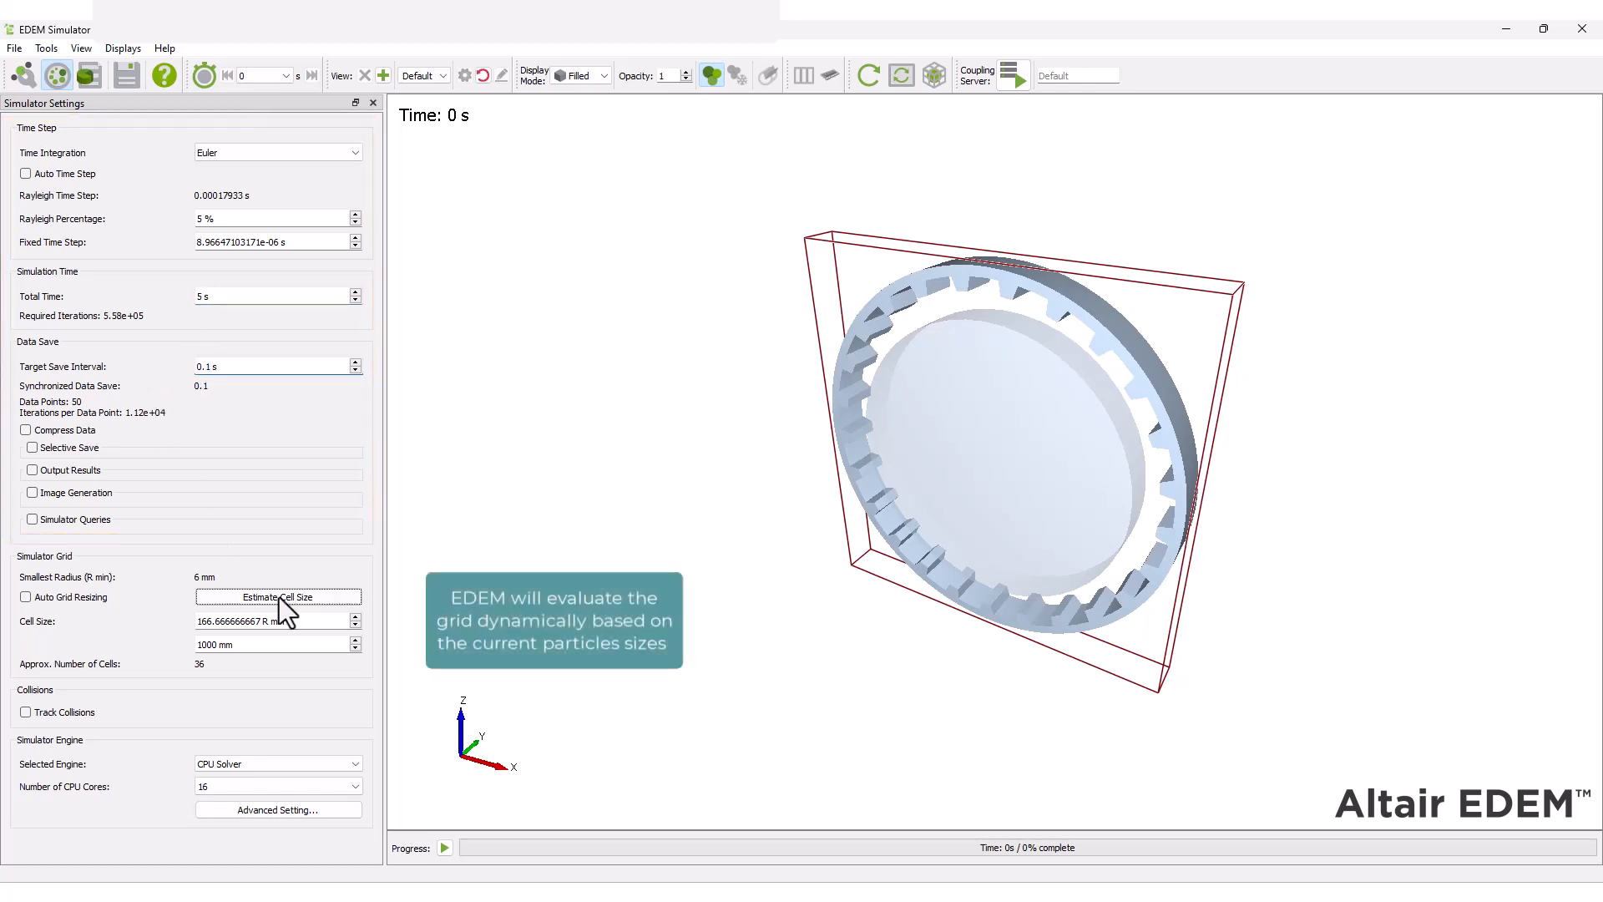
Estimate the simulator grid cell size automatically and select the GPU CUDA Solver as the simulation engine.
click(279, 598)
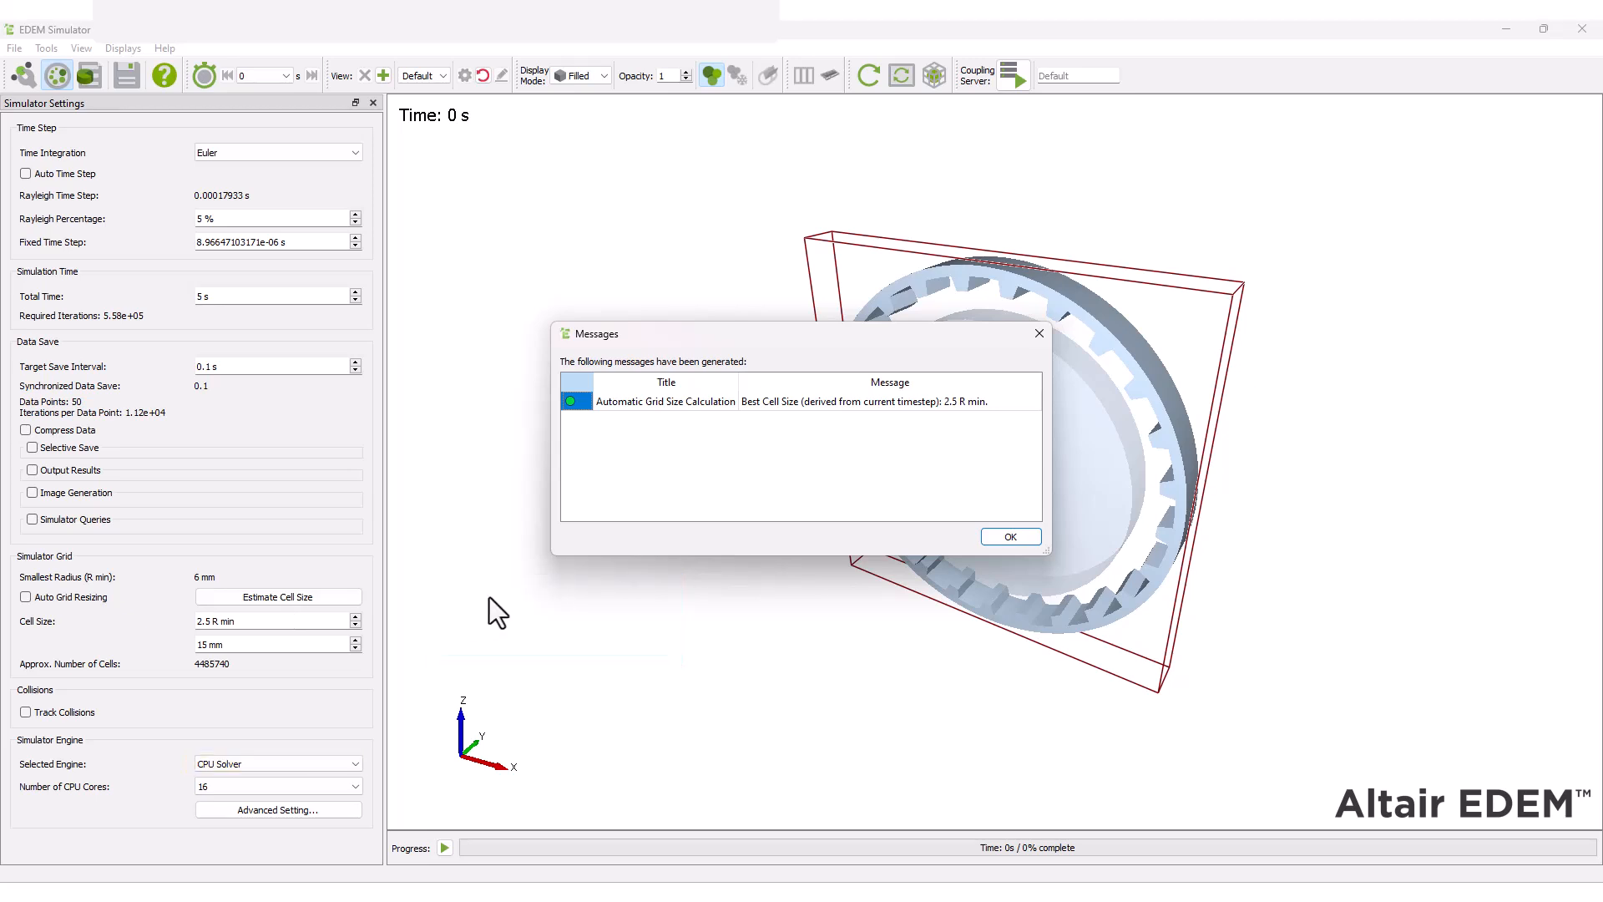
click(1010, 537)
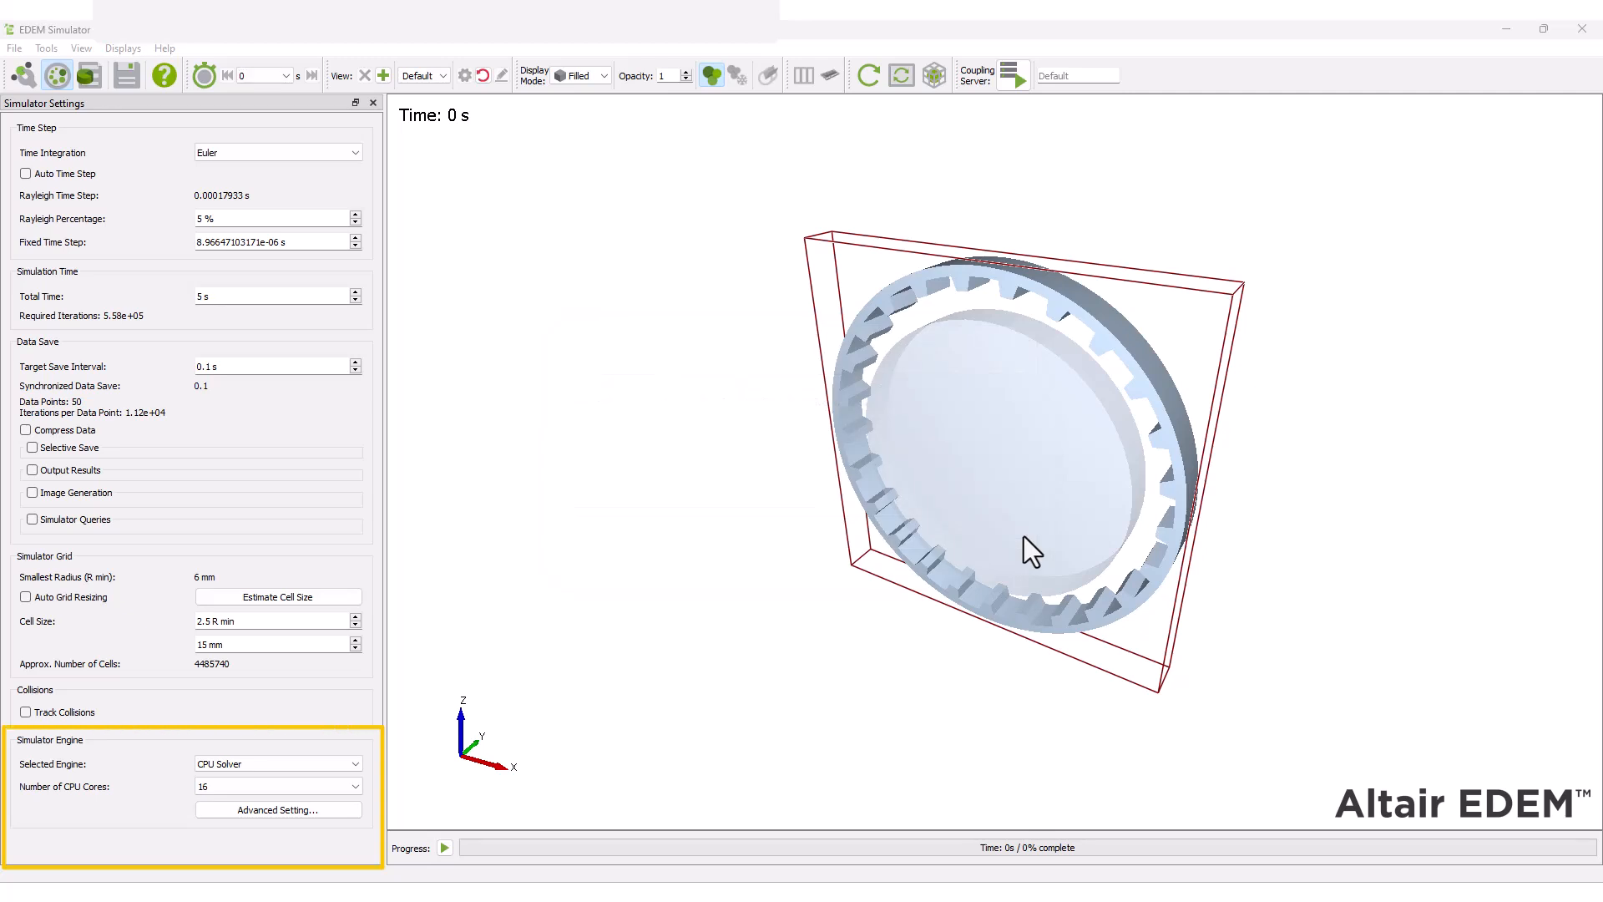
click(341, 764)
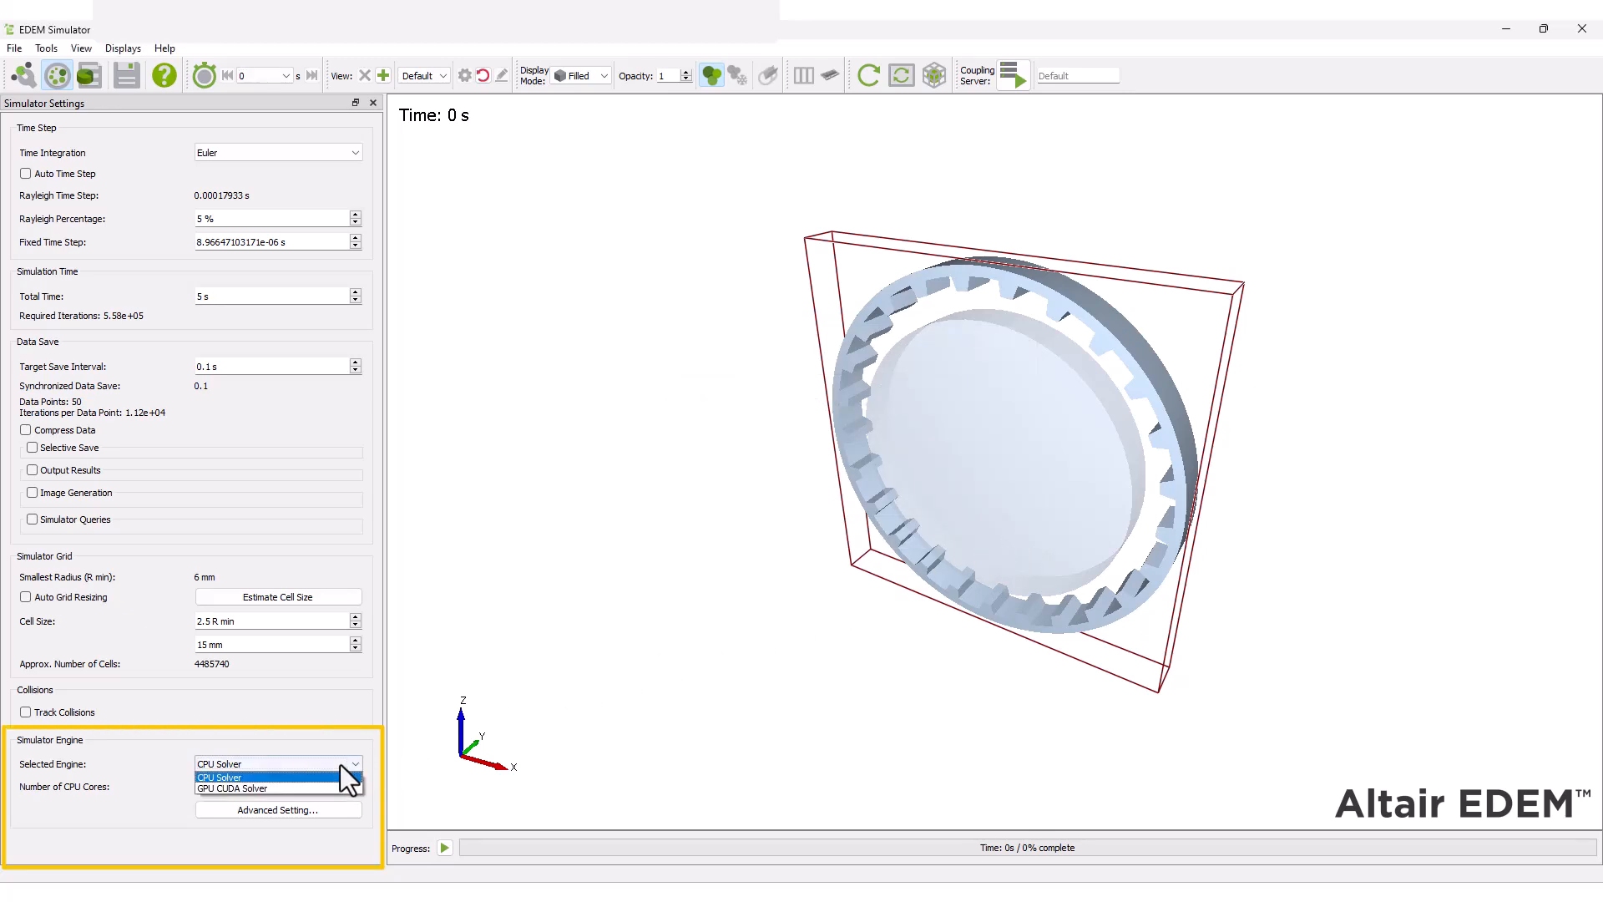
click(333, 785)
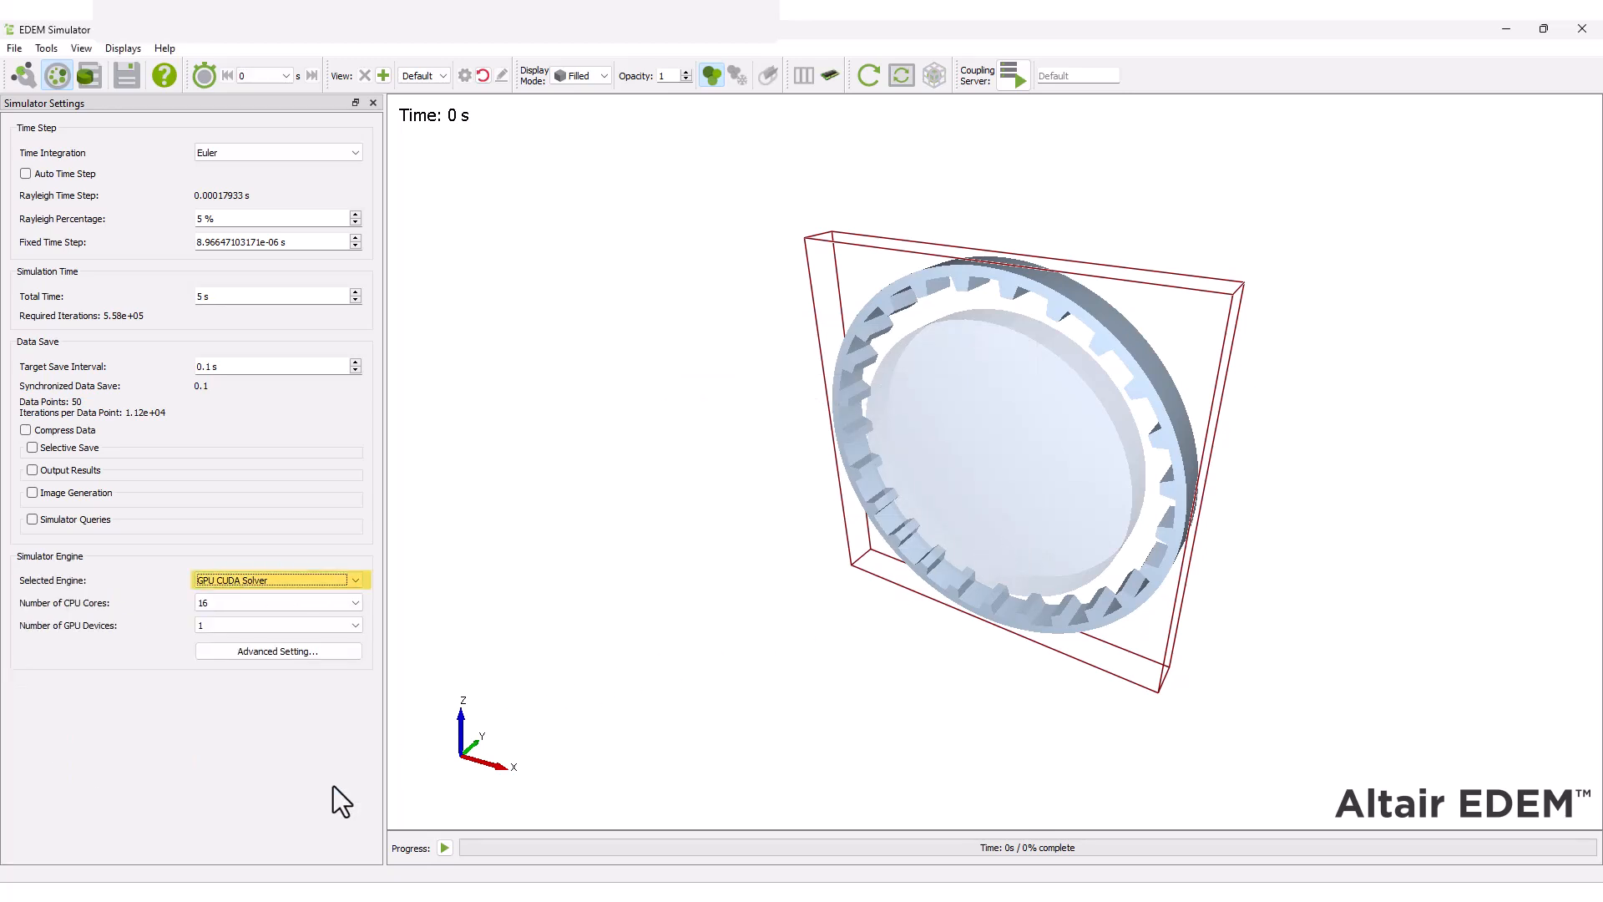
Run the simulation through to completion, toggling the viewer's automatic refresh while it runs.
click(445, 848)
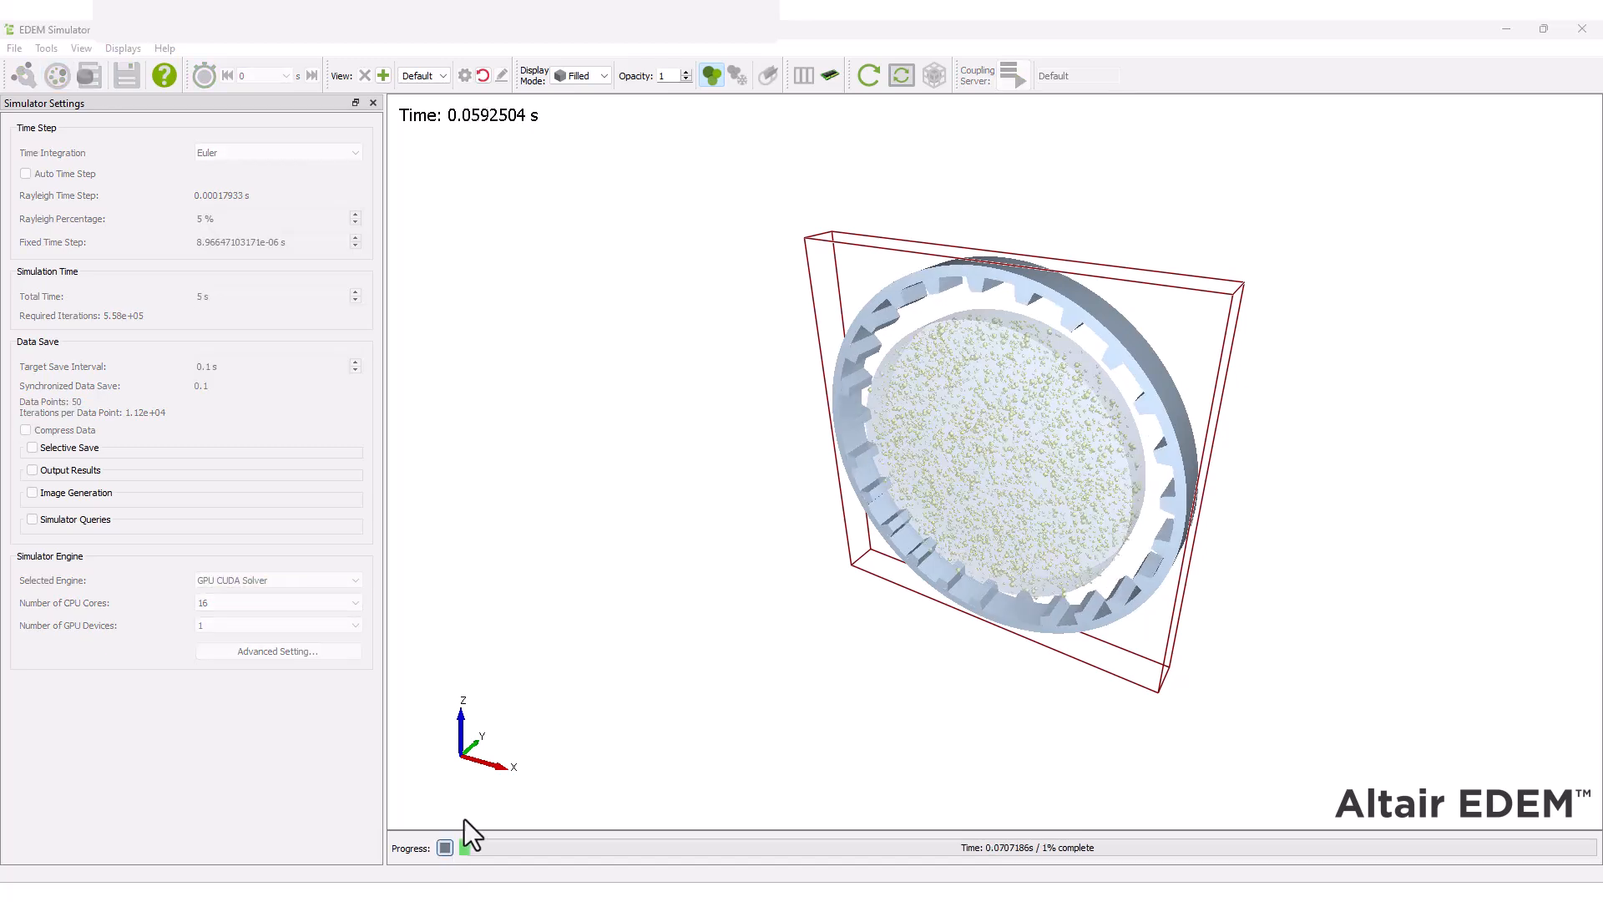
click(903, 77)
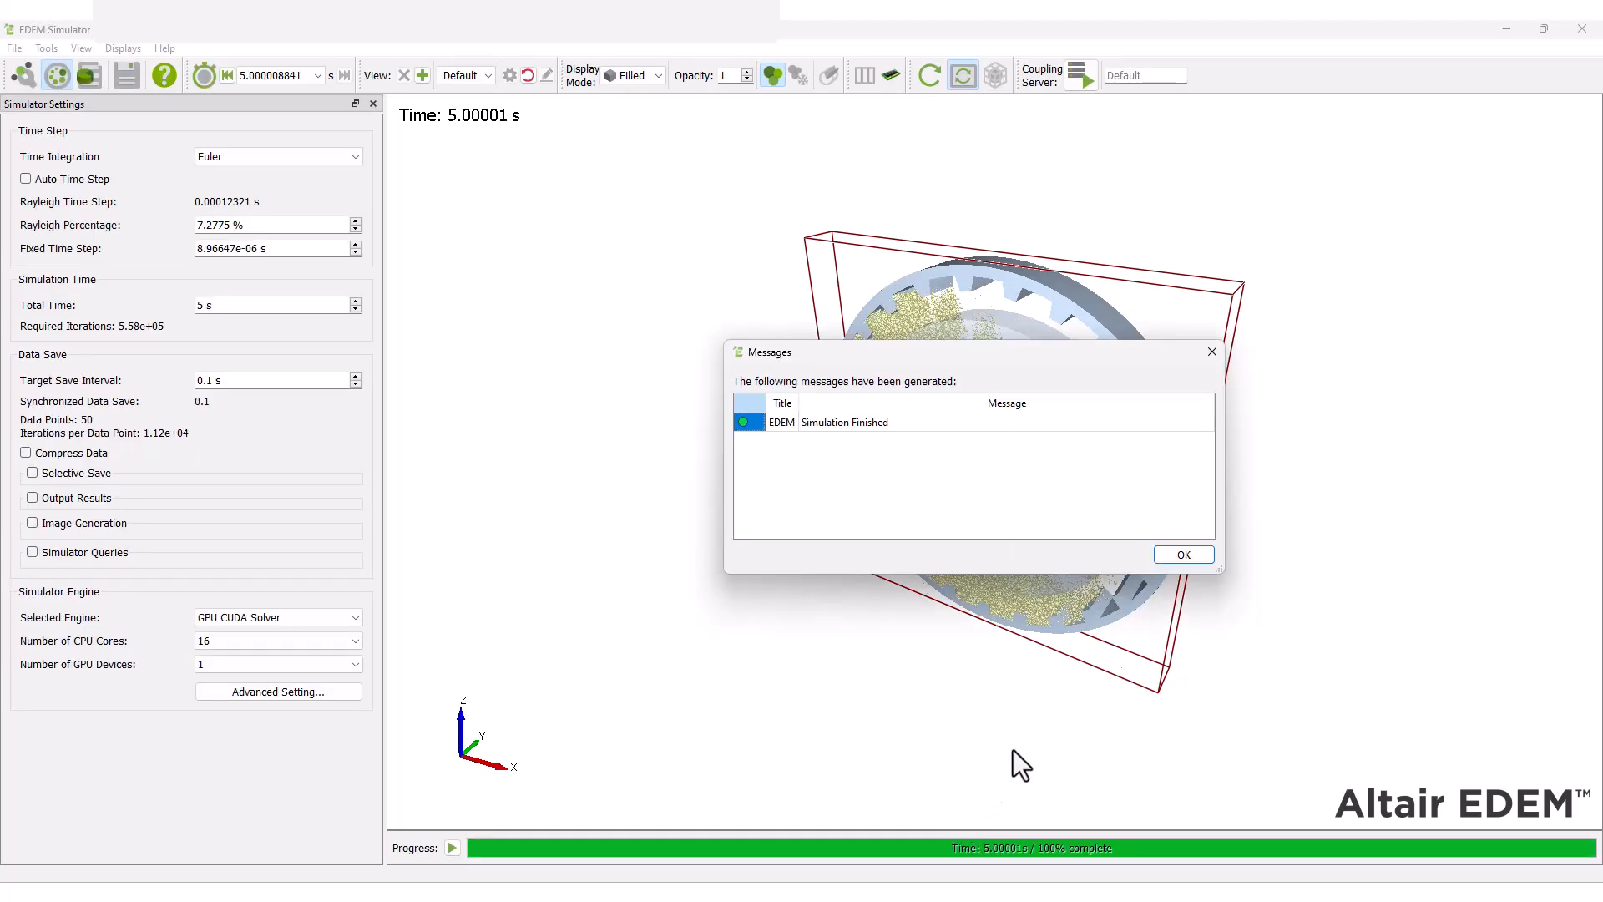
click(1179, 558)
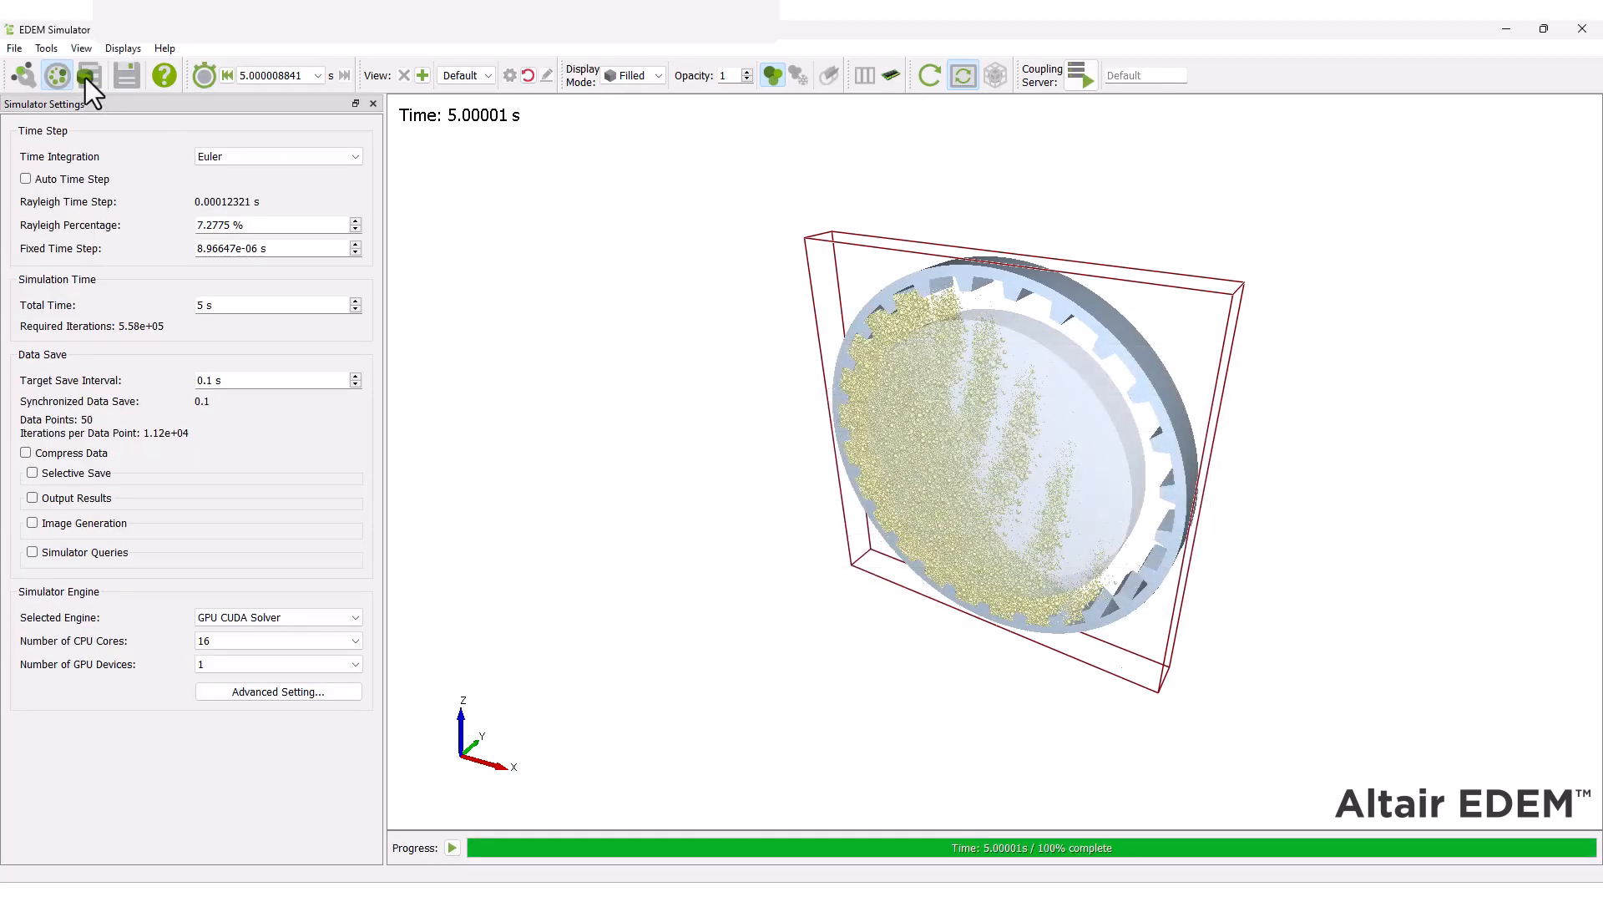
In the Analyst, color the Sag_Mill geometry Dark Gray and hide the factory geometry.
click(86, 76)
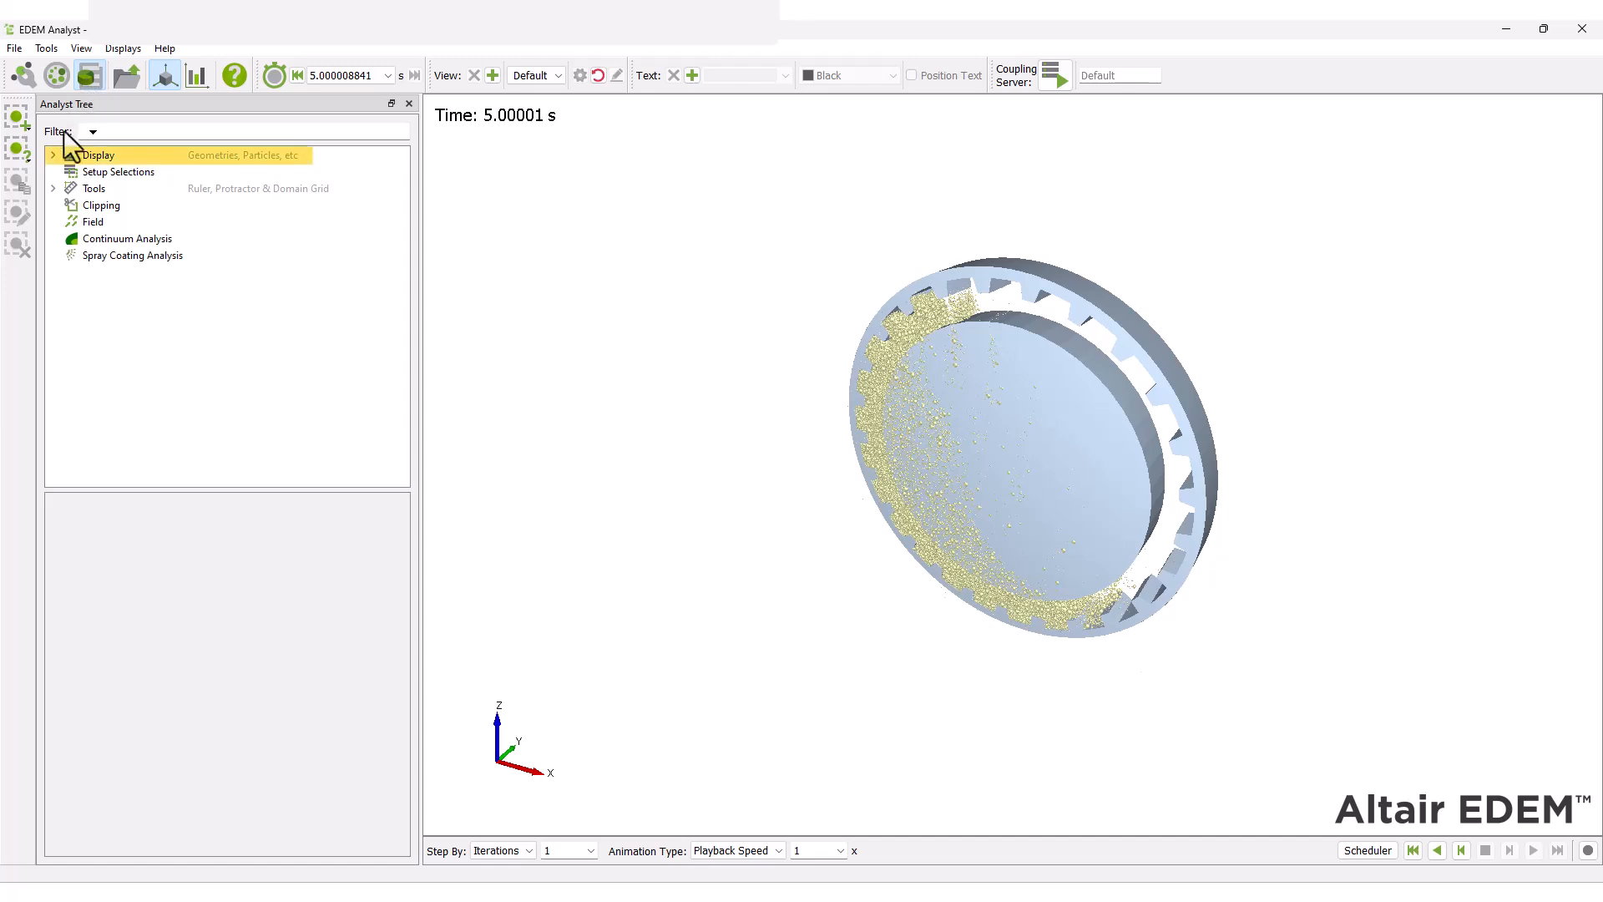
click(54, 155)
click(70, 171)
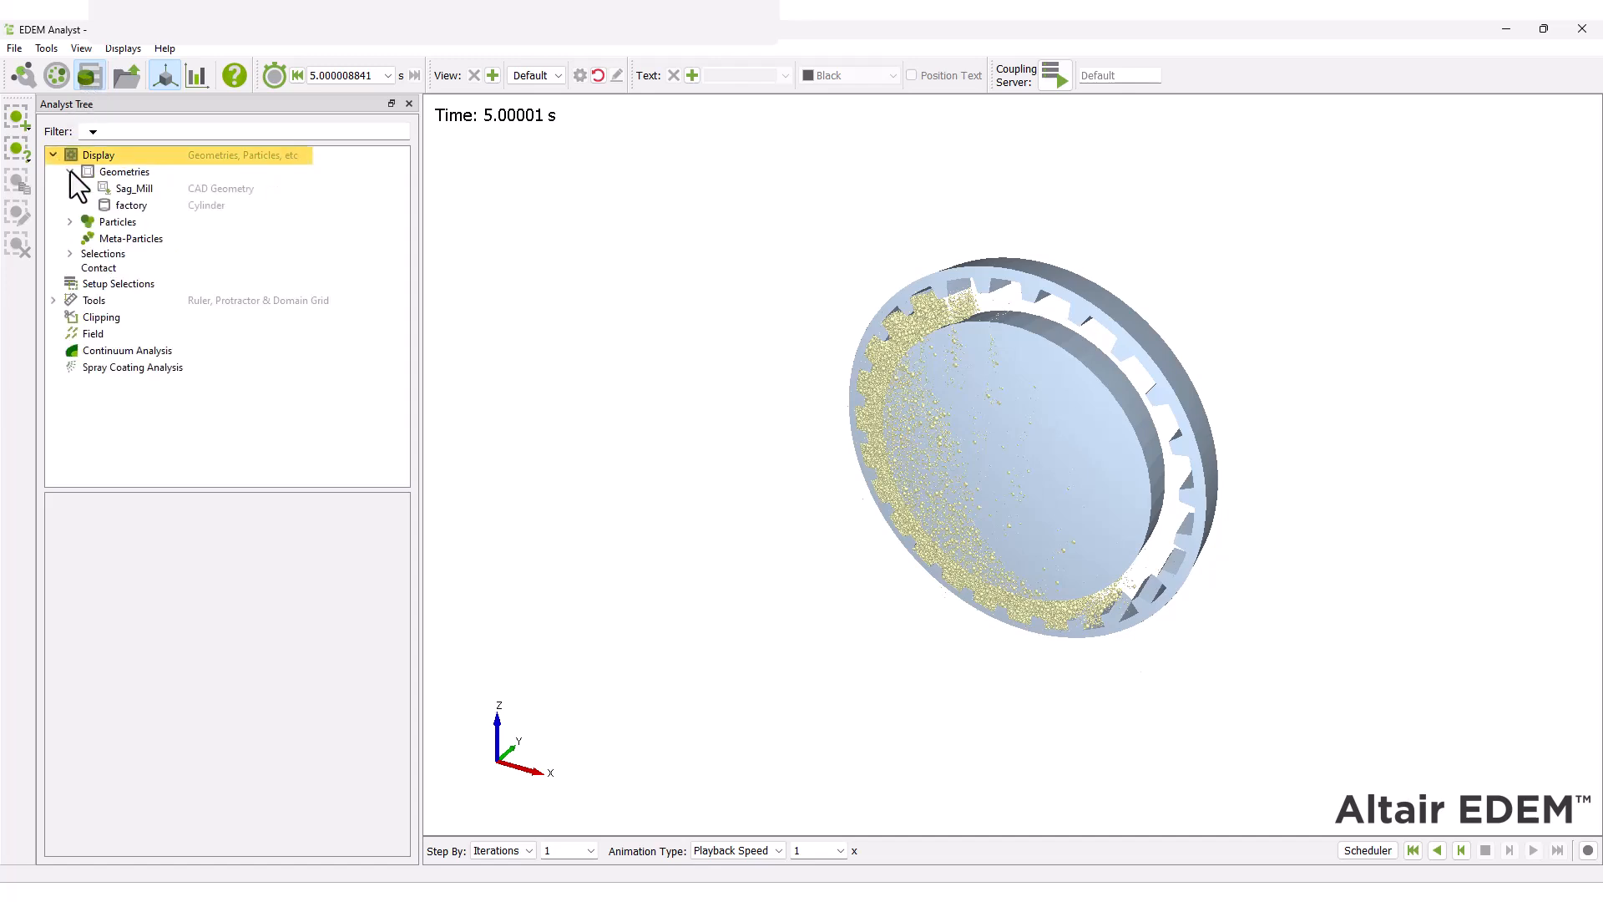
click(130, 189)
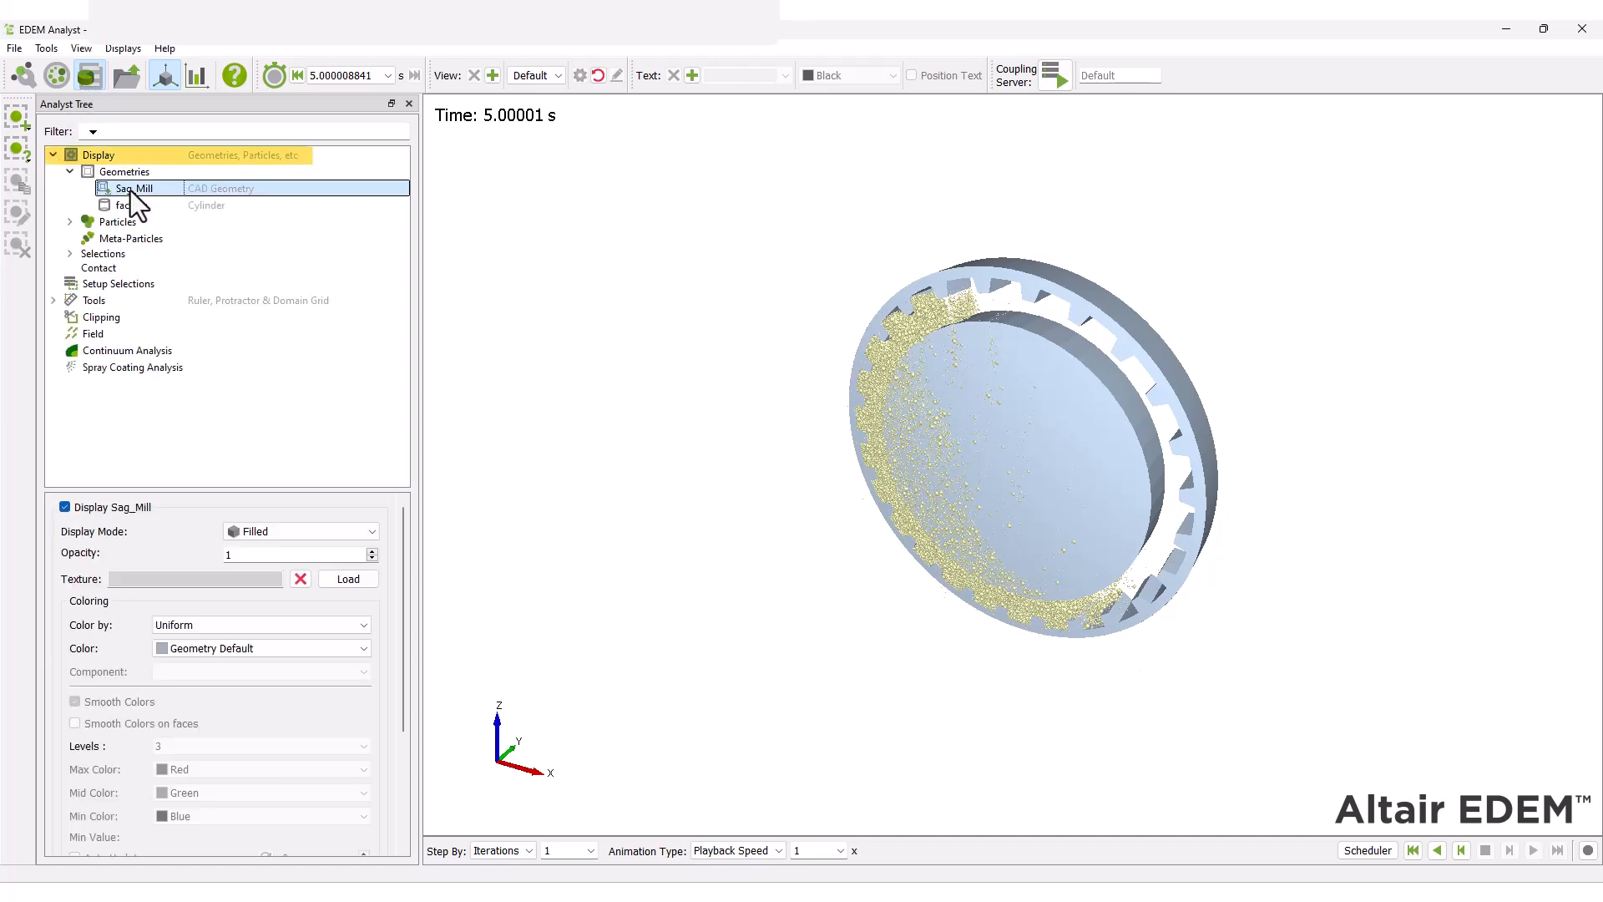
click(286, 649)
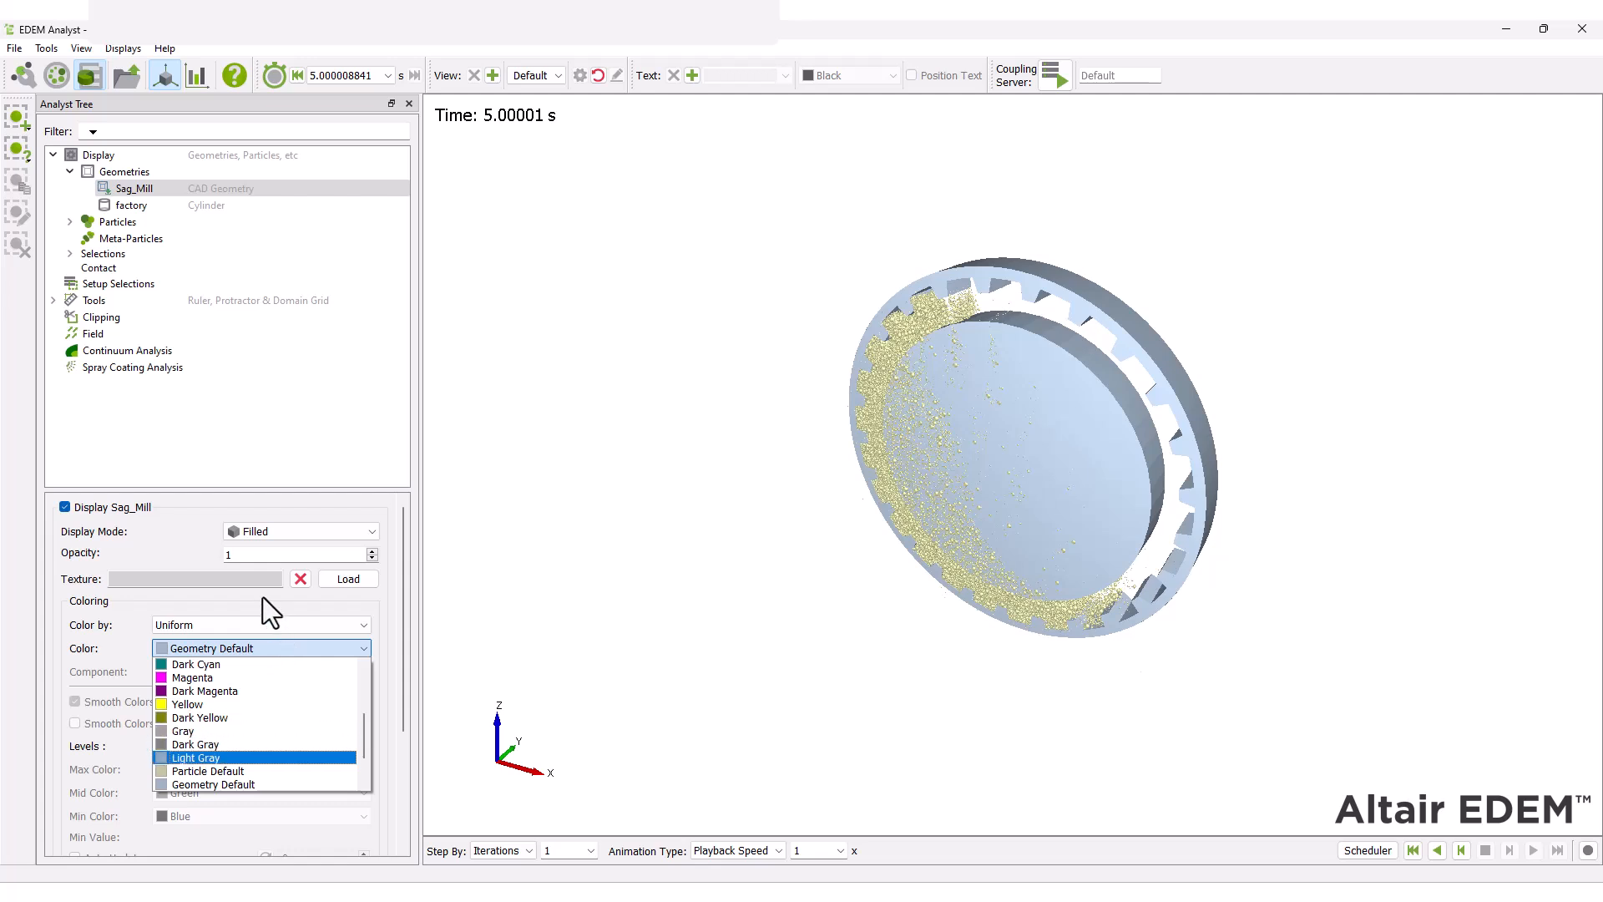
key(Up)
key(Return)
click(202, 206)
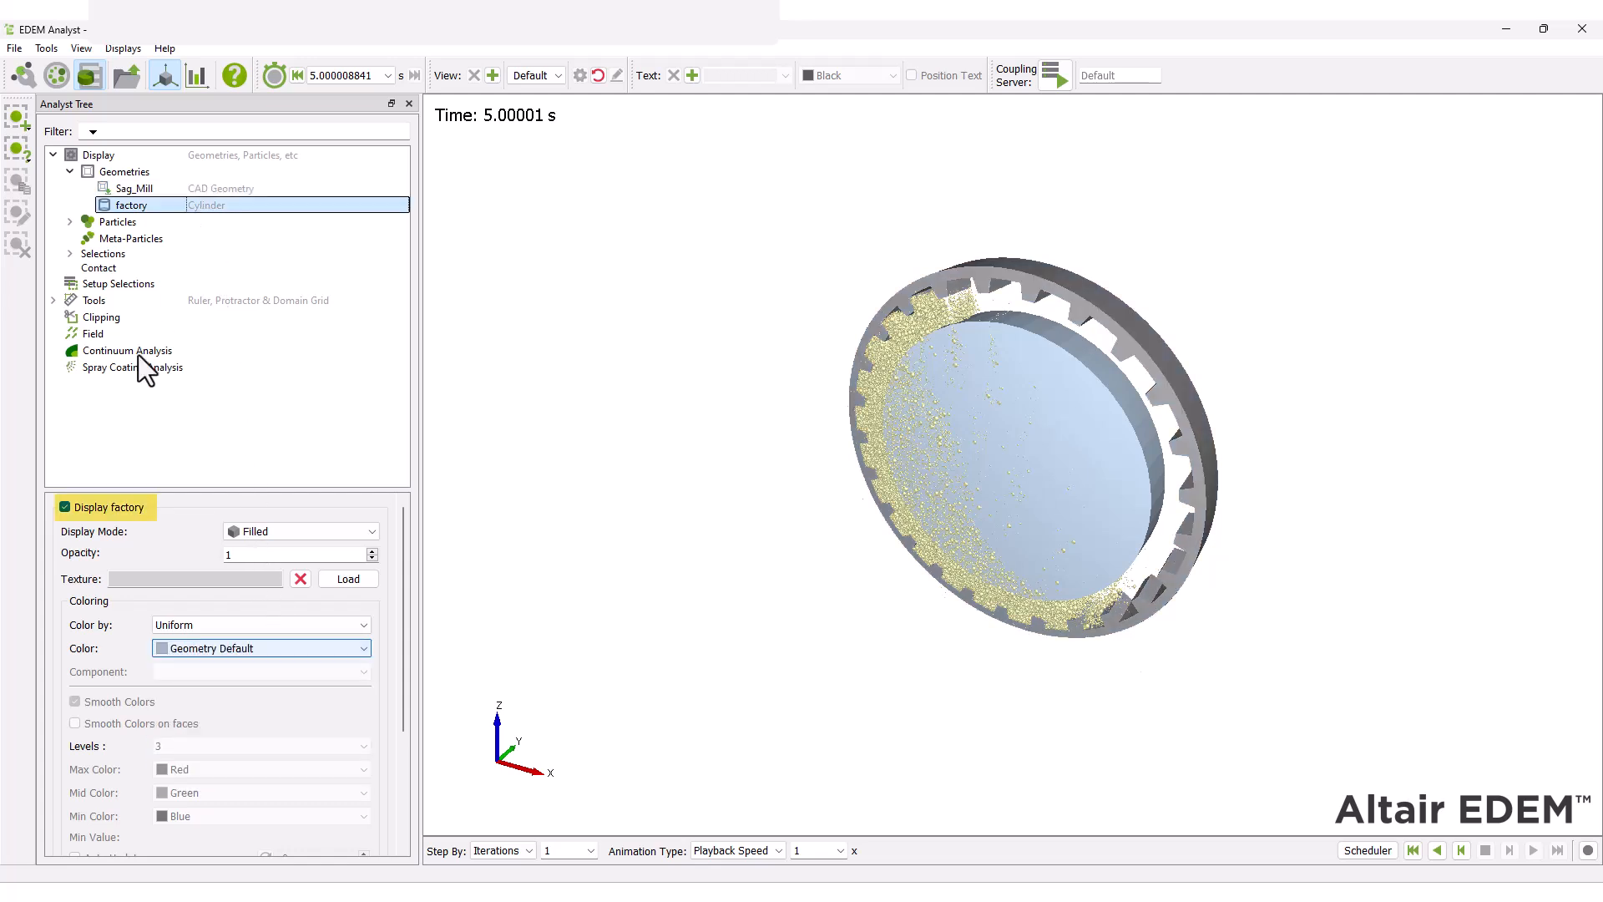
click(71, 509)
Color the OreParticle particles by Diameter.
click(70, 222)
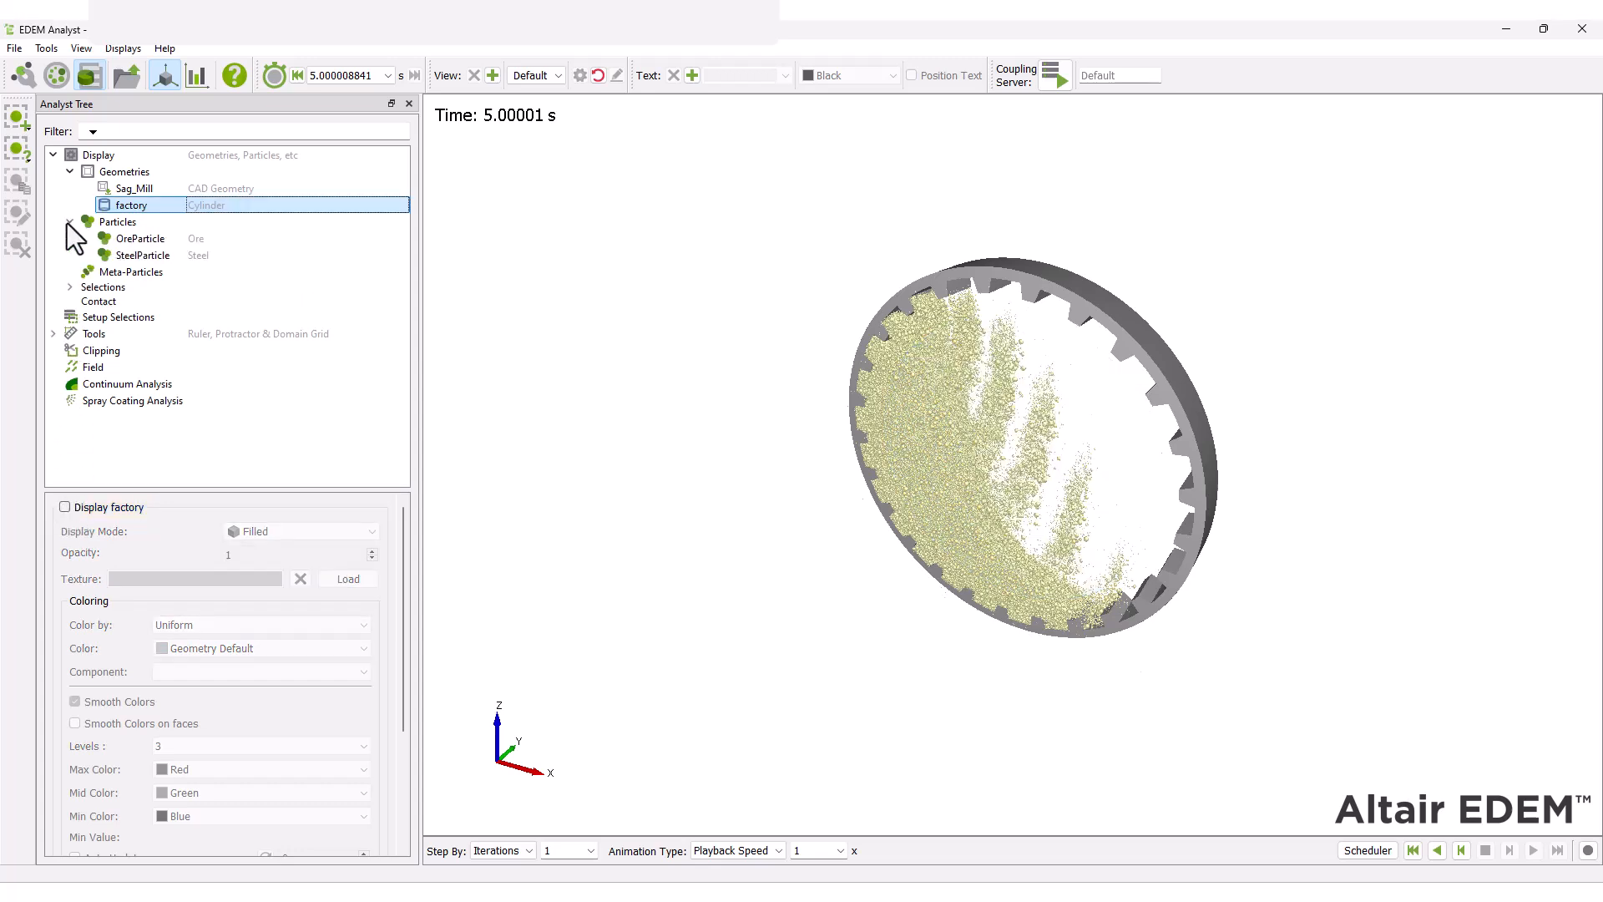
click(133, 239)
click(206, 624)
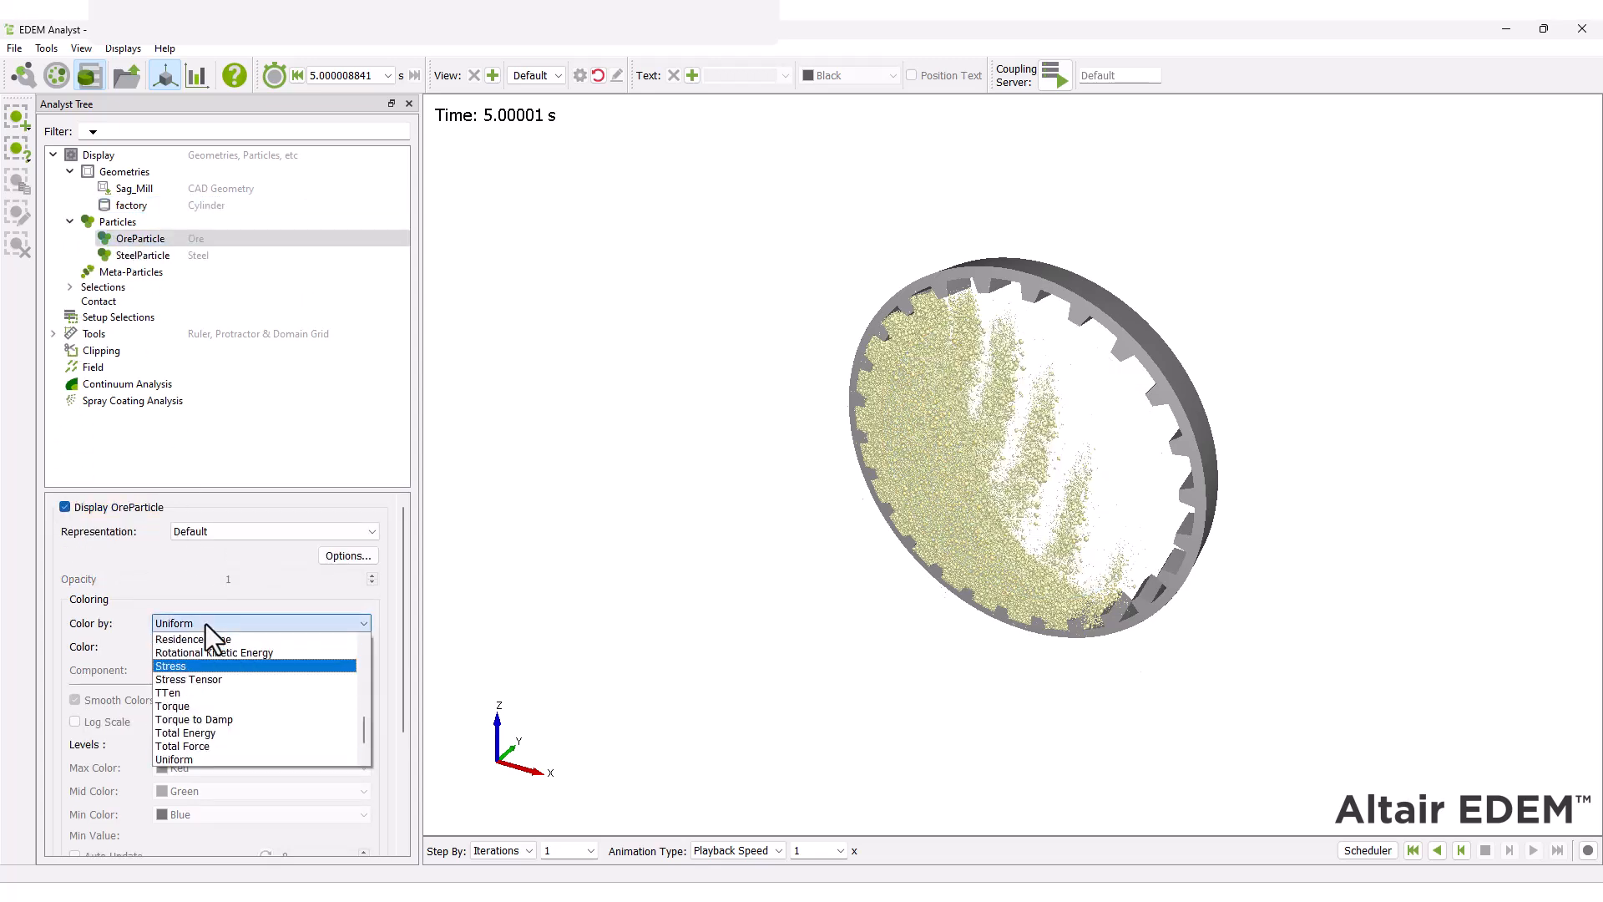
scroll(207, 630, up, 5)
click(217, 738)
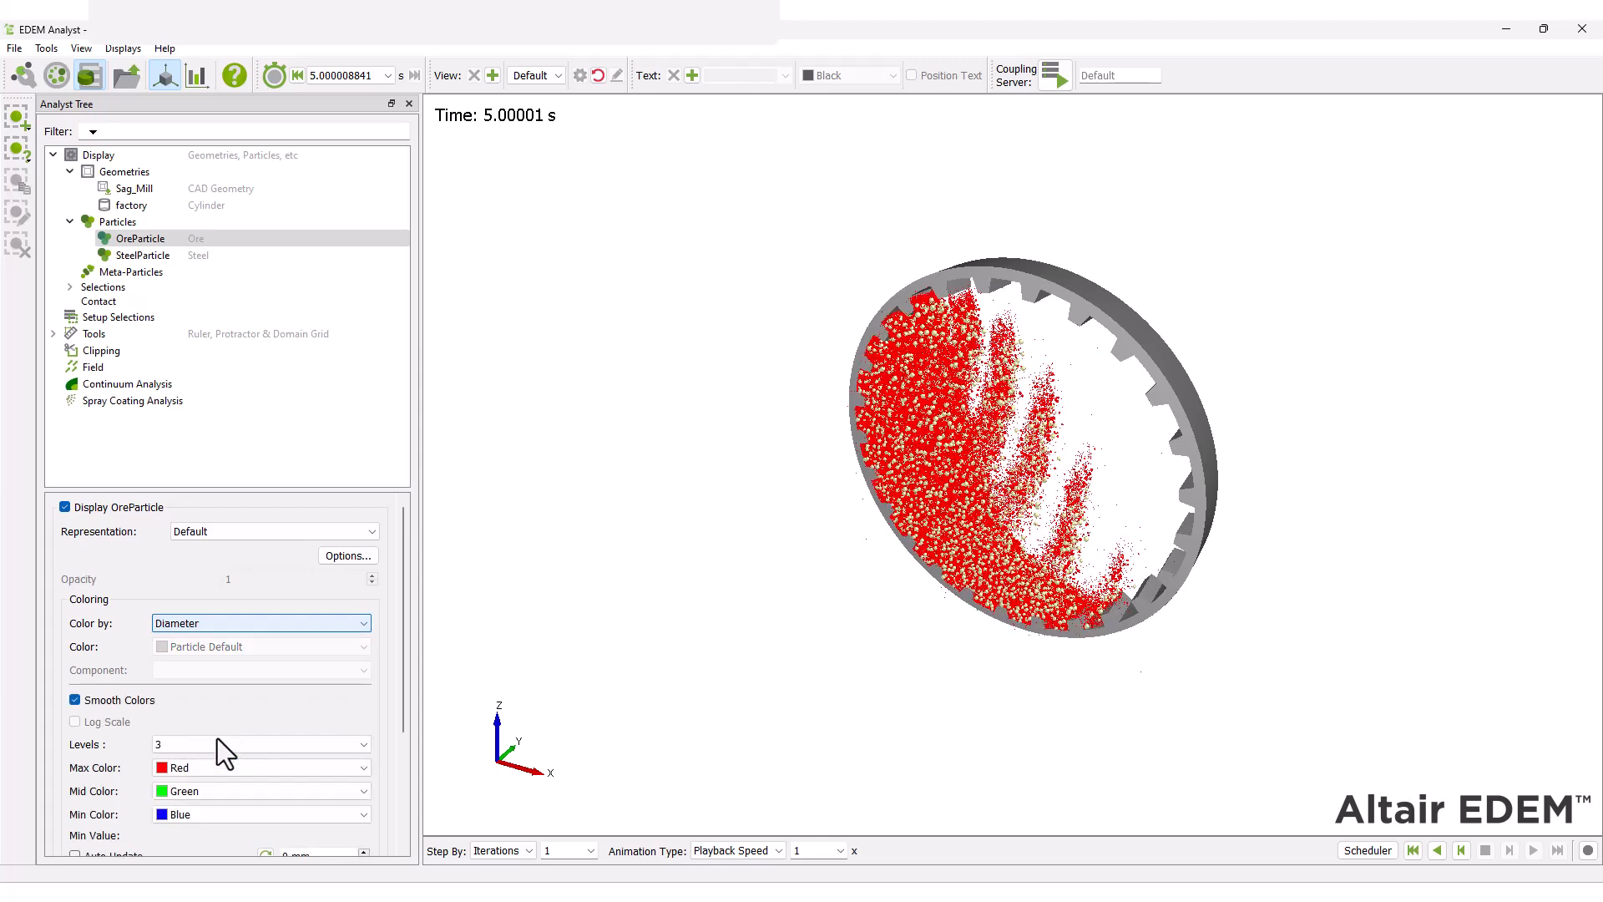
Set the OreParticle diameter coloring's minimum color to Yellow and its mid color to custom orange #ff9b54.
scroll(334, 701, down, 3)
click(357, 686)
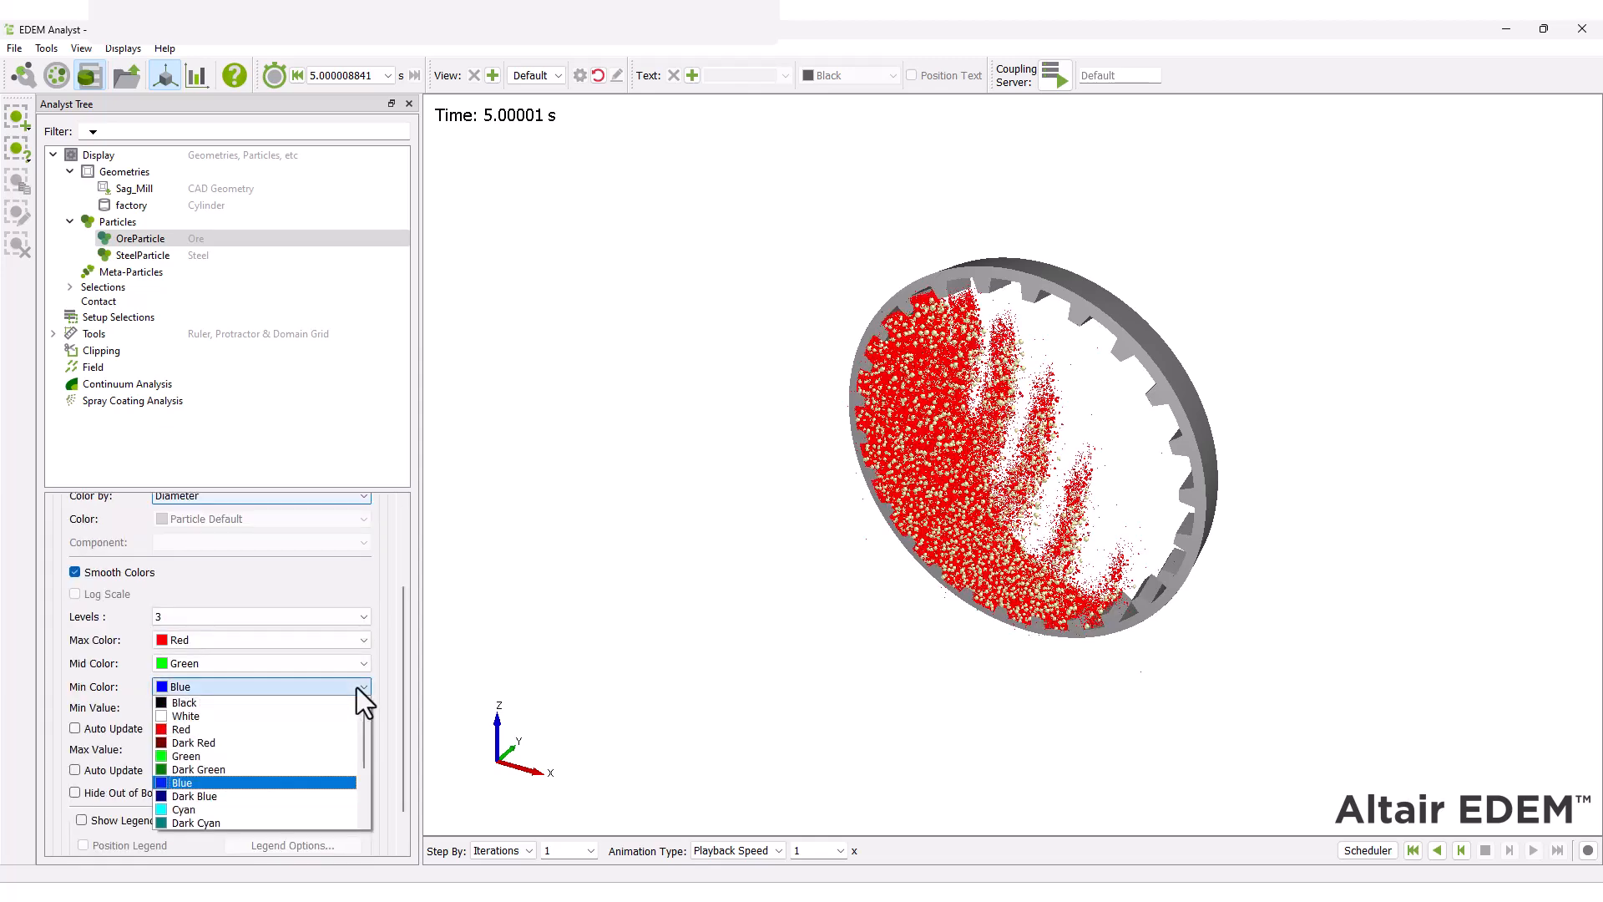
scroll(357, 688, down, 3)
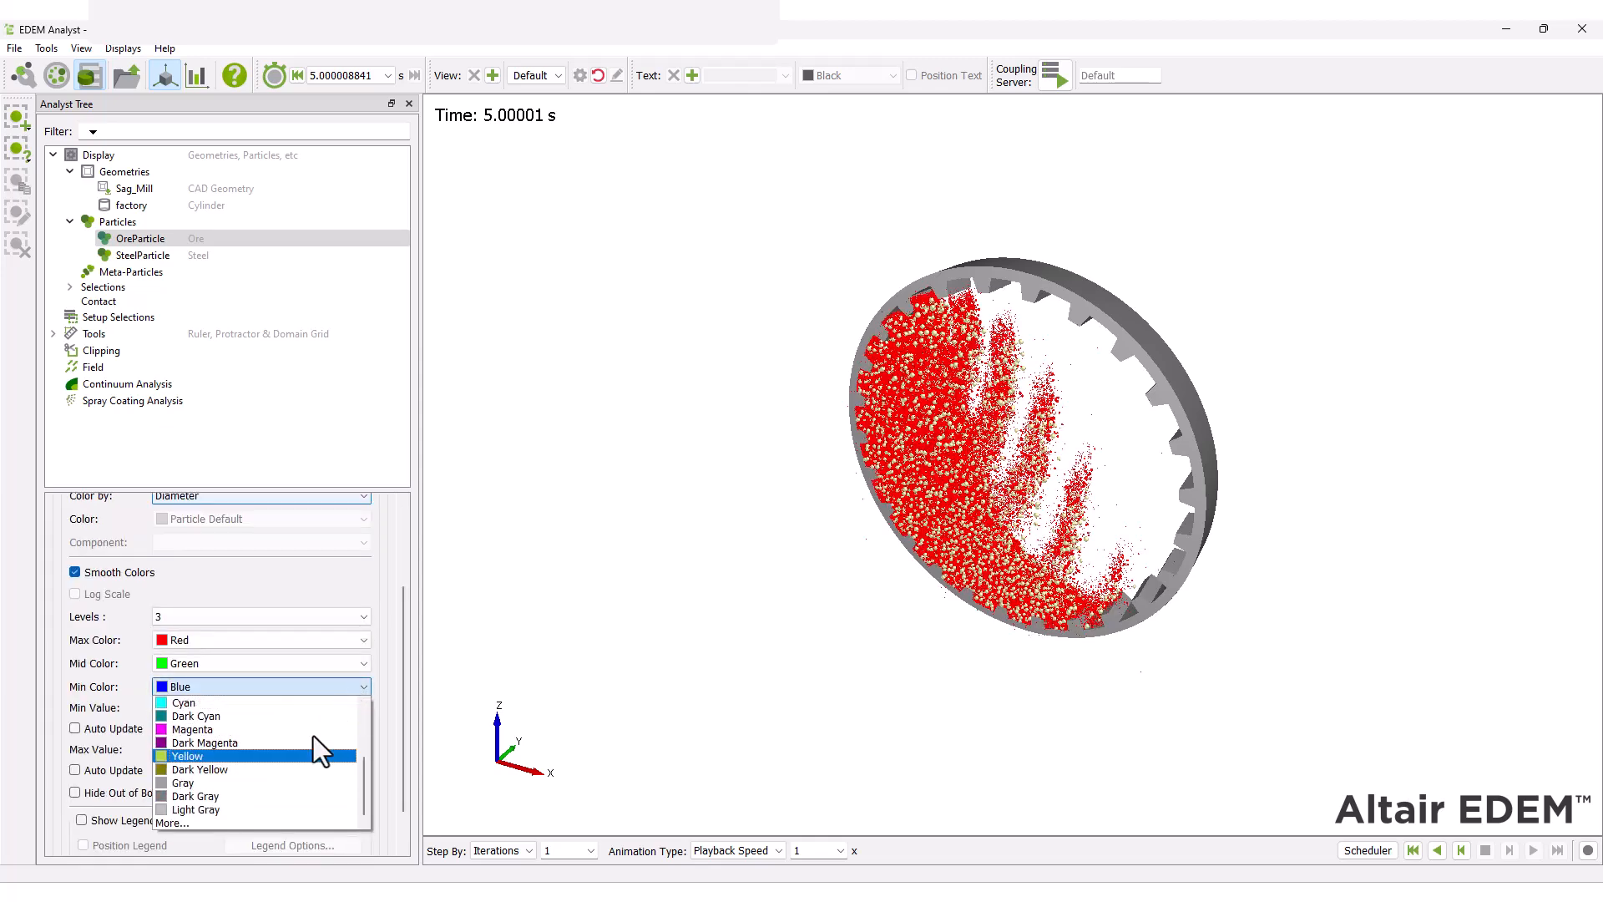
click(310, 757)
click(327, 663)
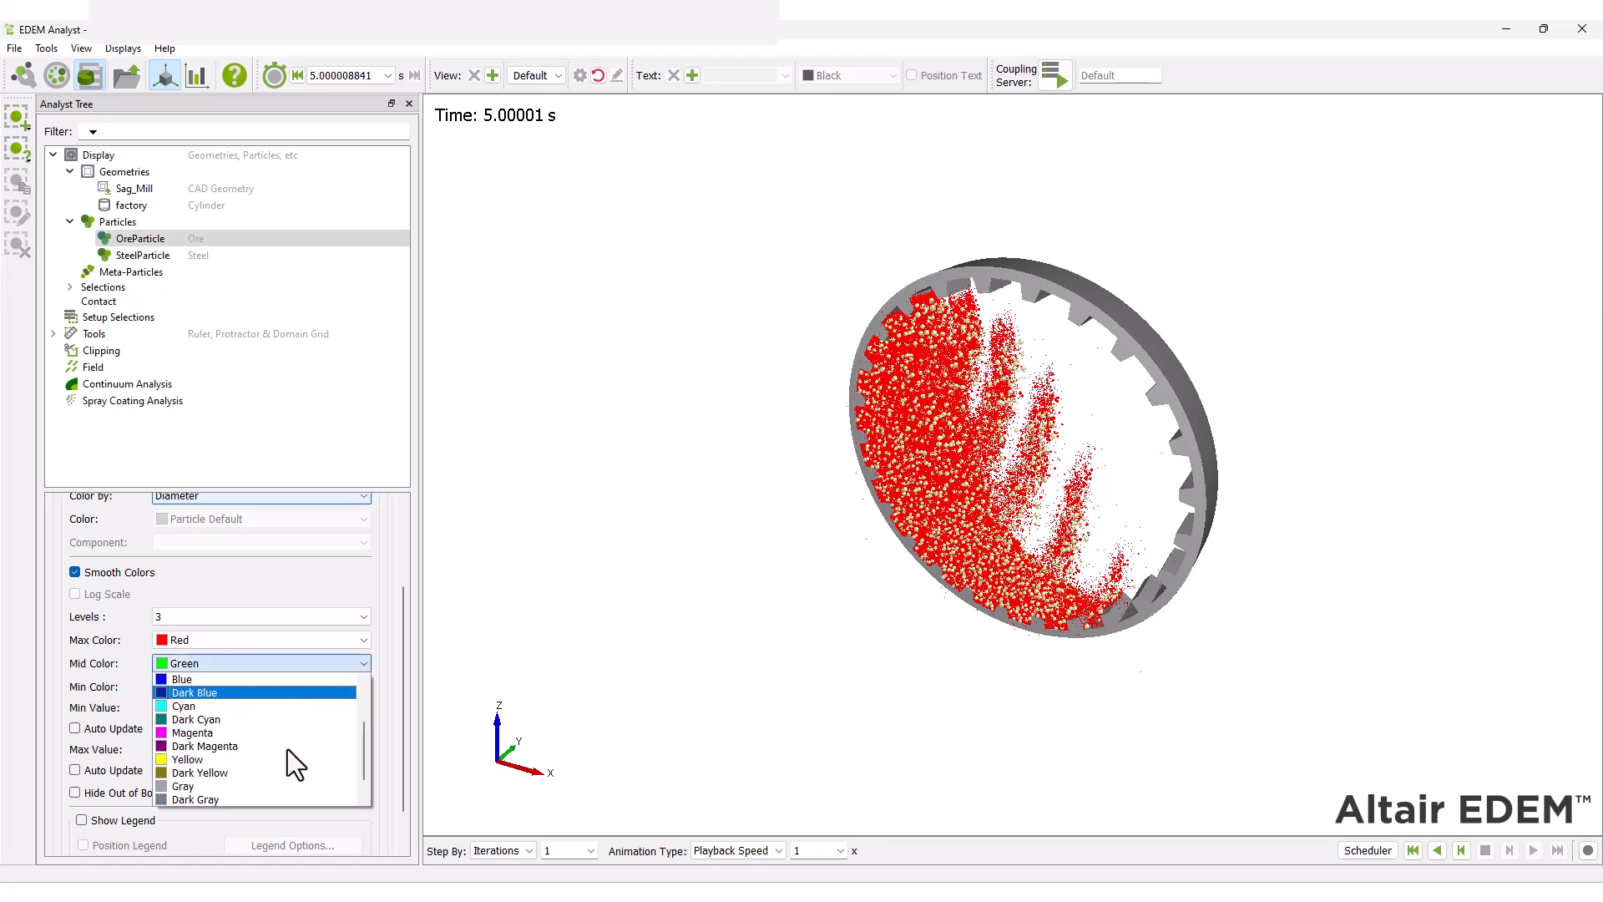
scroll(288, 749, down, 3)
click(263, 800)
click(960, 358)
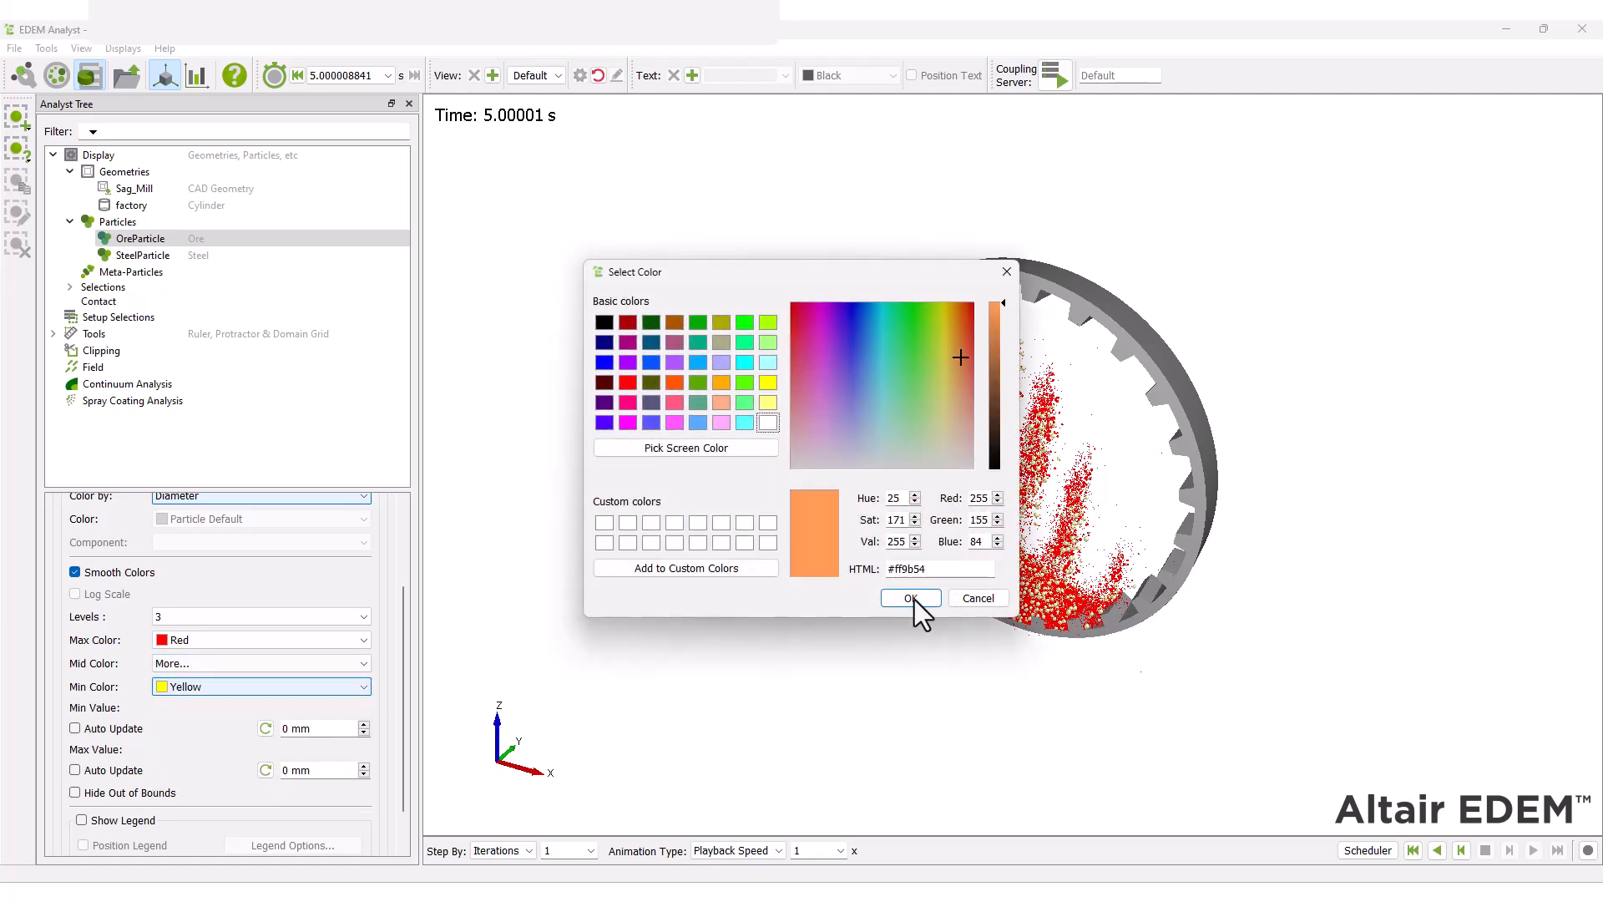
click(911, 599)
Refresh the OreParticle minimum and maximum diameter values, enable Auto Update for both, and show the legend.
drag(404, 676, 404, 706)
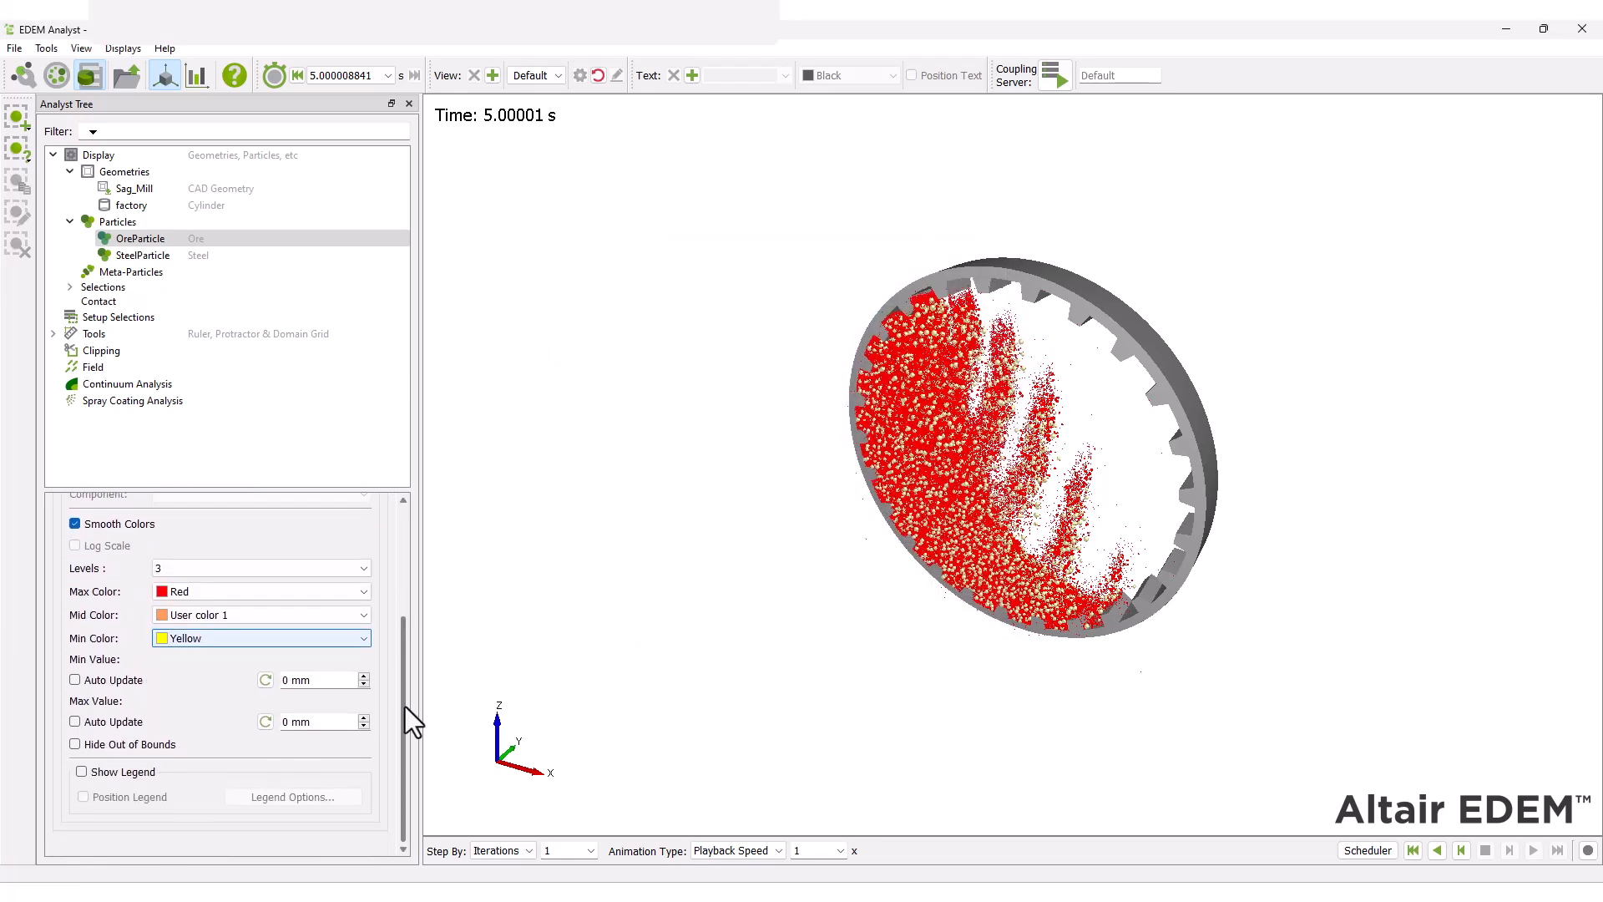
click(266, 680)
click(263, 723)
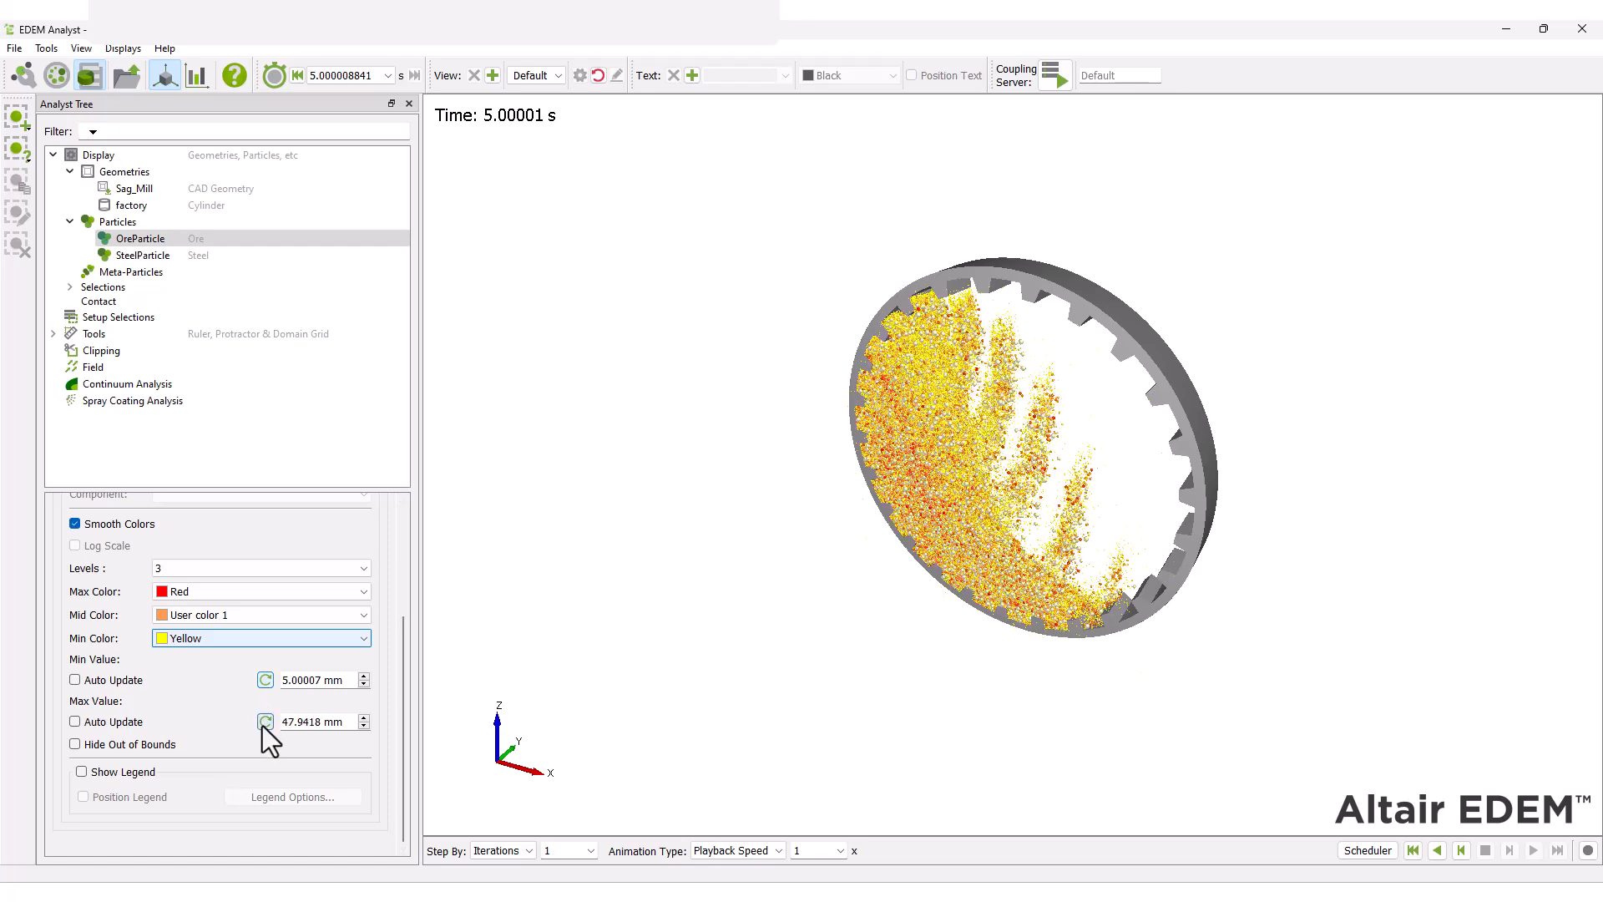
click(75, 722)
click(75, 680)
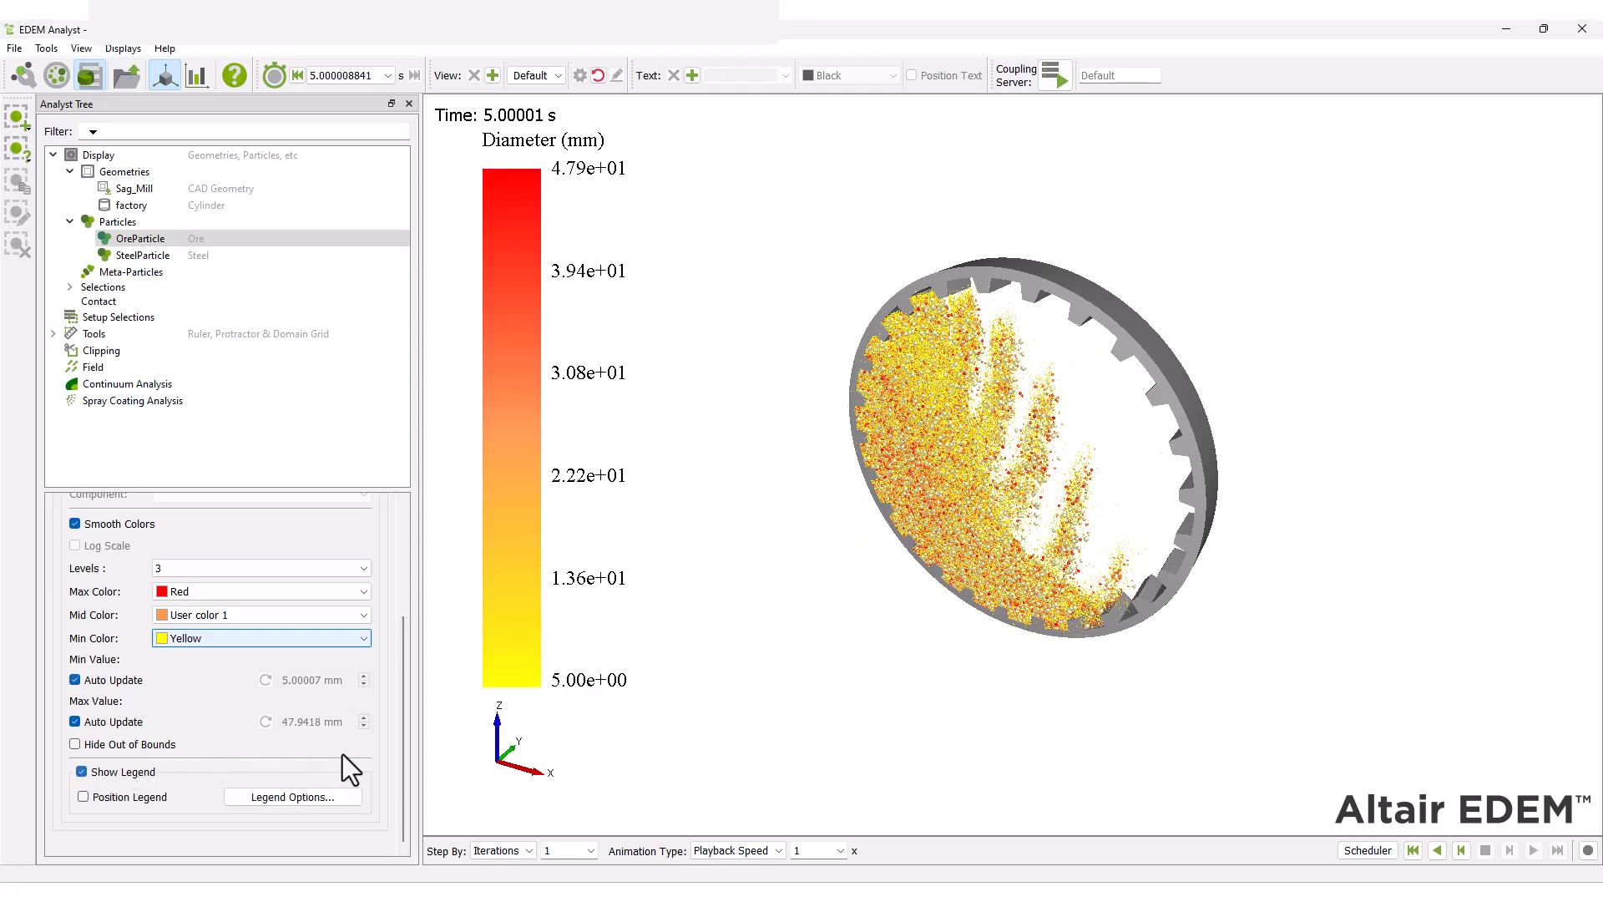
Color the SteelParticle particles Black and play the simulation back from the first timestep.
click(158, 255)
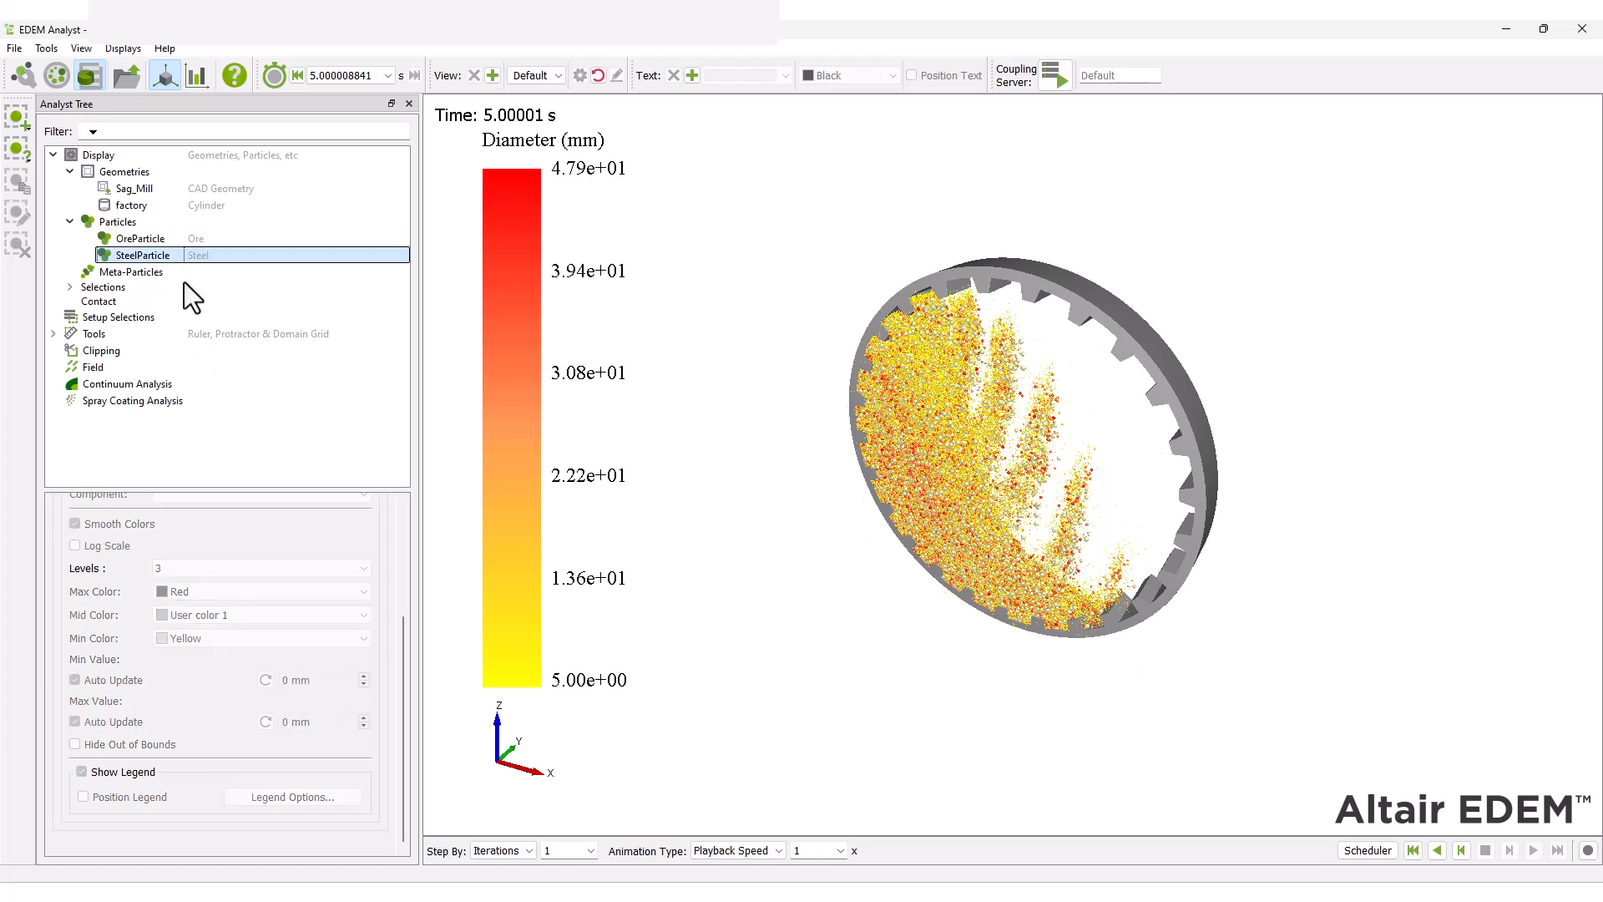
click(259, 650)
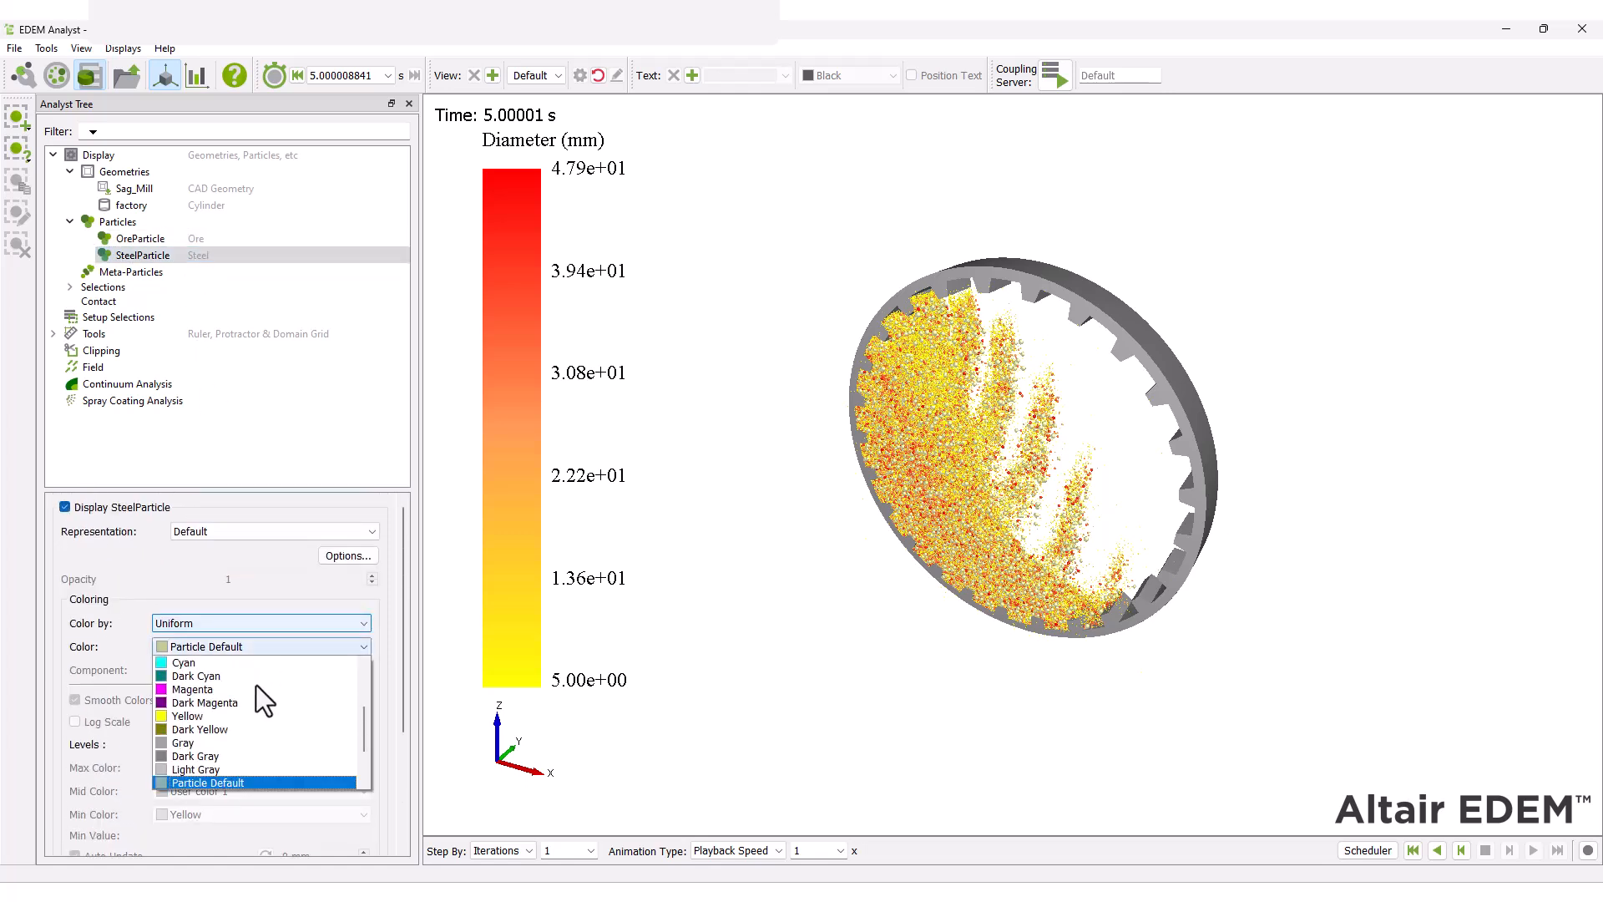
scroll(254, 704, up, 5)
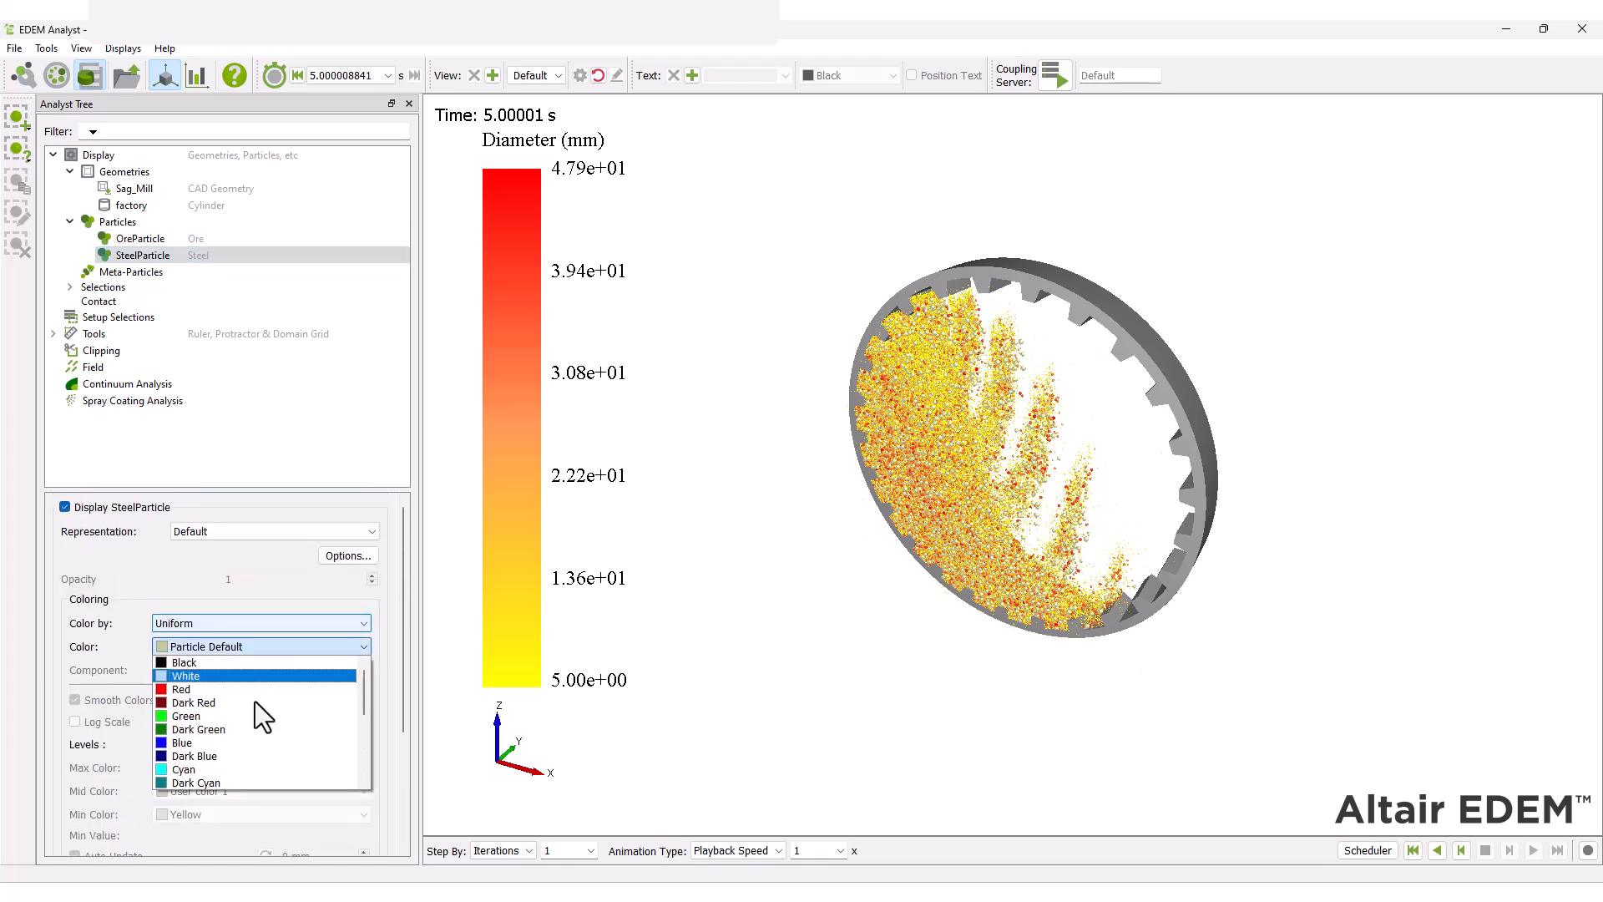
click(257, 665)
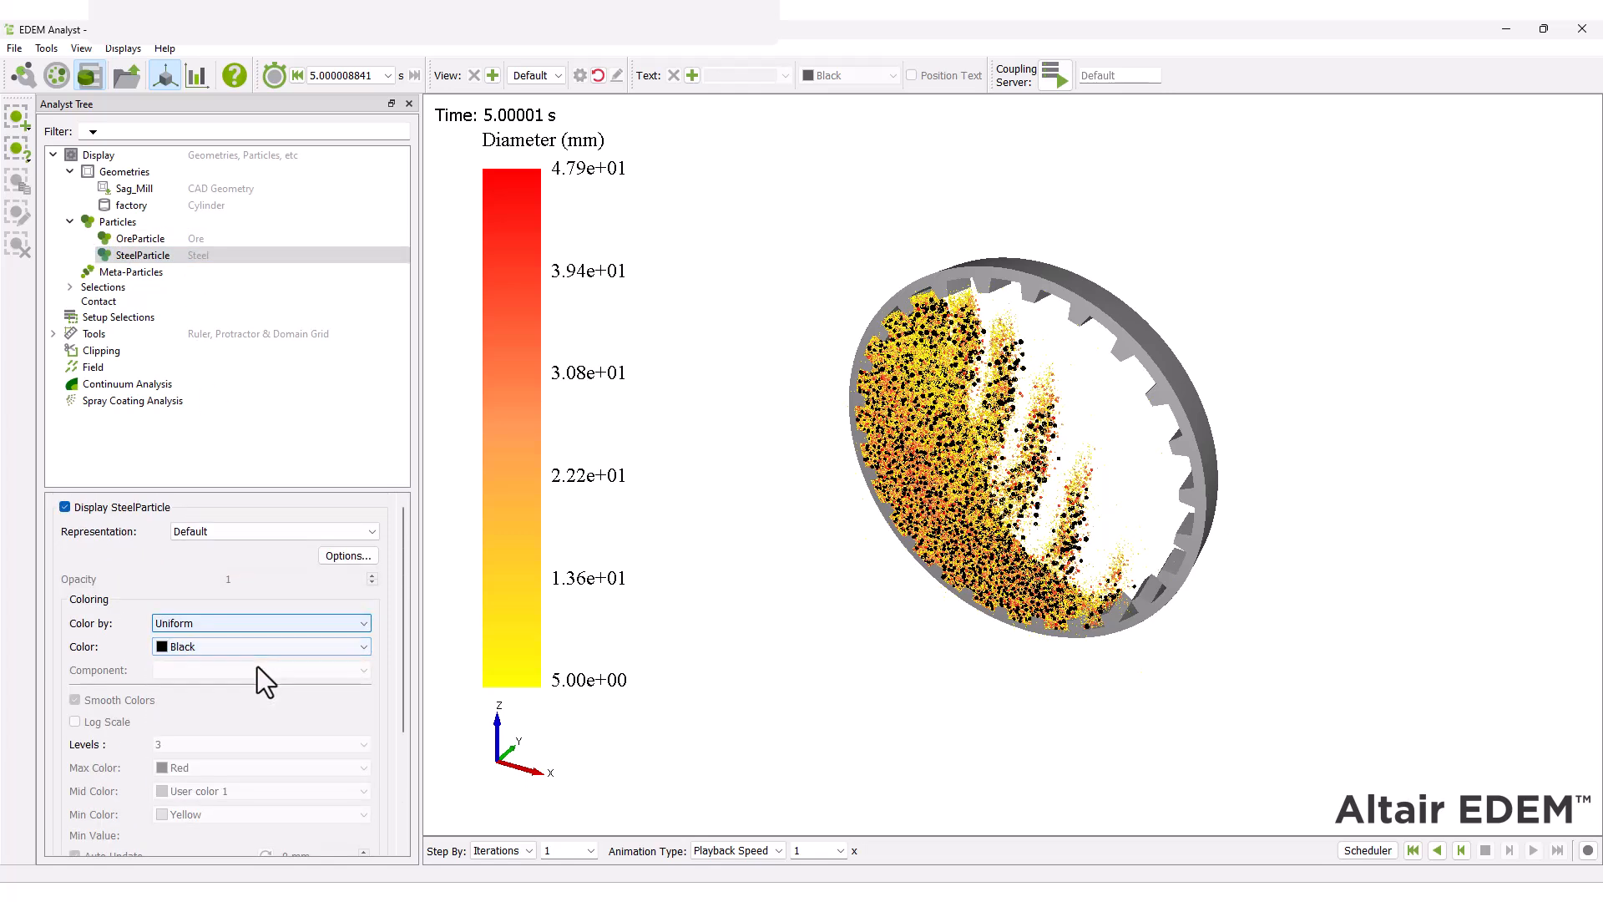
click(1413, 850)
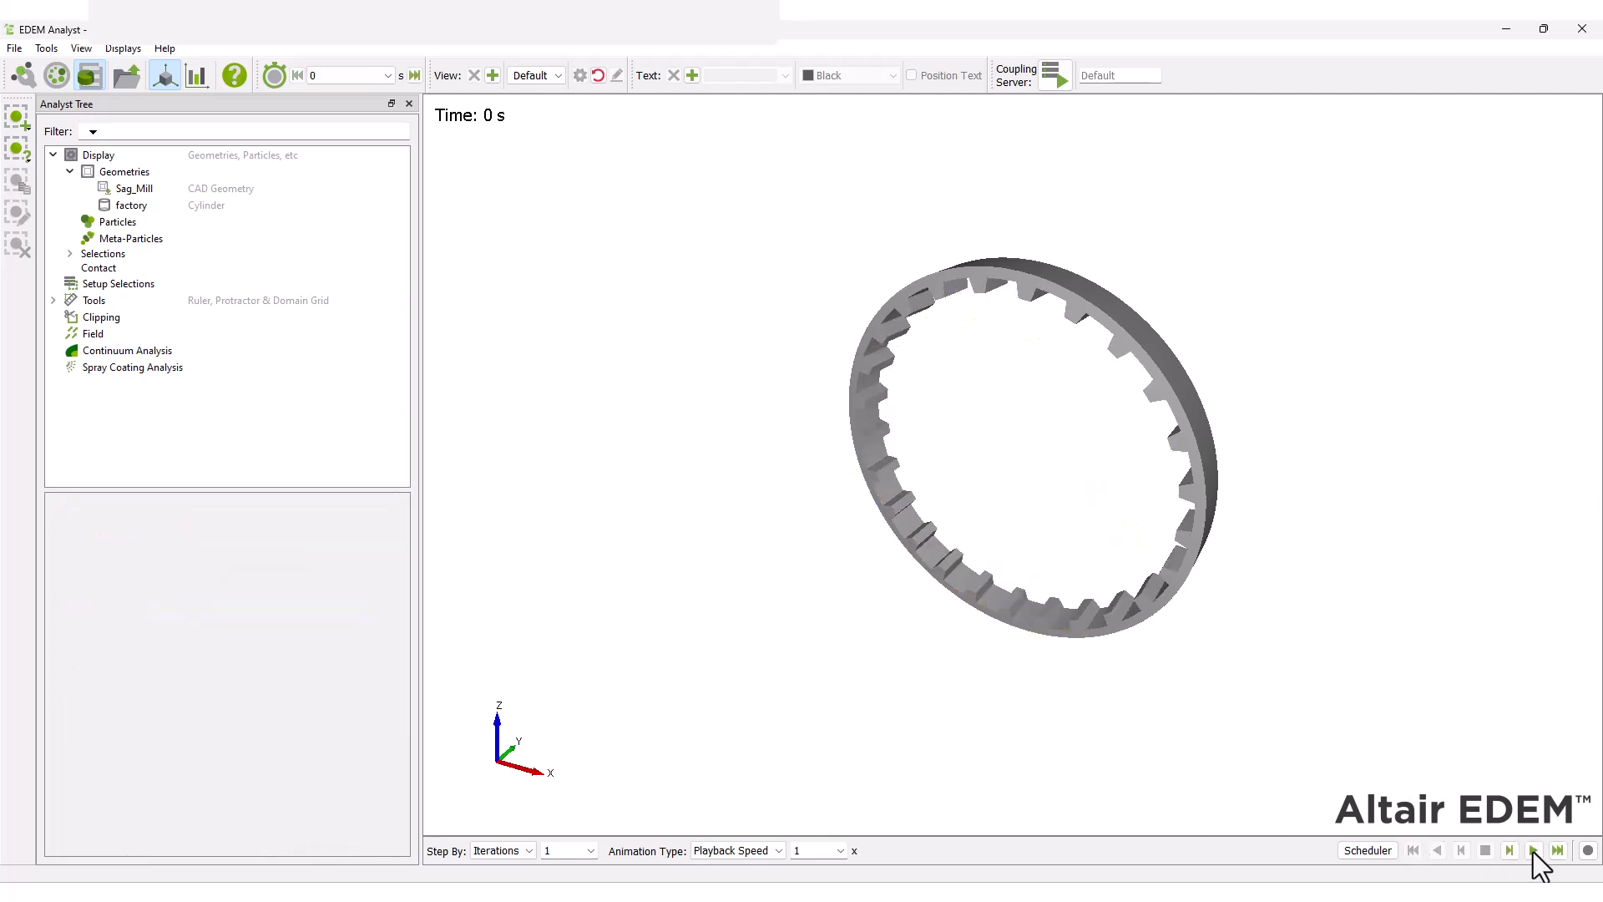
click(1533, 850)
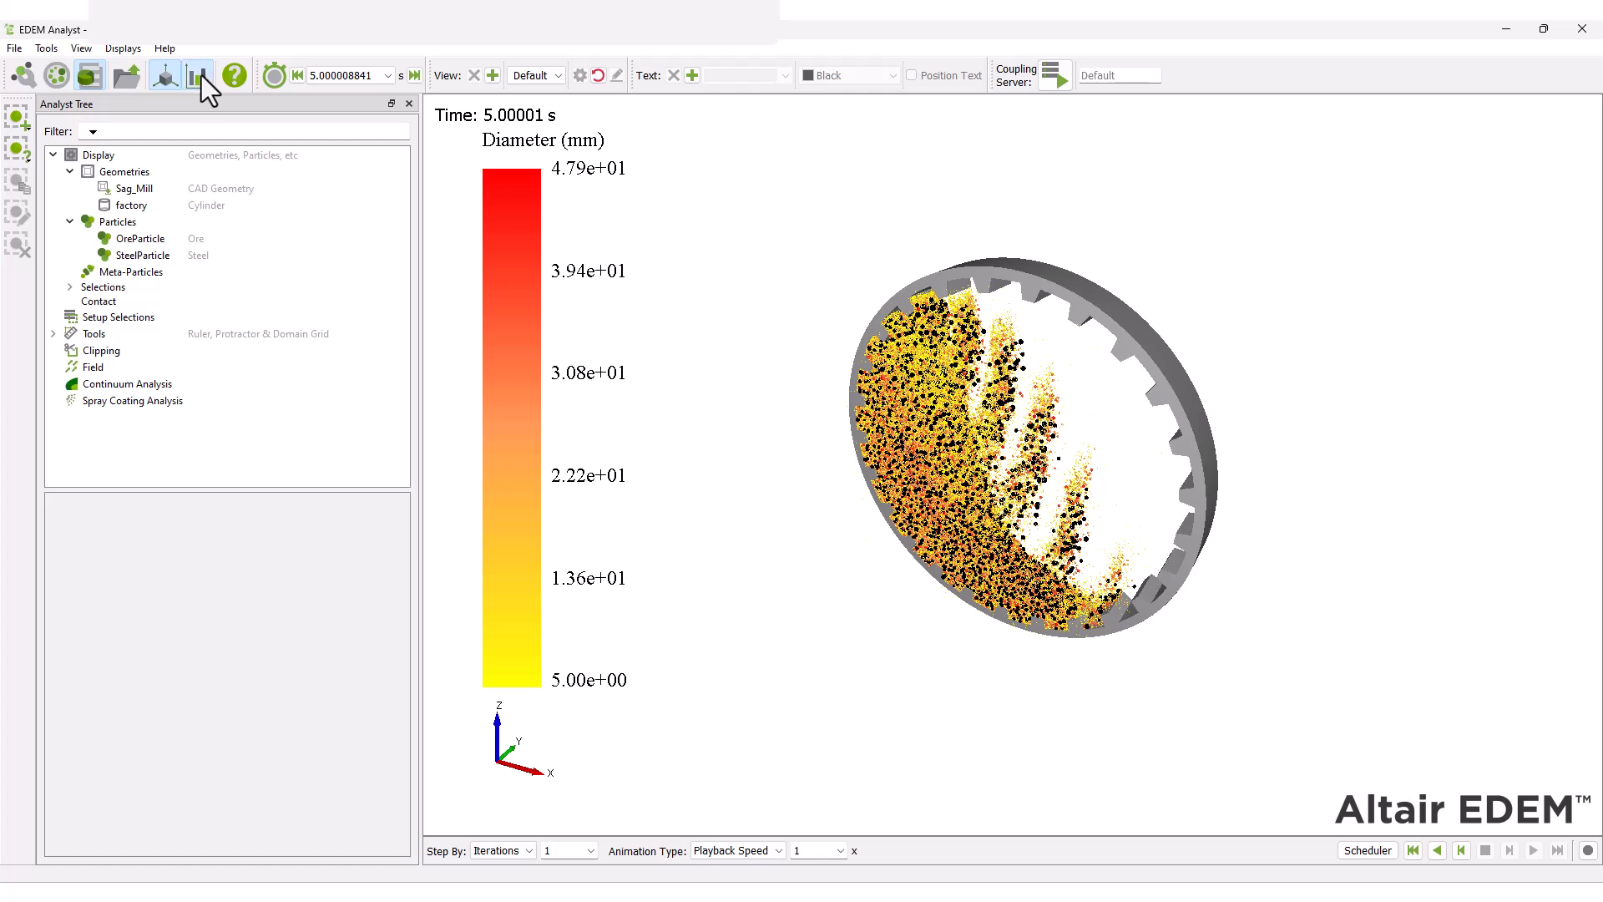
Create a histogram of OreParticle at the current timestep, plotting Number of Particles against Diameter with 20 intervals.
click(197, 75)
click(108, 135)
click(148, 208)
click(152, 235)
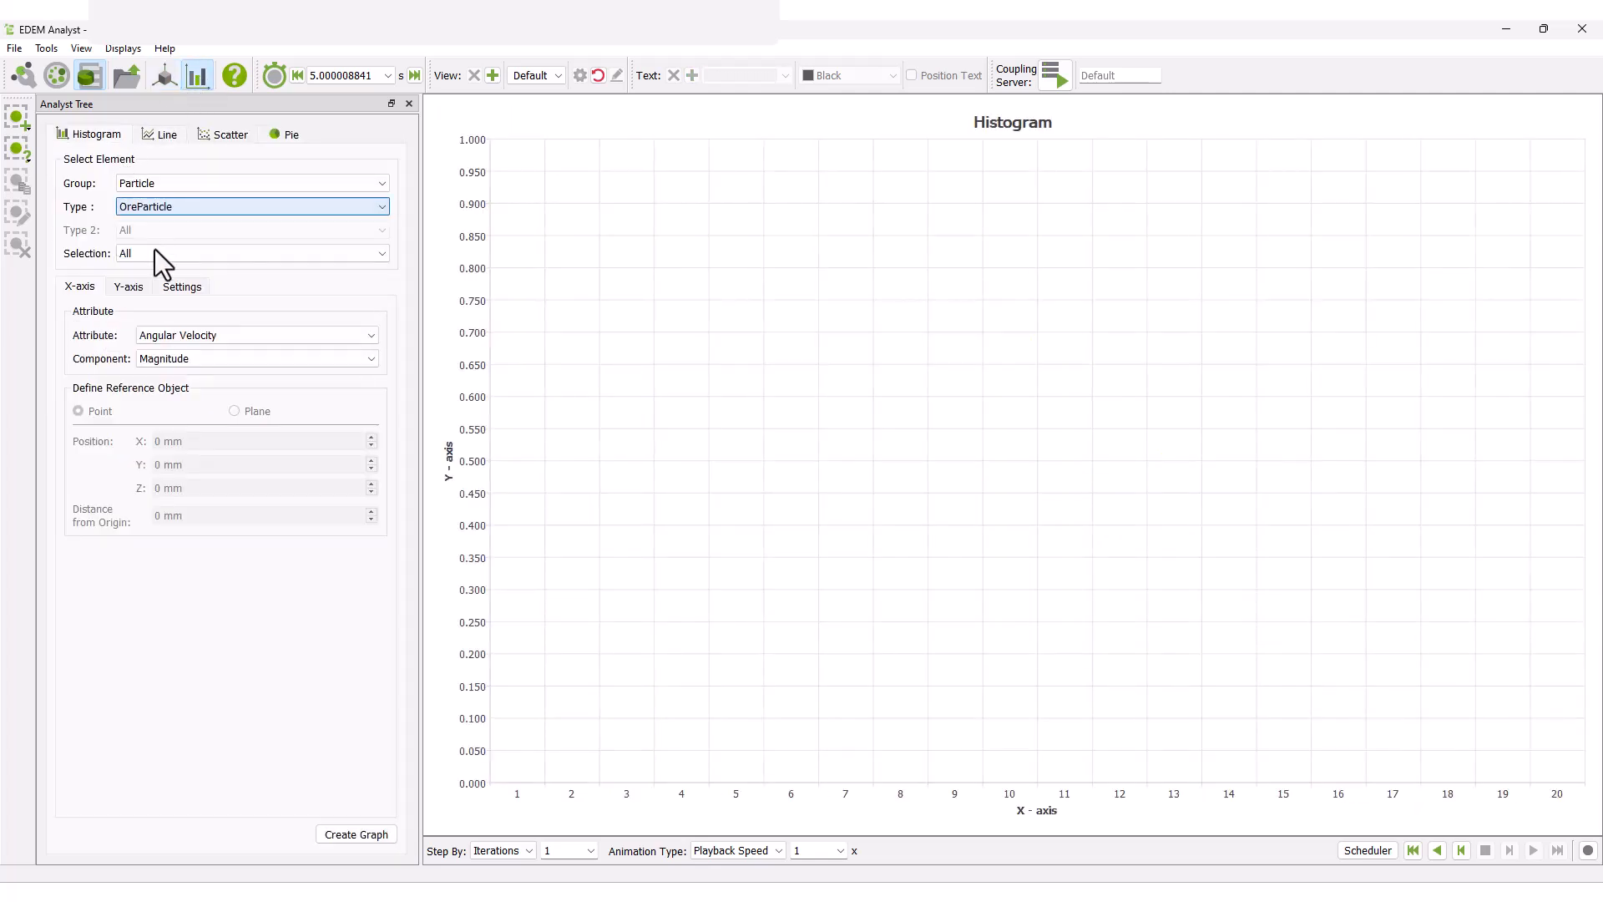
click(177, 336)
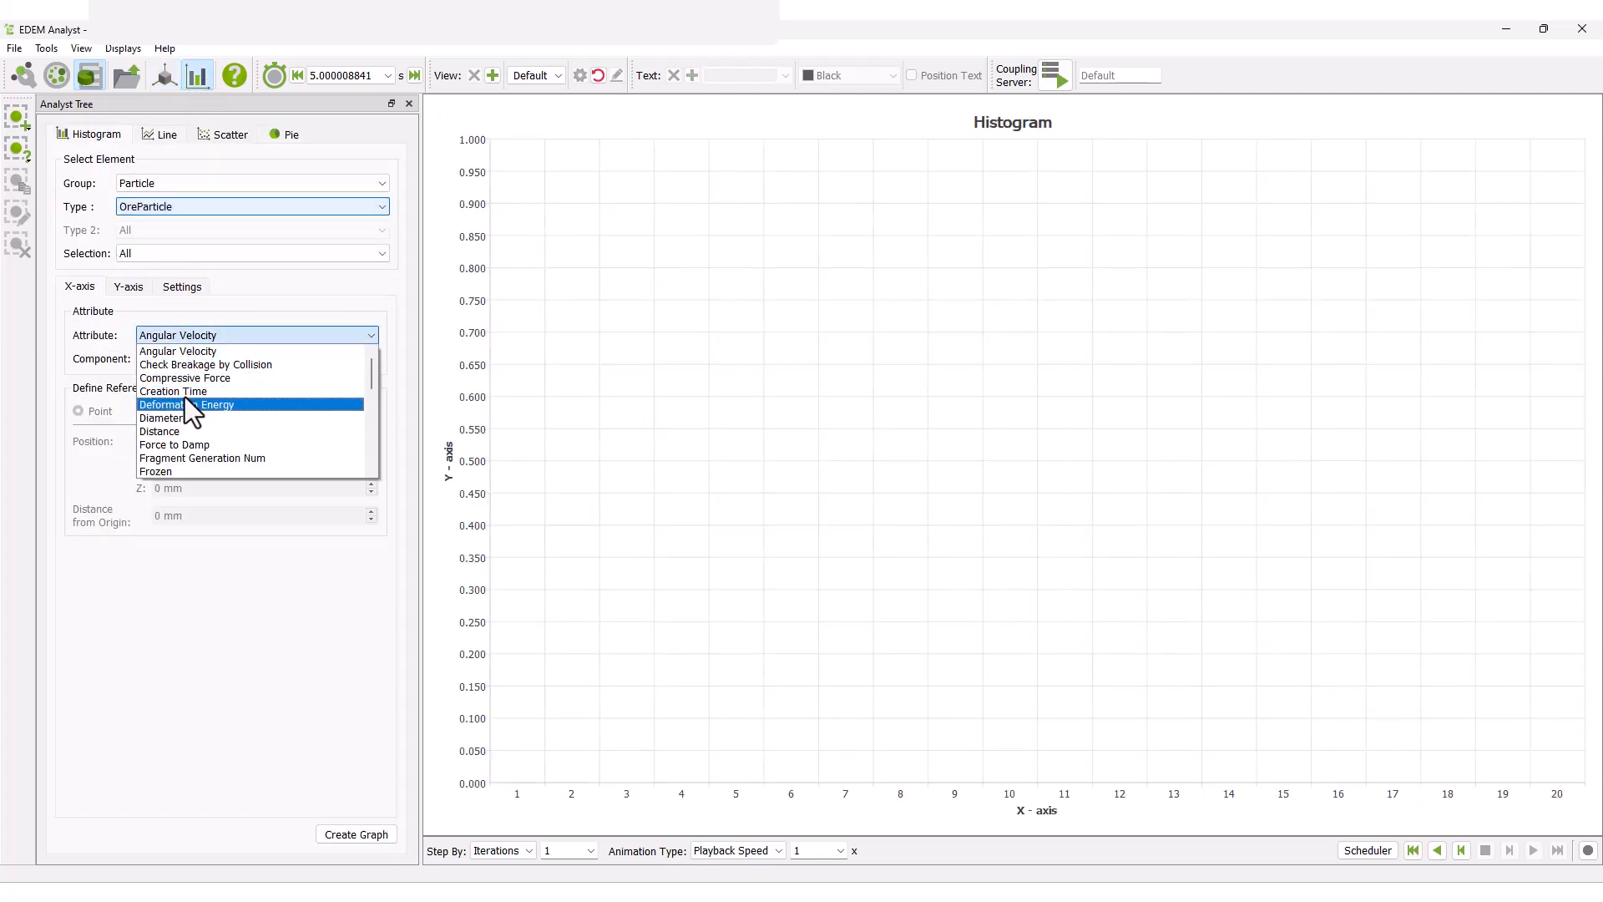
click(183, 417)
click(134, 286)
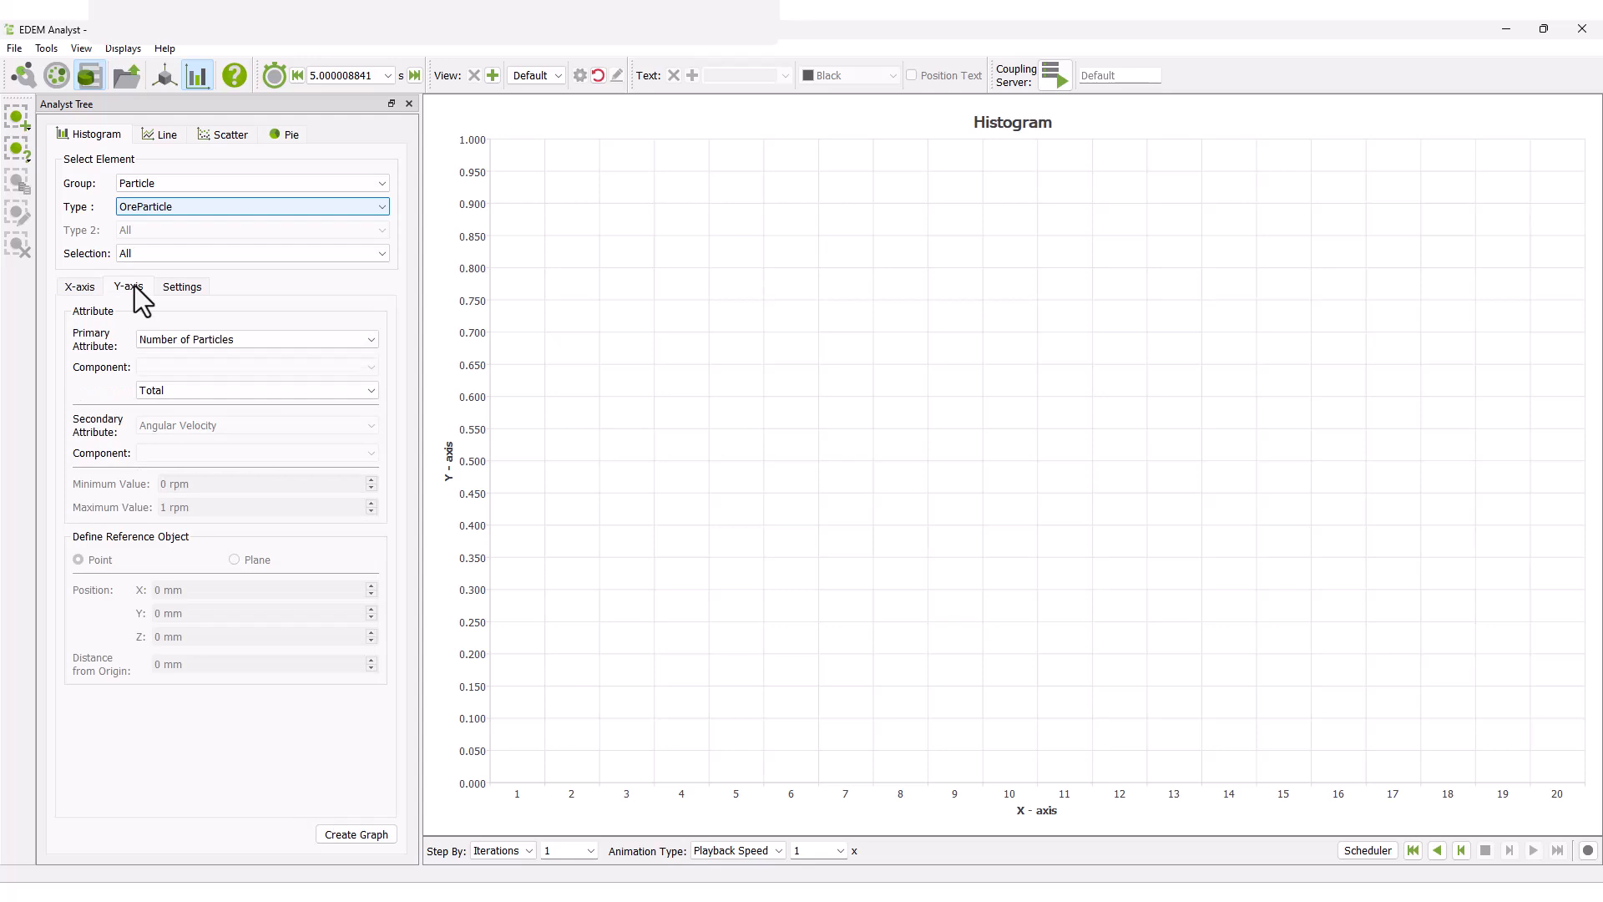
click(183, 286)
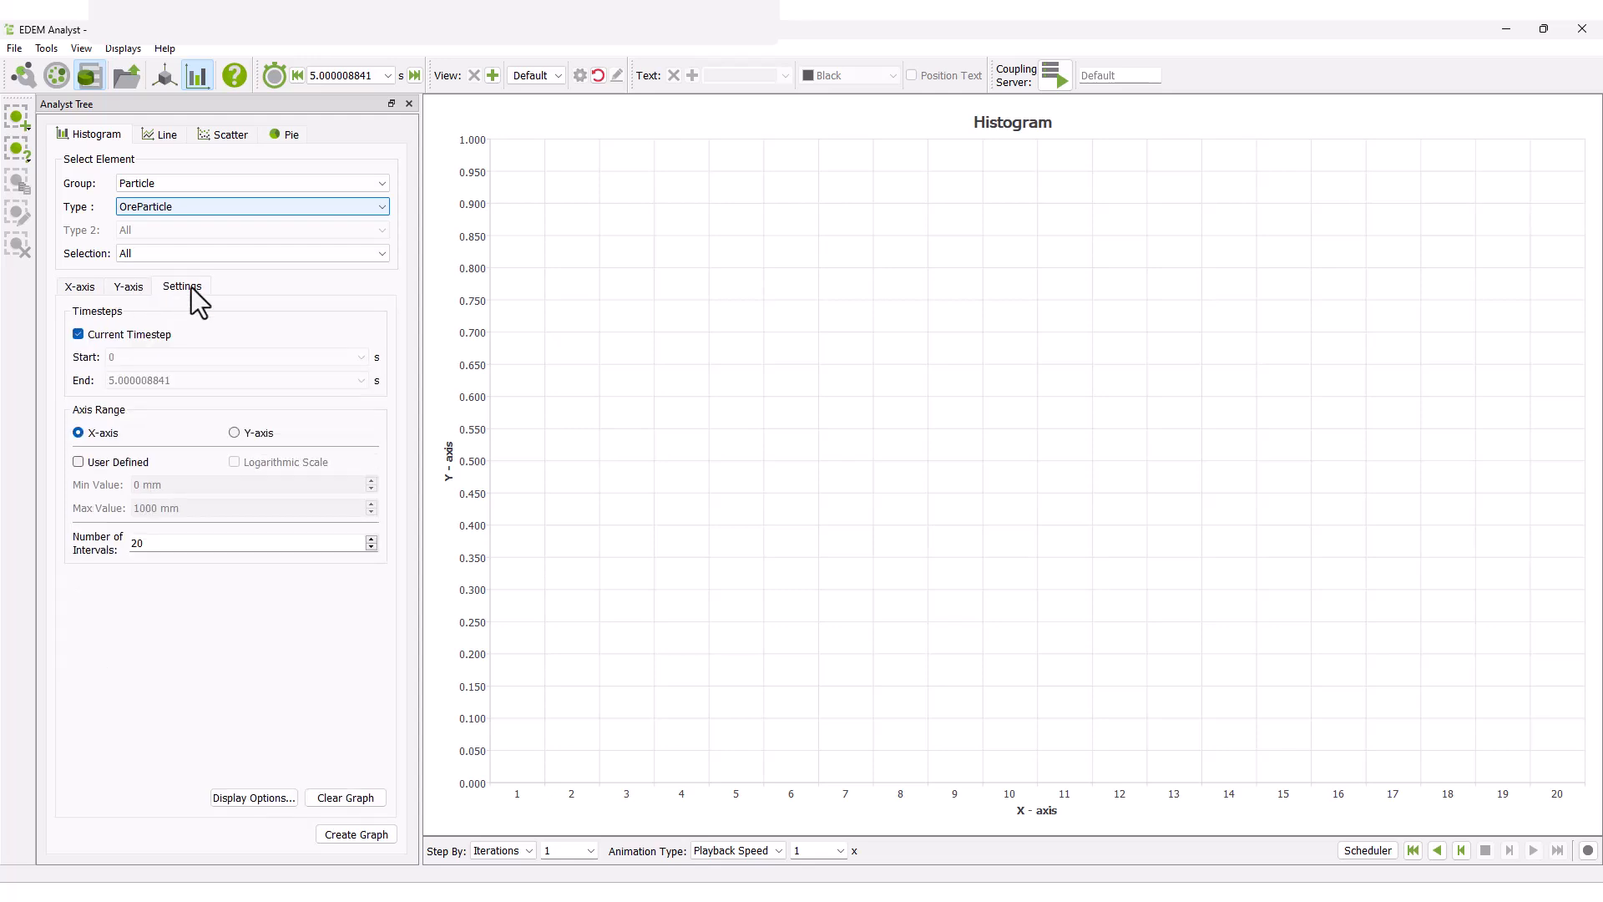
click(358, 834)
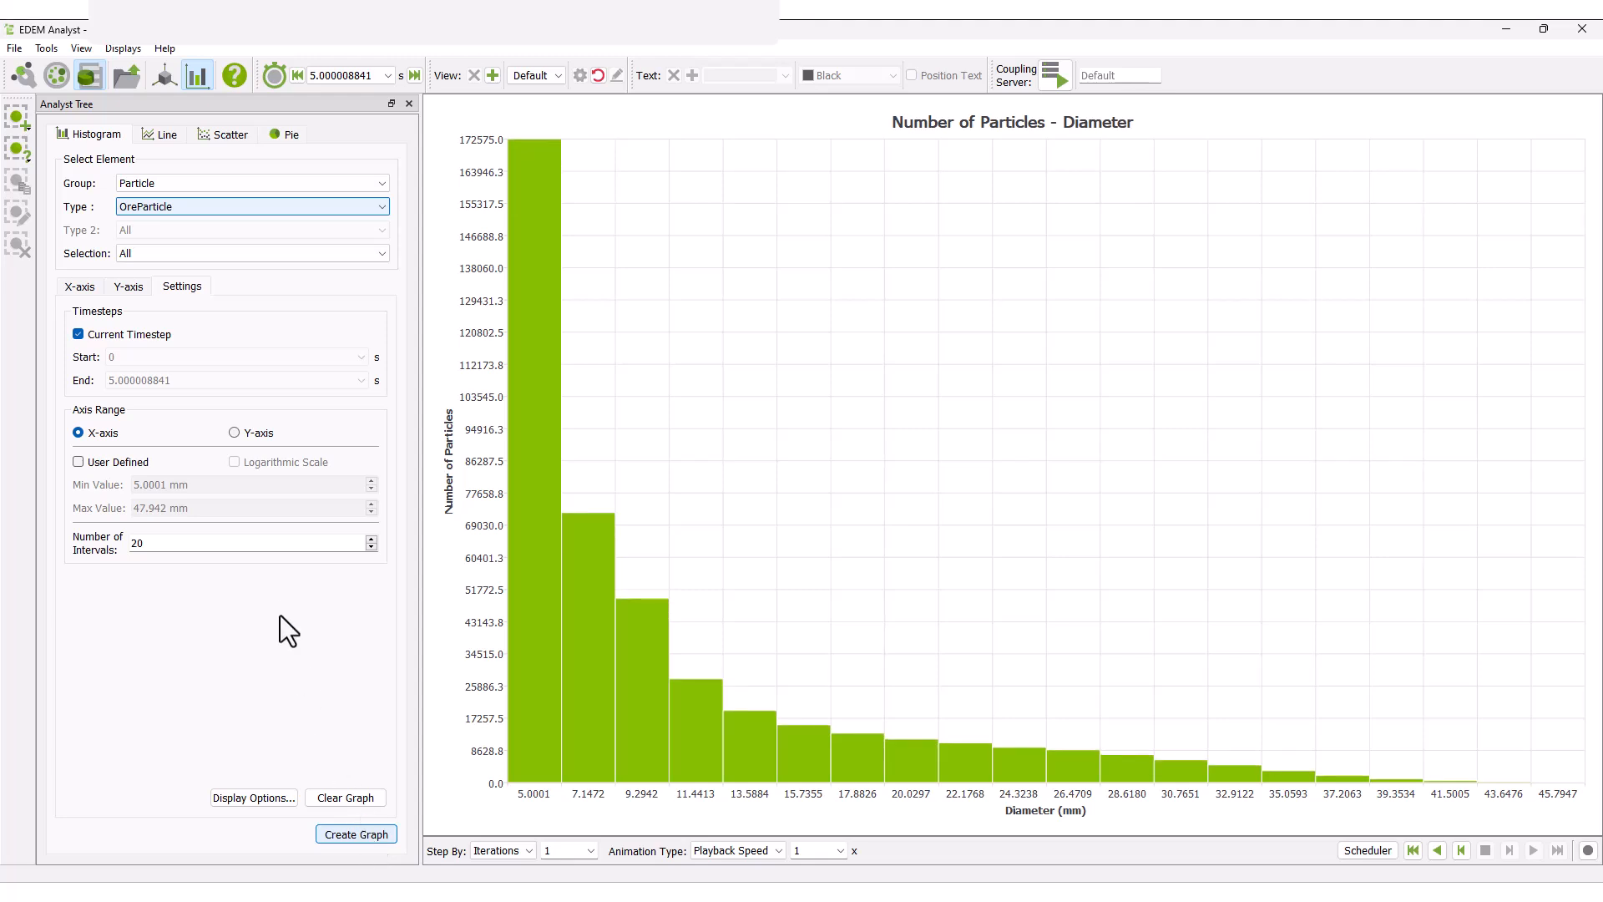
Start a Breakage Particle Size Distribution export with both the start and end timesteps set to 5.000008841 s.
click(14, 48)
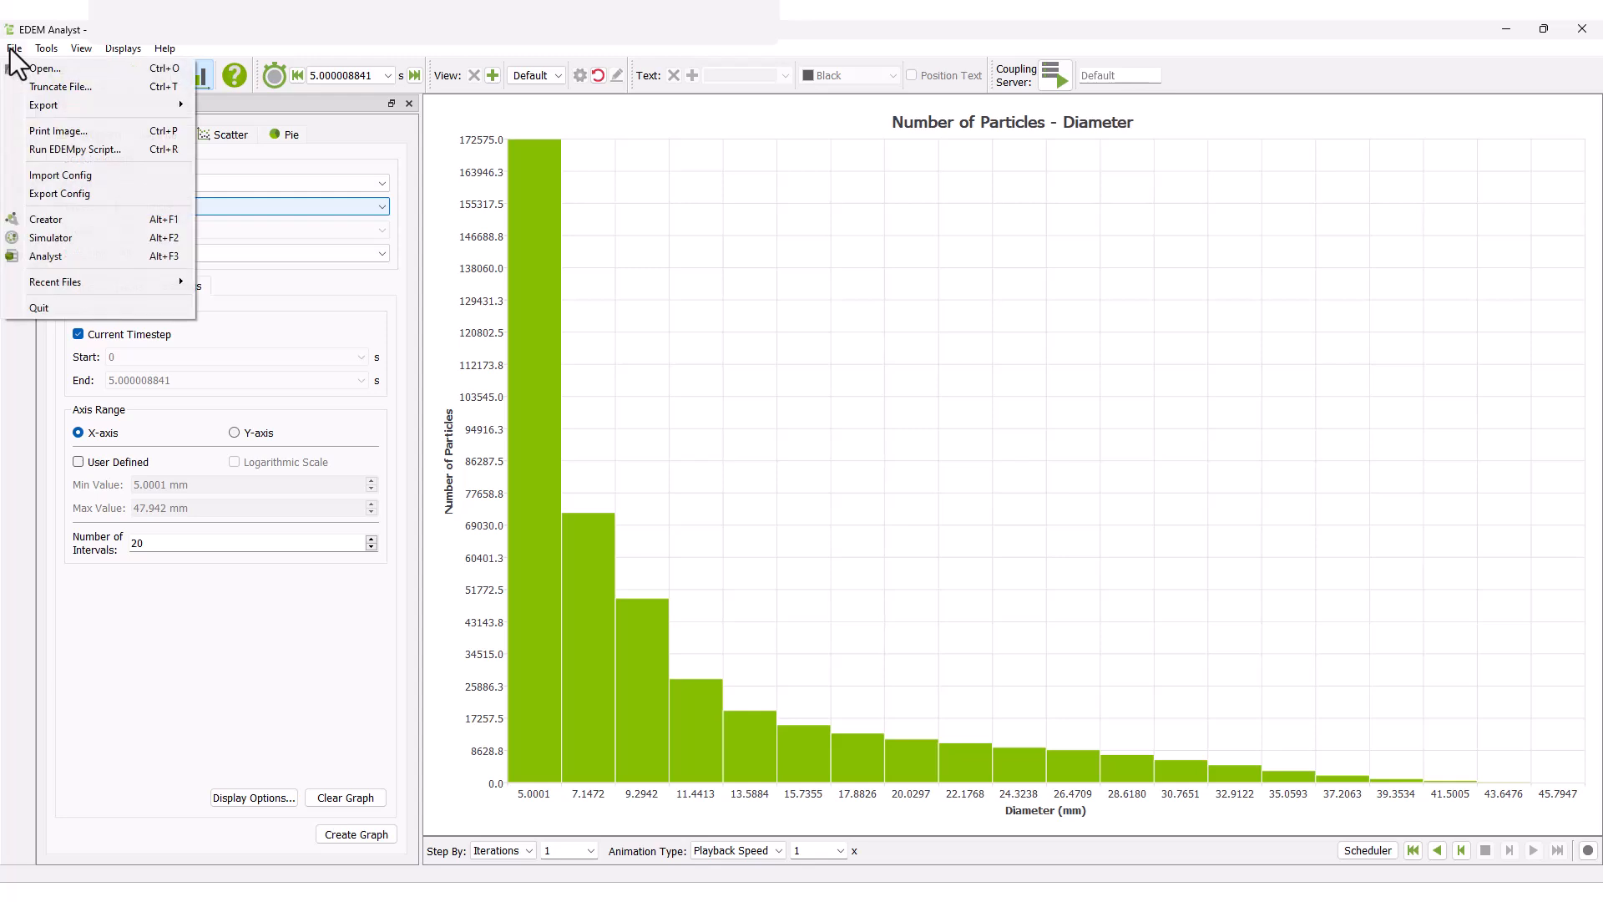
mouse_move(62, 107)
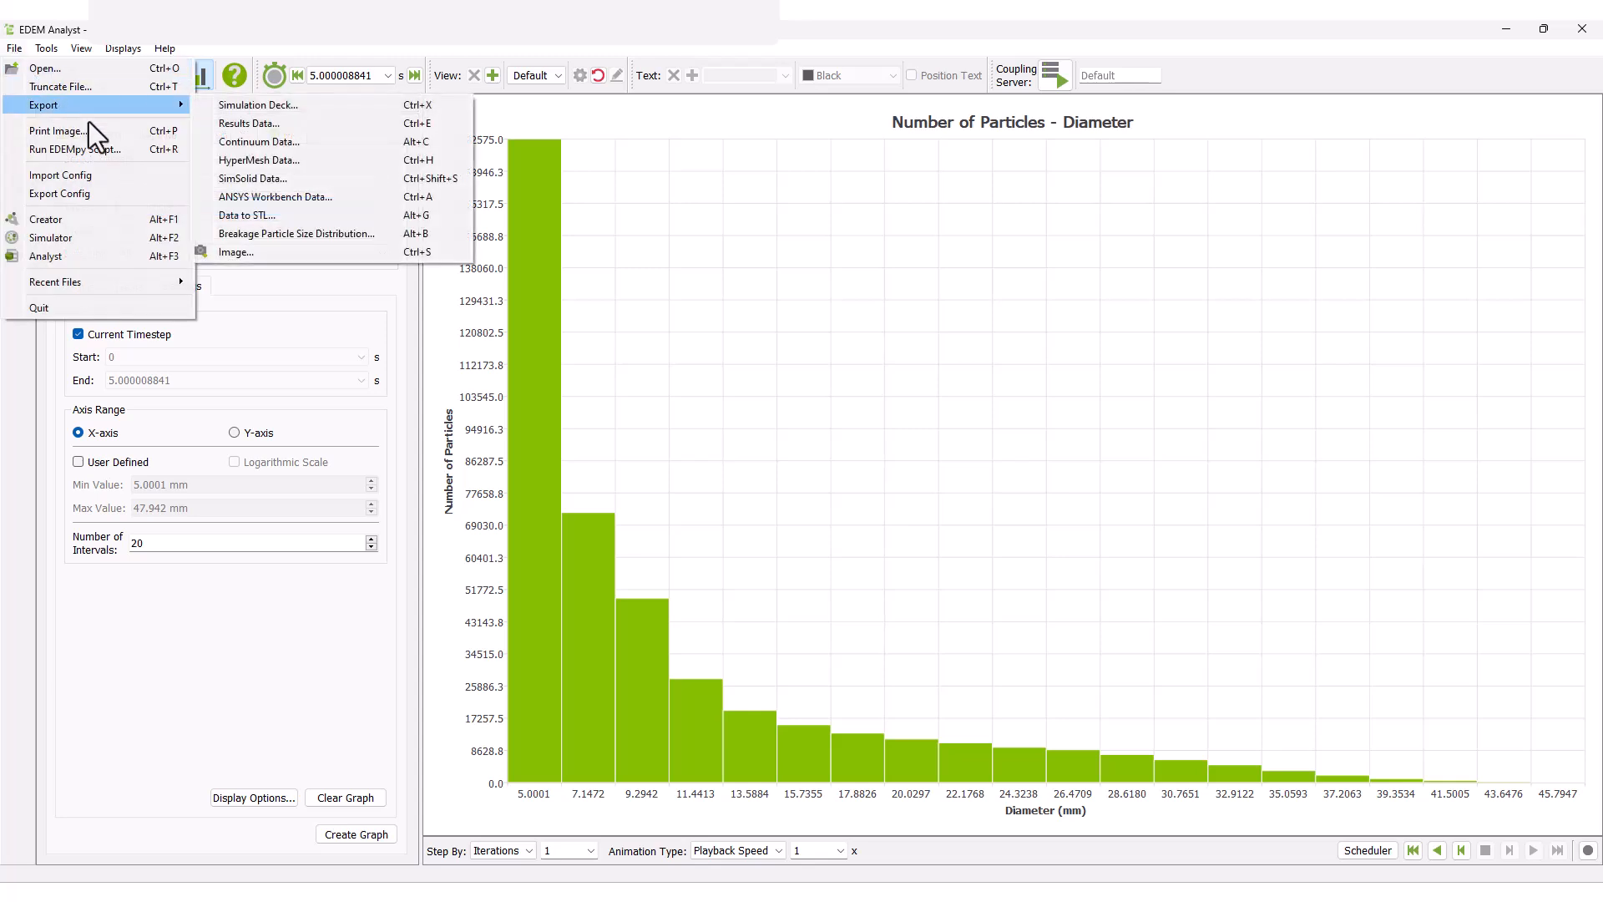
click(296, 234)
click(711, 329)
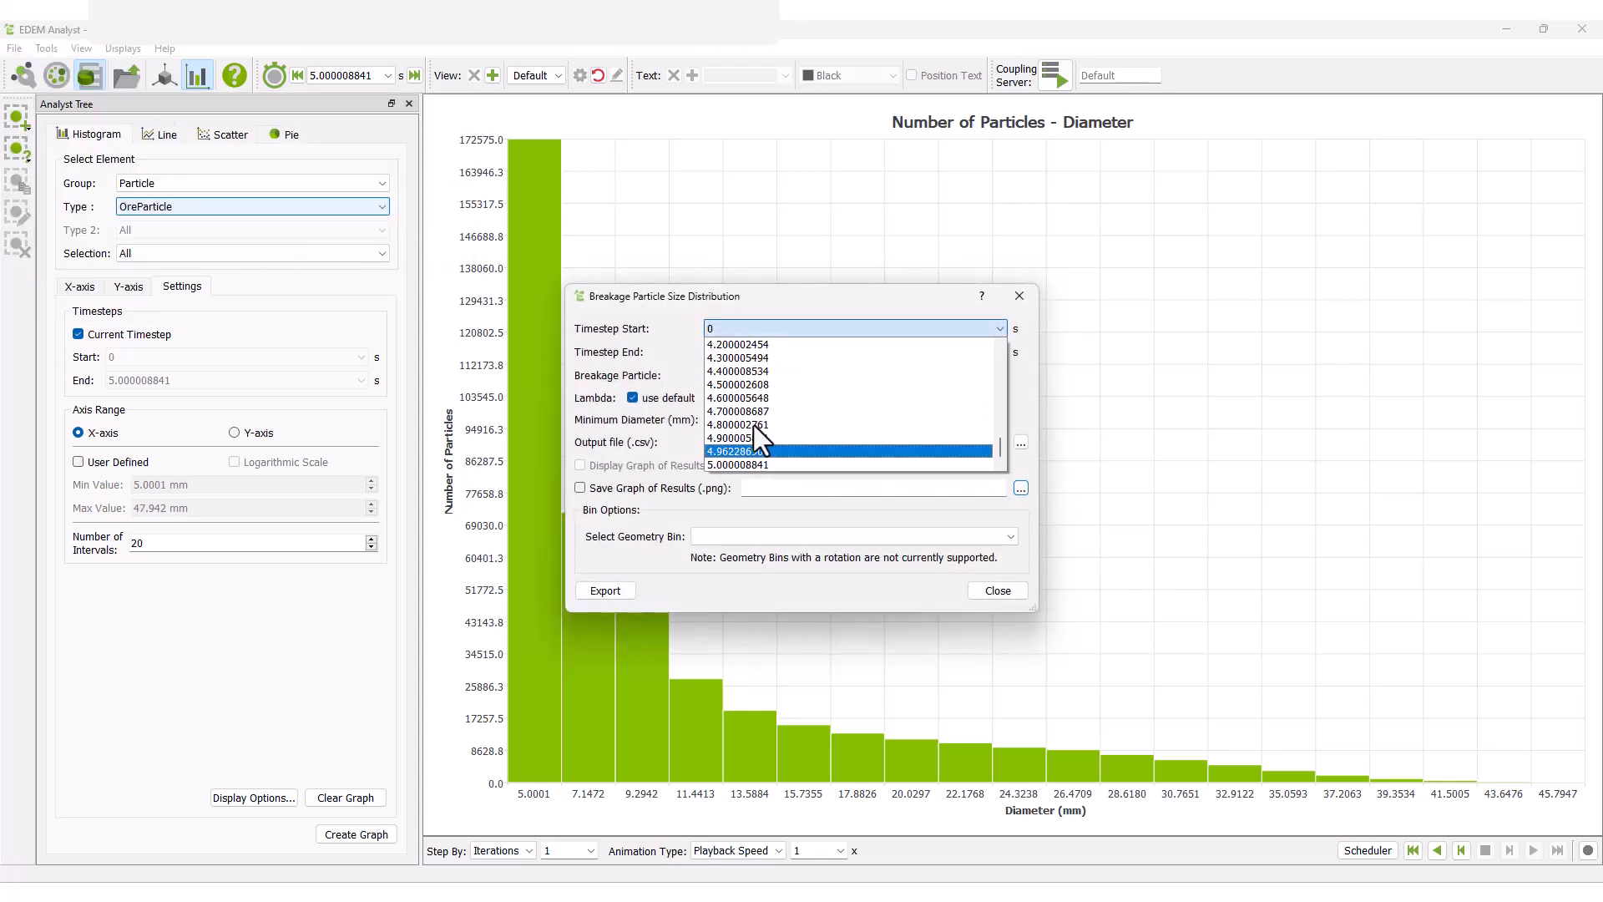
click(742, 464)
click(775, 352)
click(761, 484)
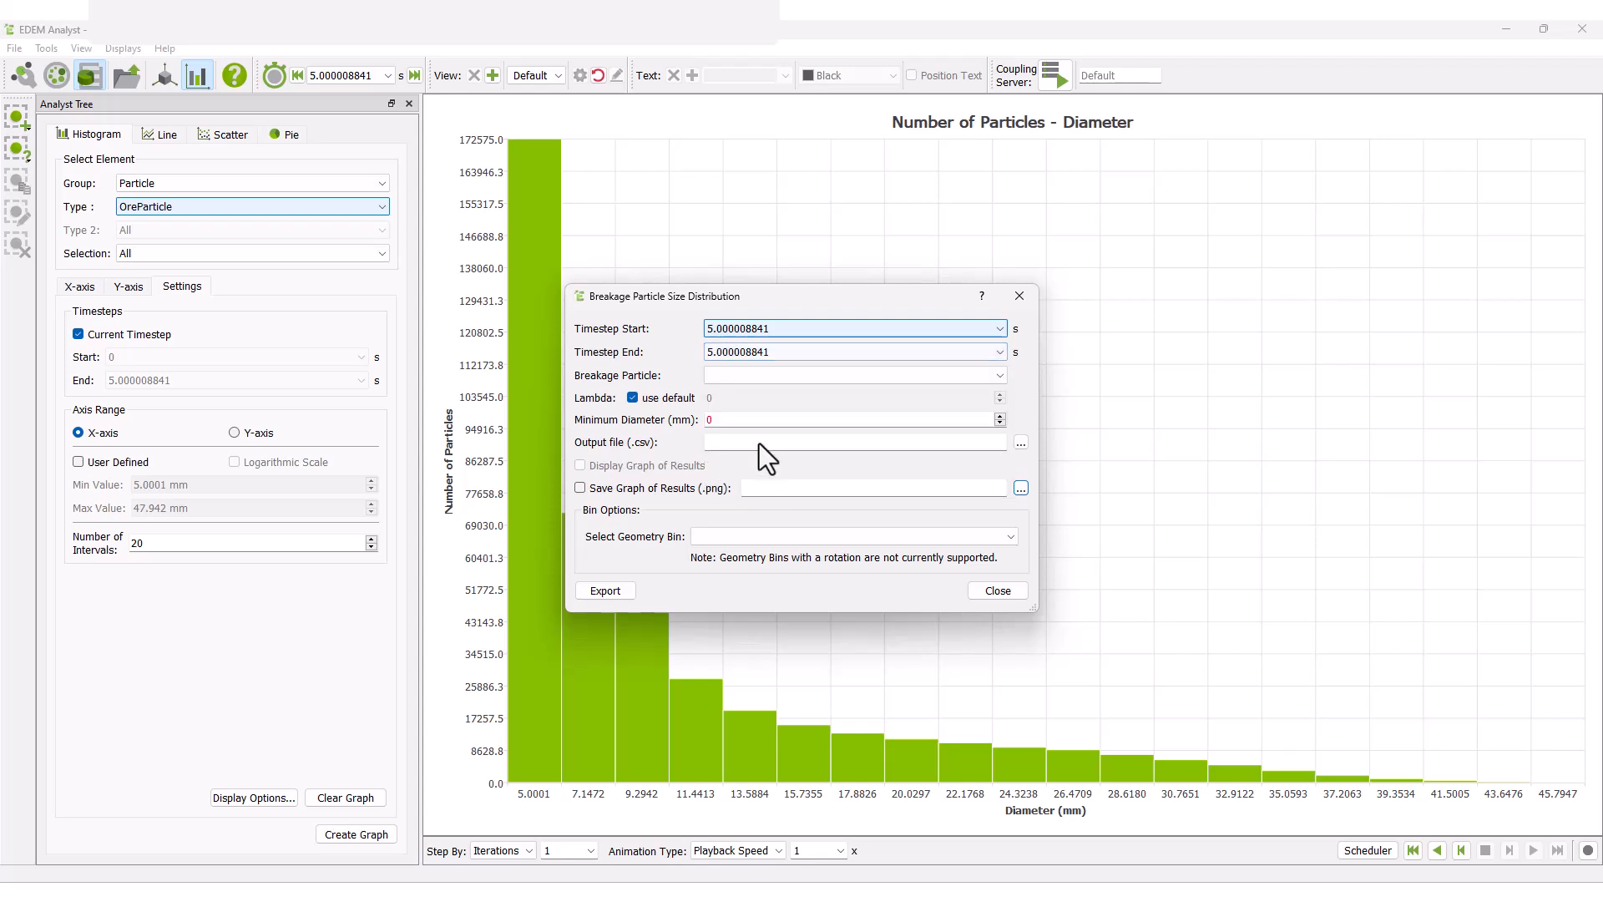
Choose OreParticle as the breakage particle and set the minimum diameter to 1 mm.
click(758, 375)
click(756, 390)
drag(716, 419, 696, 419)
key(Tab)
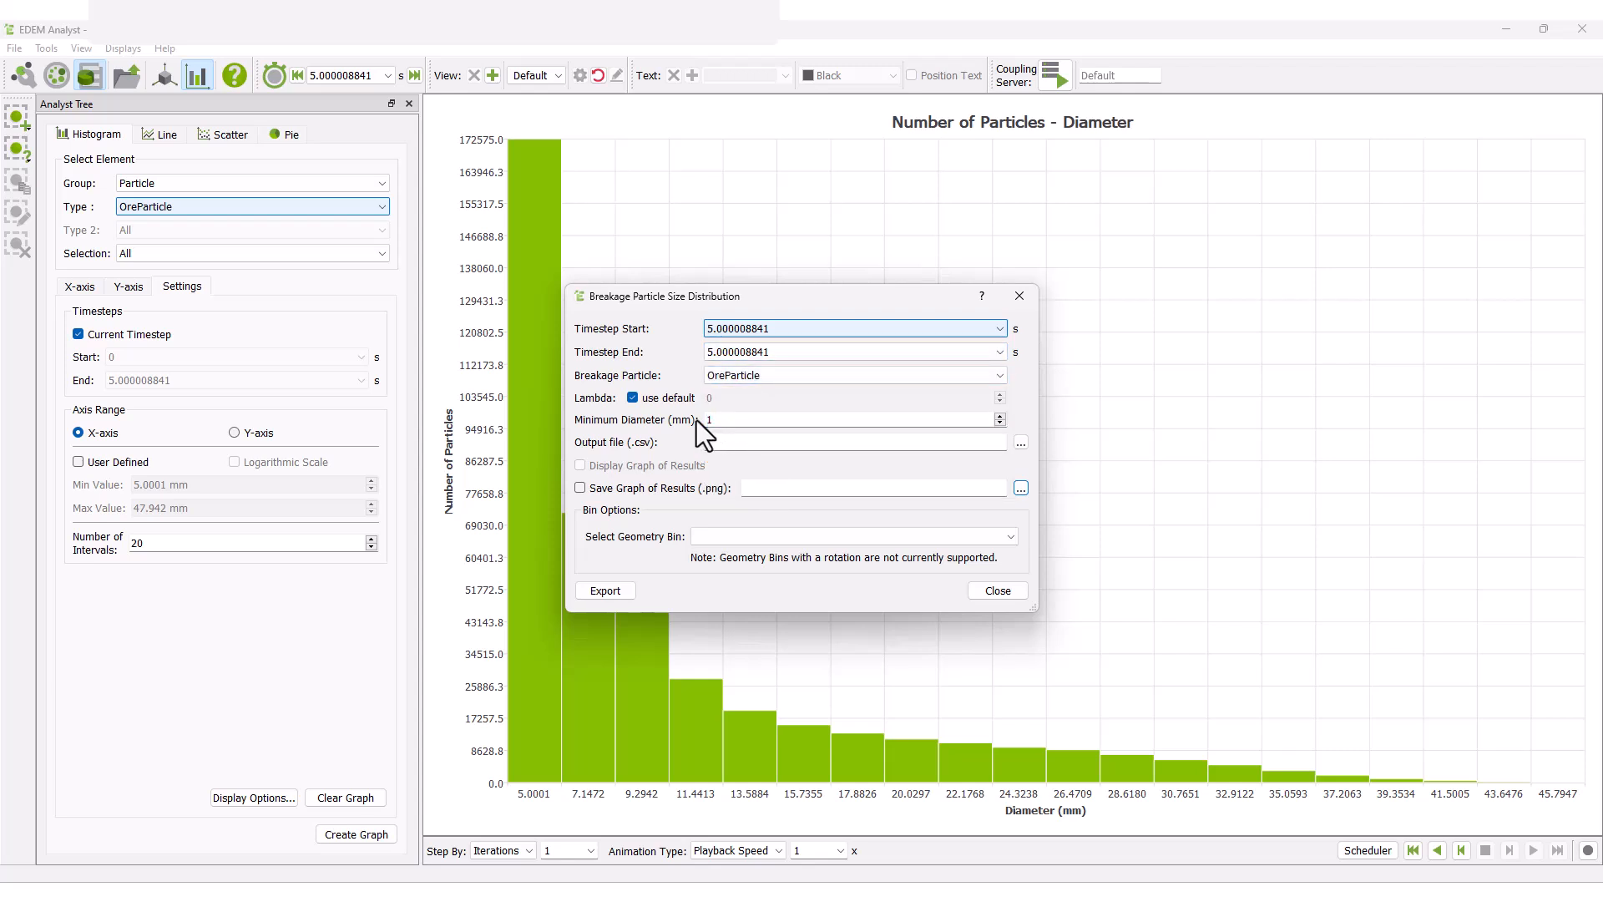
Export the size distribution to Breakage_Tutorial_psd.csv and save its results graph as Breakage_Tutorial_plot.png.
text(breakage_Tutorial_psd.csv)
click(782, 489)
text(Break)
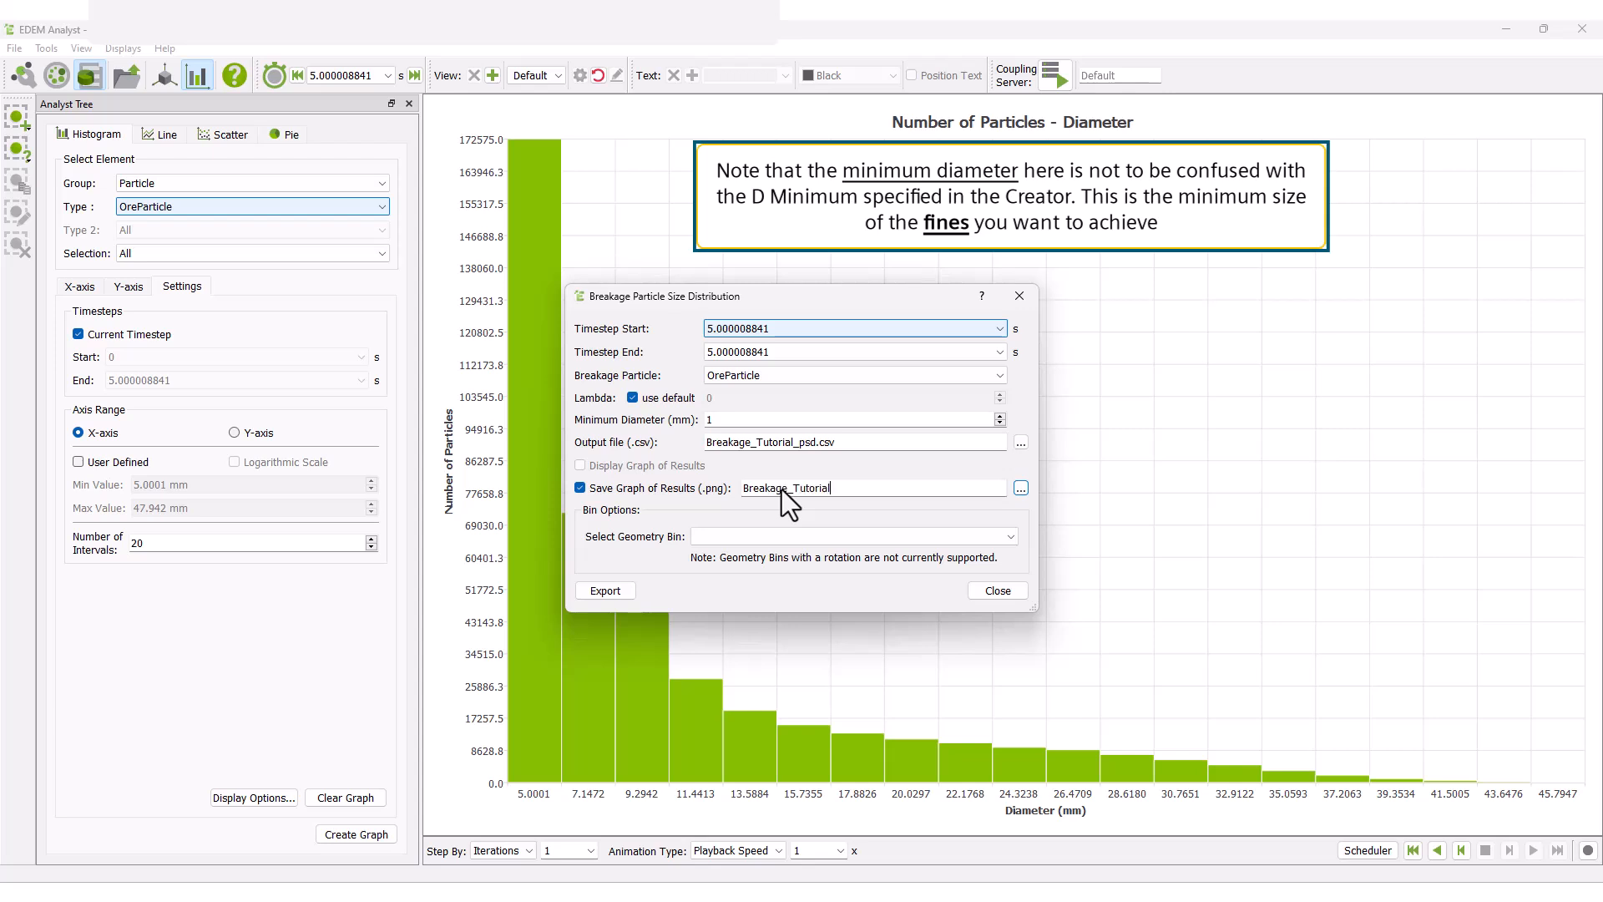
text(age_Tutorial_plot.png)
click(623, 594)
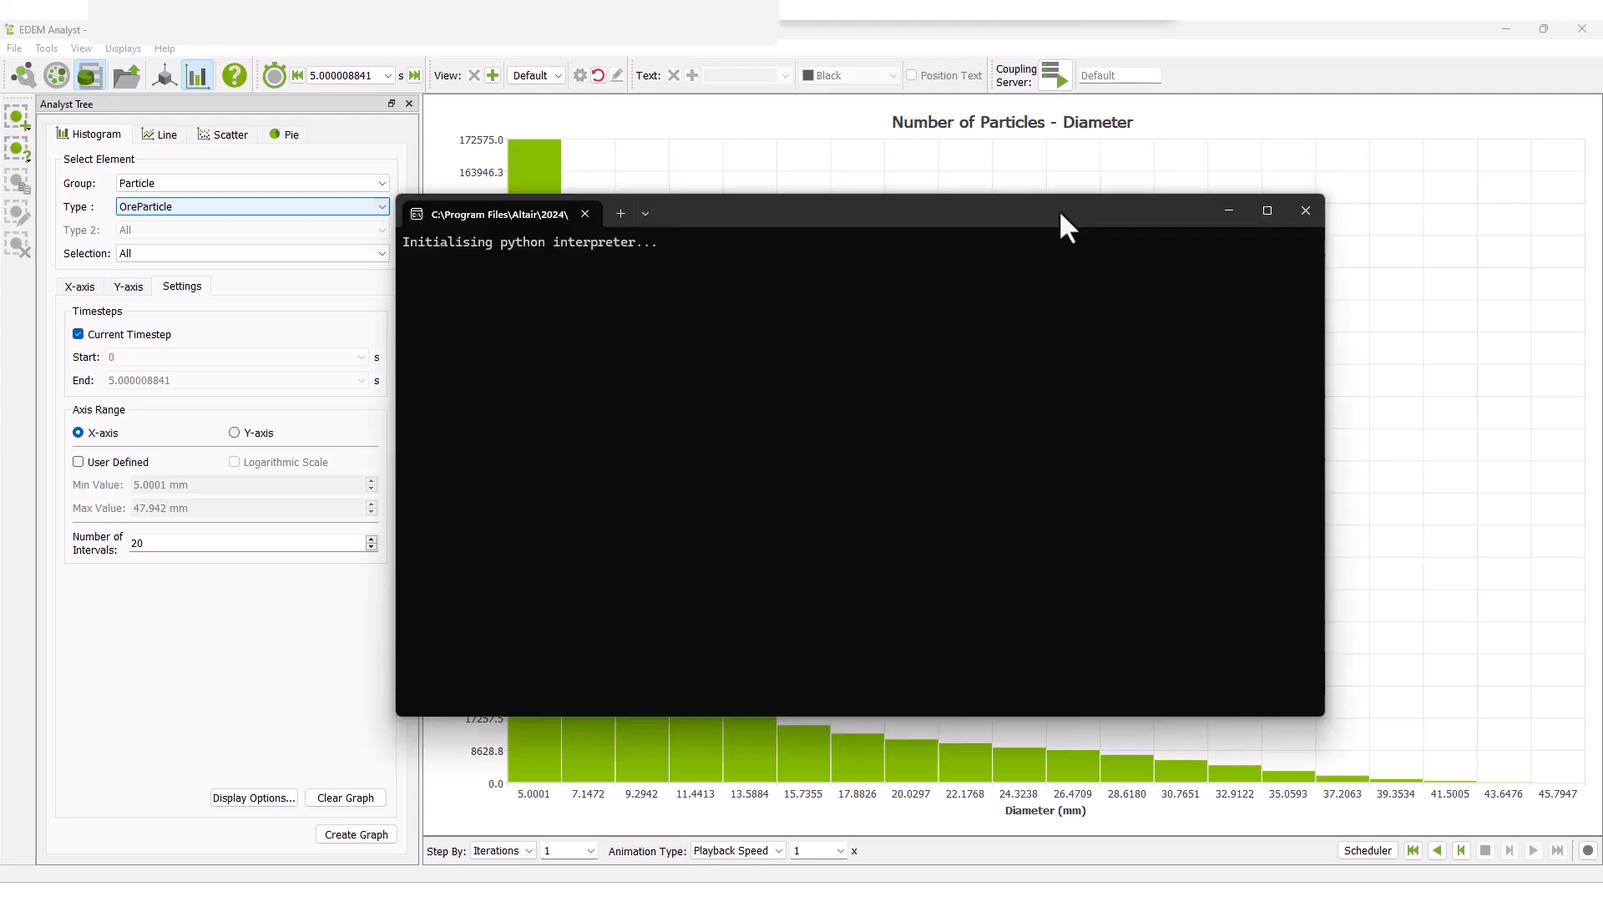
Close the export console and open Breakage_Tutorial_plot.png from the breakage tutorial folder in File Explorer.
click(1296, 207)
click(683, 495)
double_click(685, 474)
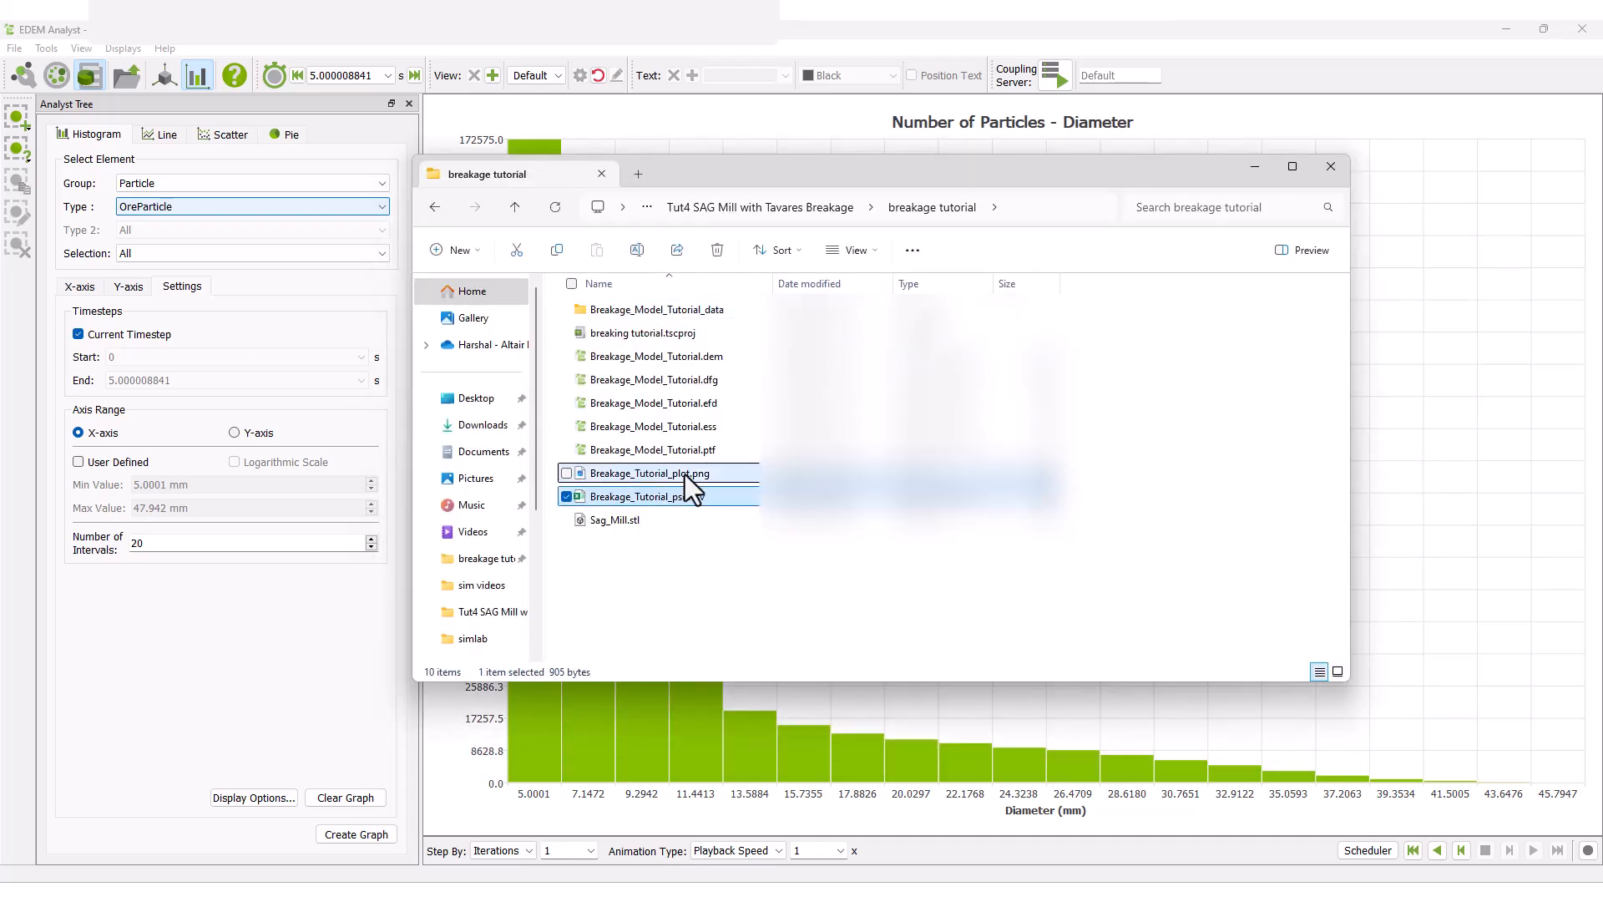